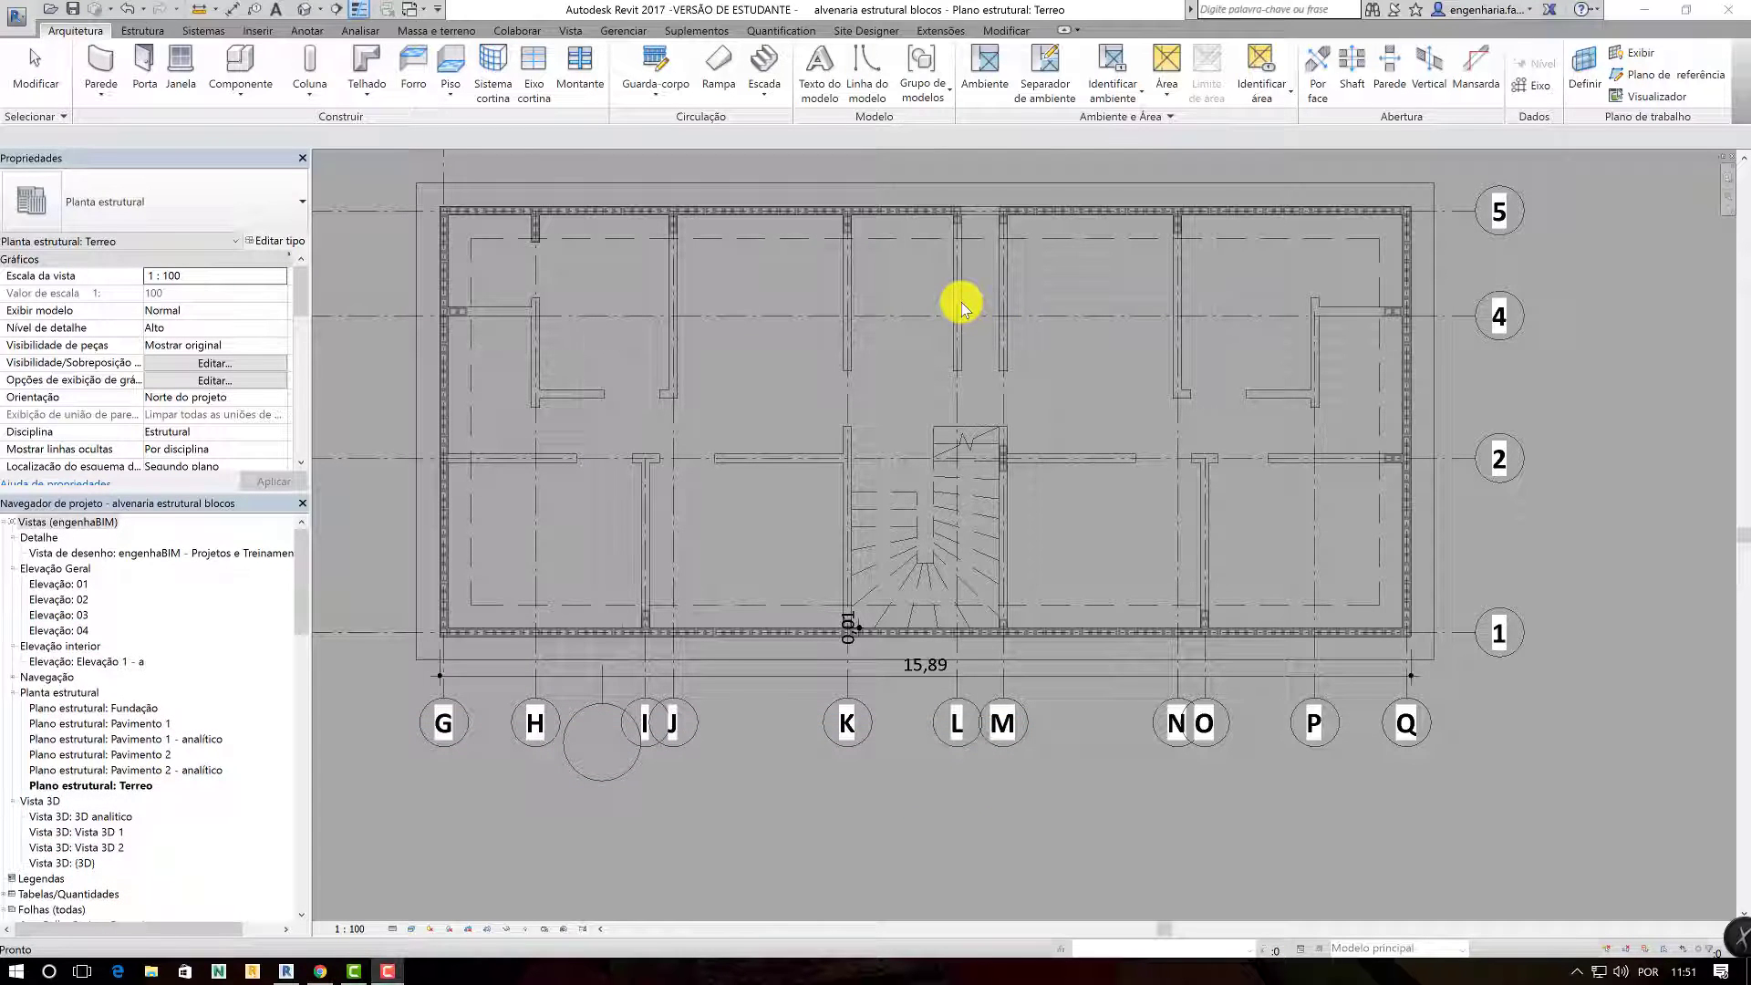
- Switch from the Revit masonry block plan to the engenhaBIM course catalogue in Chrome
left_click(1077, 366)
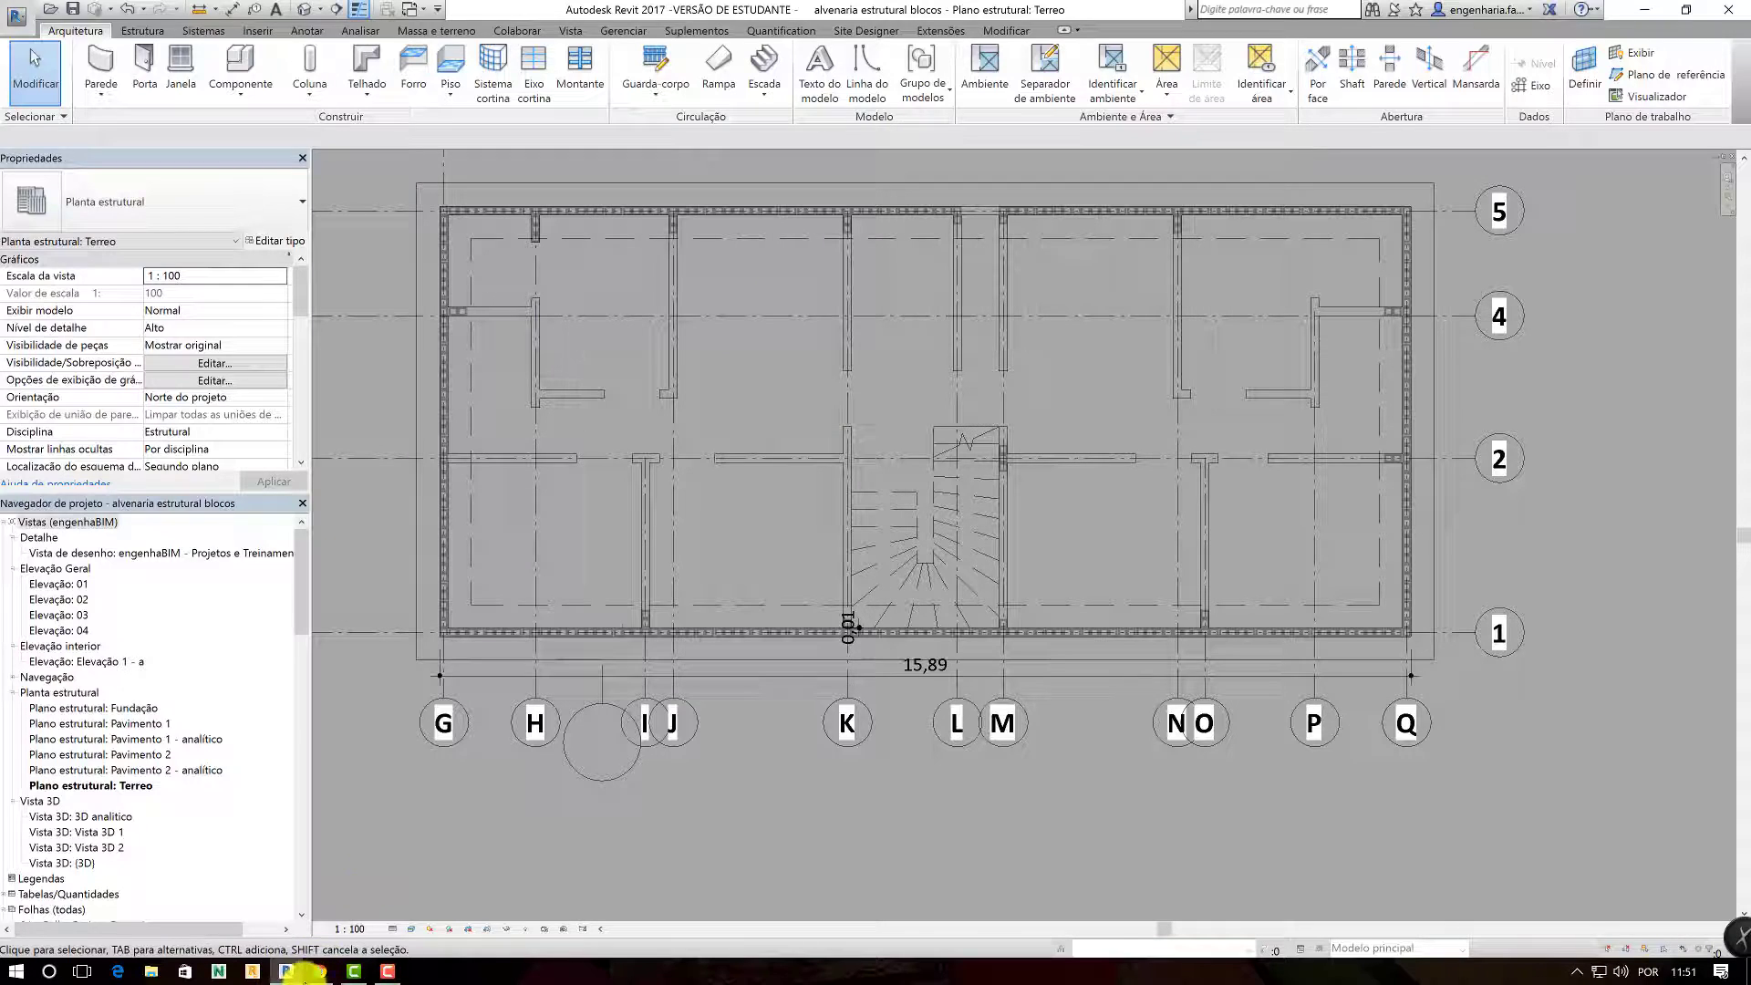
left_click(317, 971)
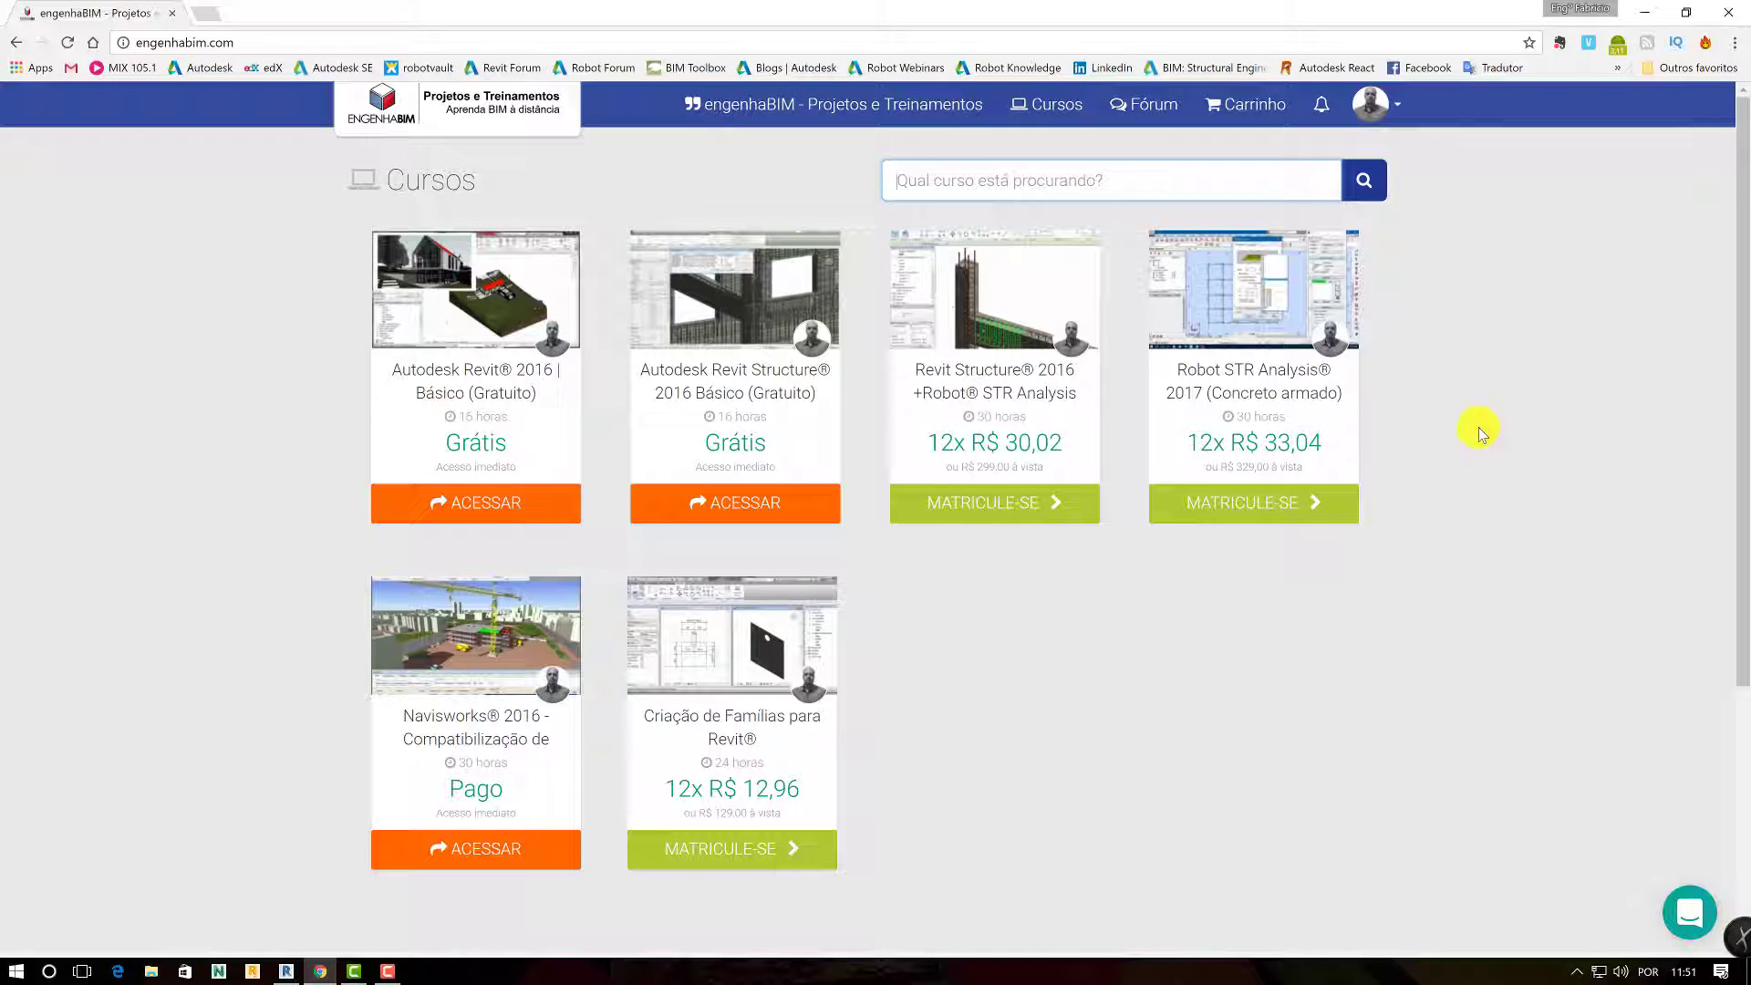
mouse_move(1253, 358)
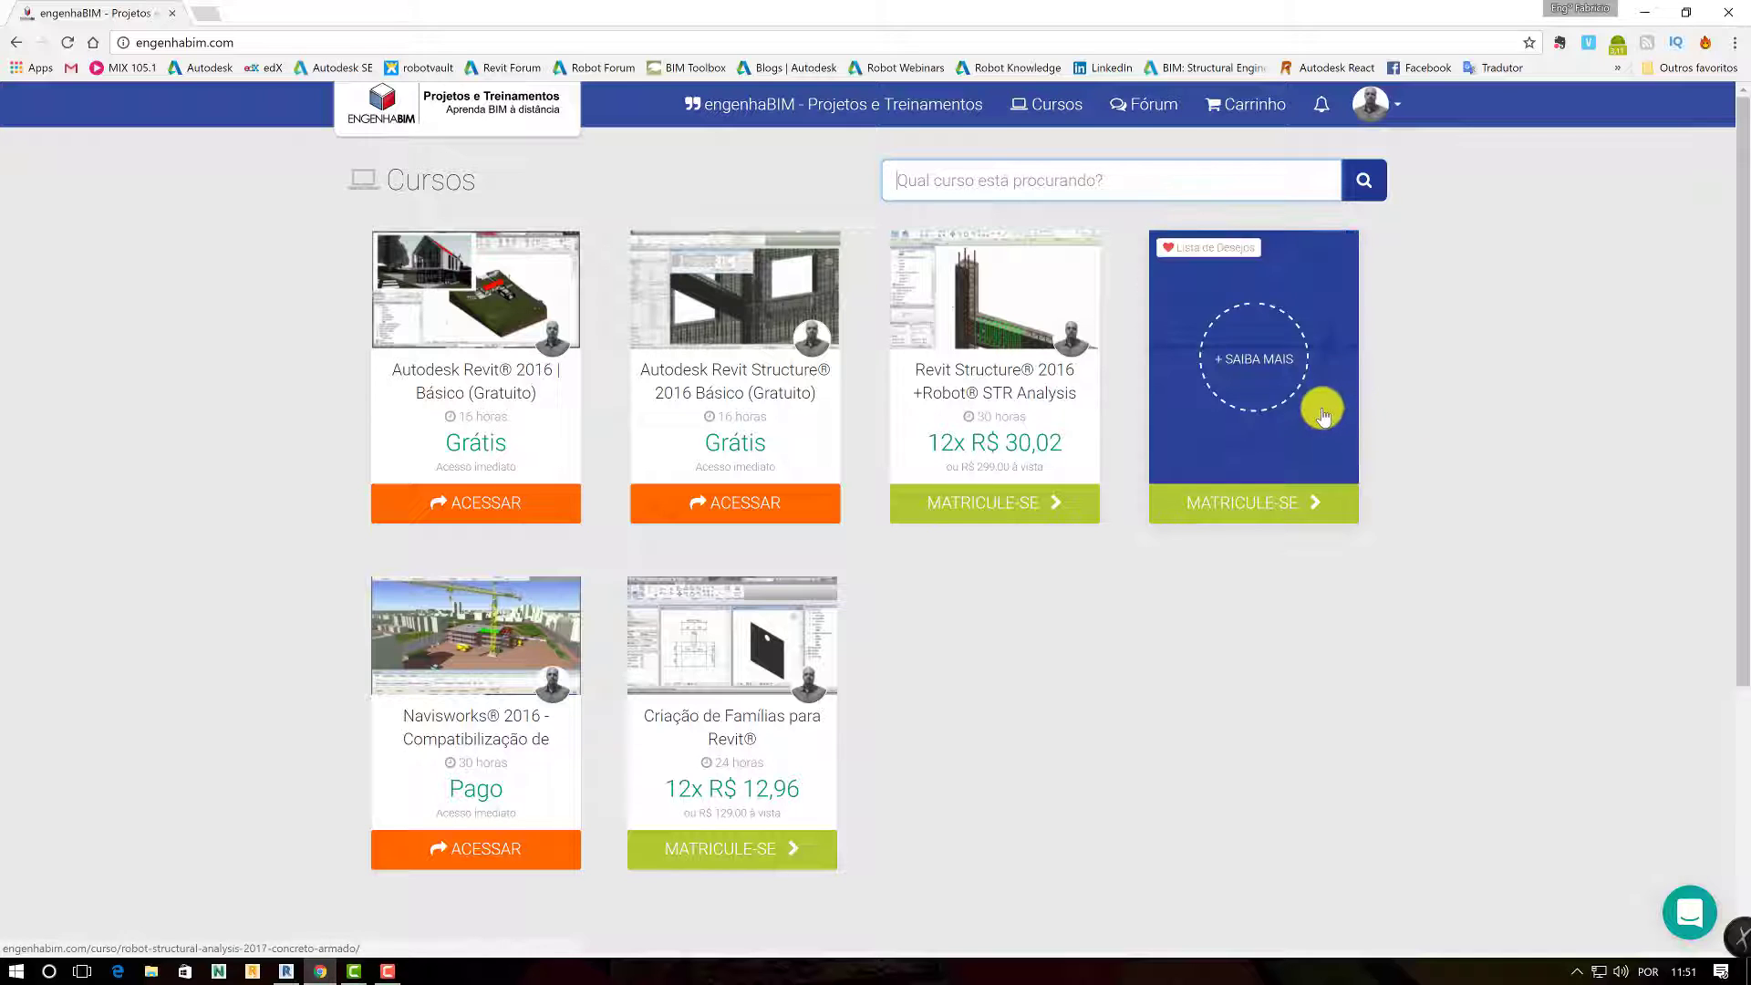
left_click(1223, 375)
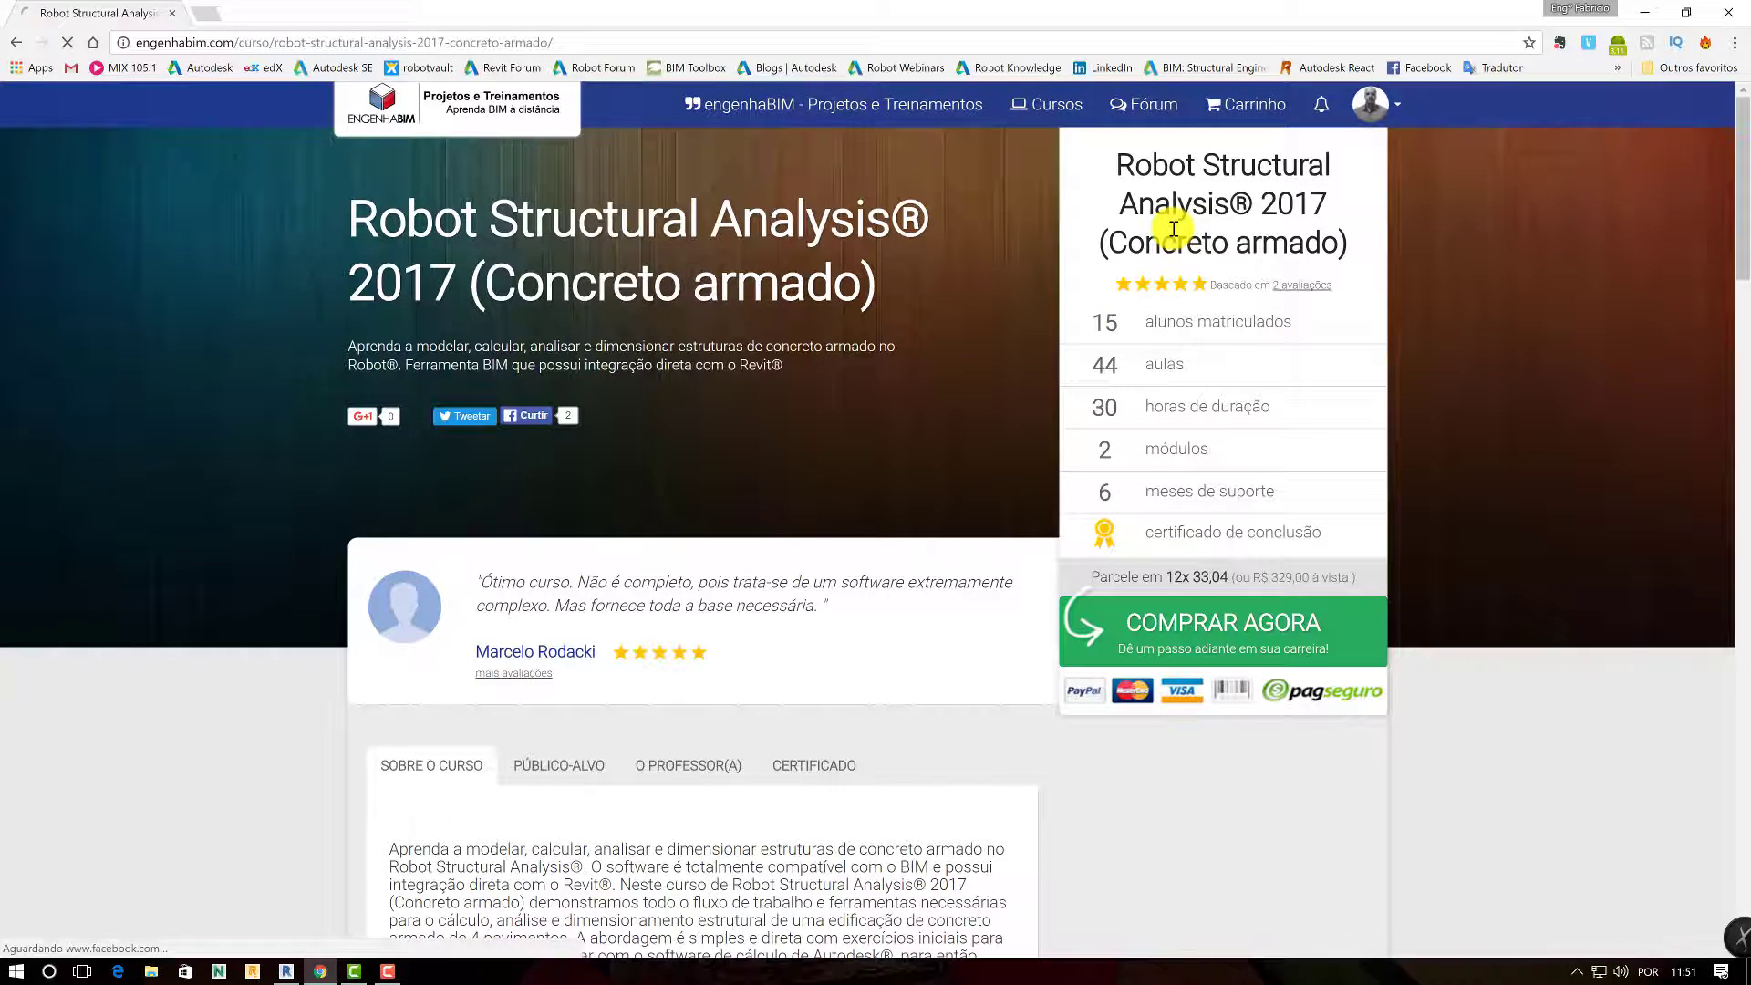
scroll(1174, 229, "down", 3)
scroll(769, 497, "down", 4)
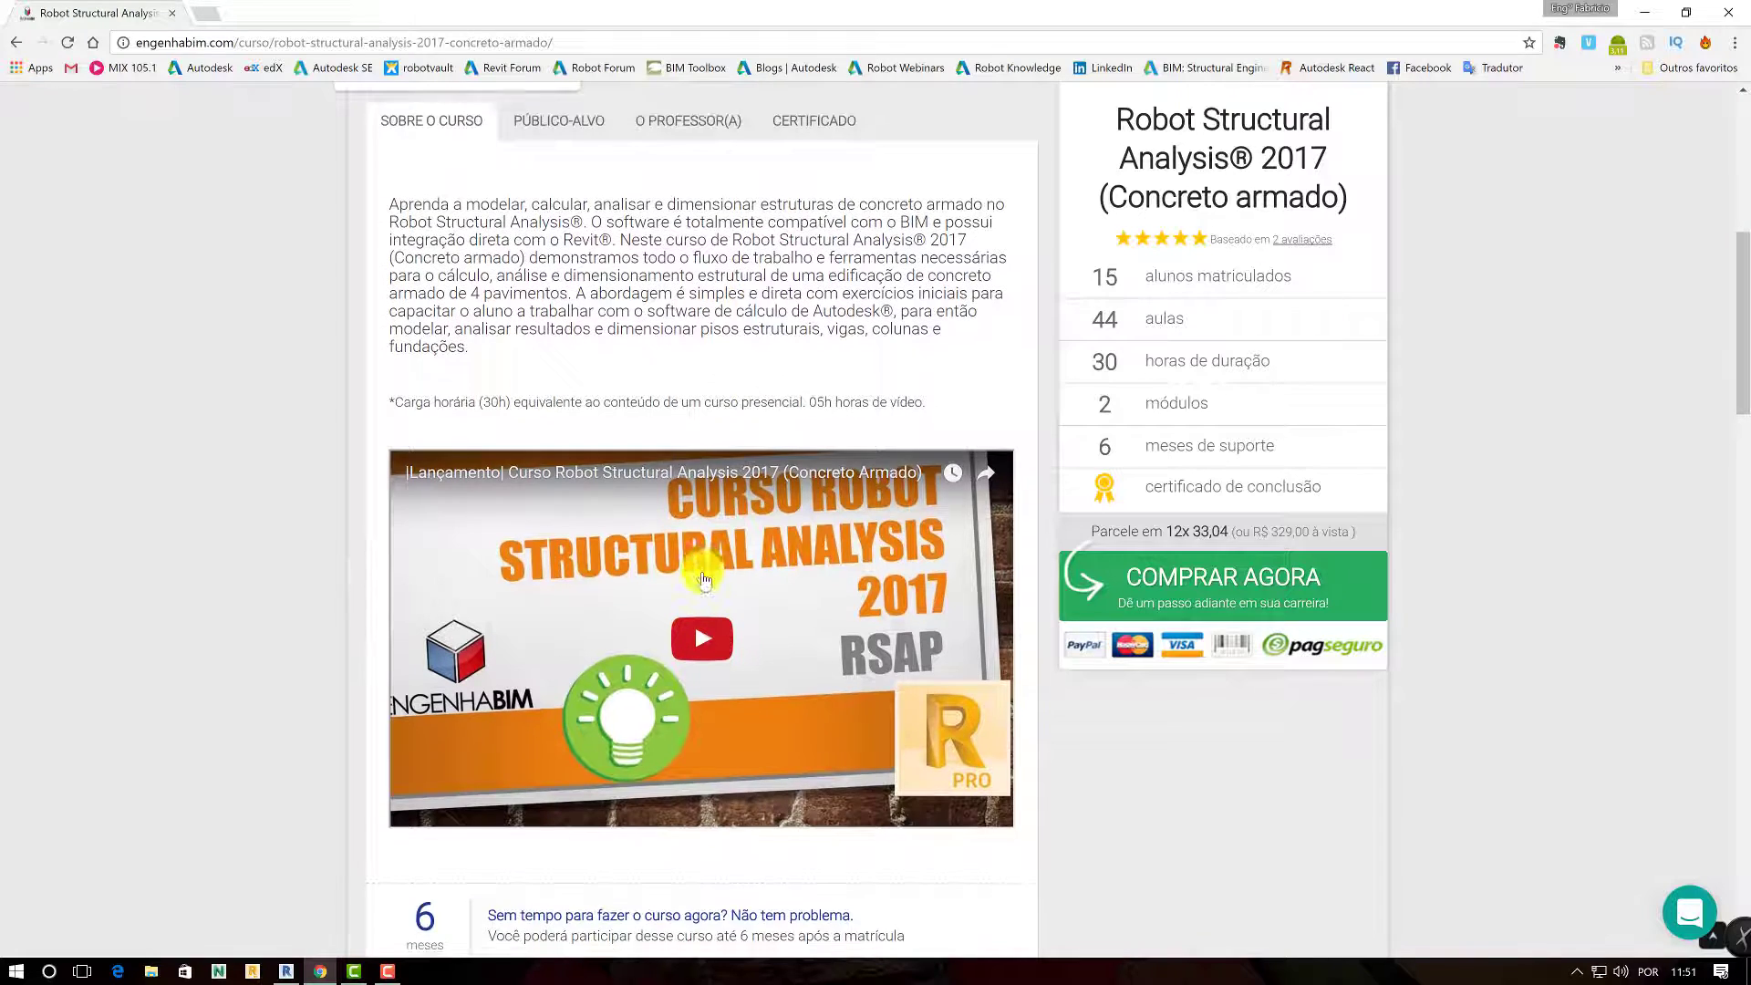
scroll(702, 574, "down", 5)
scroll(704, 561, "down", 2)
left_click(745, 485)
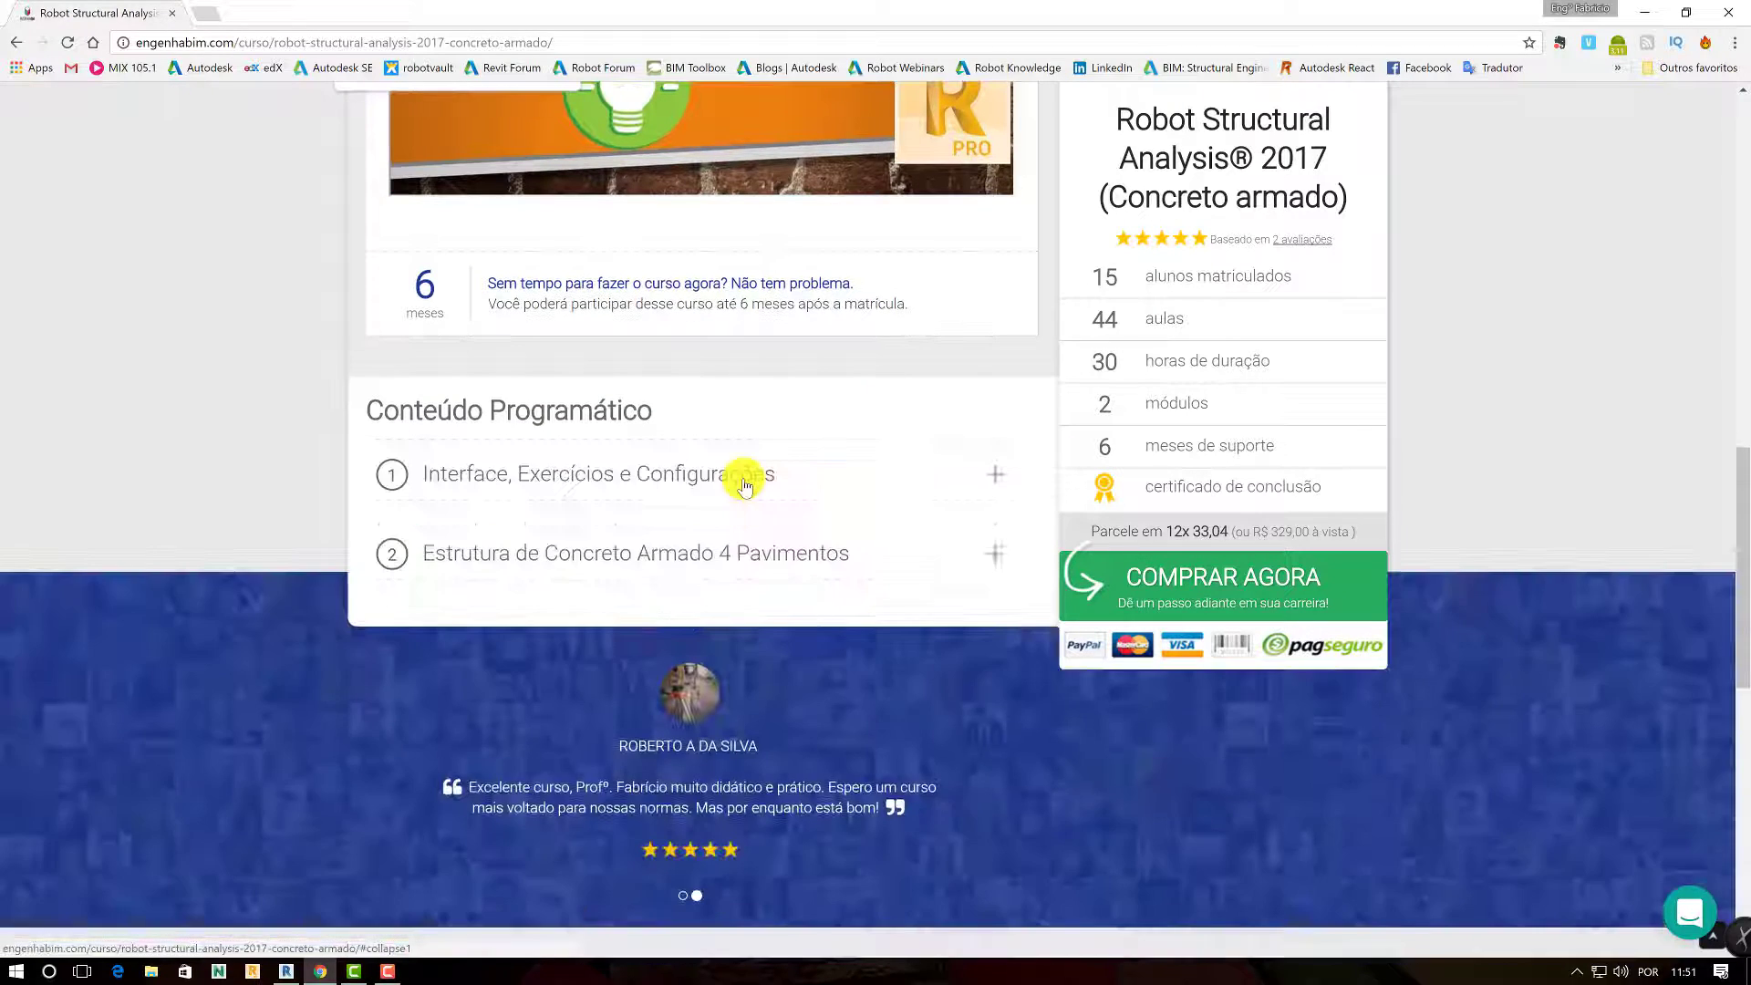
left_click(744, 486)
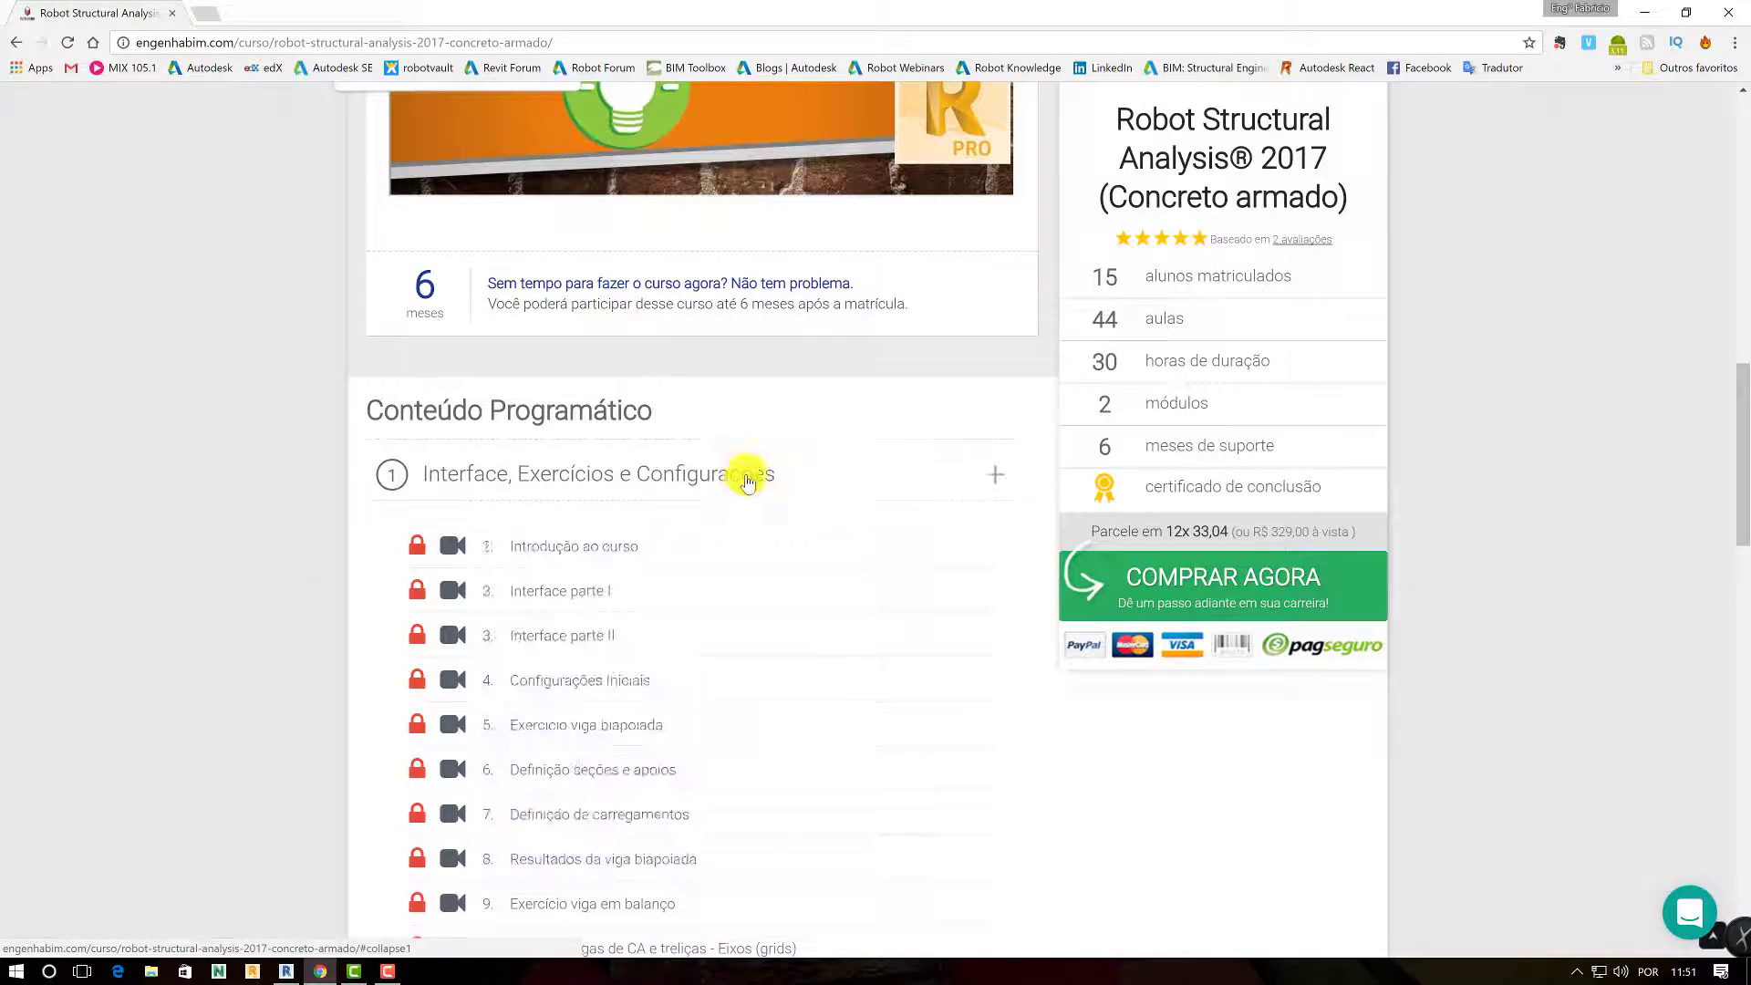
left_click(742, 475)
scroll(734, 488, "down", 3)
left_click(737, 291)
scroll(782, 391, "up", 3)
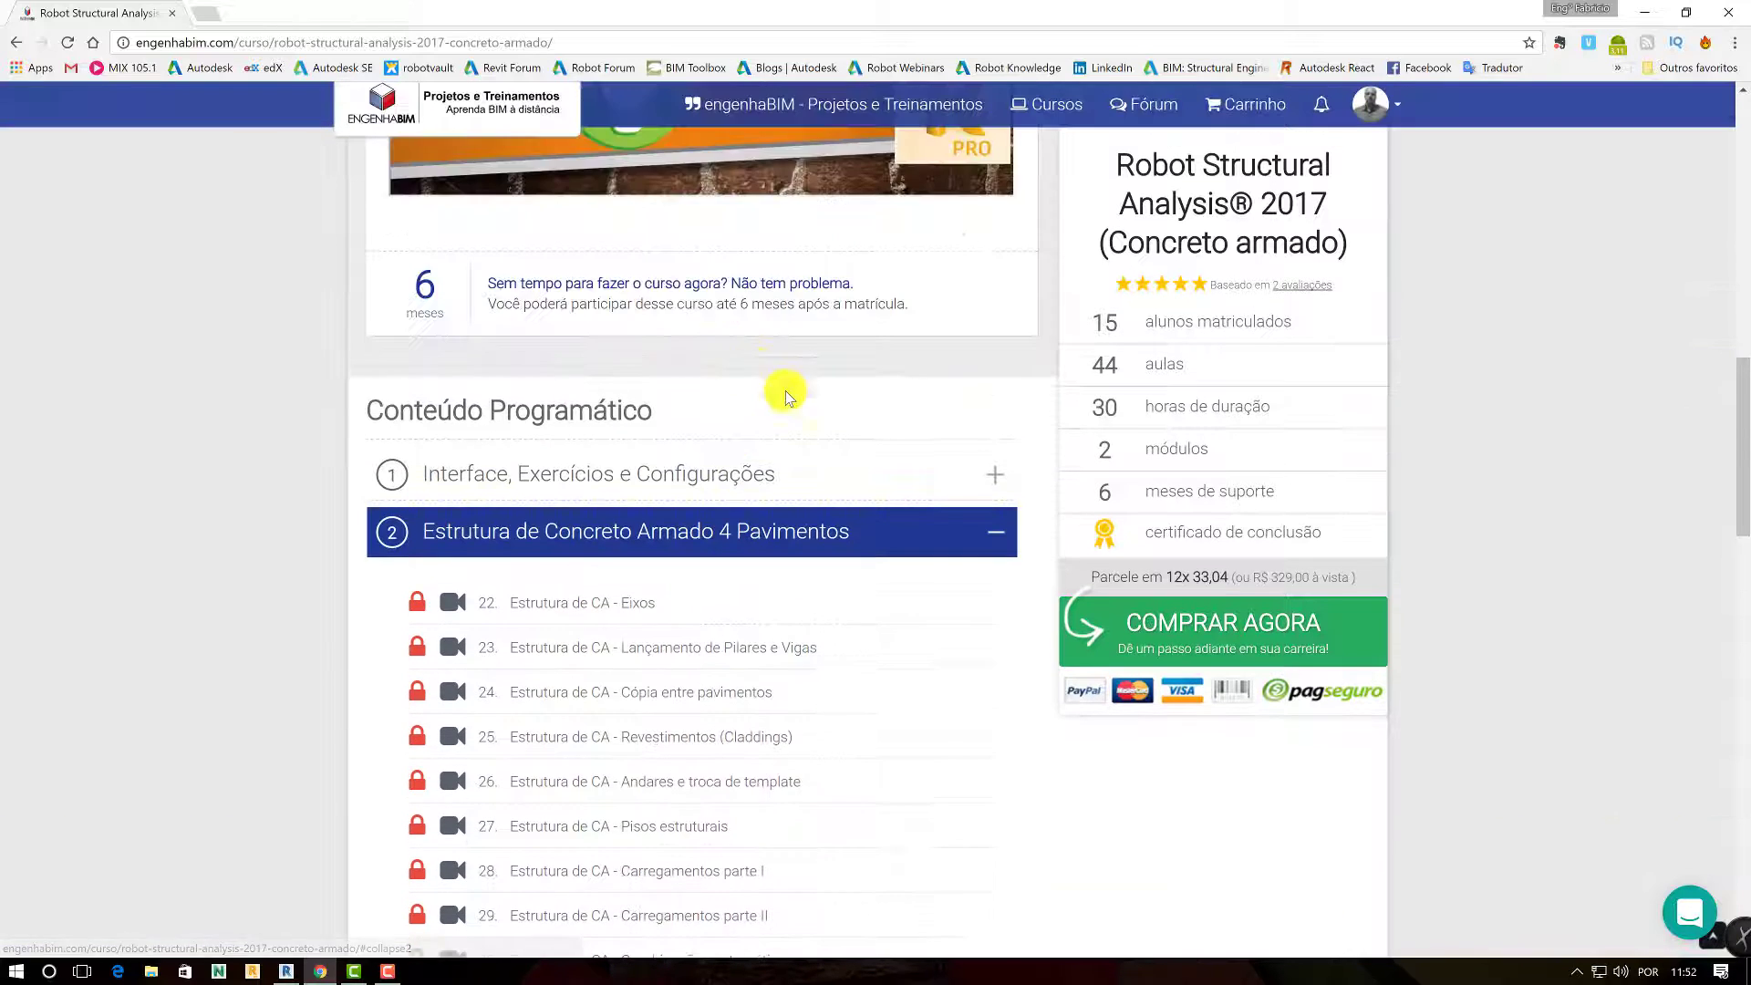
scroll(801, 395, "up", 6)
scroll(803, 406, "up", 3)
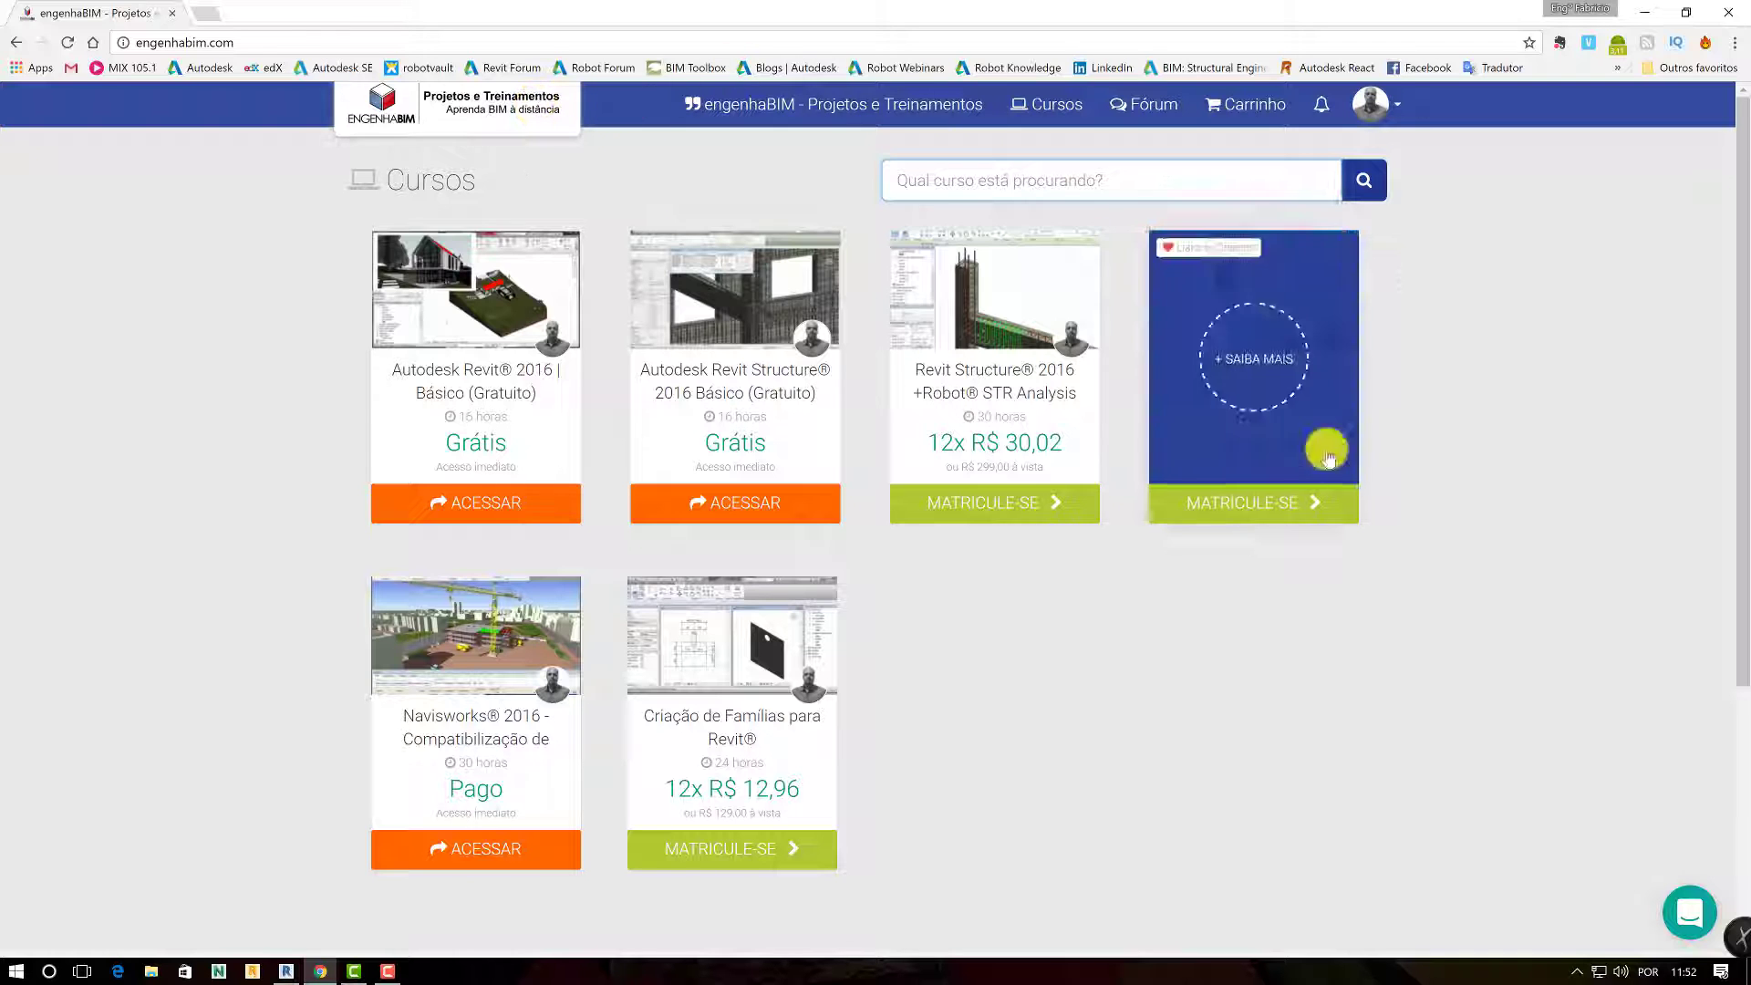
- Open lesson 1 'Importando arquivos DWG' from the Revit Structure 2016 Básico course index
mouse_move(1338, 764)
left_mouse_down()
mouse_move(469, 393)
mouse_move(376, 327)
left_mouse_up()
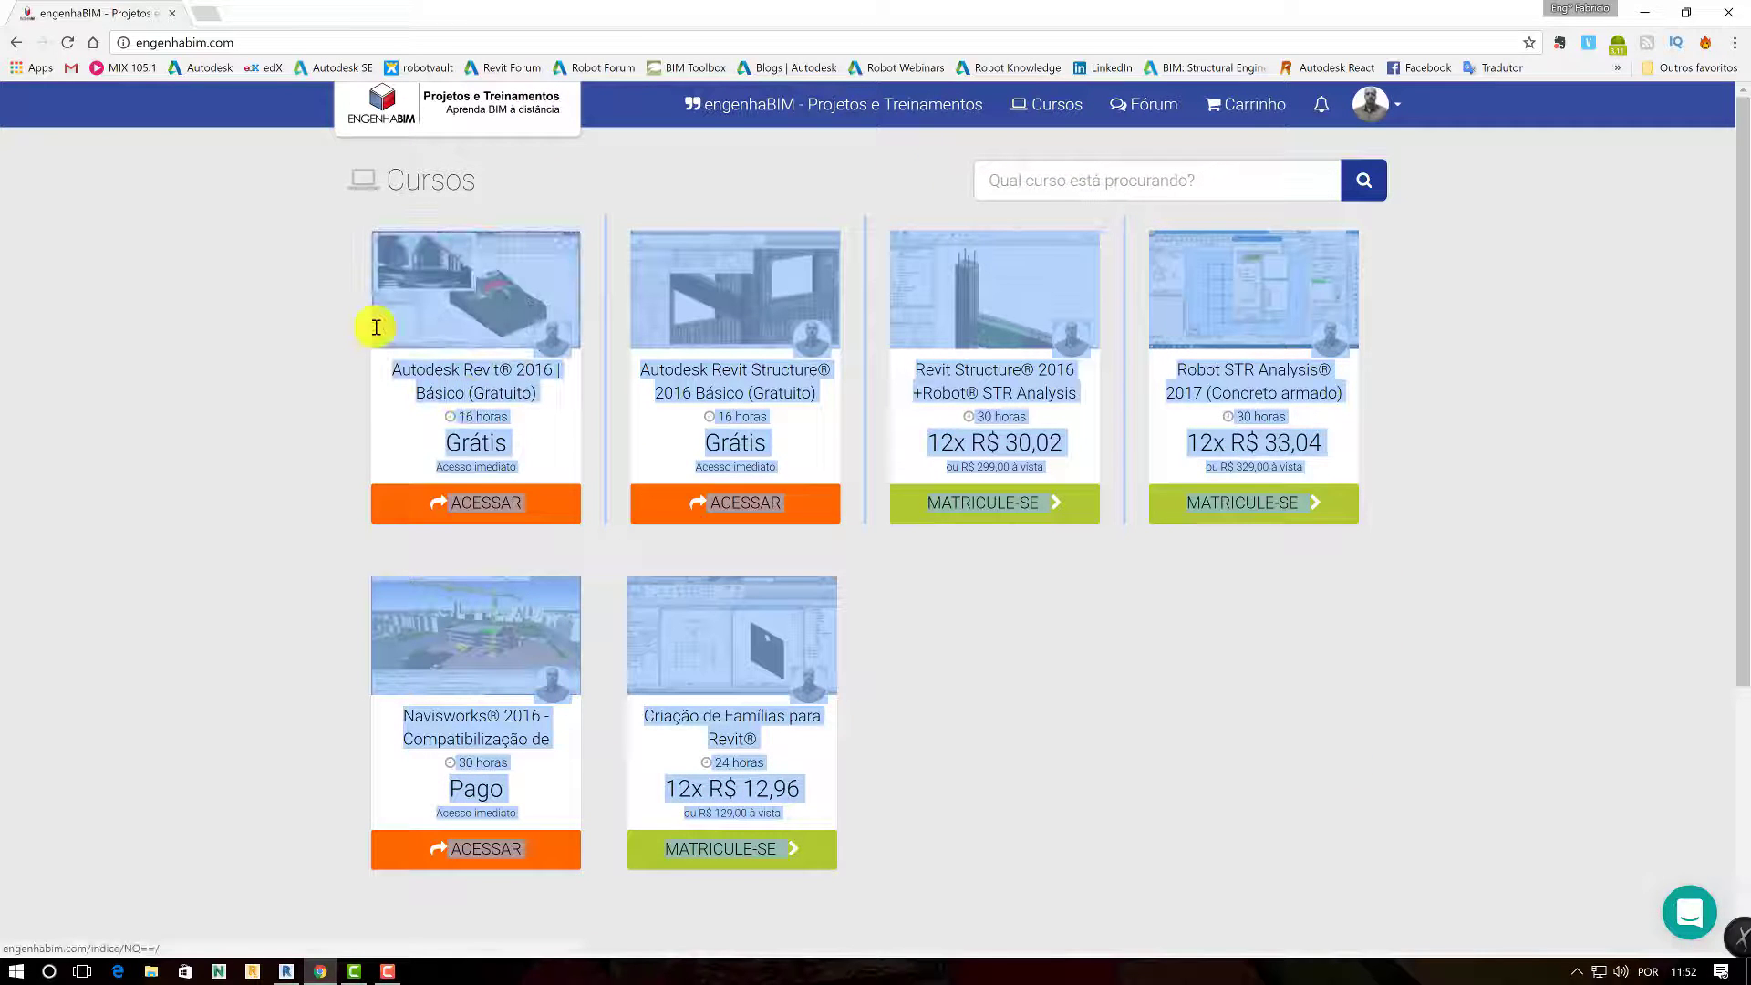
left_click(1180, 699)
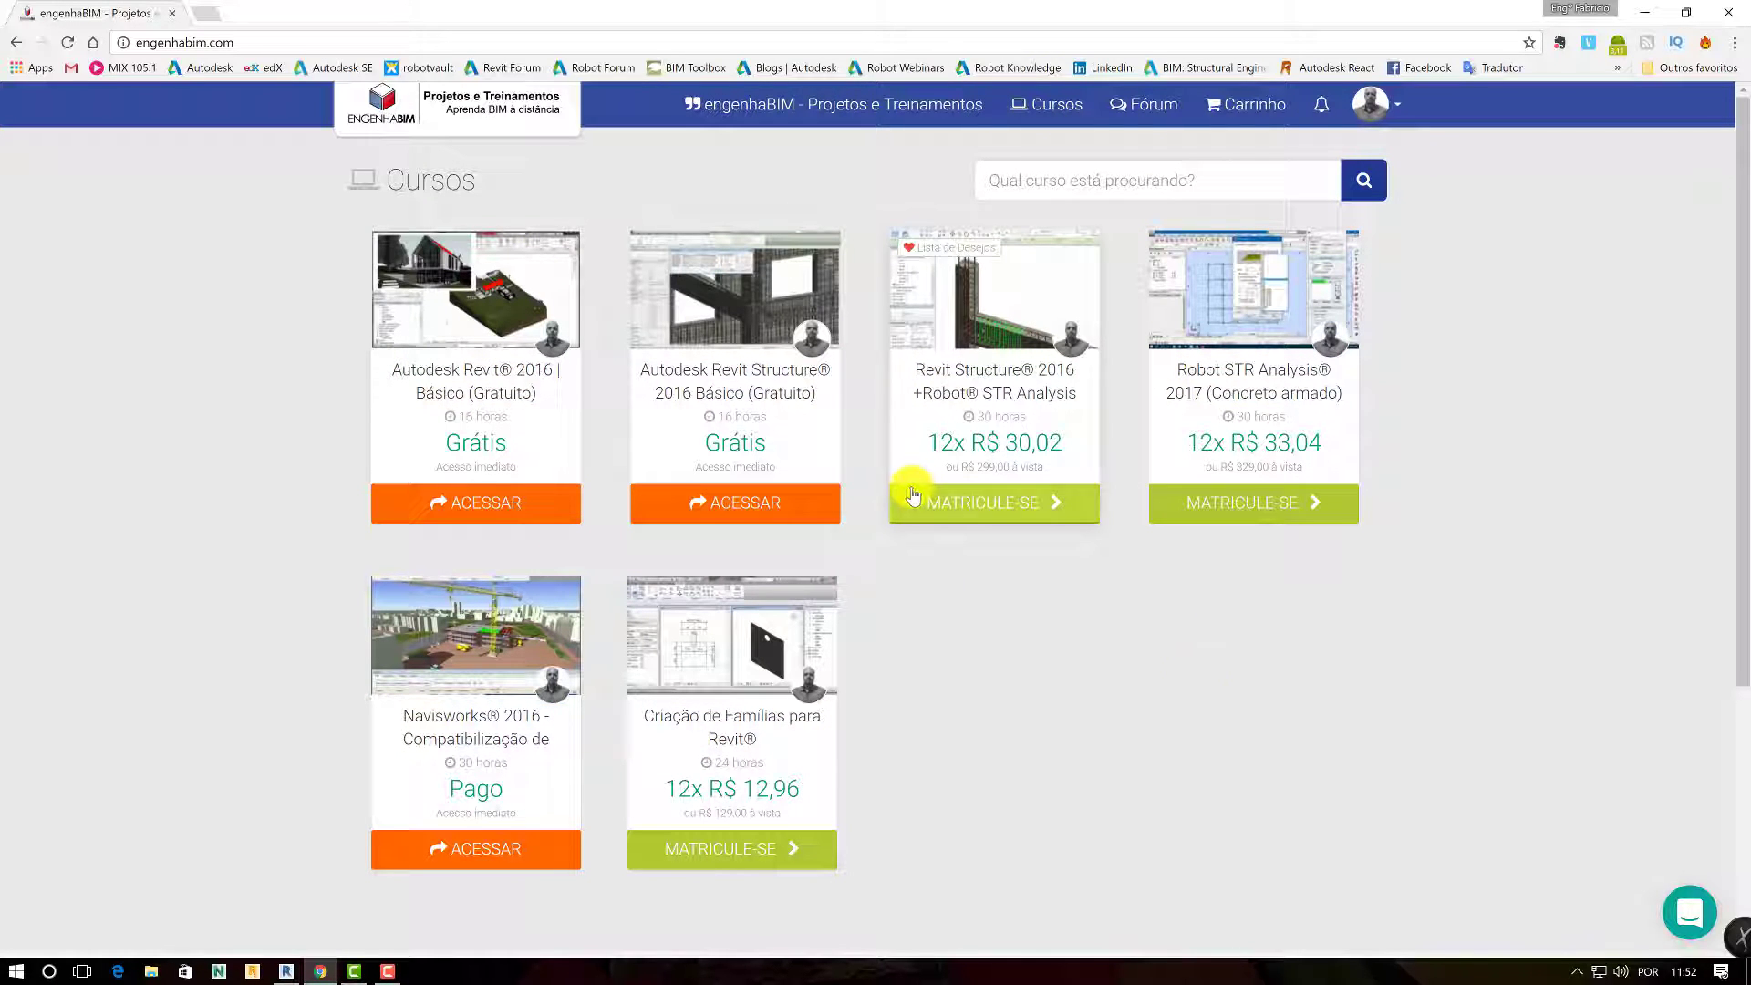
left_click(674, 365)
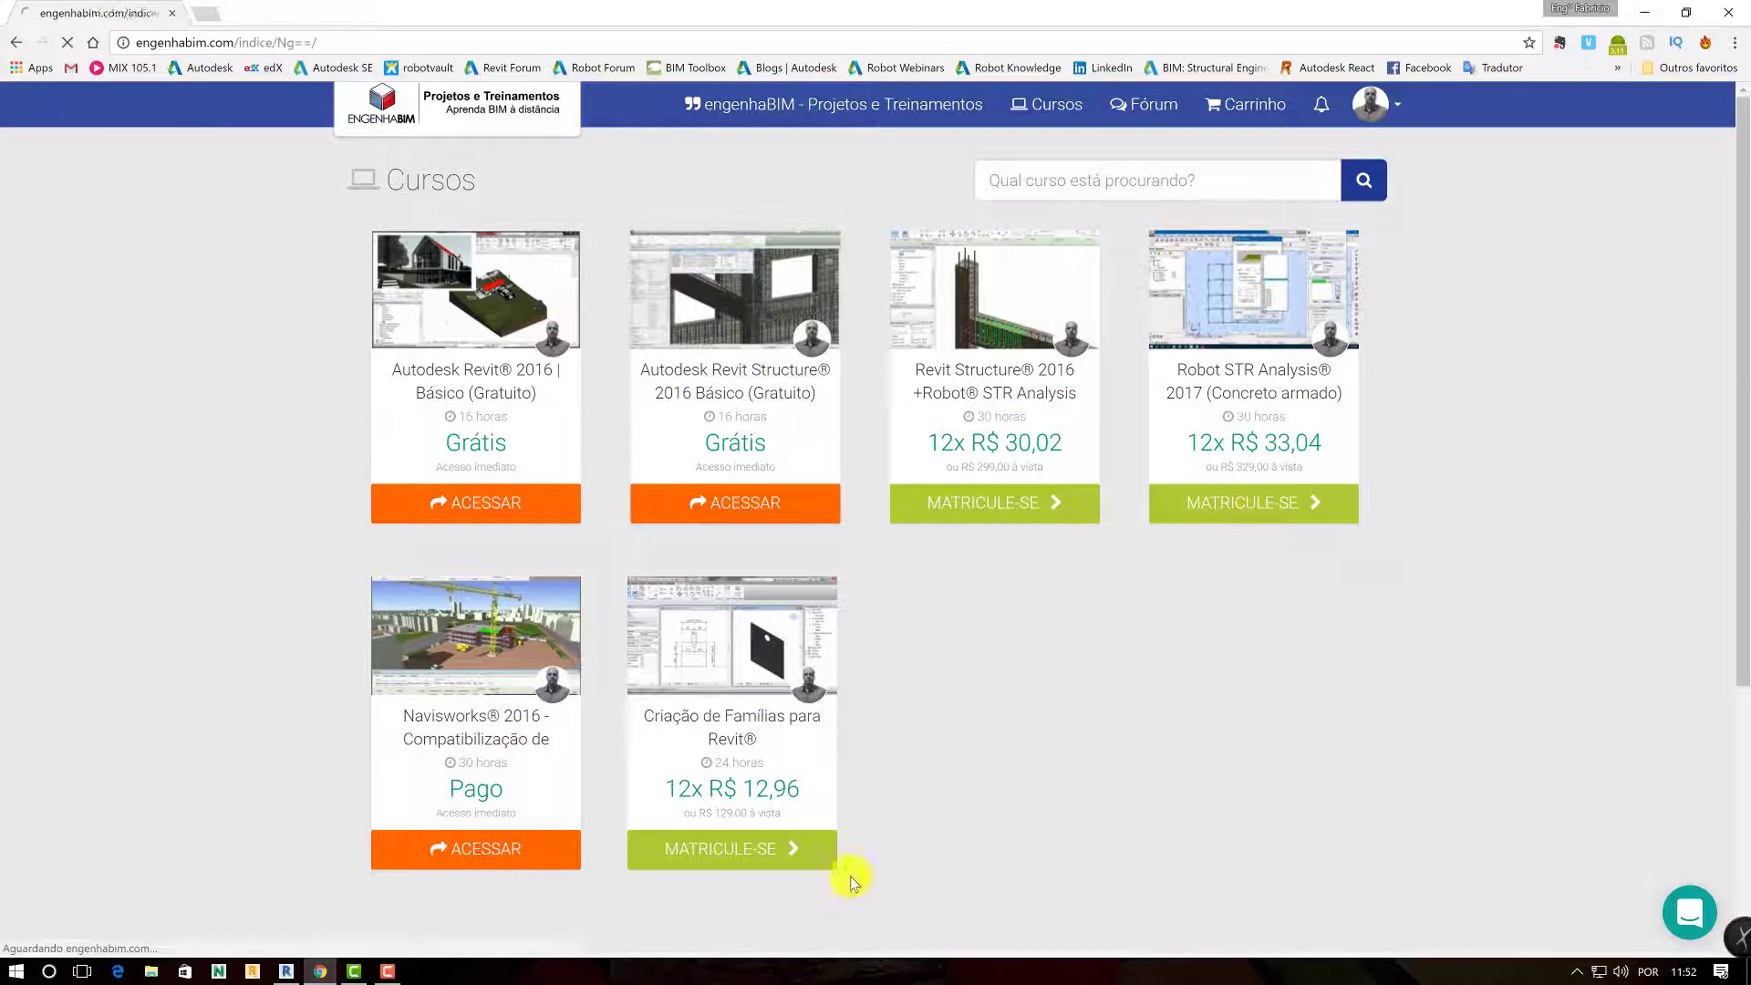
scroll(730, 621, "down", 3)
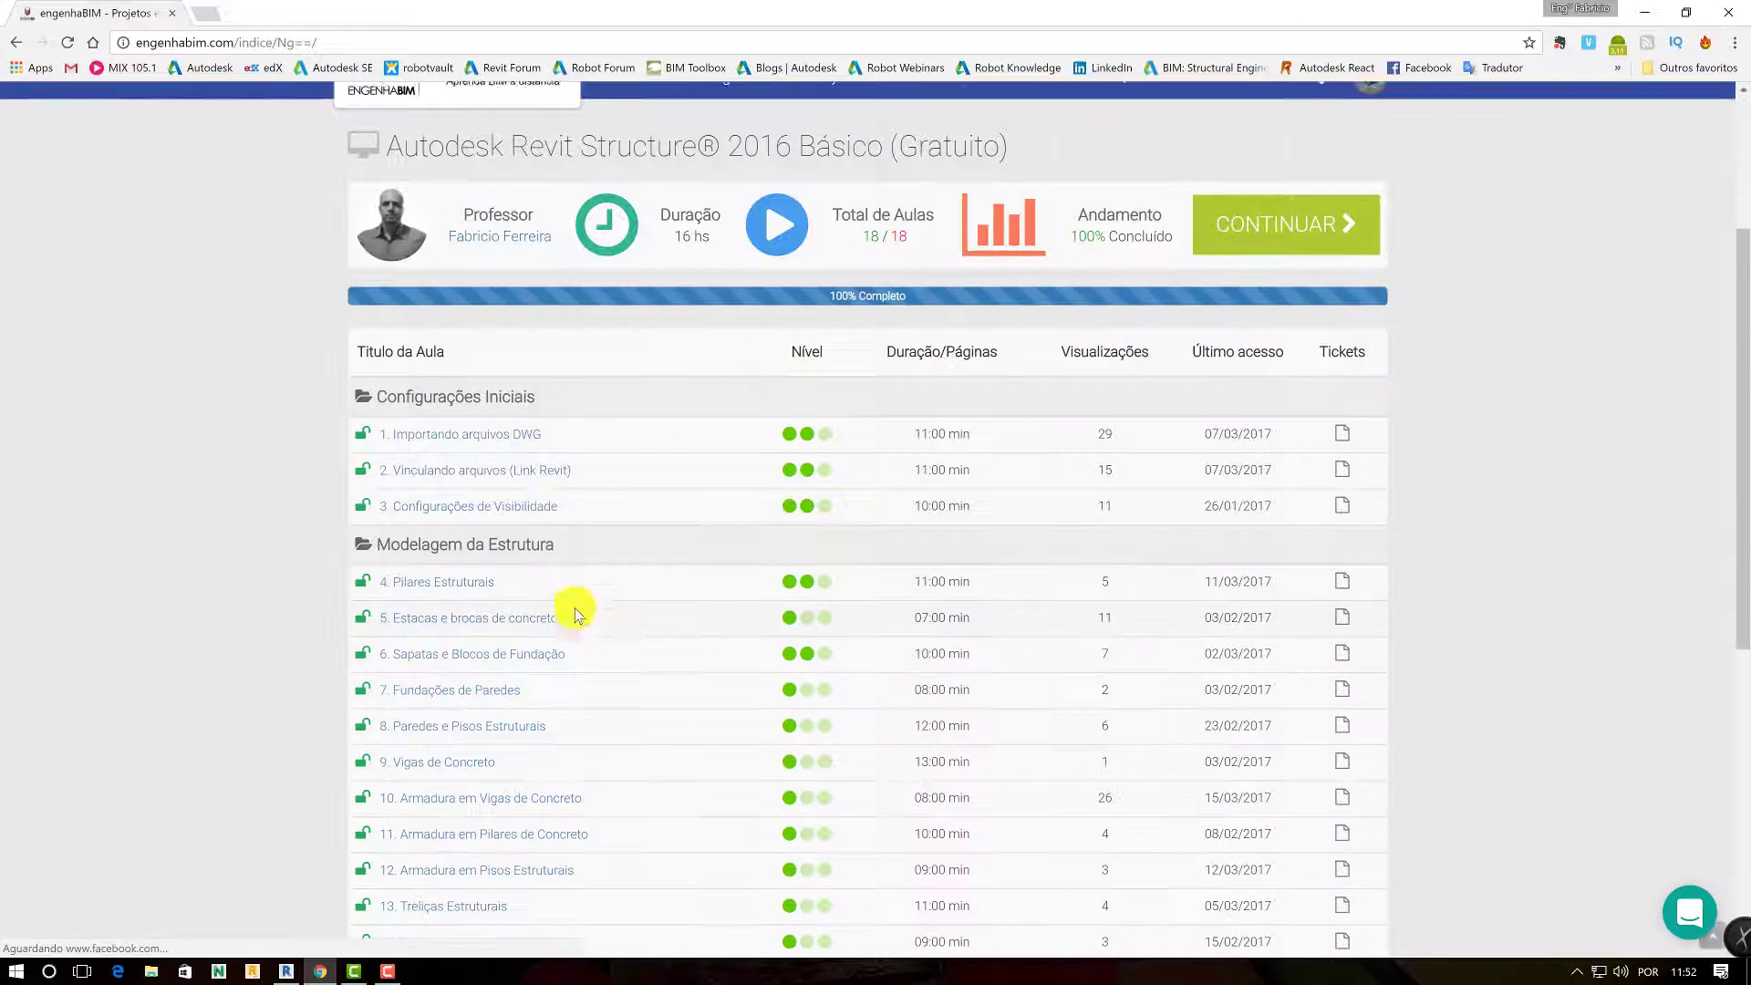
left_click(486, 443)
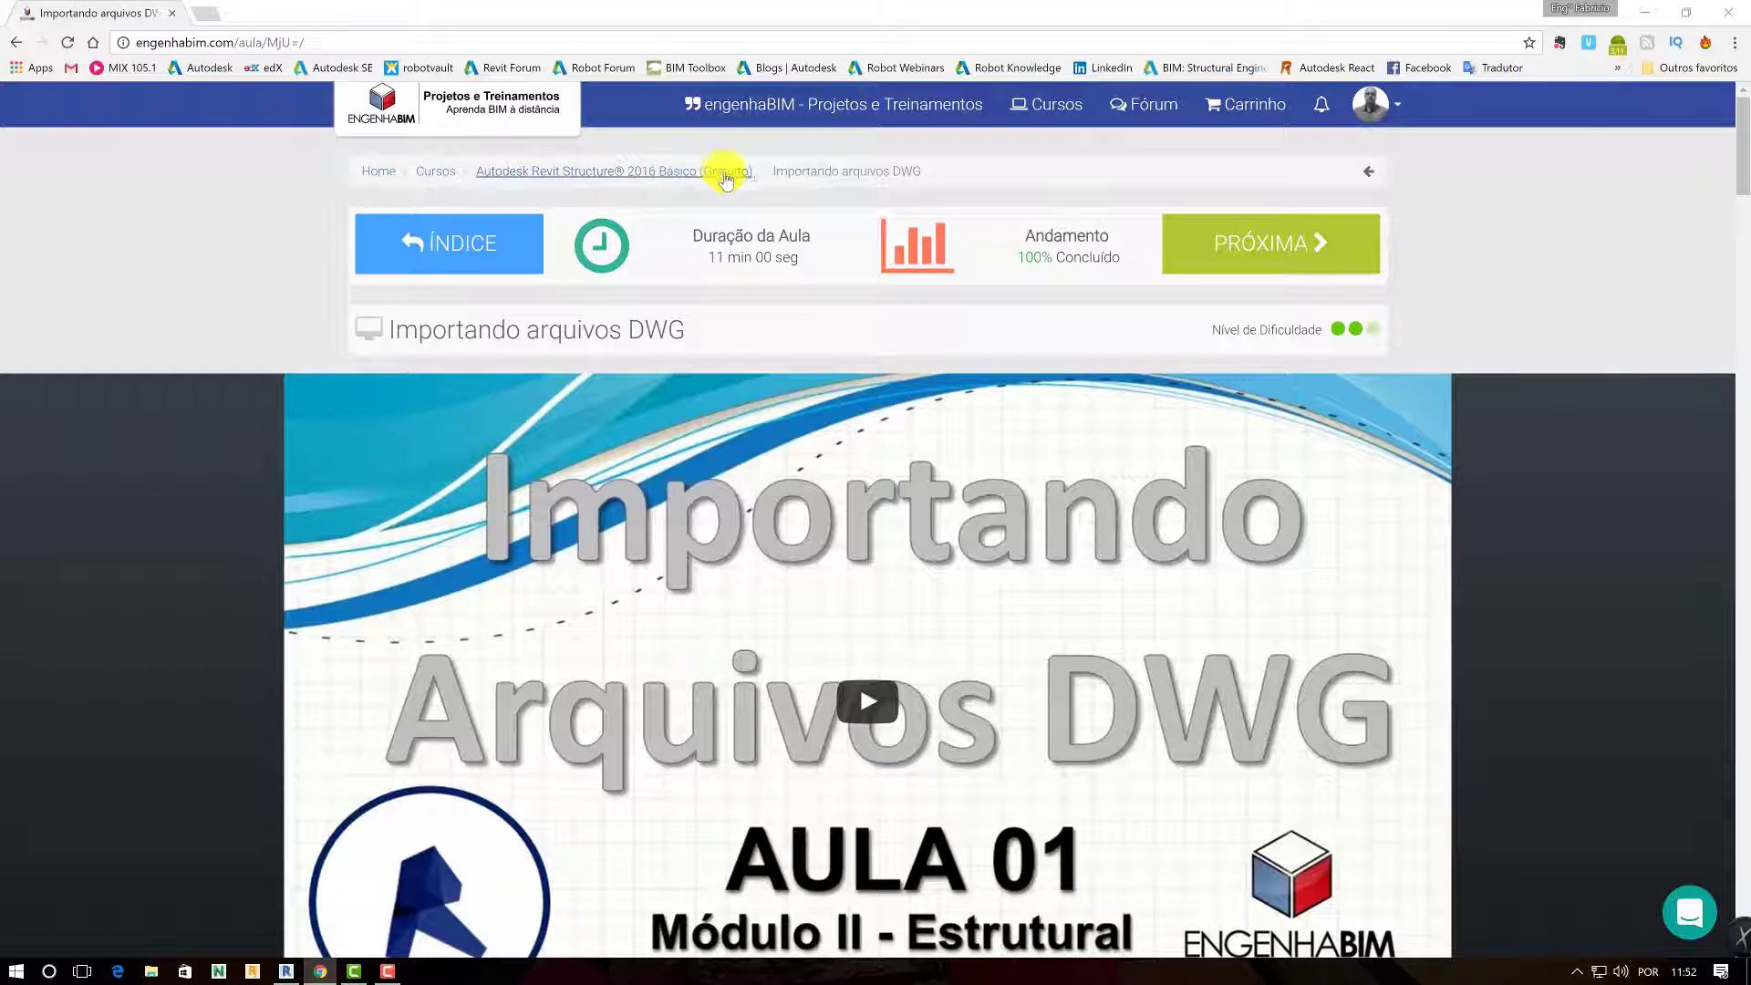
scroll(737, 210, "down", 4)
scroll(737, 209, "down", 4)
scroll(797, 204, "up", 2)
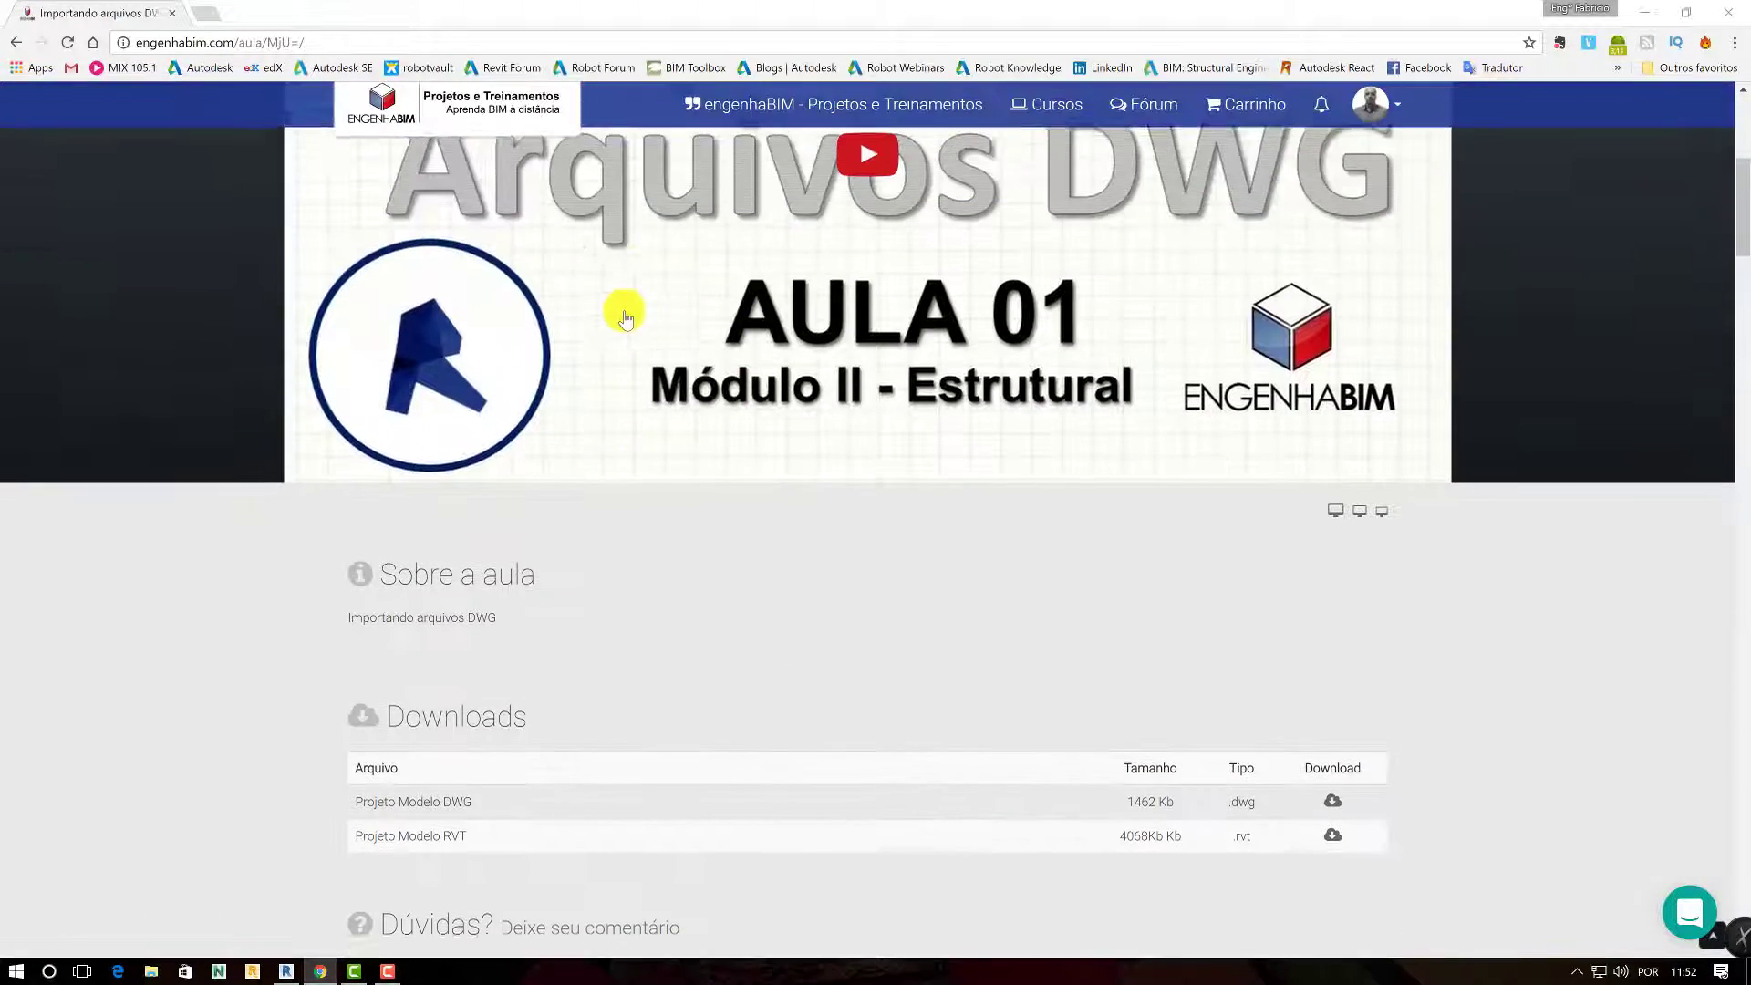
scroll(618, 313, "up", 6)
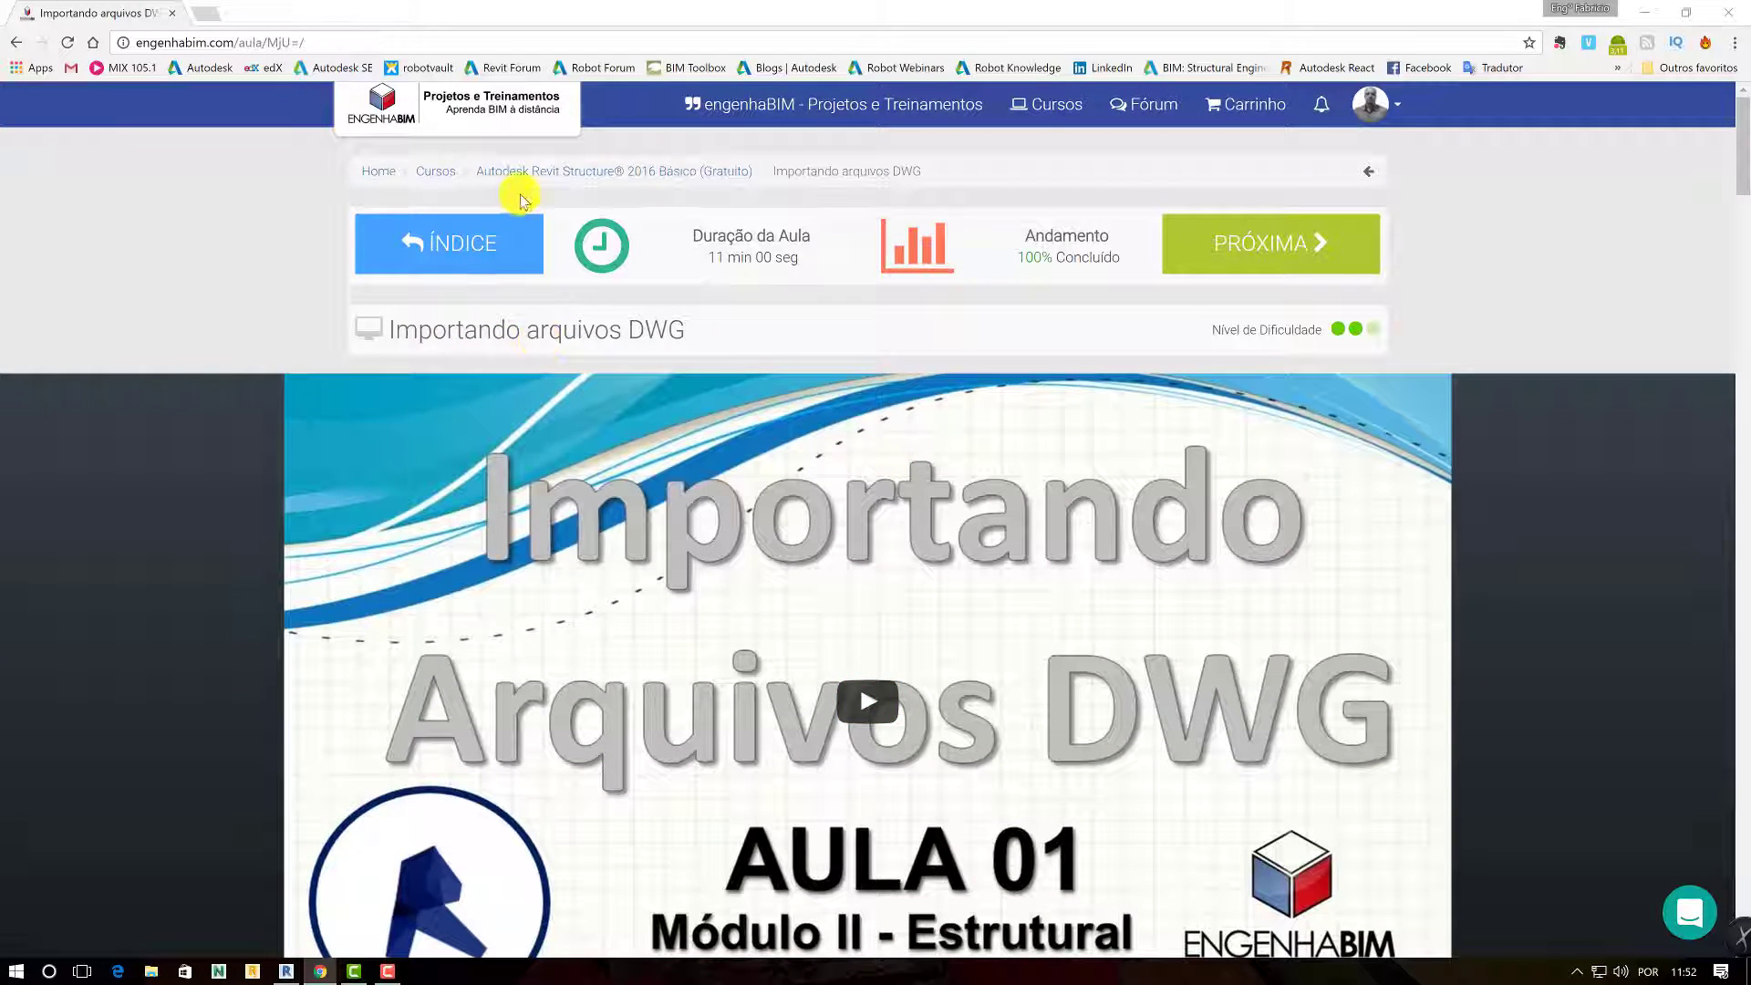
scroll(762, 371, "down", 3)
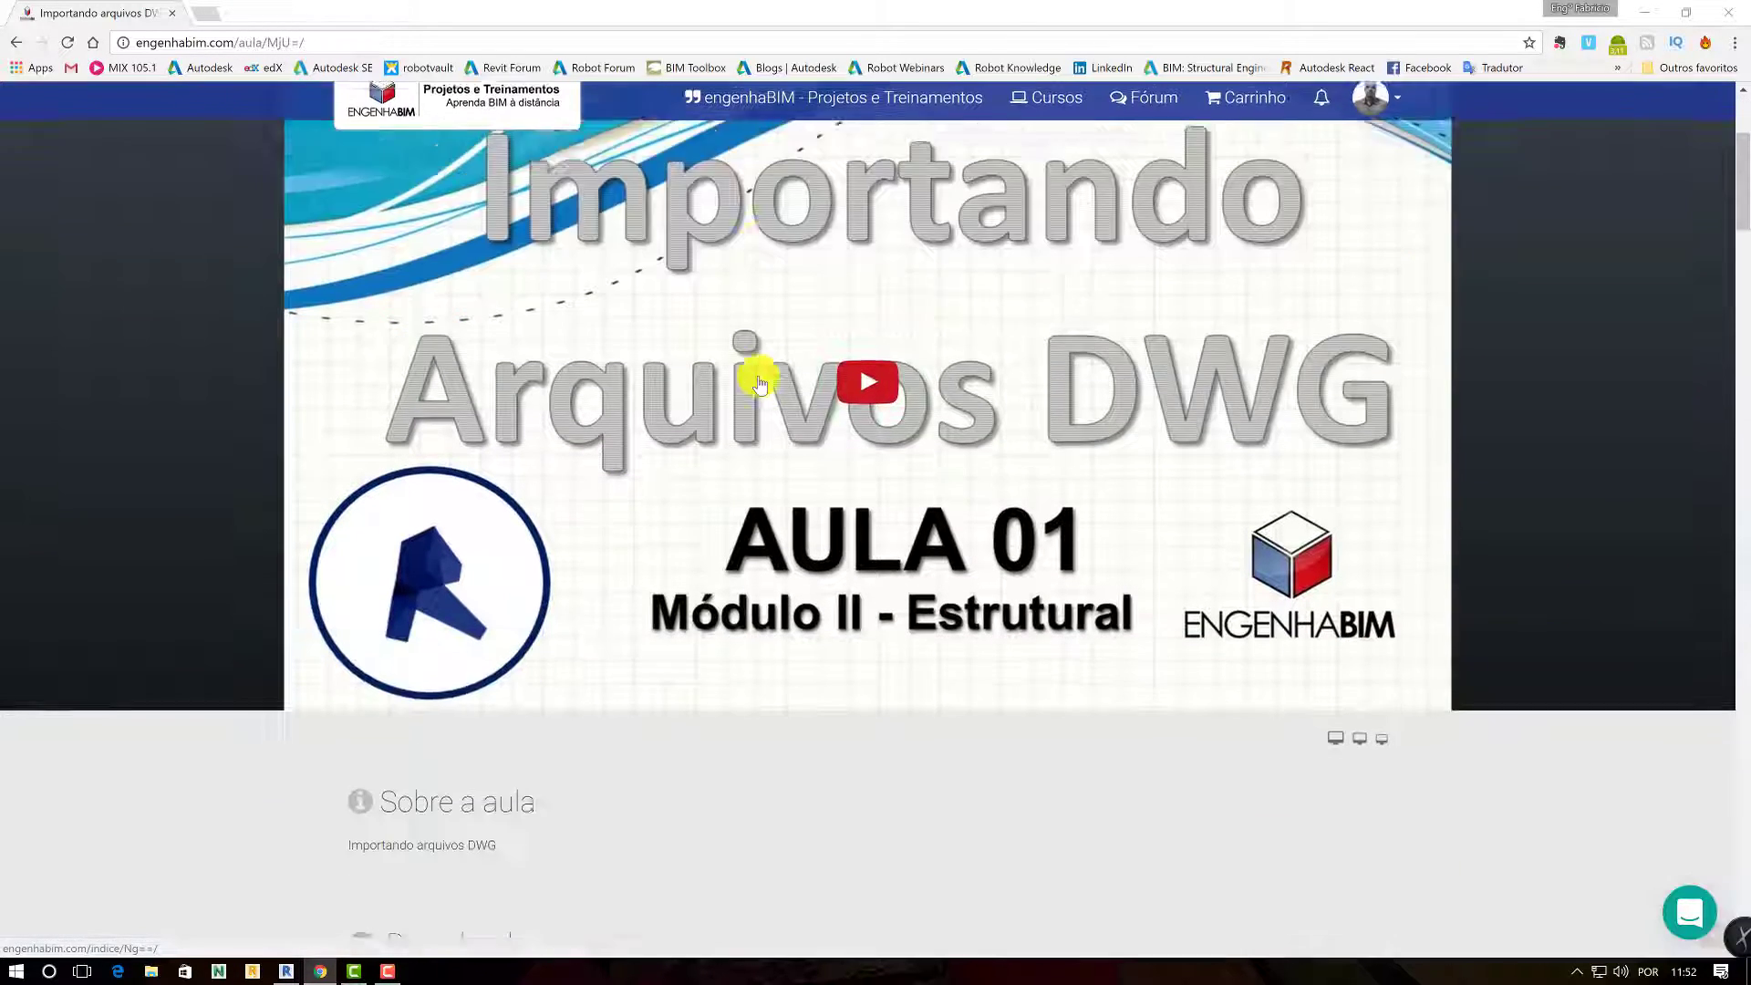
scroll(755, 372, "down", 2)
scroll(776, 371, "up", 5)
scroll(748, 374, "up", 1)
scroll(747, 368, "down", 5)
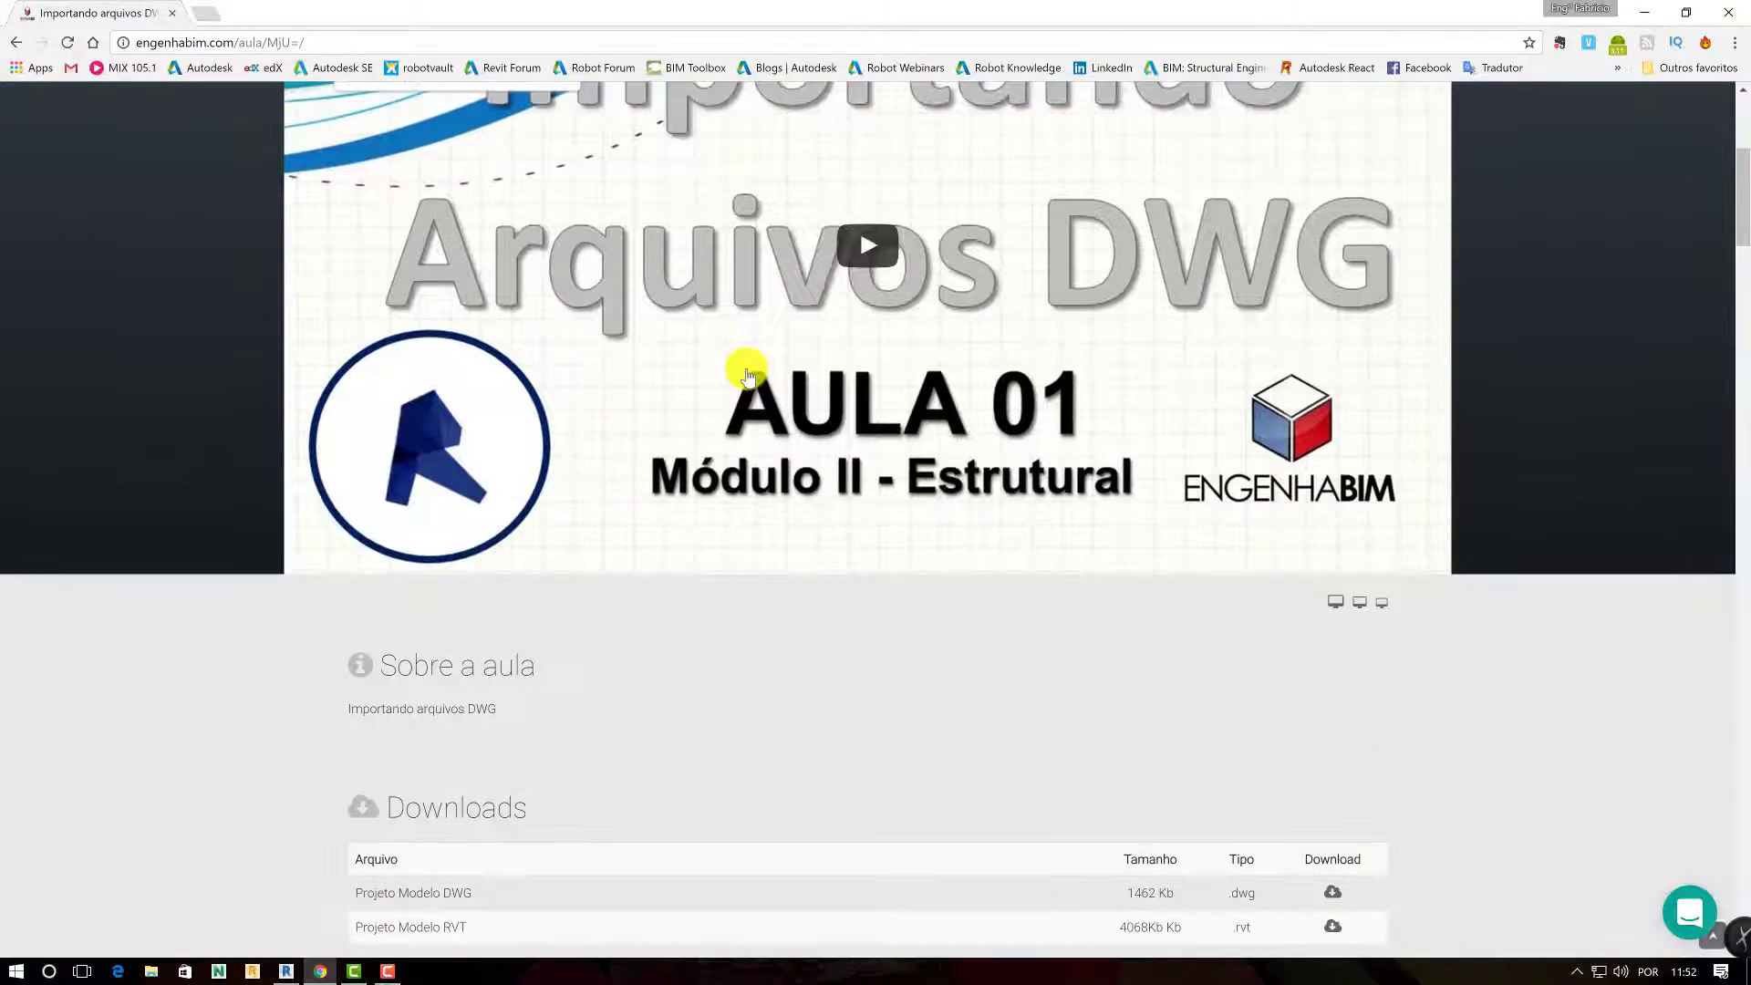
scroll(782, 281, "down", 3)
scroll(769, 313, "down", 2)
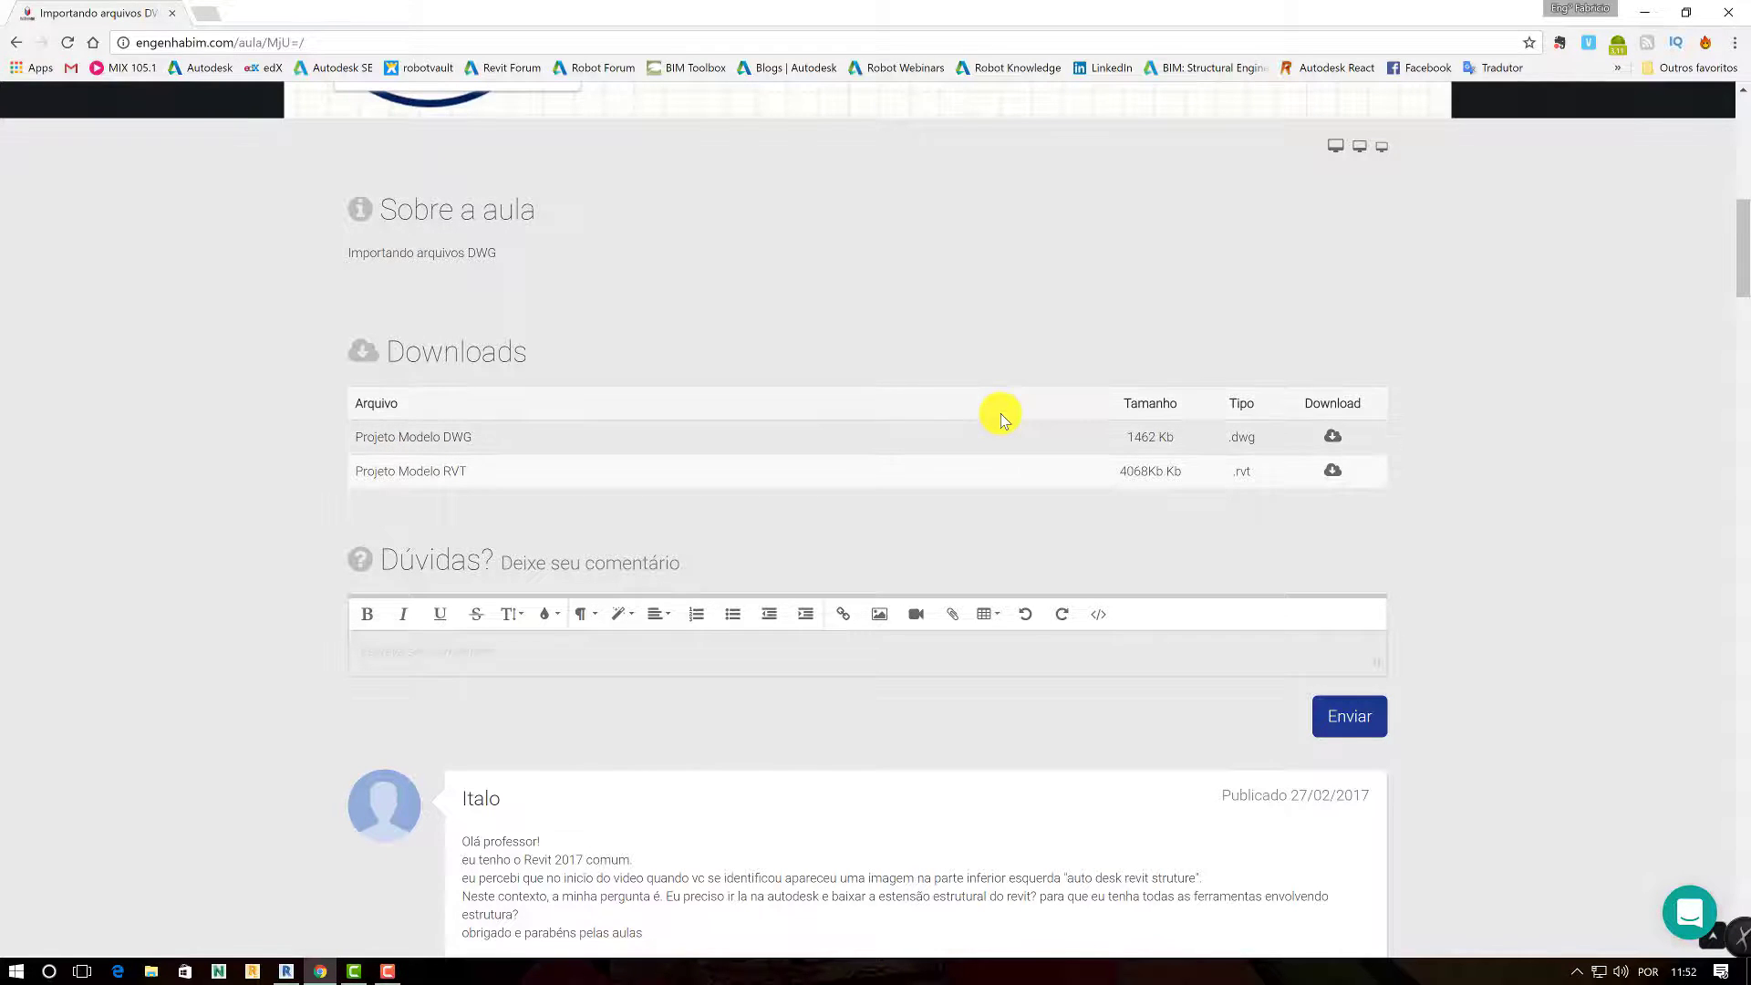
scroll(1000, 413, "down", 5)
scroll(1000, 411, "down", 6)
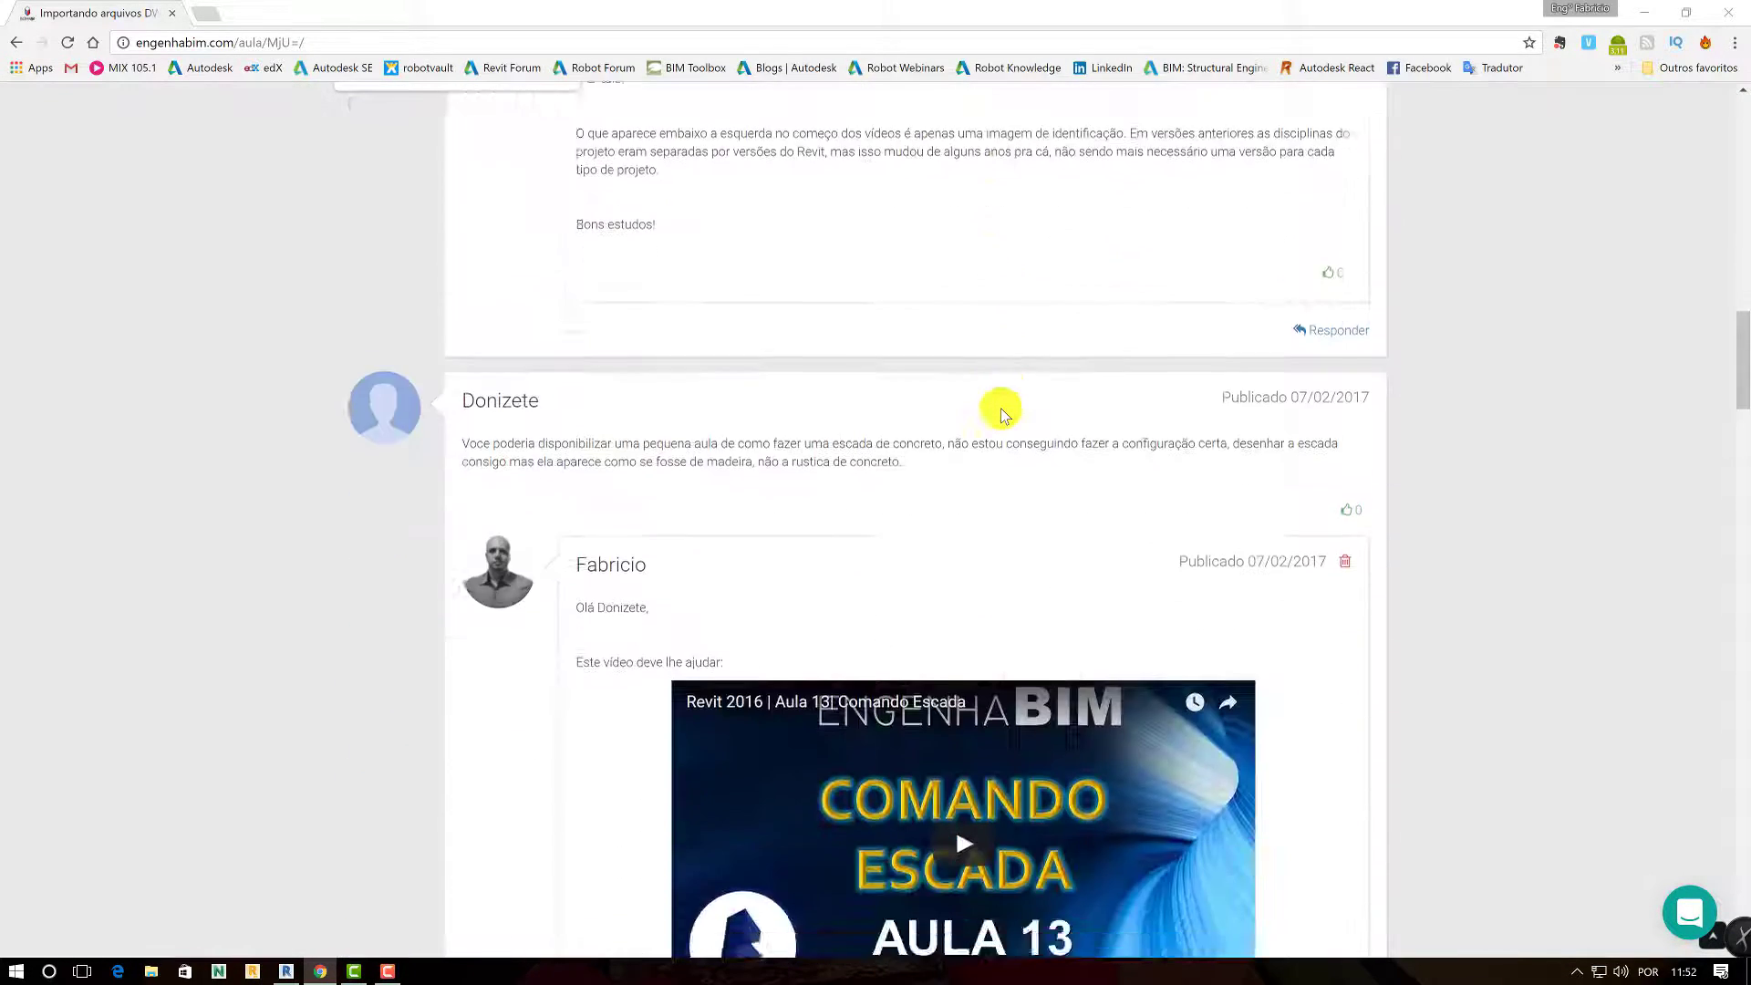
scroll(912, 420, "up", 8)
left_click(567, 402)
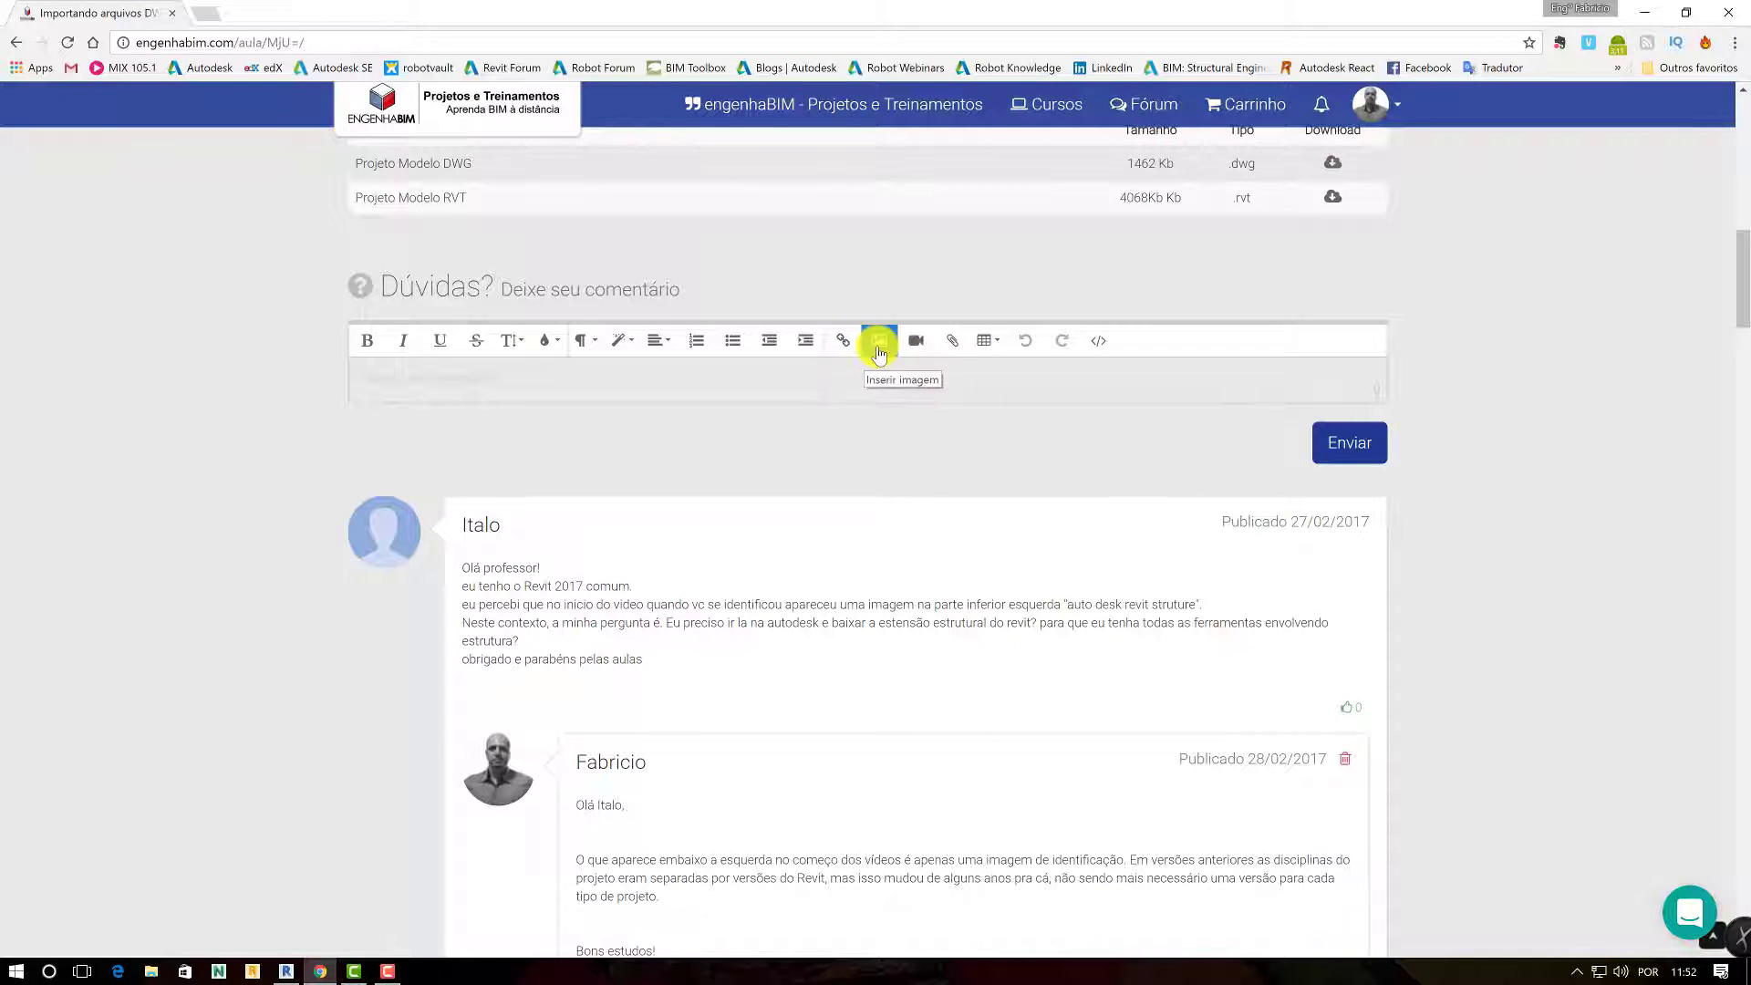
scroll(810, 384, "up", 1)
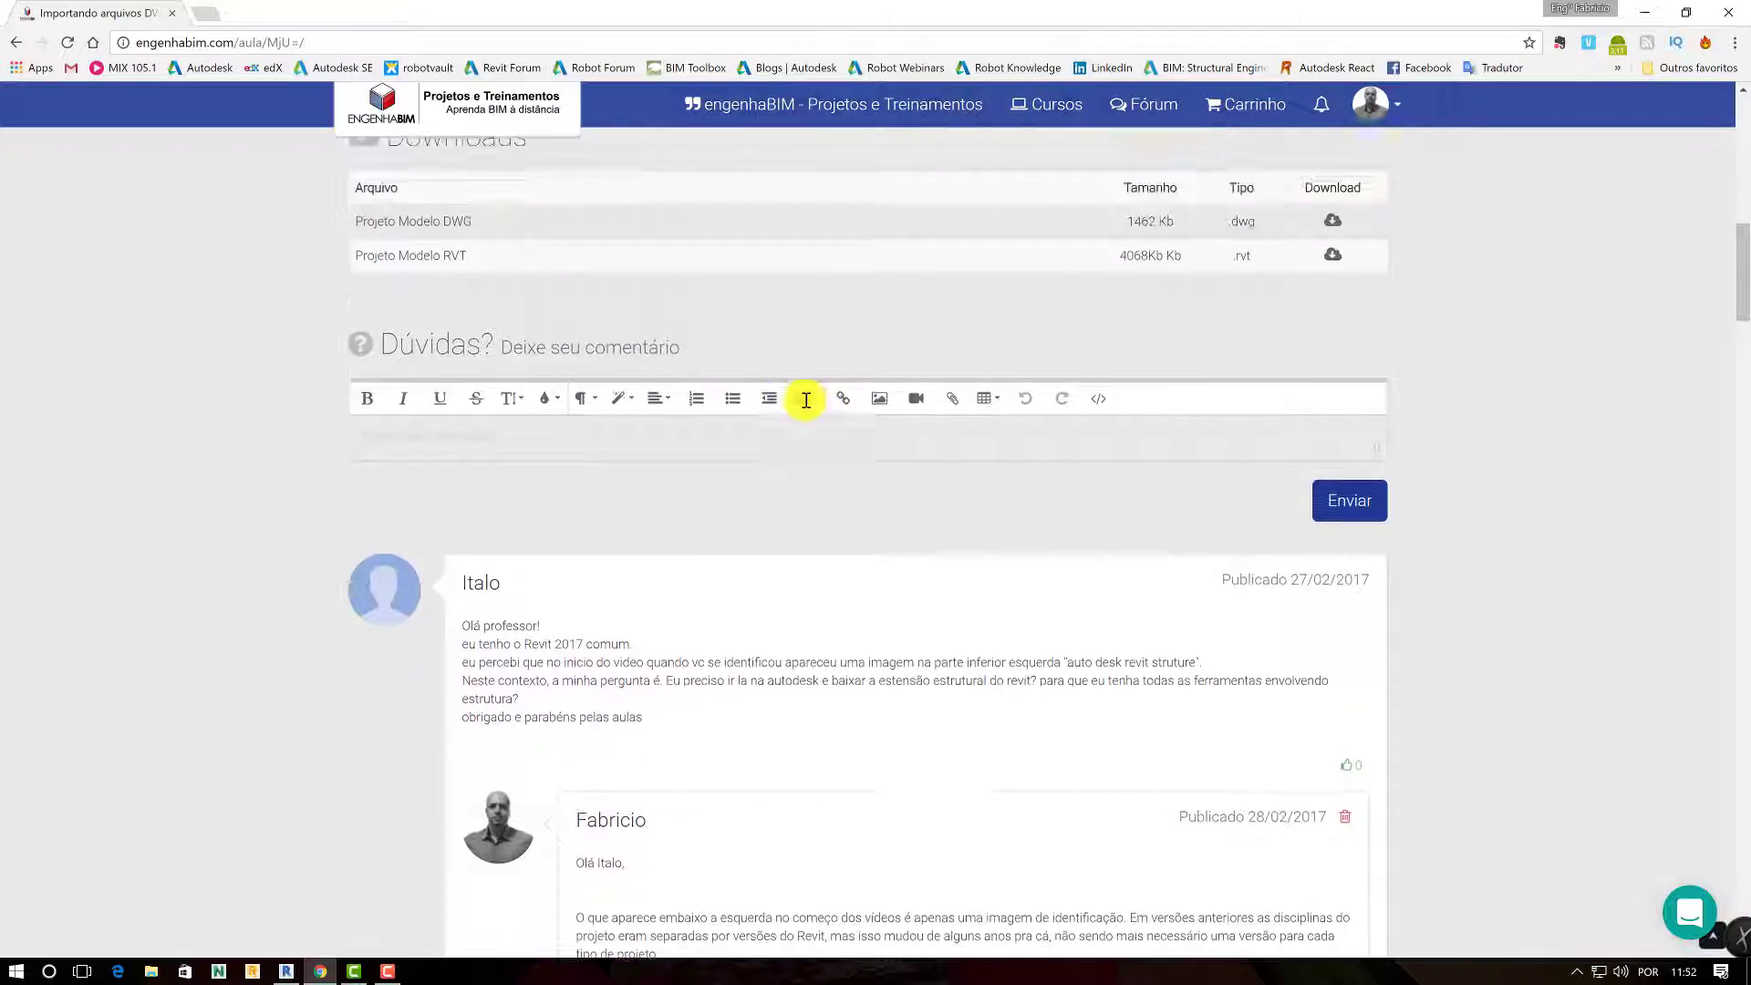
scroll(807, 396, "up", 4)
scroll(807, 395, "up", 5)
scroll(808, 396, "down", 2)
scroll(807, 401, "down", 7)
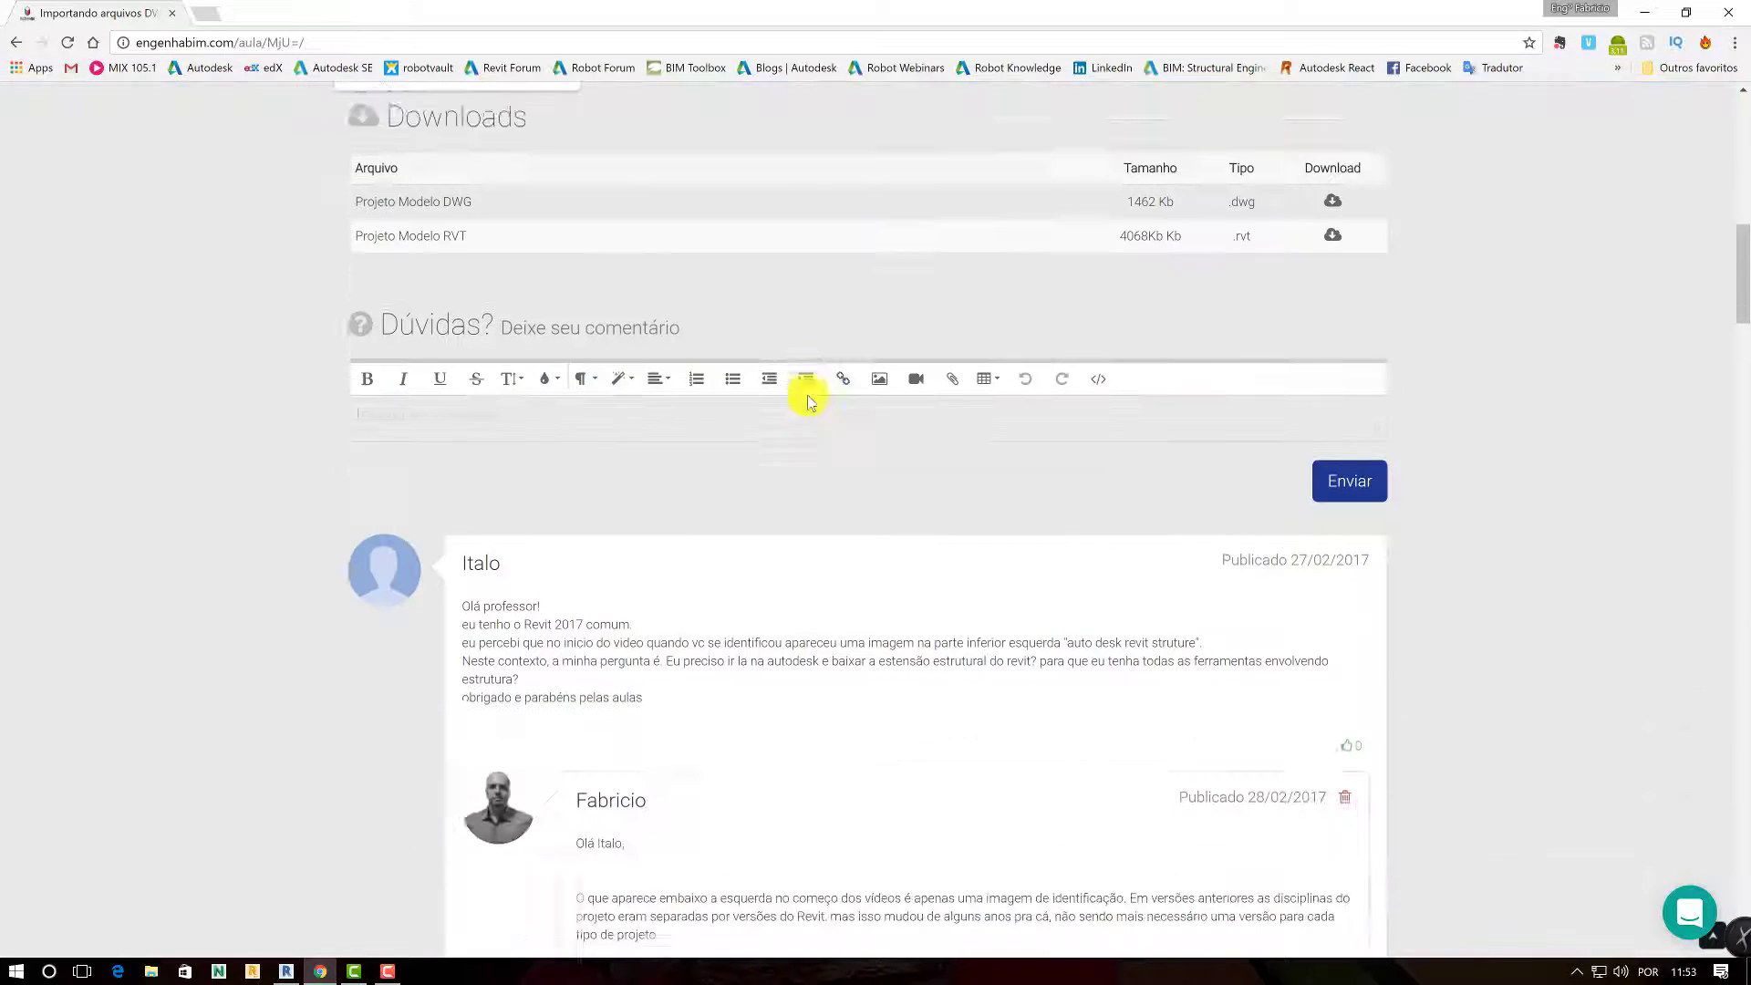
scroll(911, 384, "up", 1)
scroll(1243, 148, "up", 6)
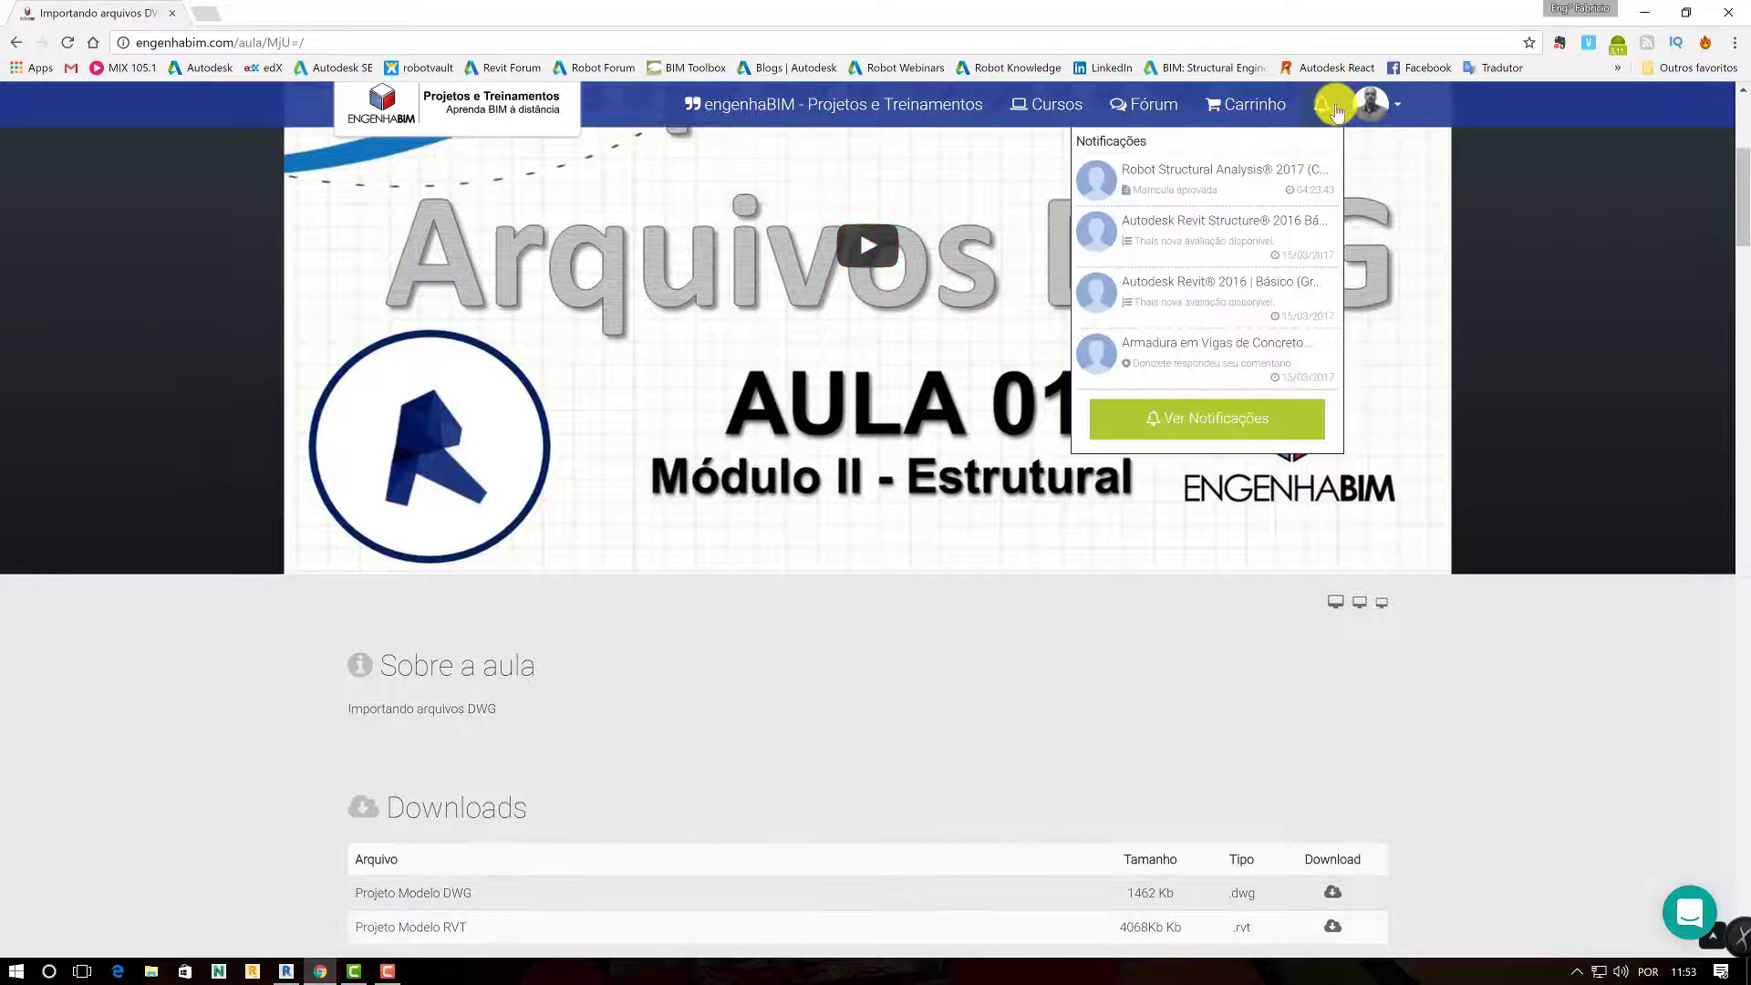
scroll(773, 503, "down", 5)
scroll(773, 504, "down", 5)
scroll(774, 503, "down", 5)
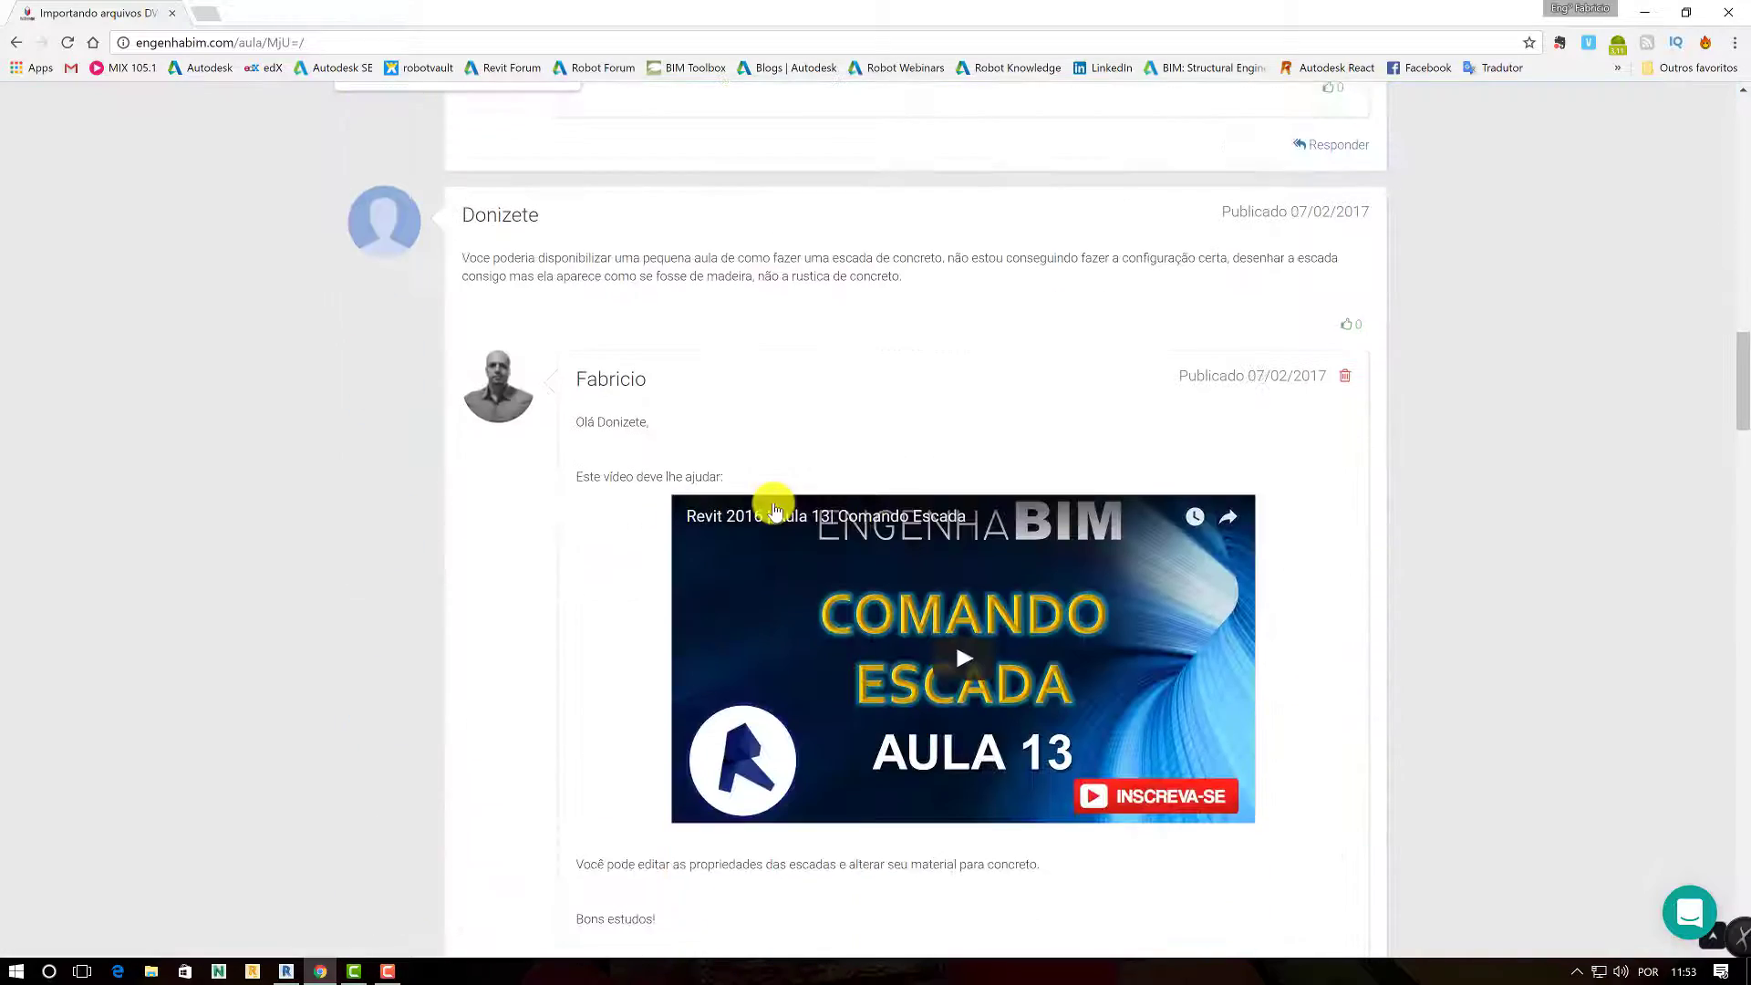
scroll(774, 503, "down", 4)
scroll(773, 504, "down", 5)
scroll(774, 503, "down", 5)
scroll(773, 504, "down", 5)
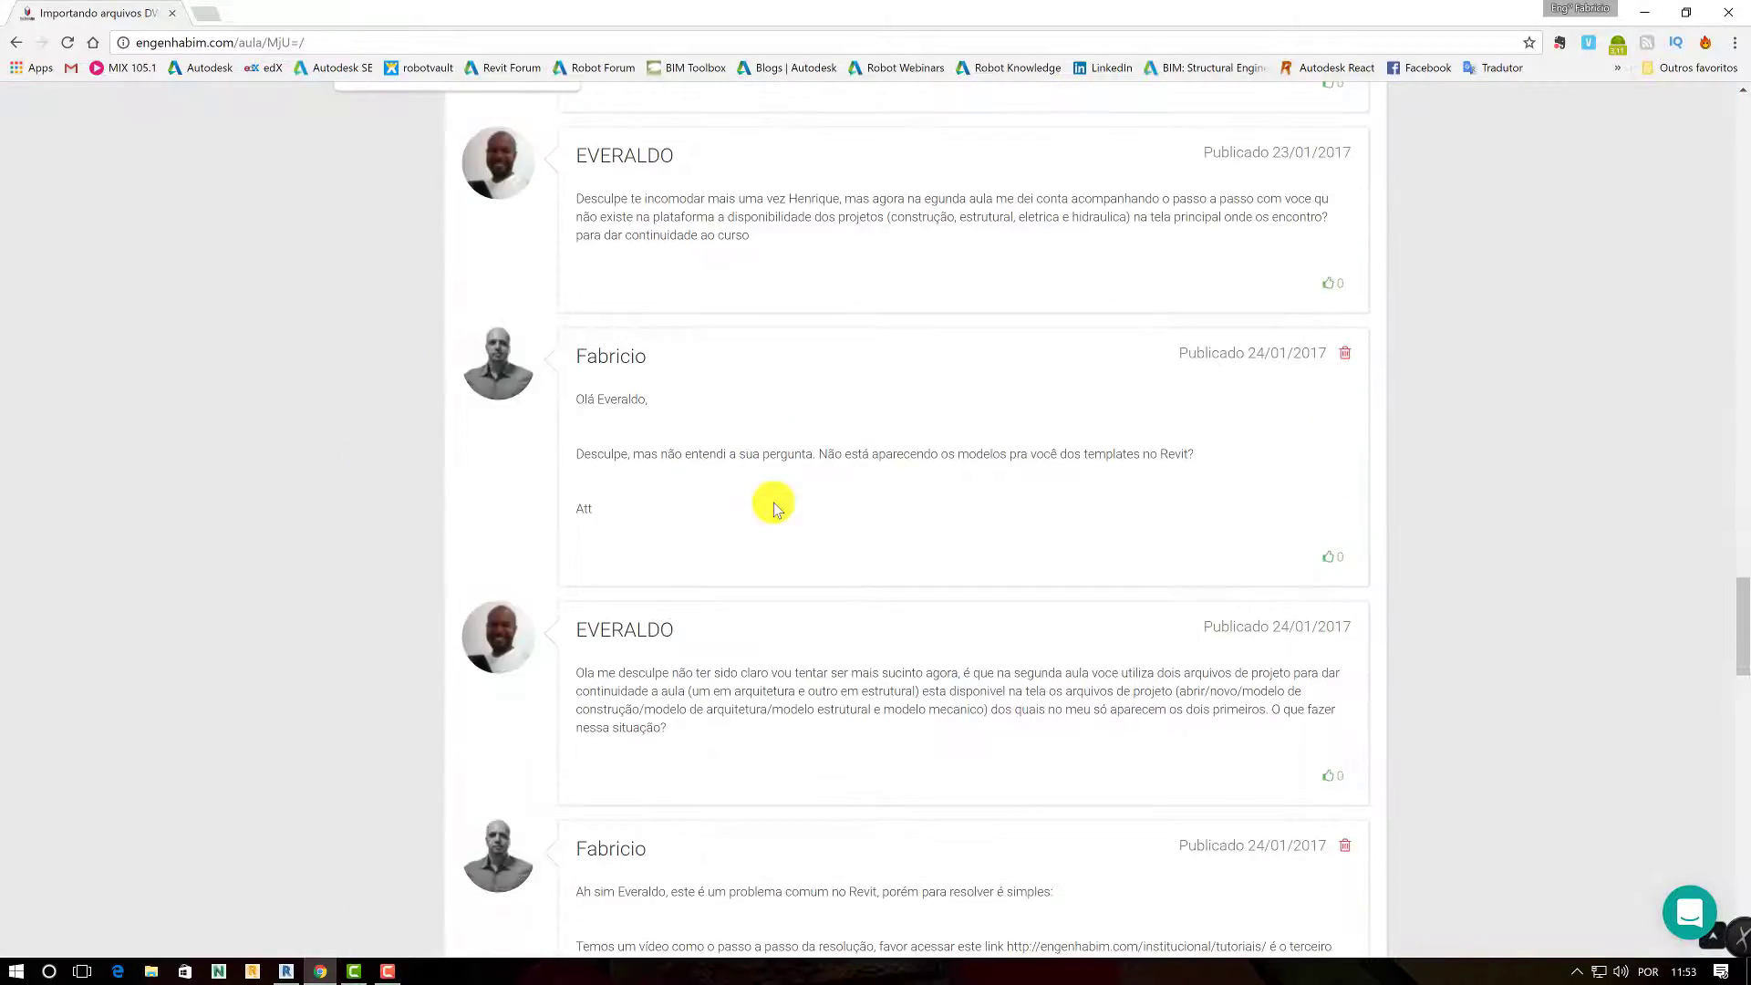
scroll(774, 504, "down", 5)
scroll(773, 503, "up", 10)
scroll(773, 503, "up", 5)
scroll(775, 504, "up", 10)
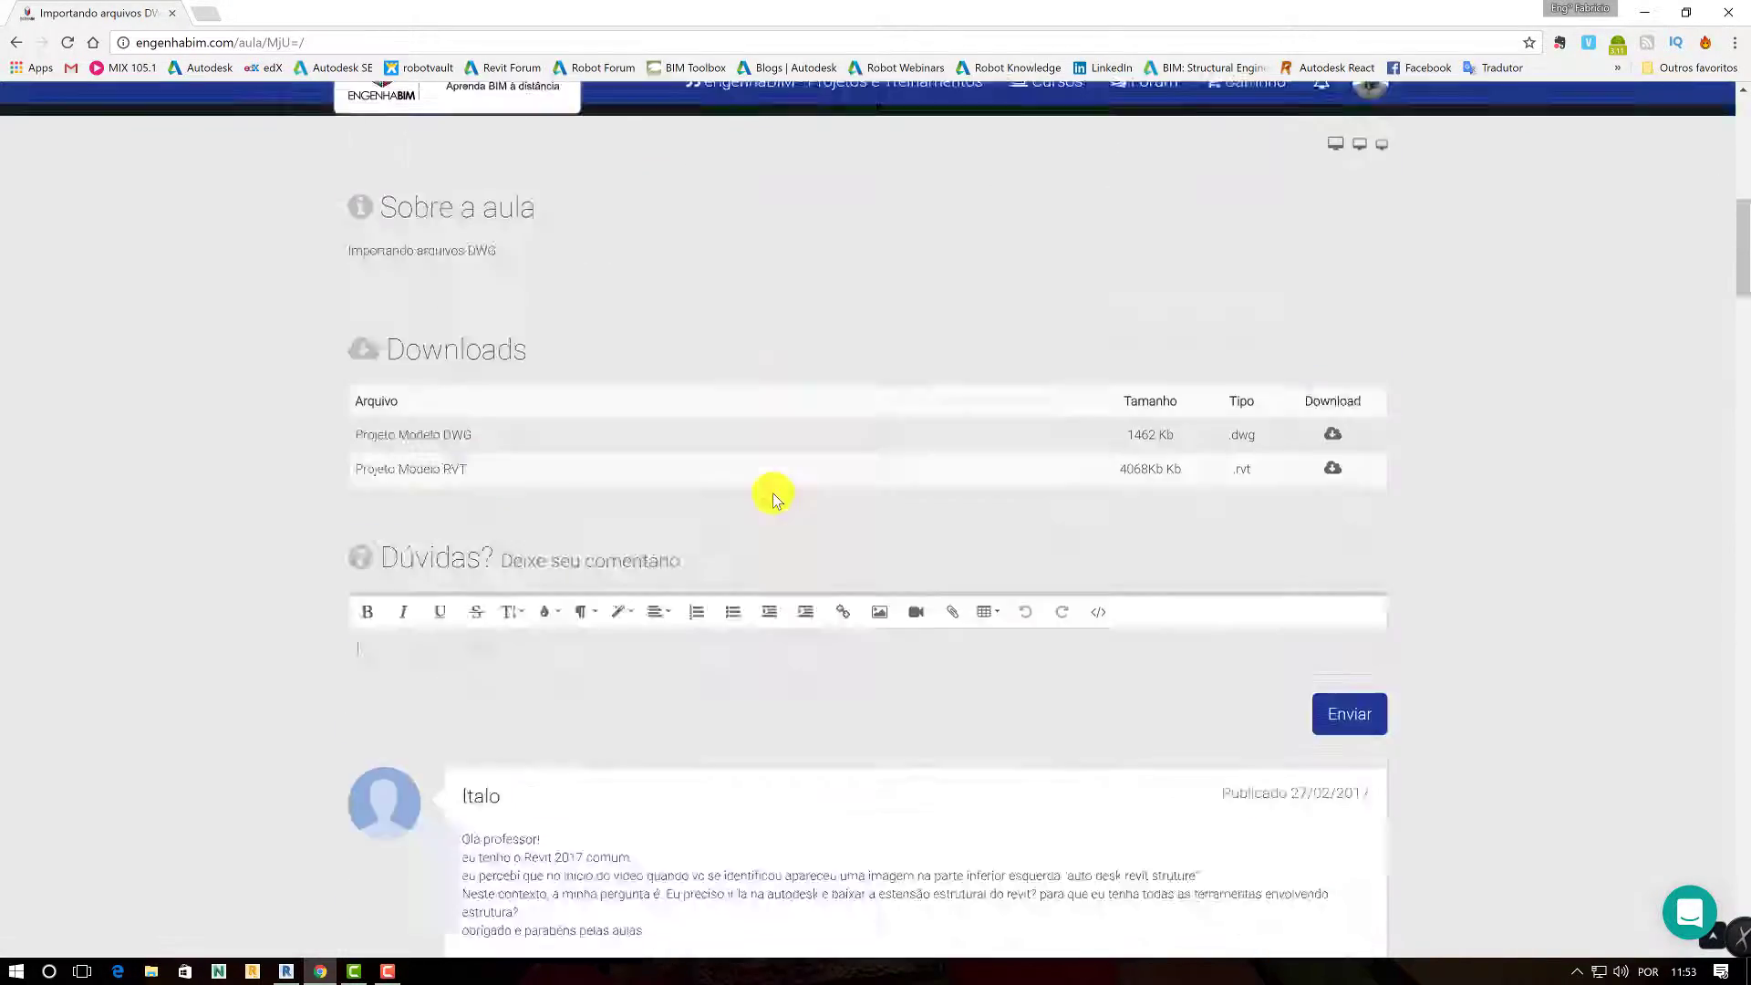
scroll(773, 493, "up", 10)
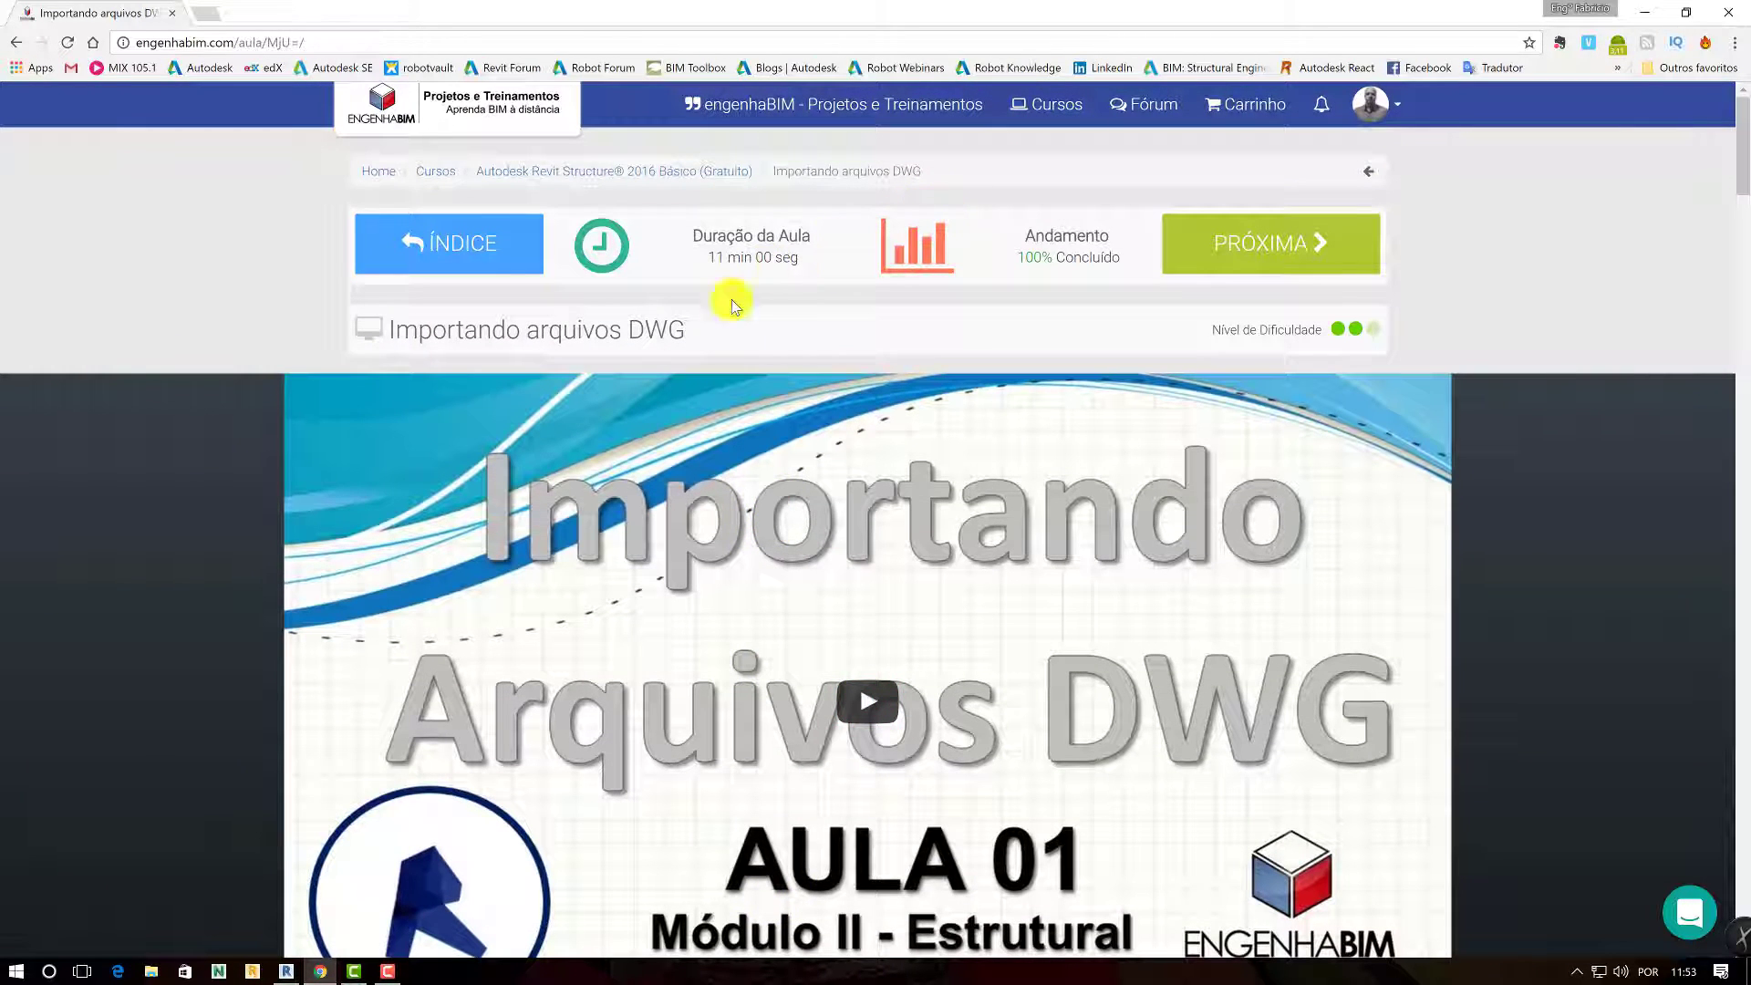
- Go from the catalogue to the Navisworks 2016 course and show its completion certificate
left_click(450, 242)
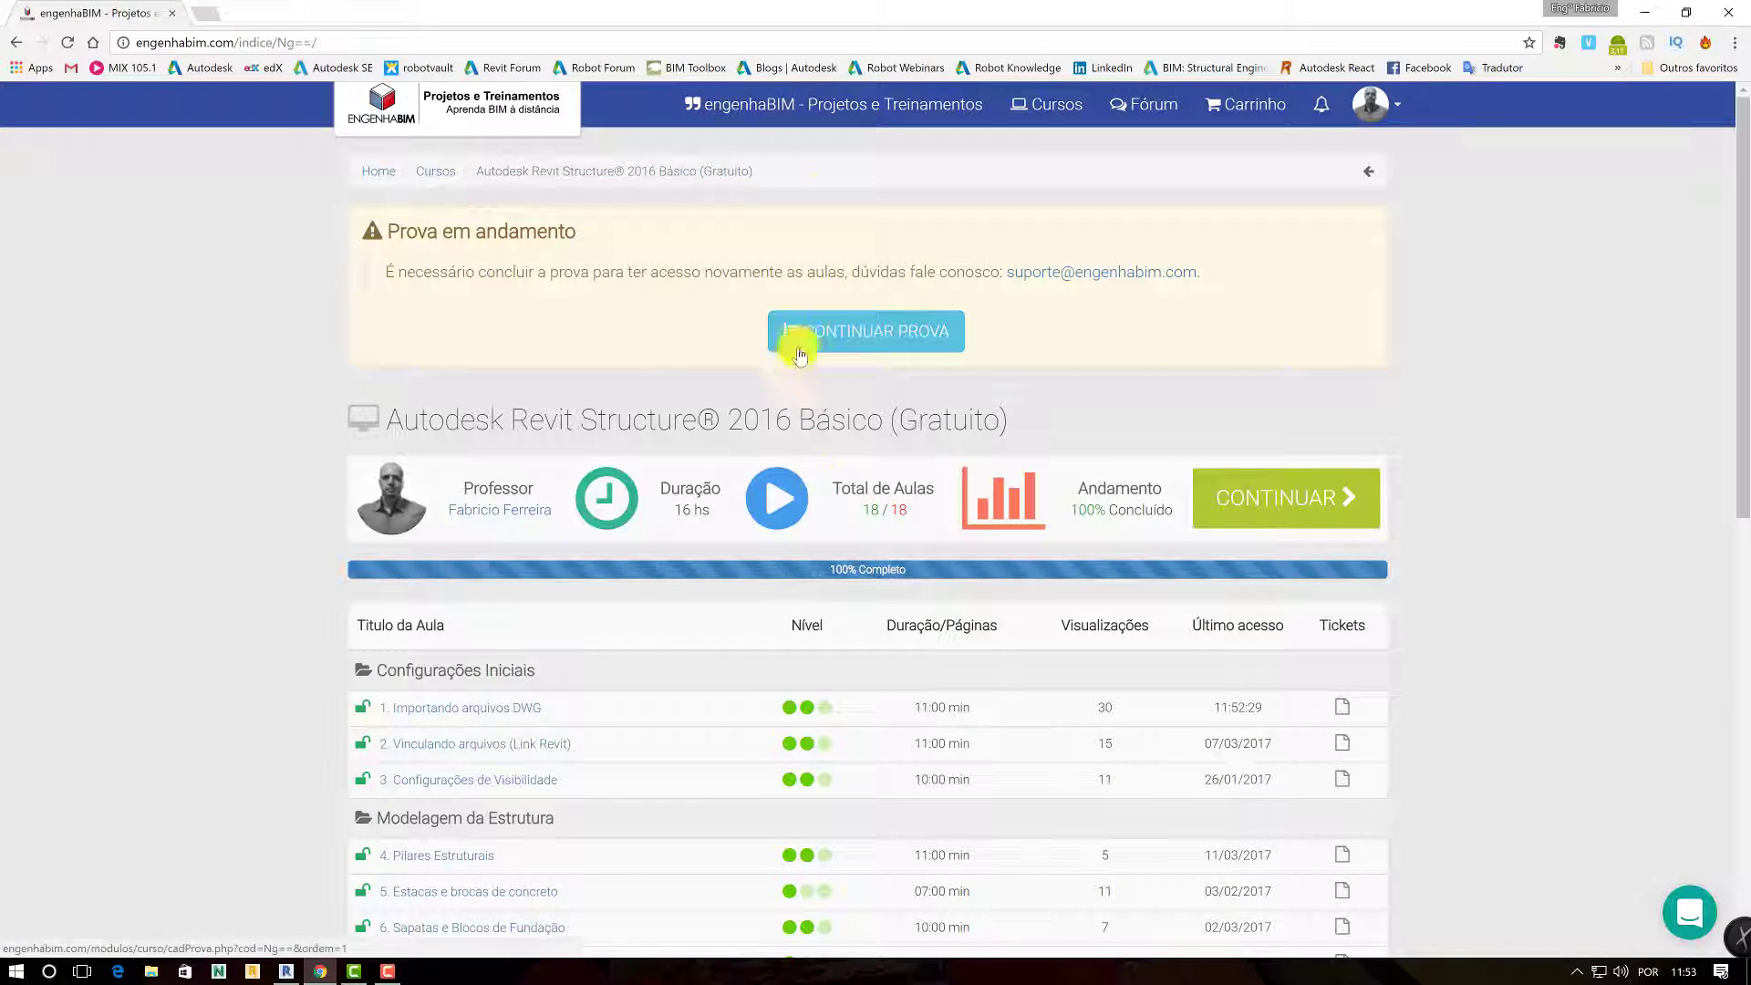
left_click(1117, 104)
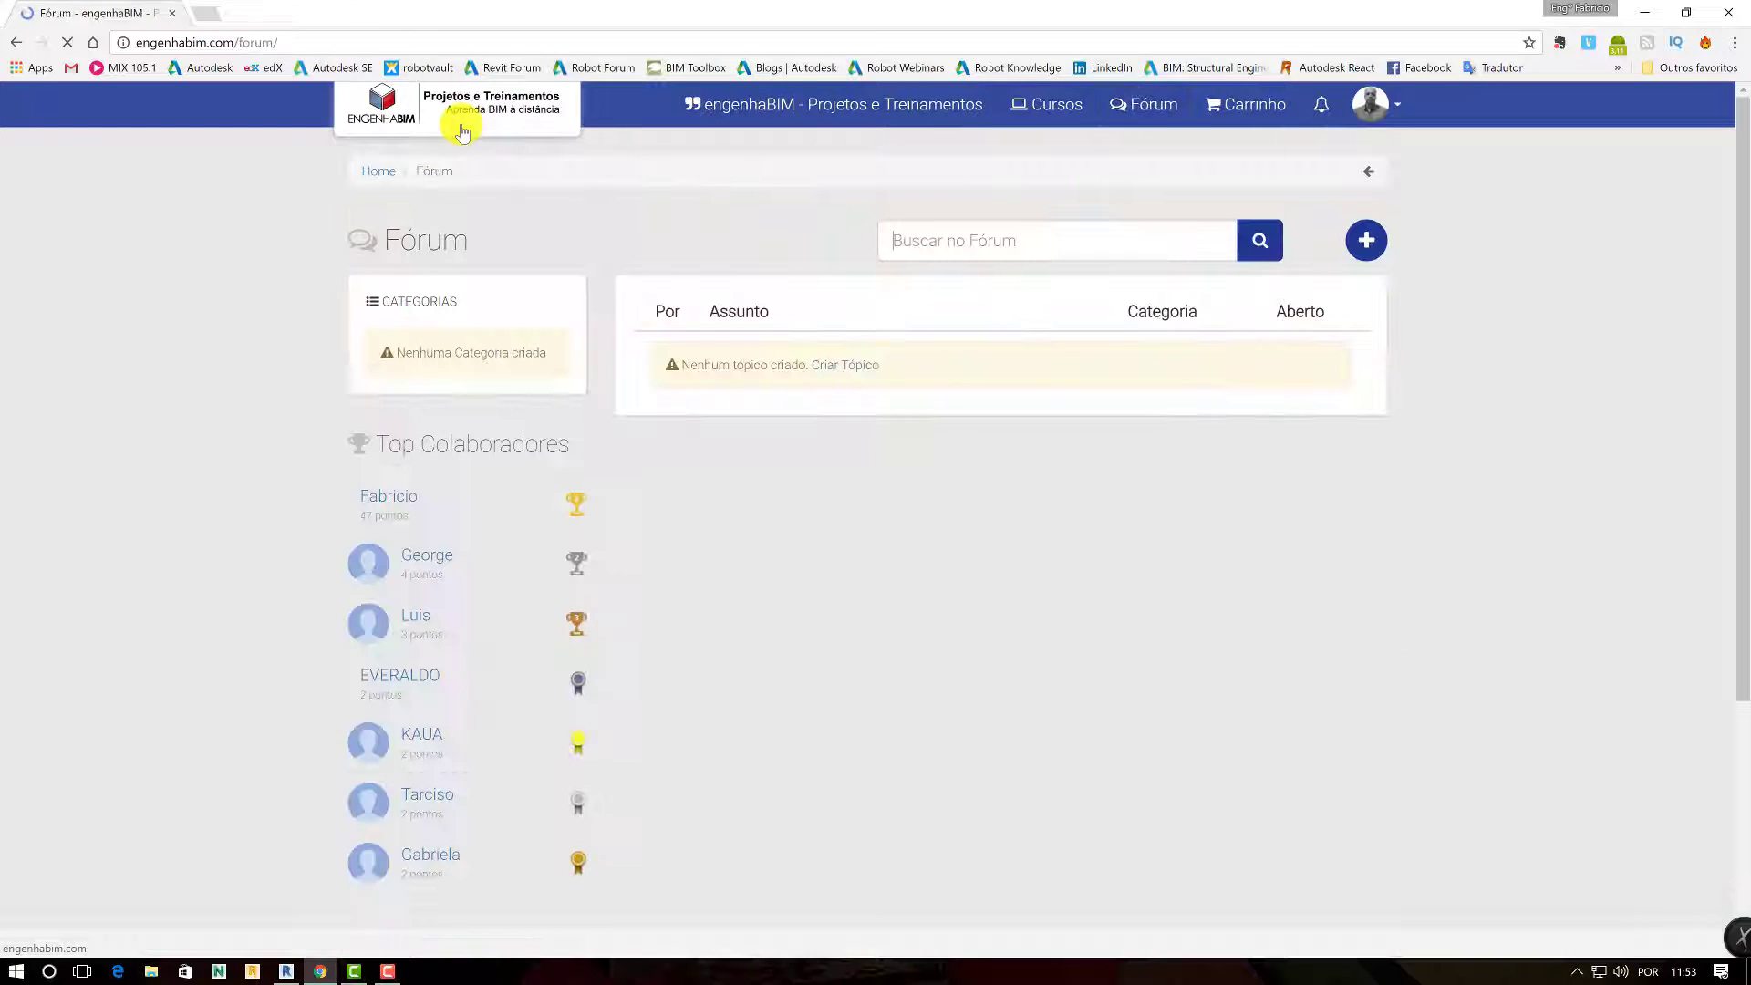
left_click(463, 130)
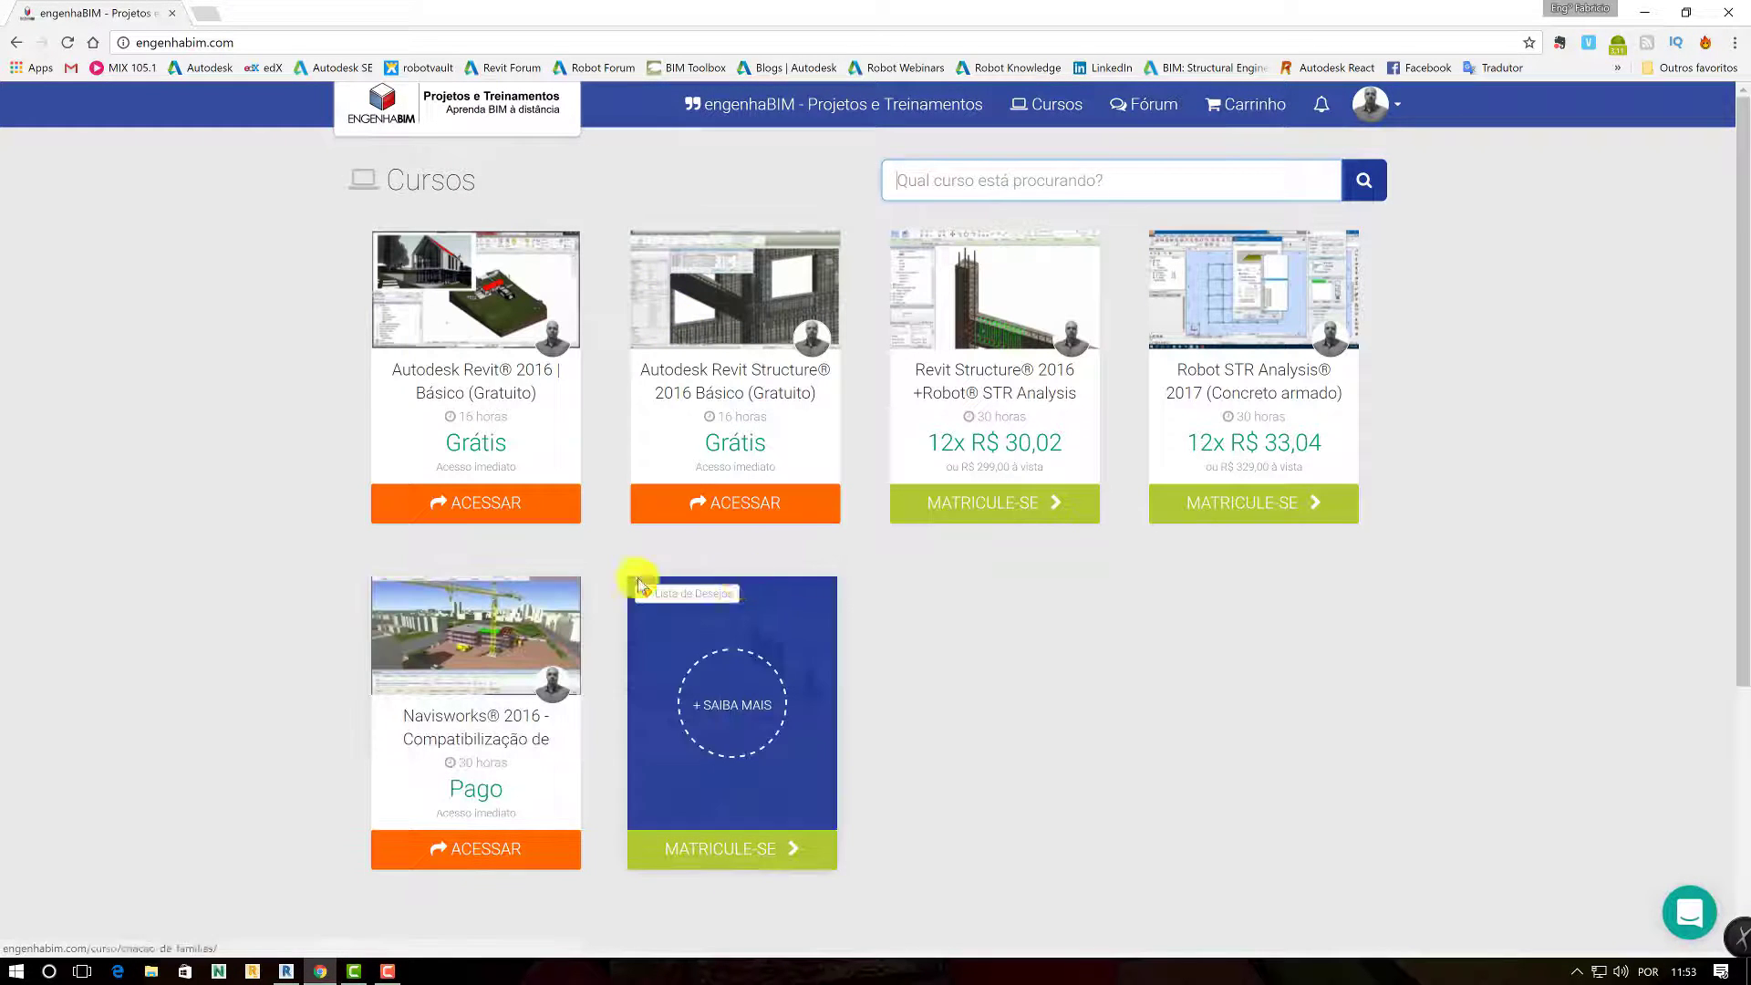
left_click(490, 719)
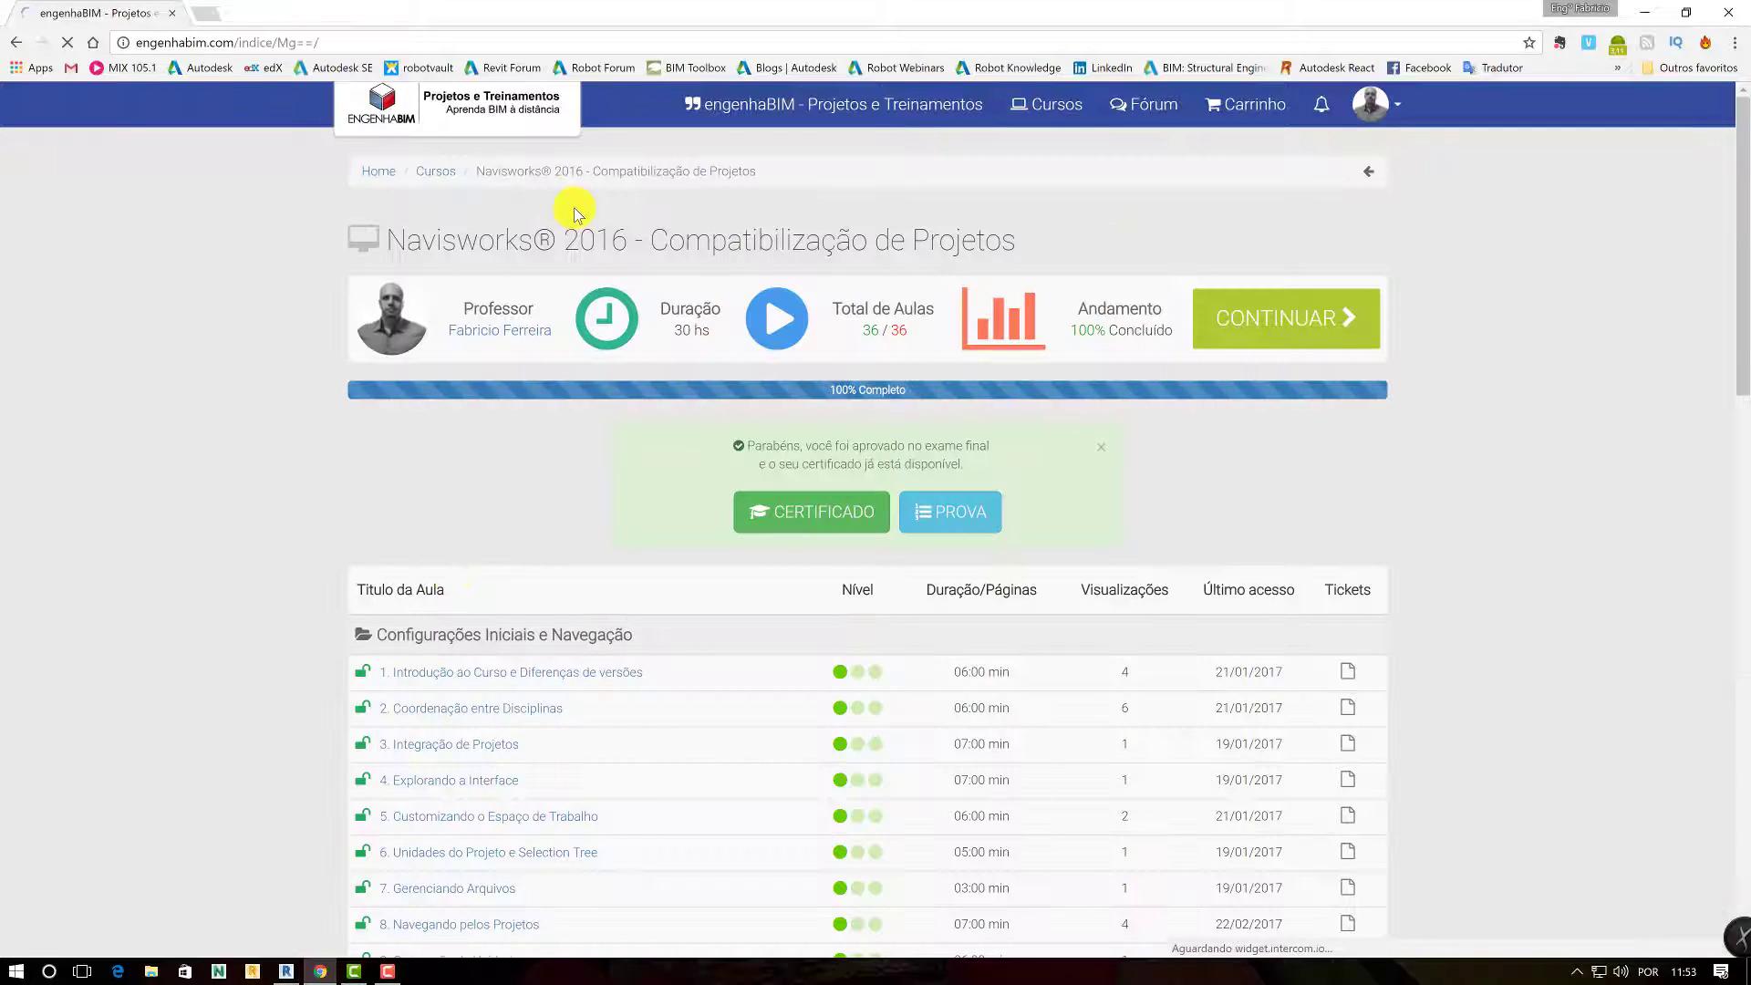
left_click(823, 527)
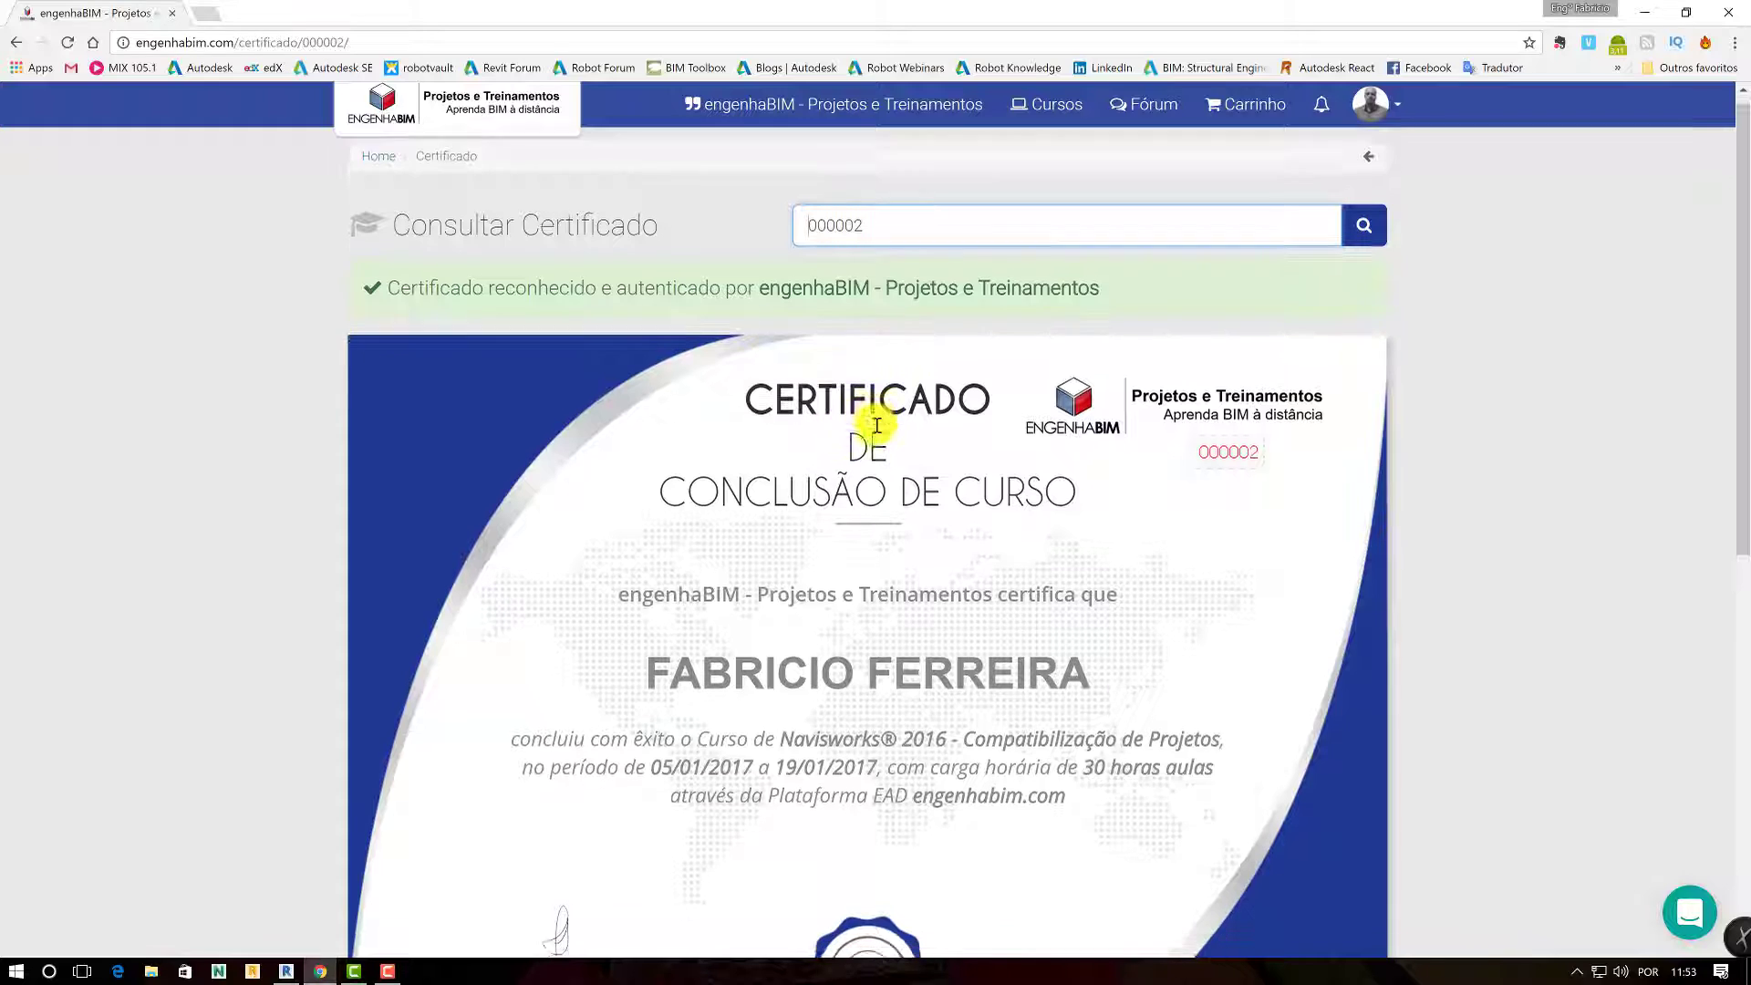
- Open the printable Navisworks certificate PDF in a new tab
scroll(867, 424, "down", 1)
scroll(876, 419, "down", 3)
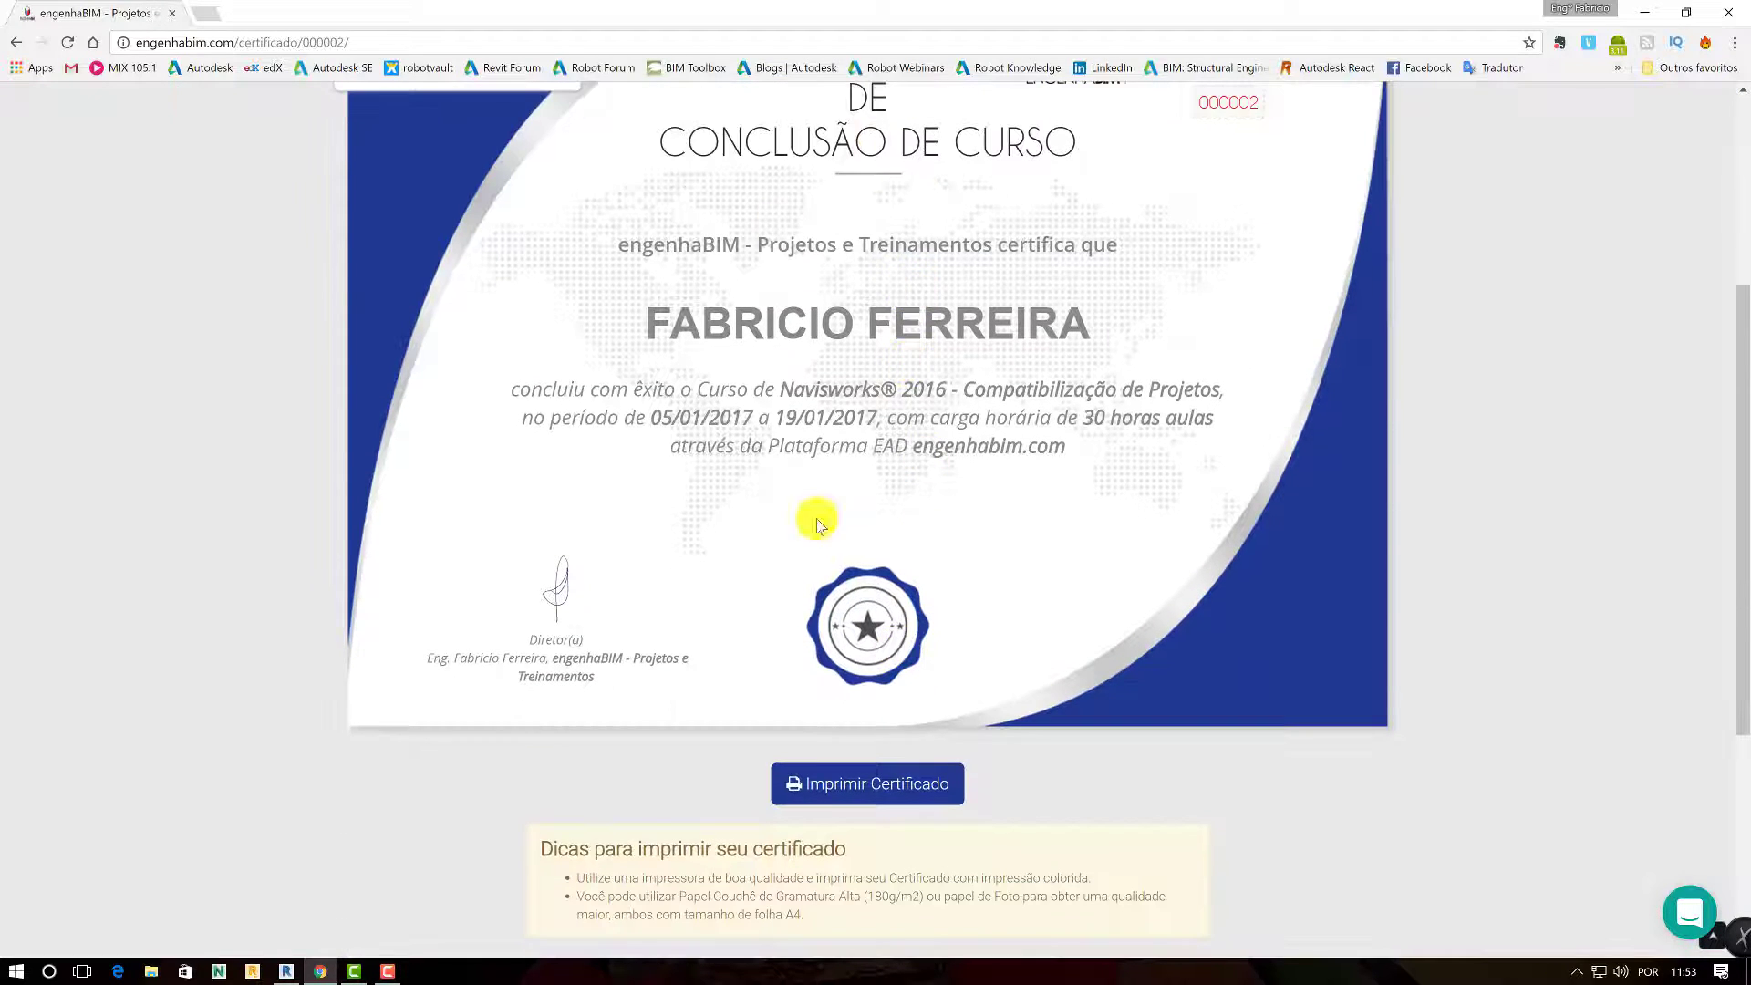
left_click(821, 776)
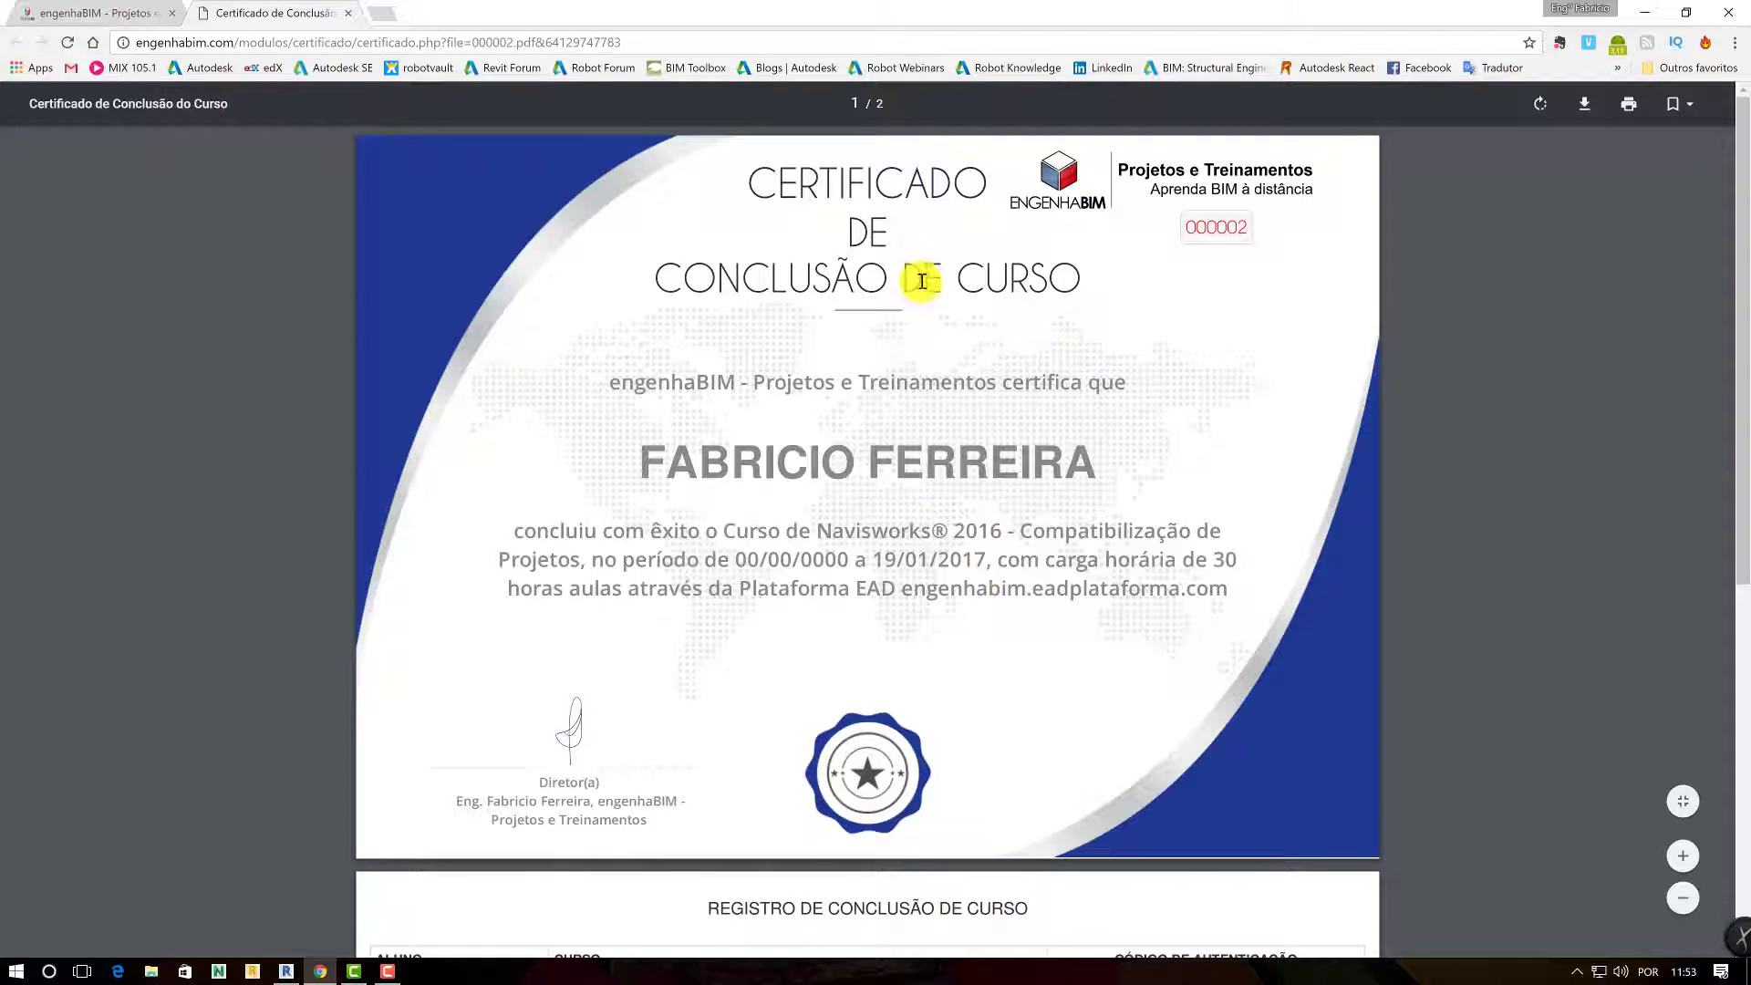
- Review both PDF pages, highlighting the course dates, 30 hours and final grade 10
scroll(921, 291, "down", 1)
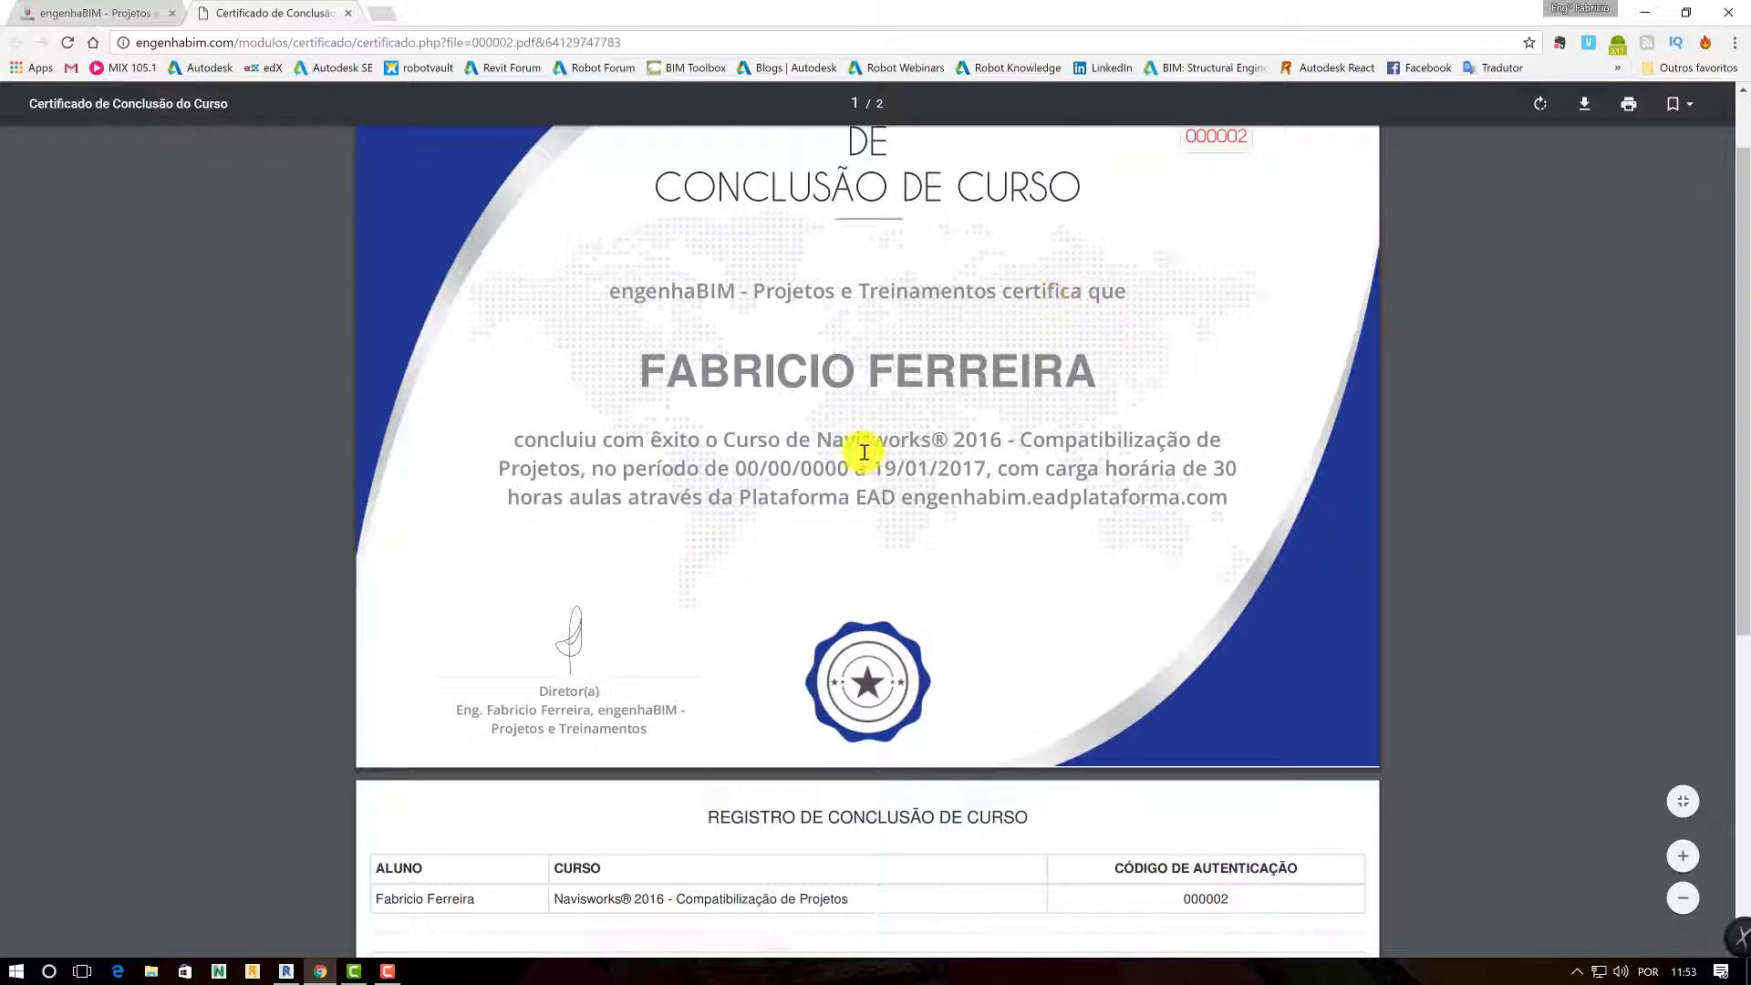
scroll(867, 453, "down", 4)
scroll(876, 454, "down", 2)
left_click_drag(379, 547, 490, 635)
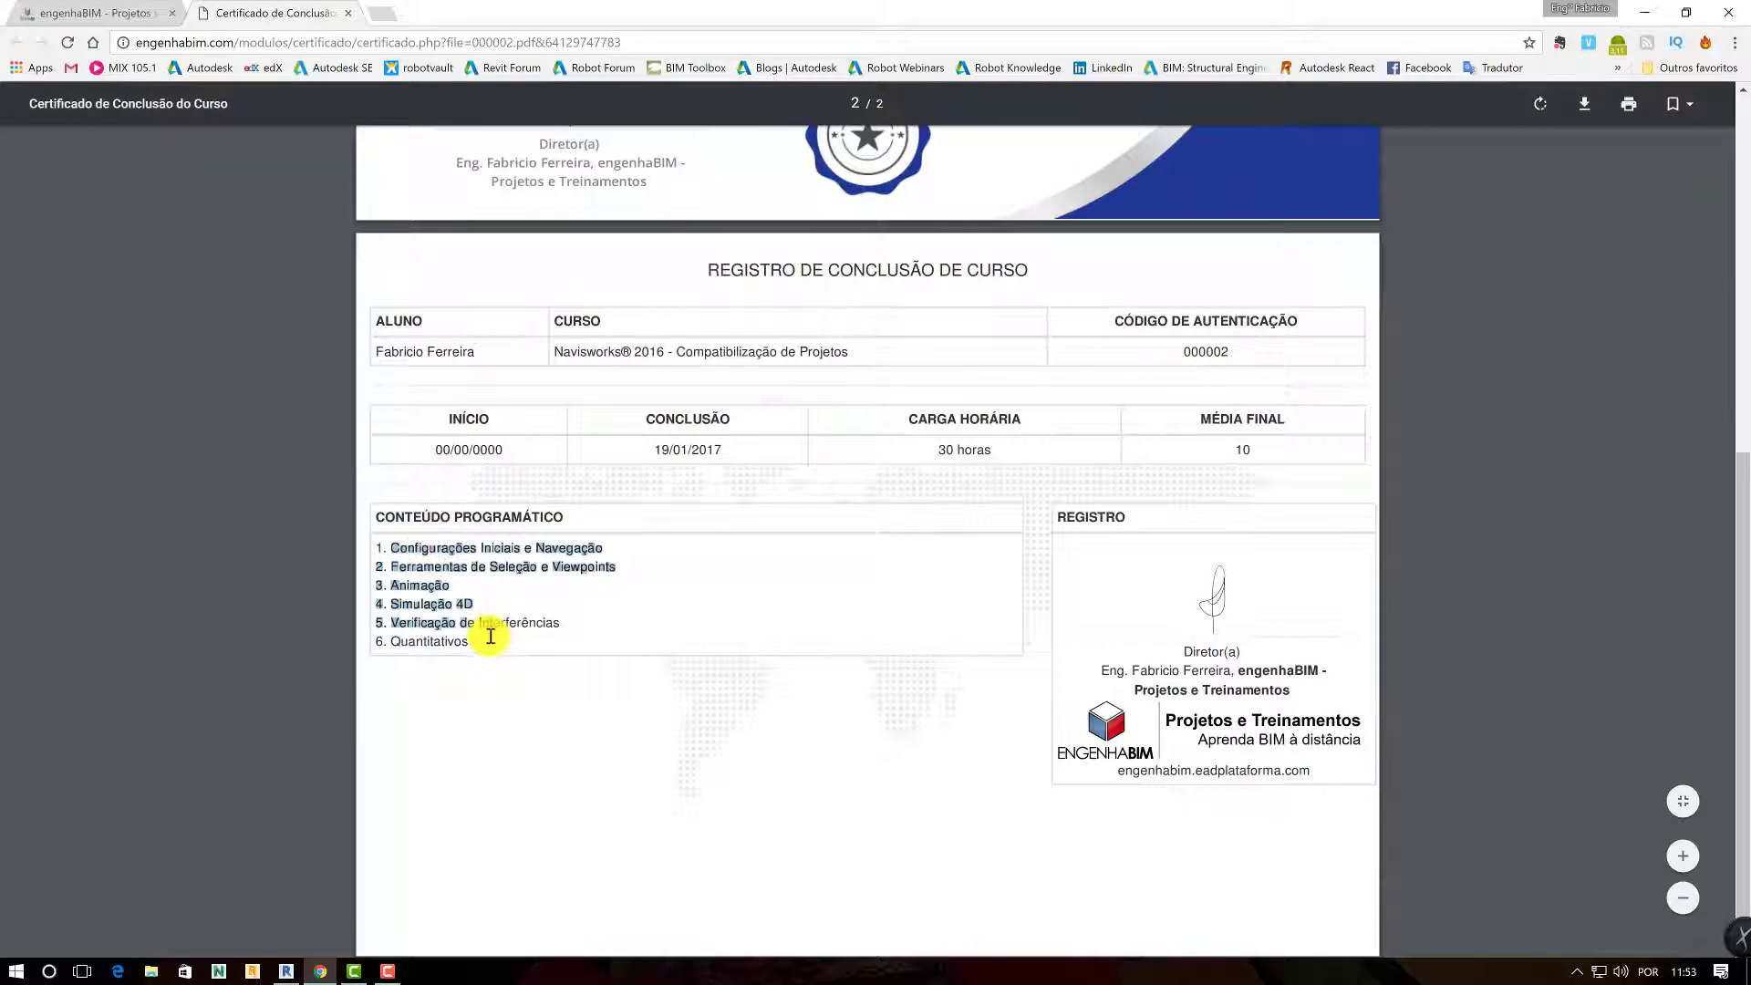
left_click(568, 566)
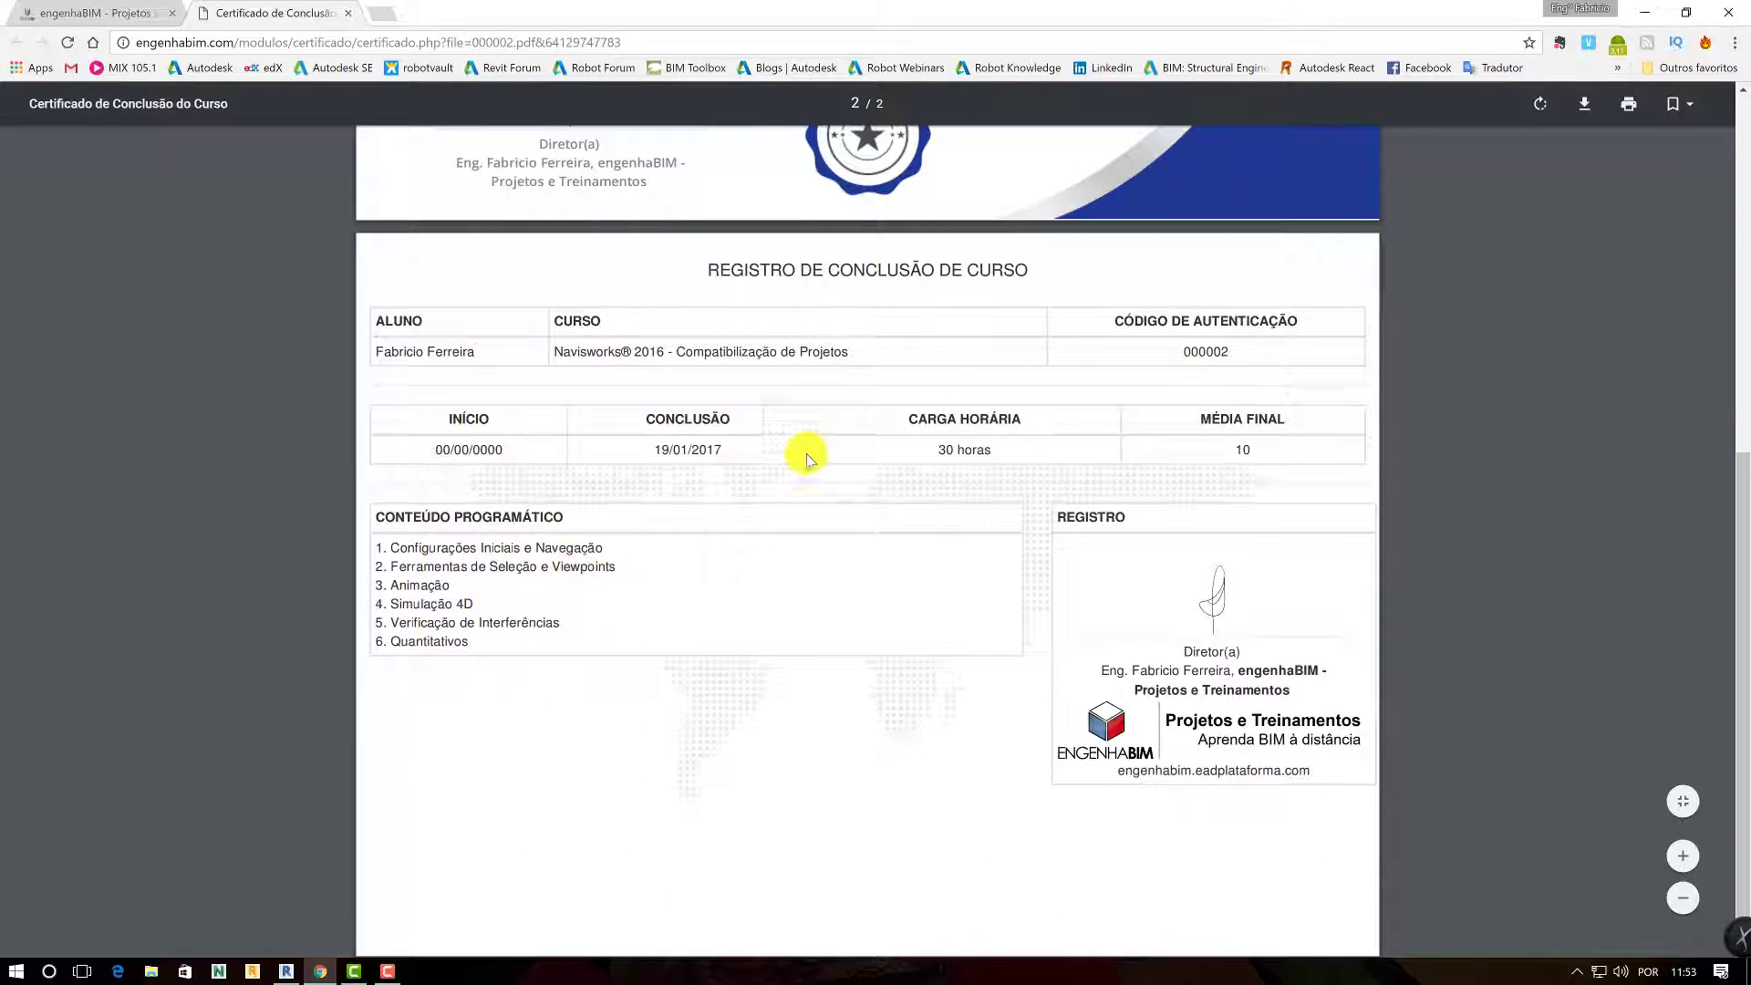
left_click_drag(806, 459, 1260, 479)
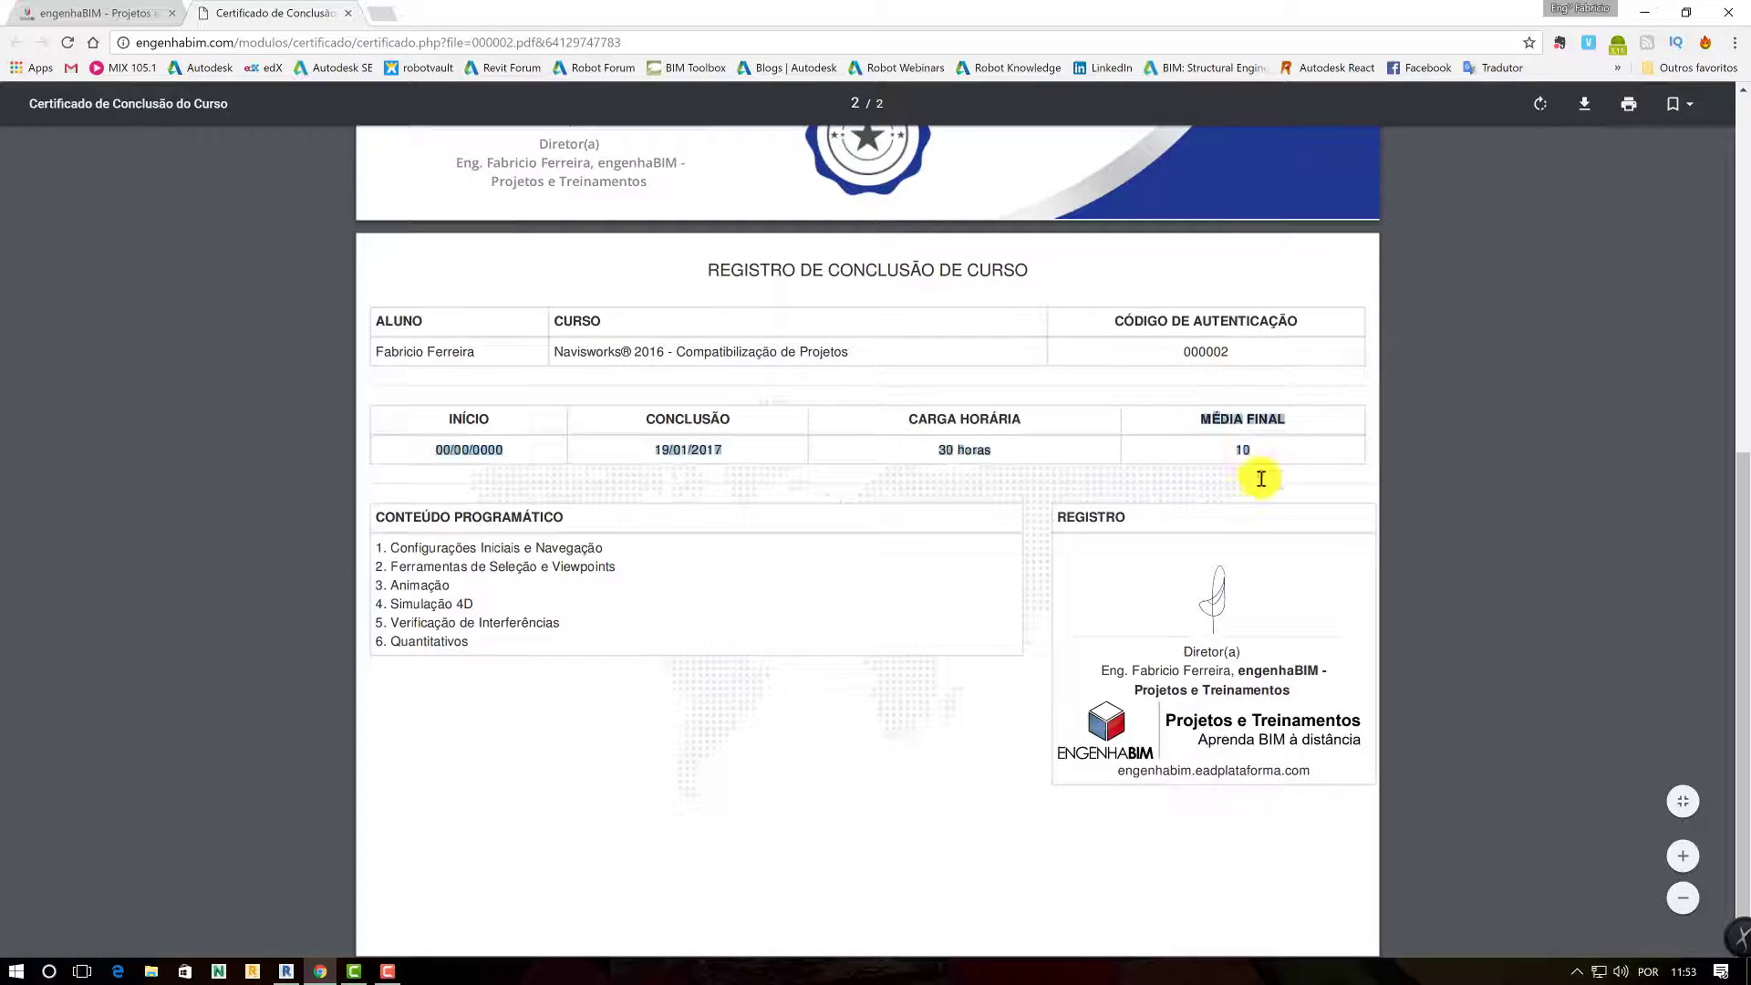
scroll(1134, 599, "up", 5)
scroll(1028, 593, "up", 2)
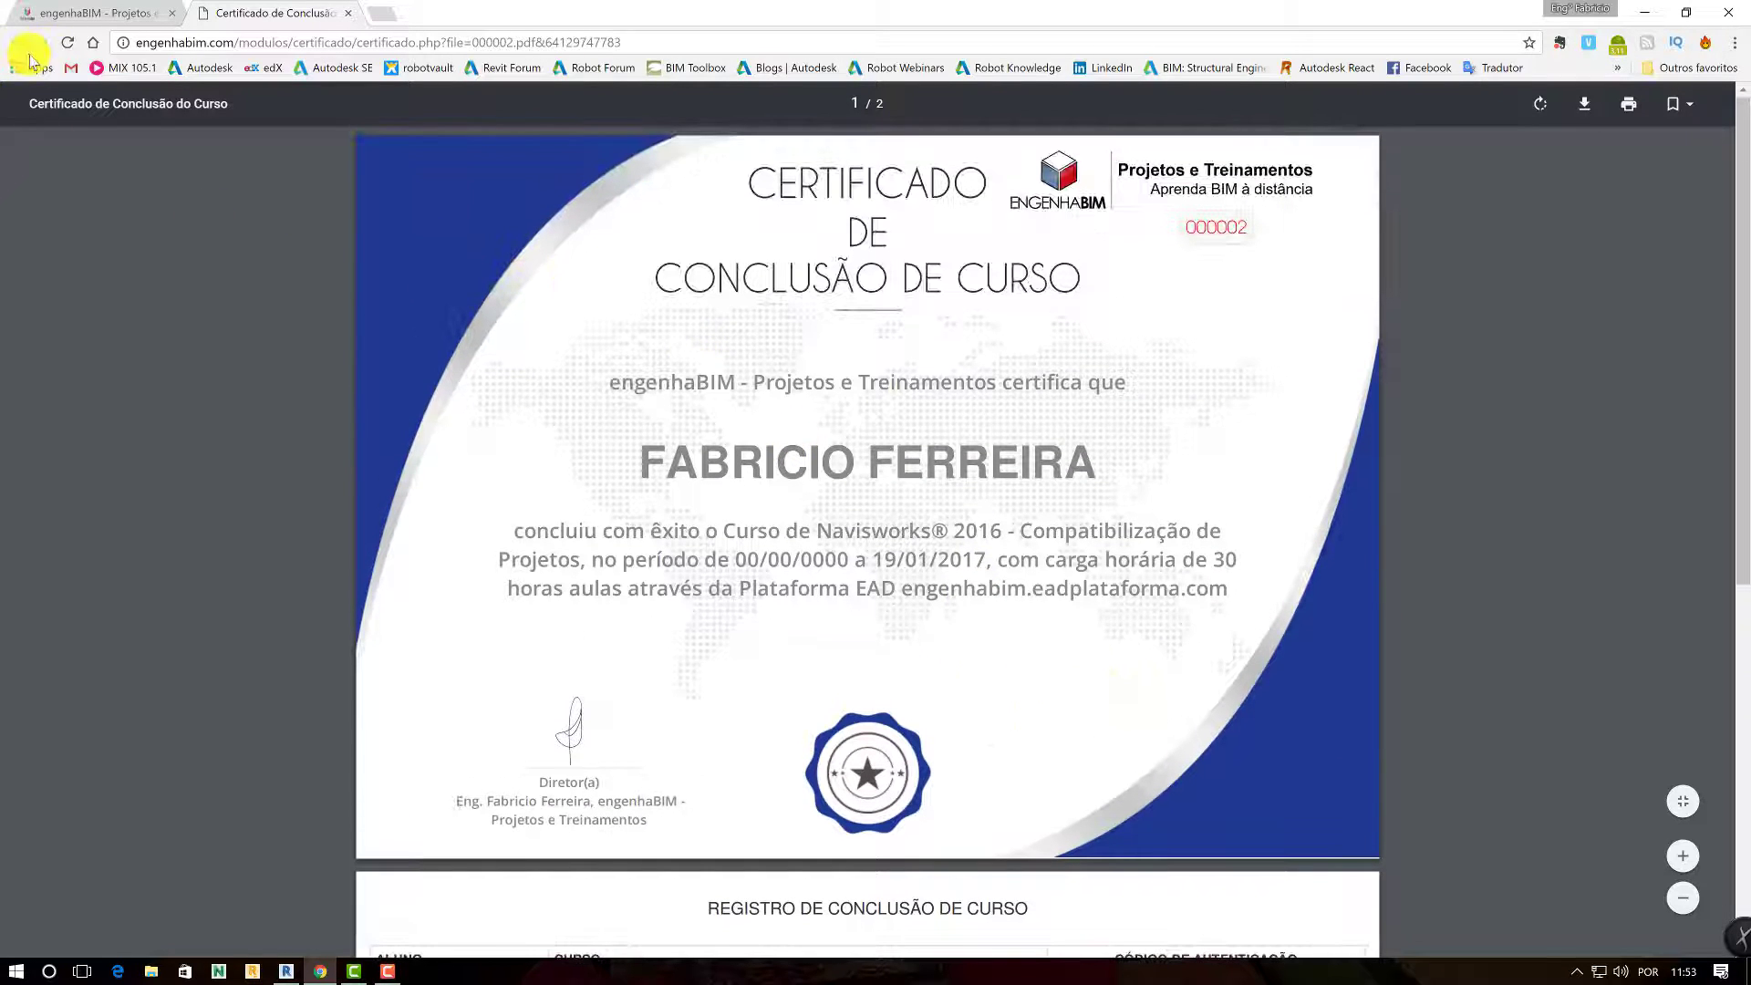
- Return to the certificate tab and go back to the engenhaBIM home page
left_click(132, 7)
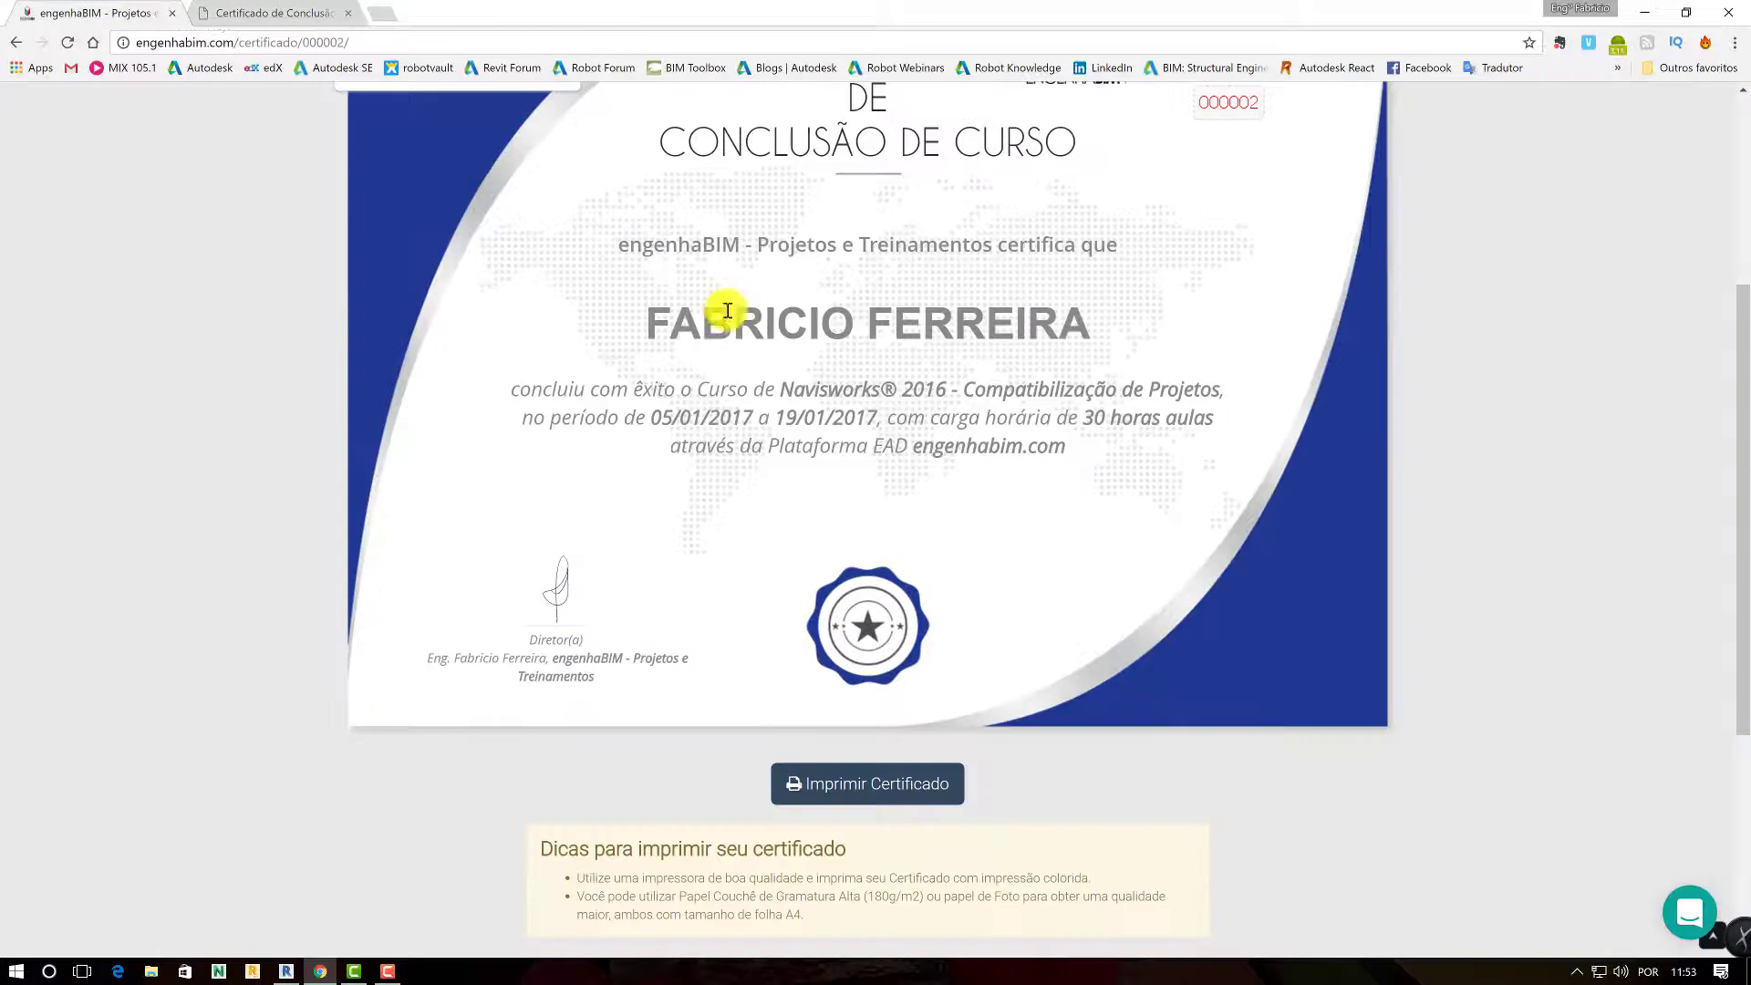
scroll(738, 361, "up", 4)
left_click(469, 107)
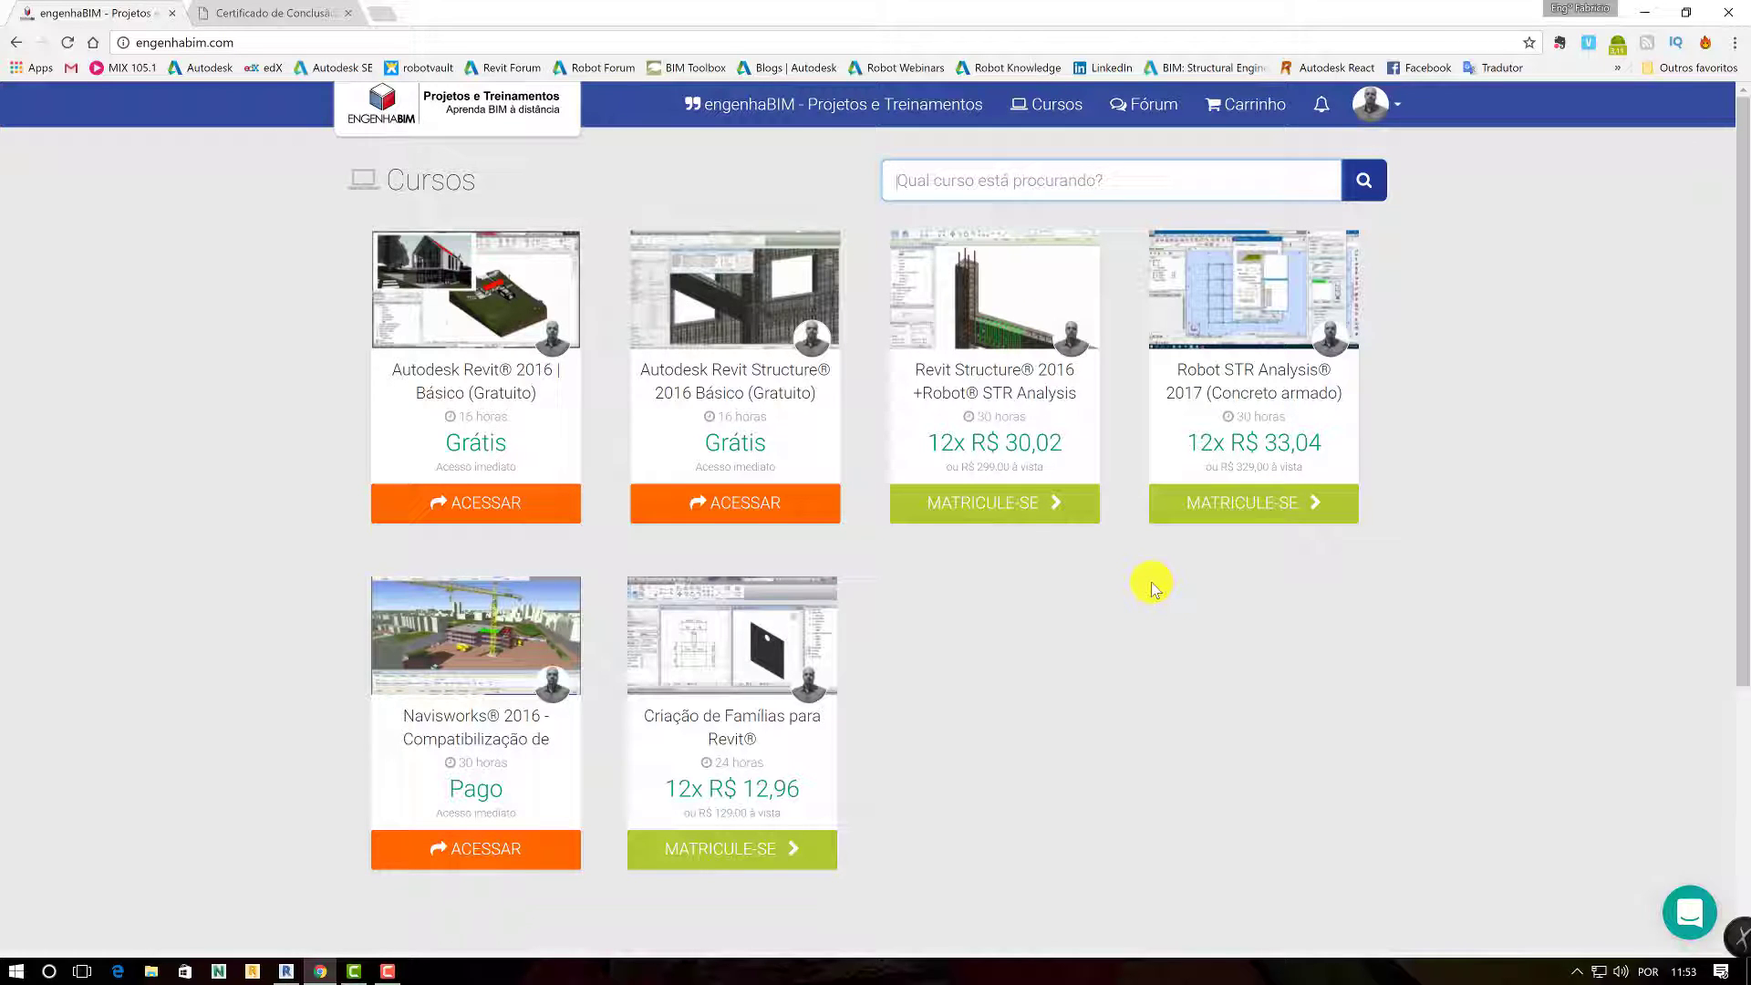
- Scroll the course catalogue to the footer and back, then return to the Revit Terreo plan
scroll(1146, 574, "down", 3)
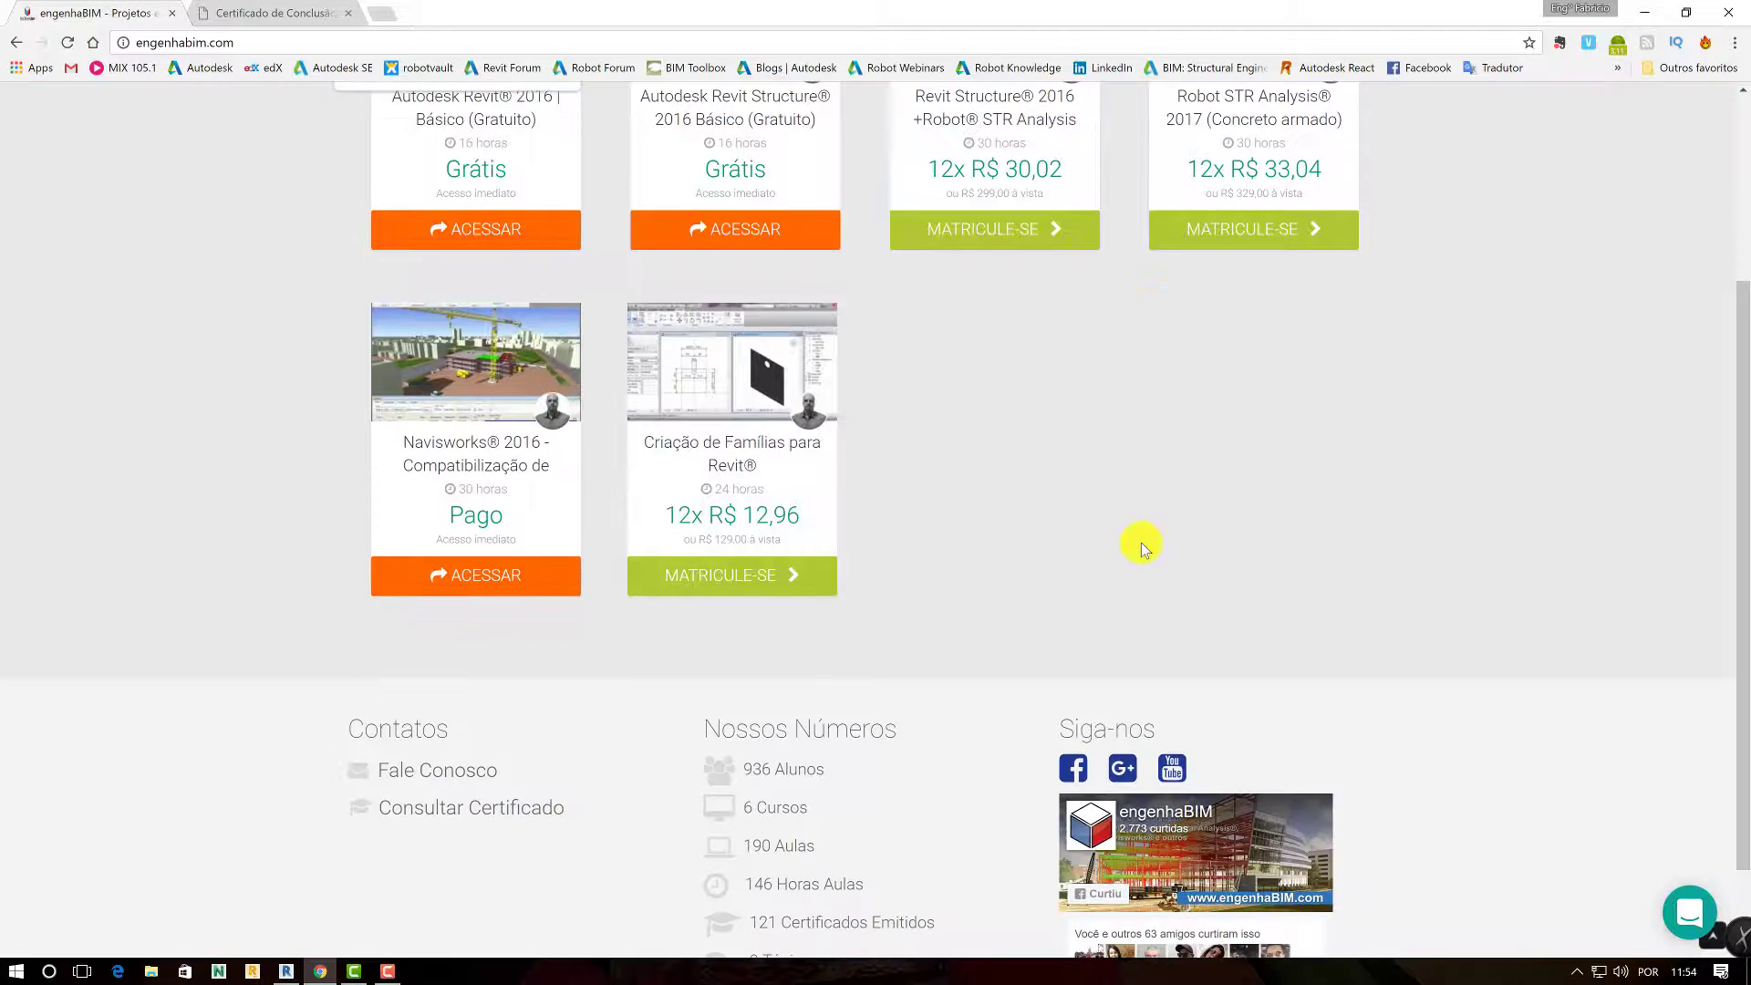
scroll(1141, 543, "down", 1)
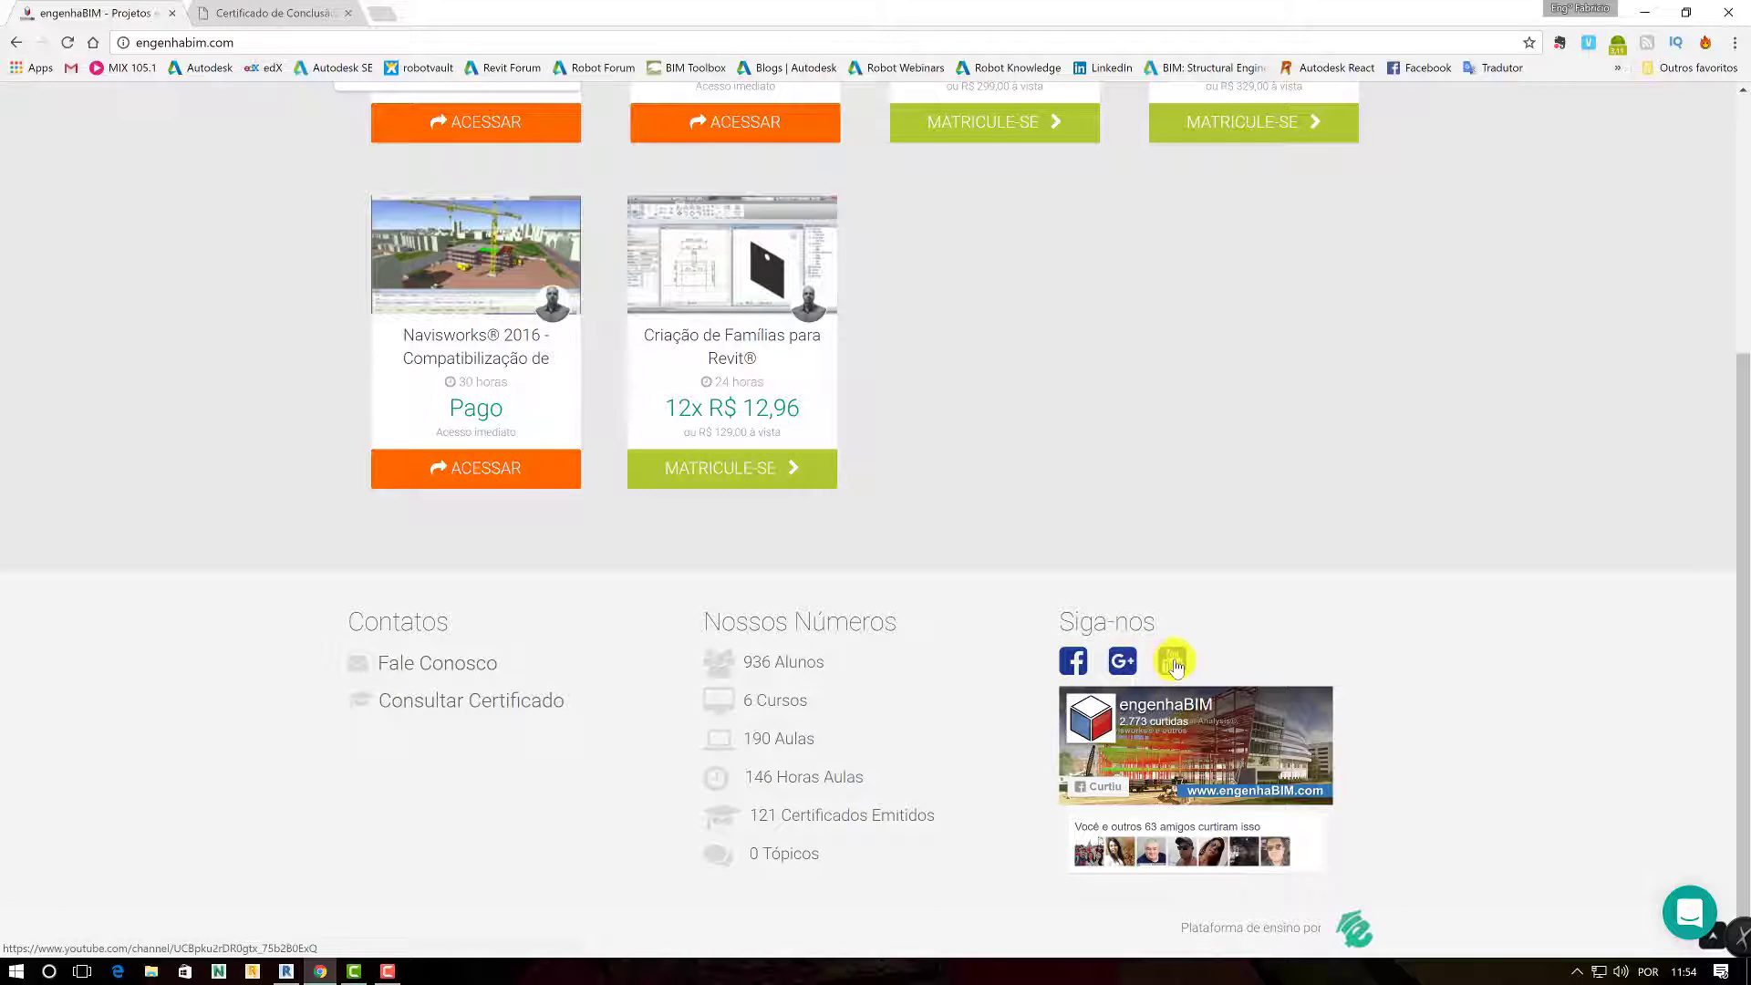
scroll(1103, 520, "up", 4)
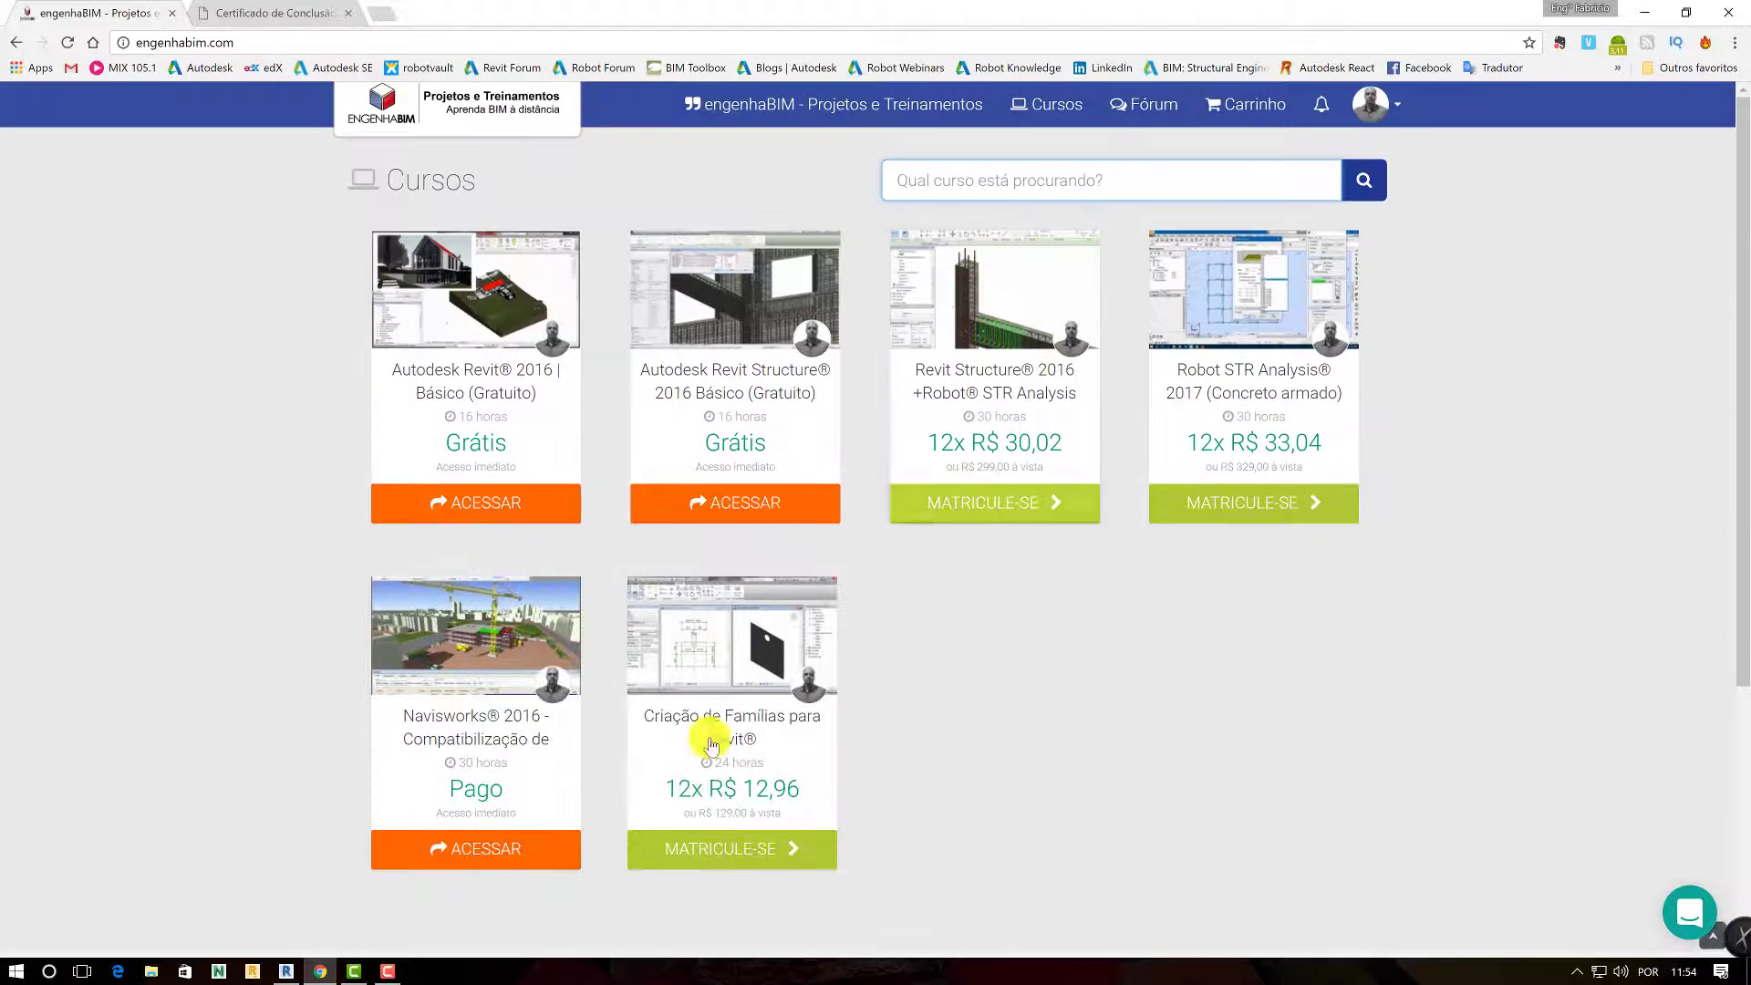
left_click(286, 972)
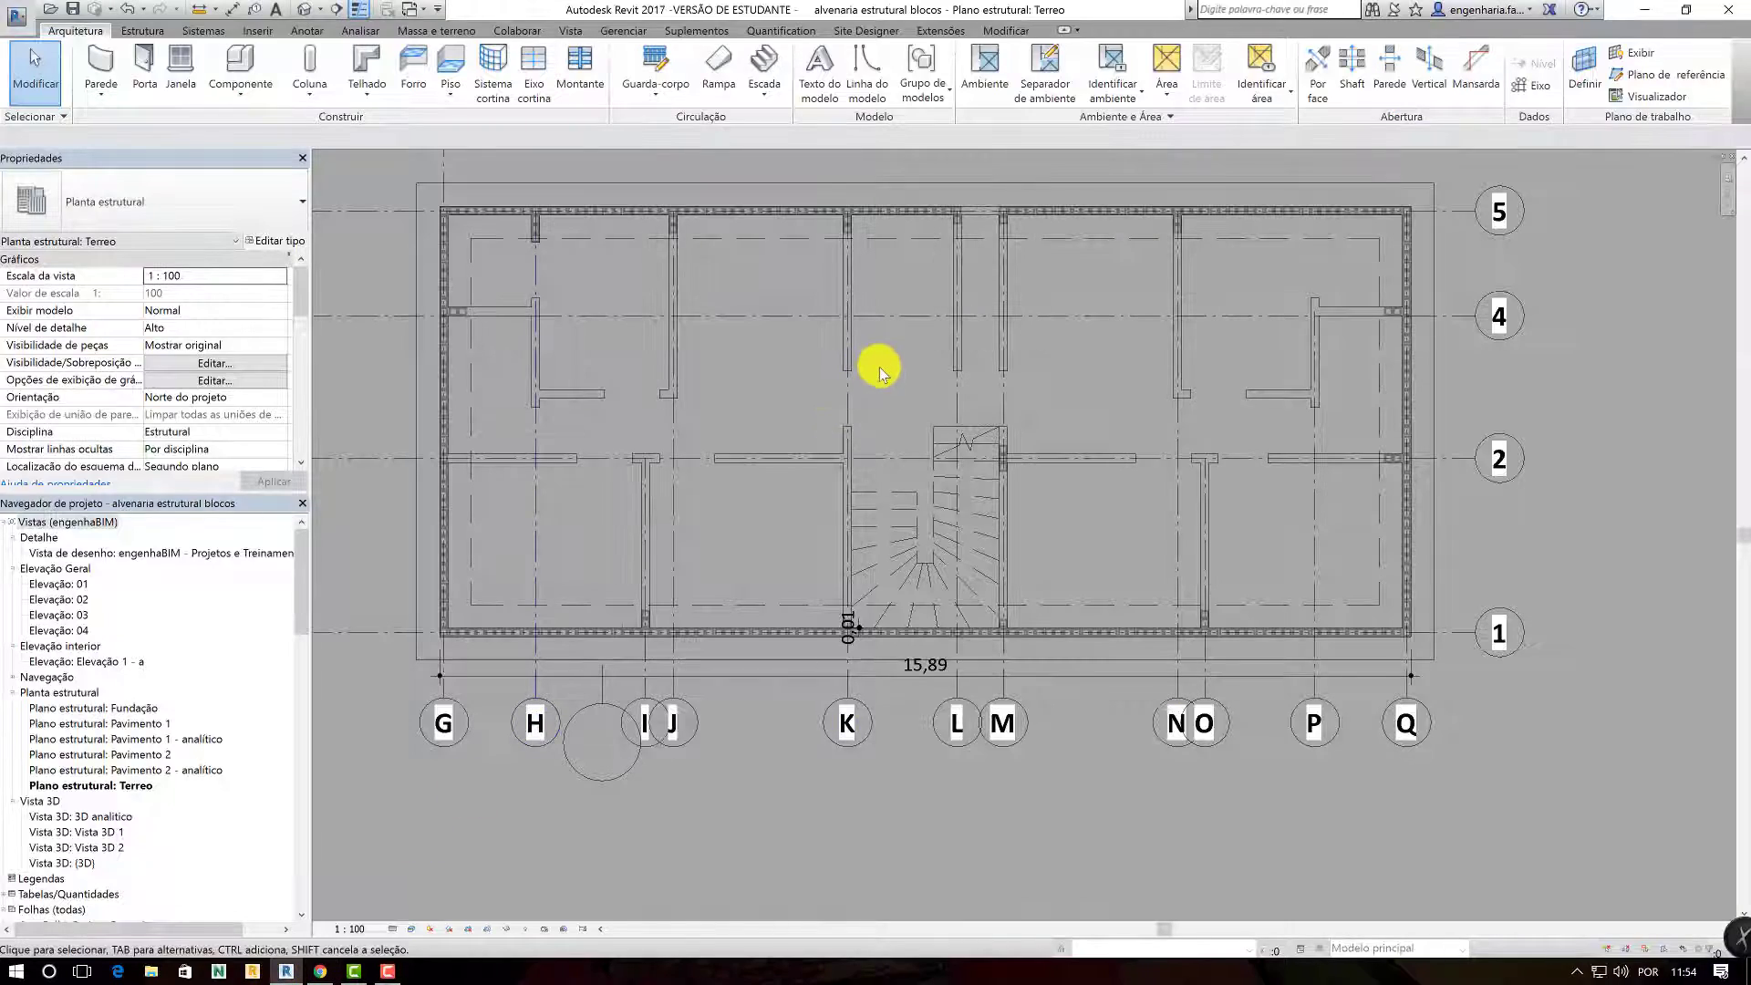
scroll(915, 385, "up", 2)
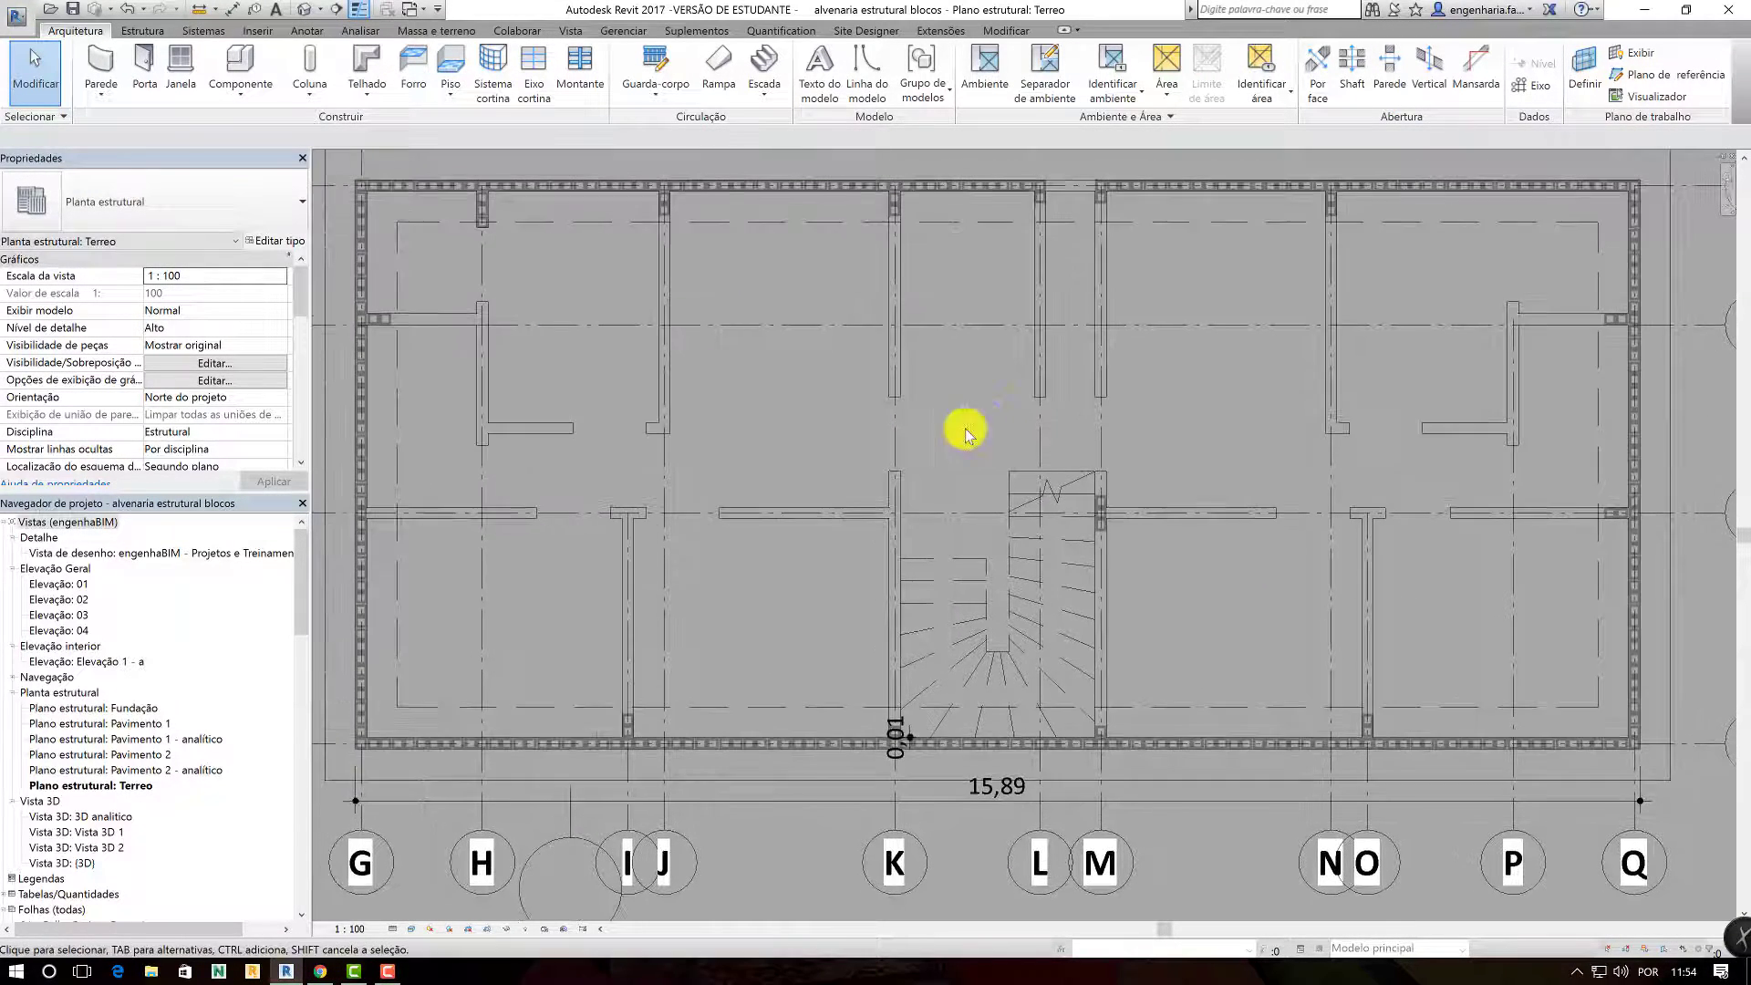
scroll(388, 333, "up", 1)
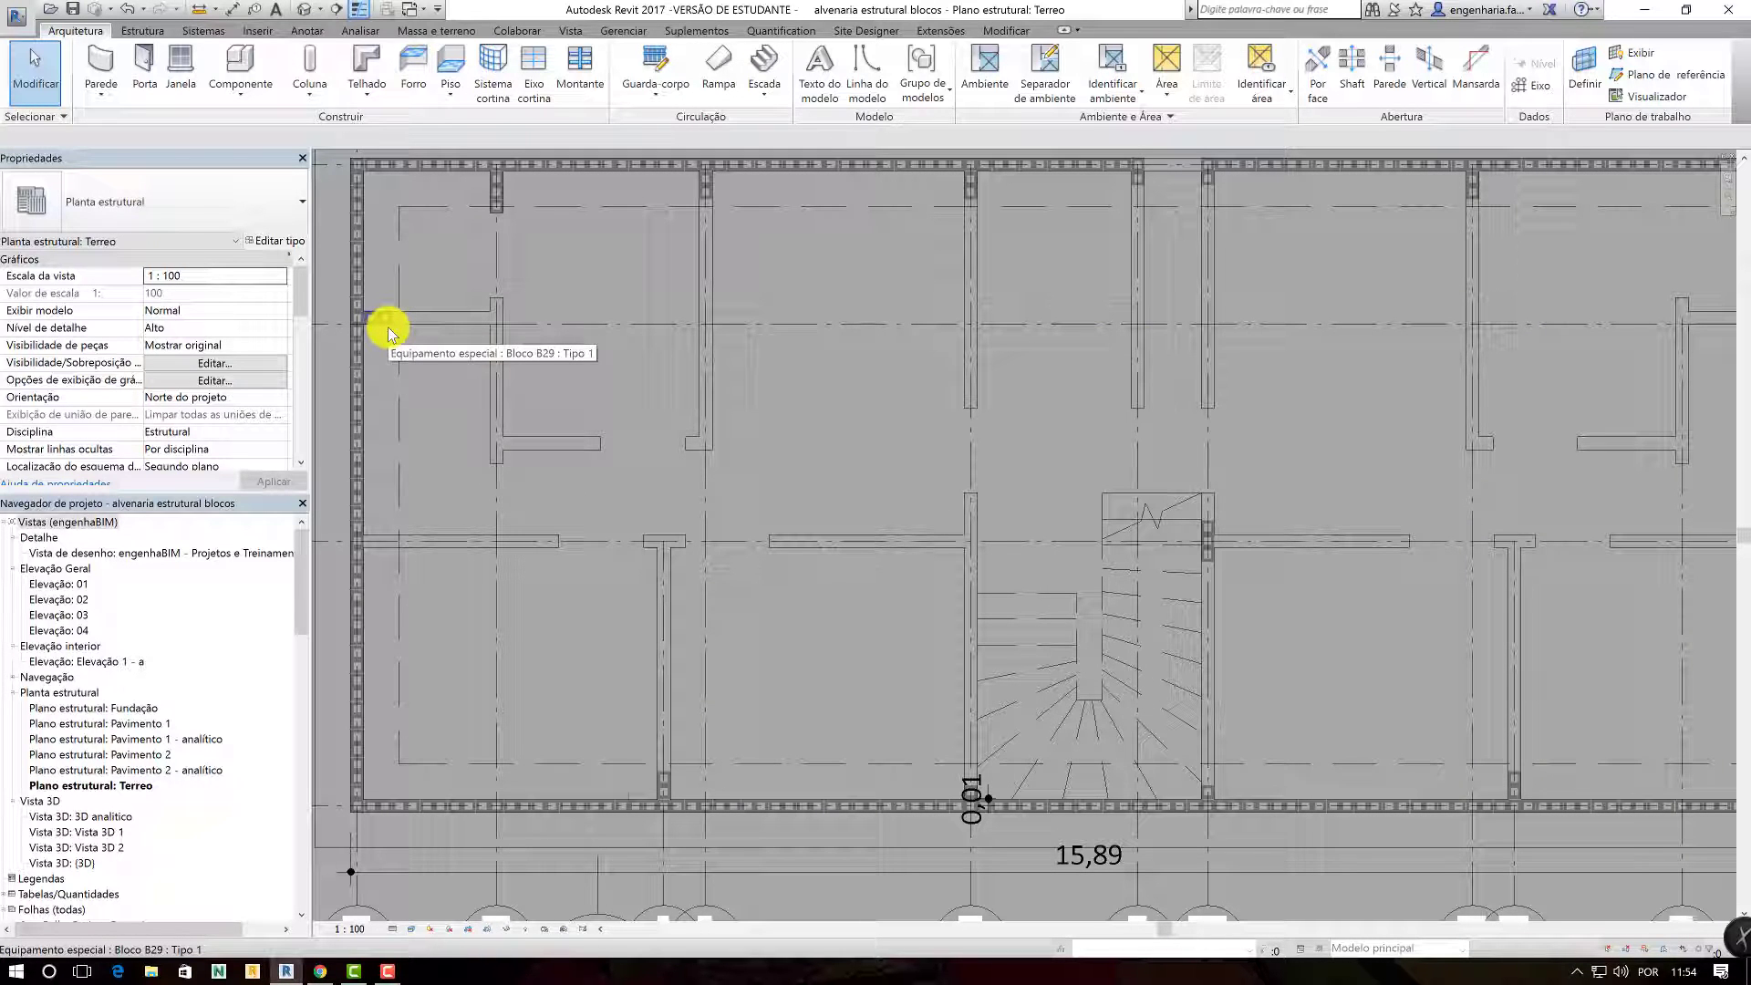
left_click(384, 330)
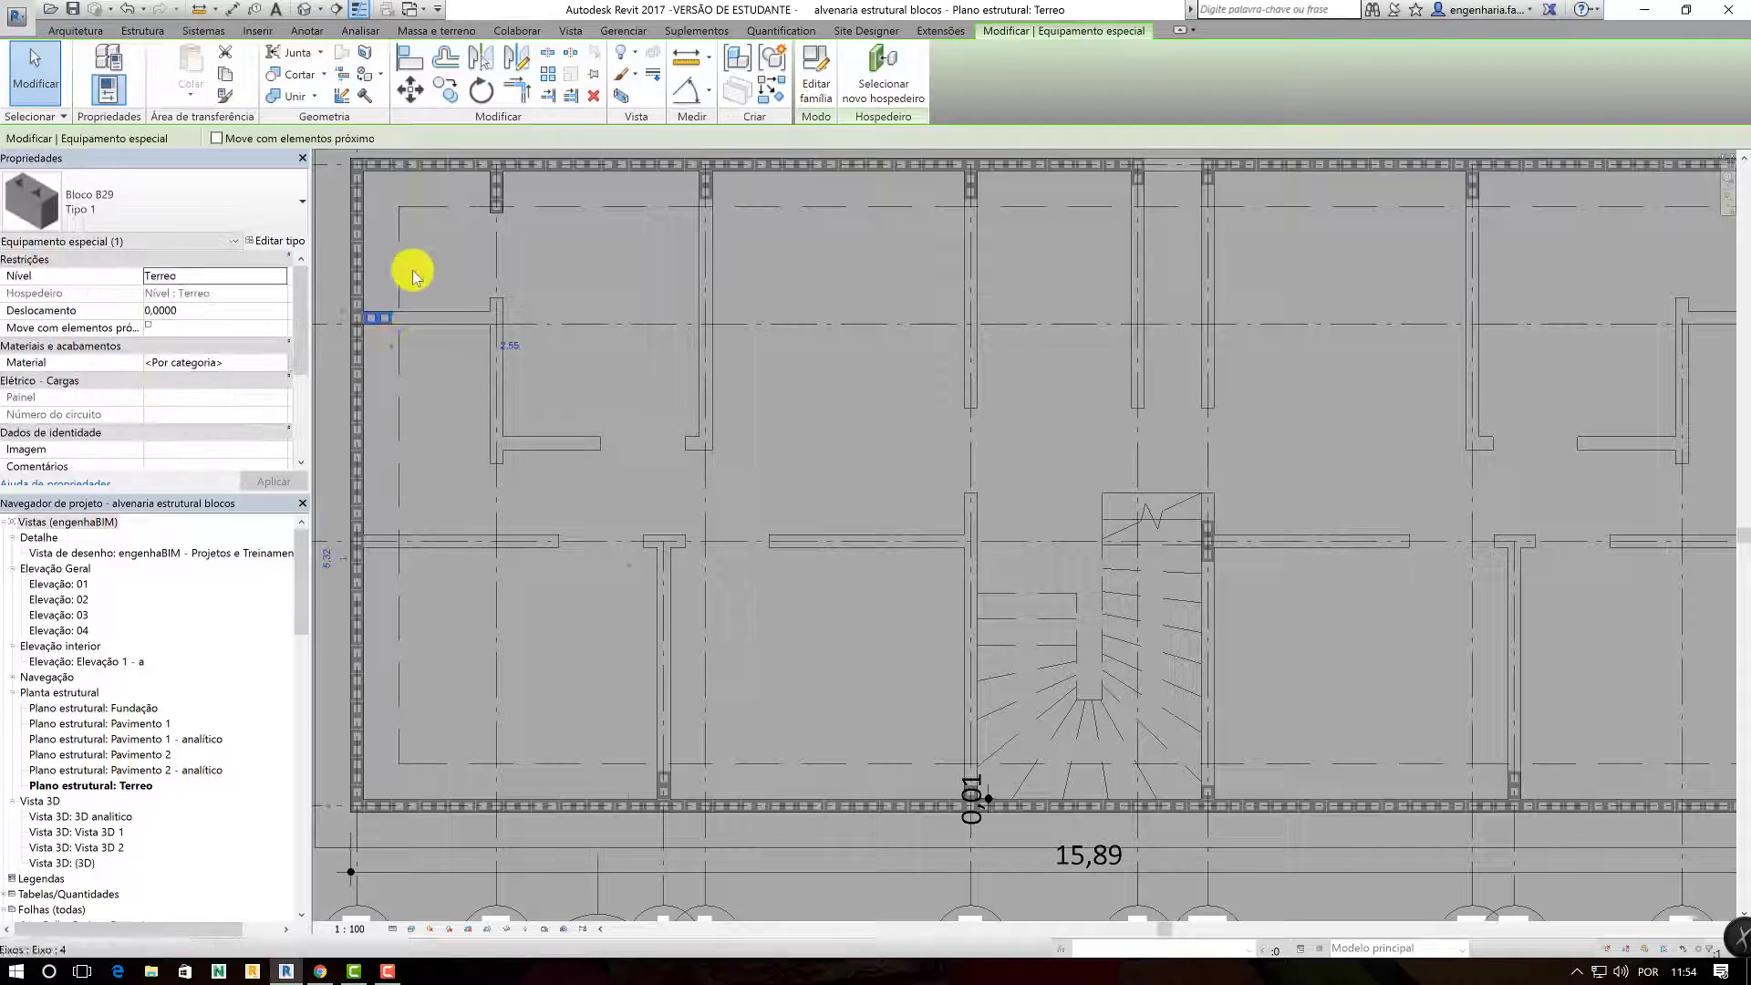
left_click(402, 267)
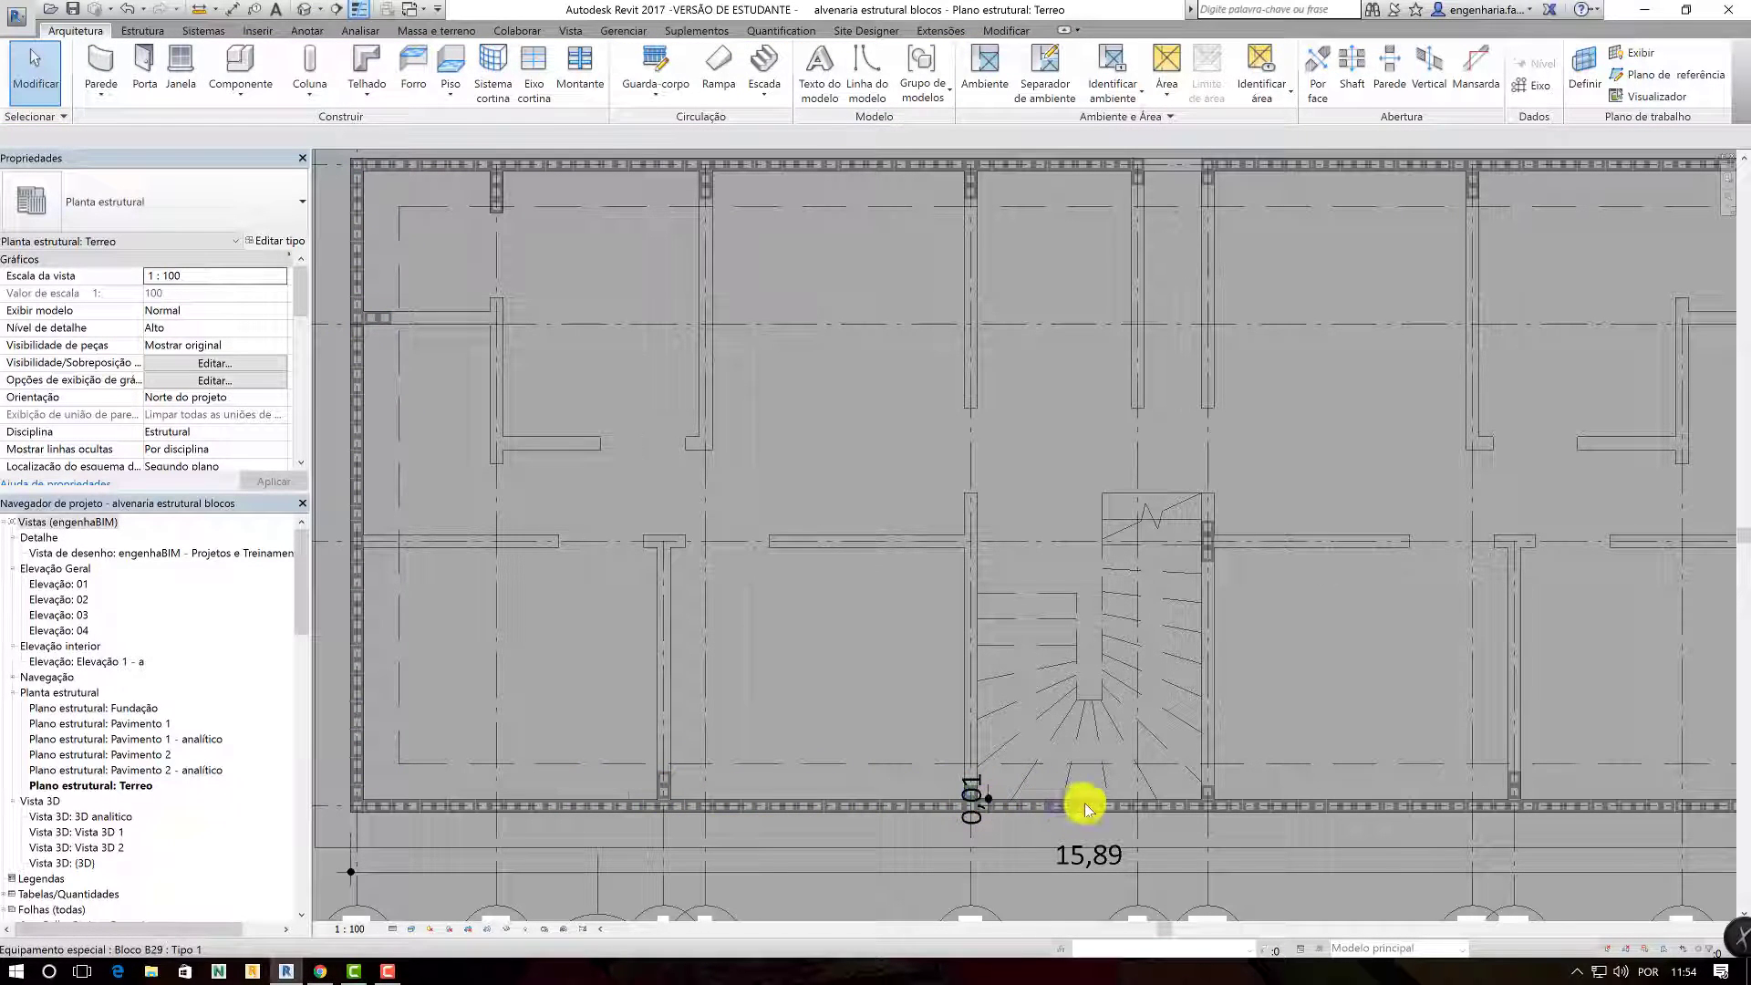
scroll(1364, 807, "up", 3)
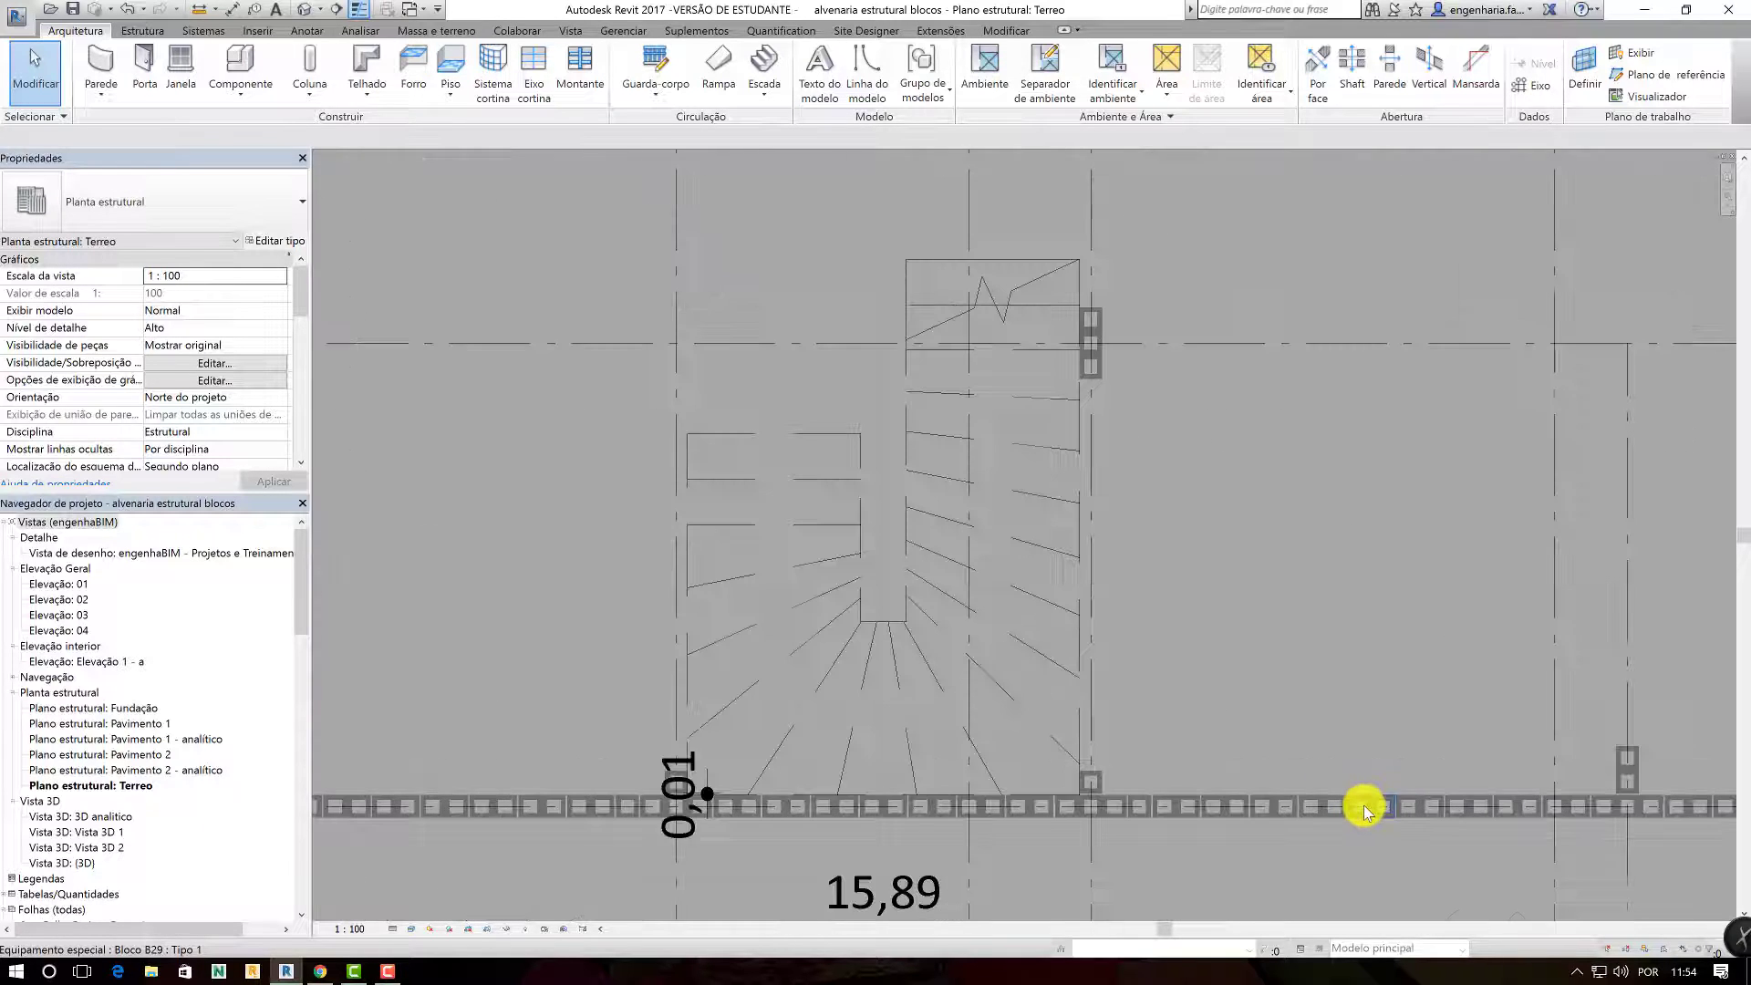
scroll(1364, 806, "up", 2)
scroll(860, 552, "down", 3)
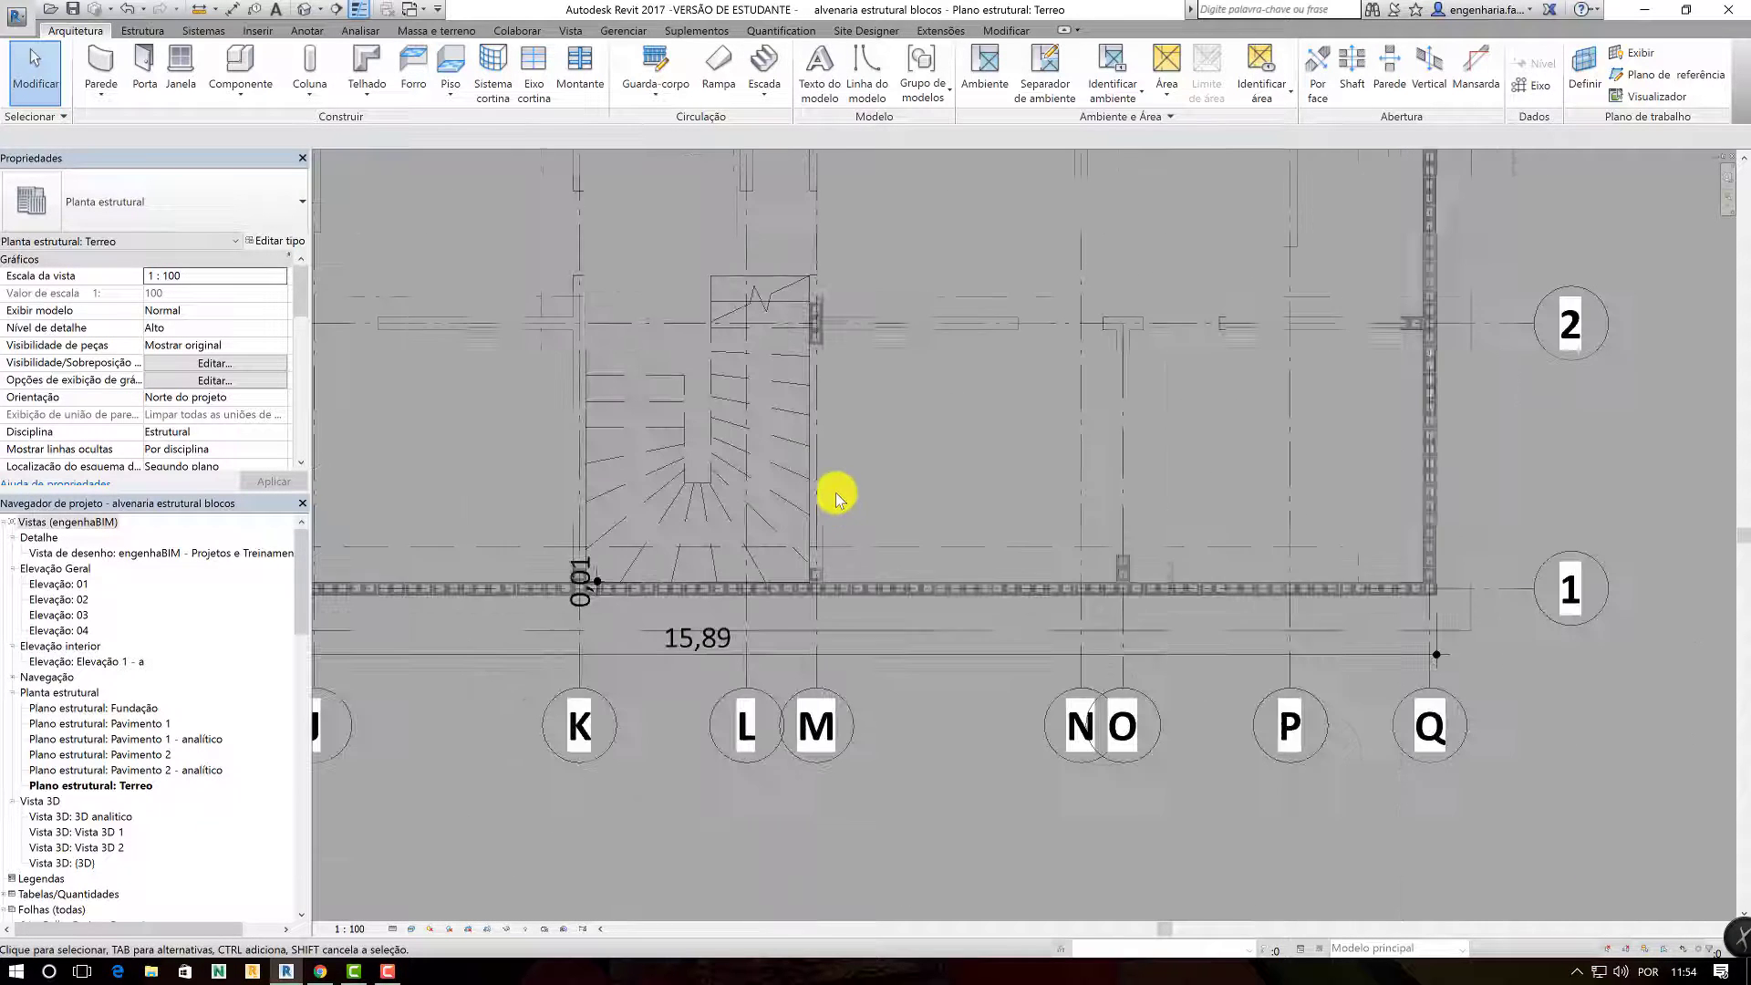
middle_click_drag(862, 436, 1027, 624)
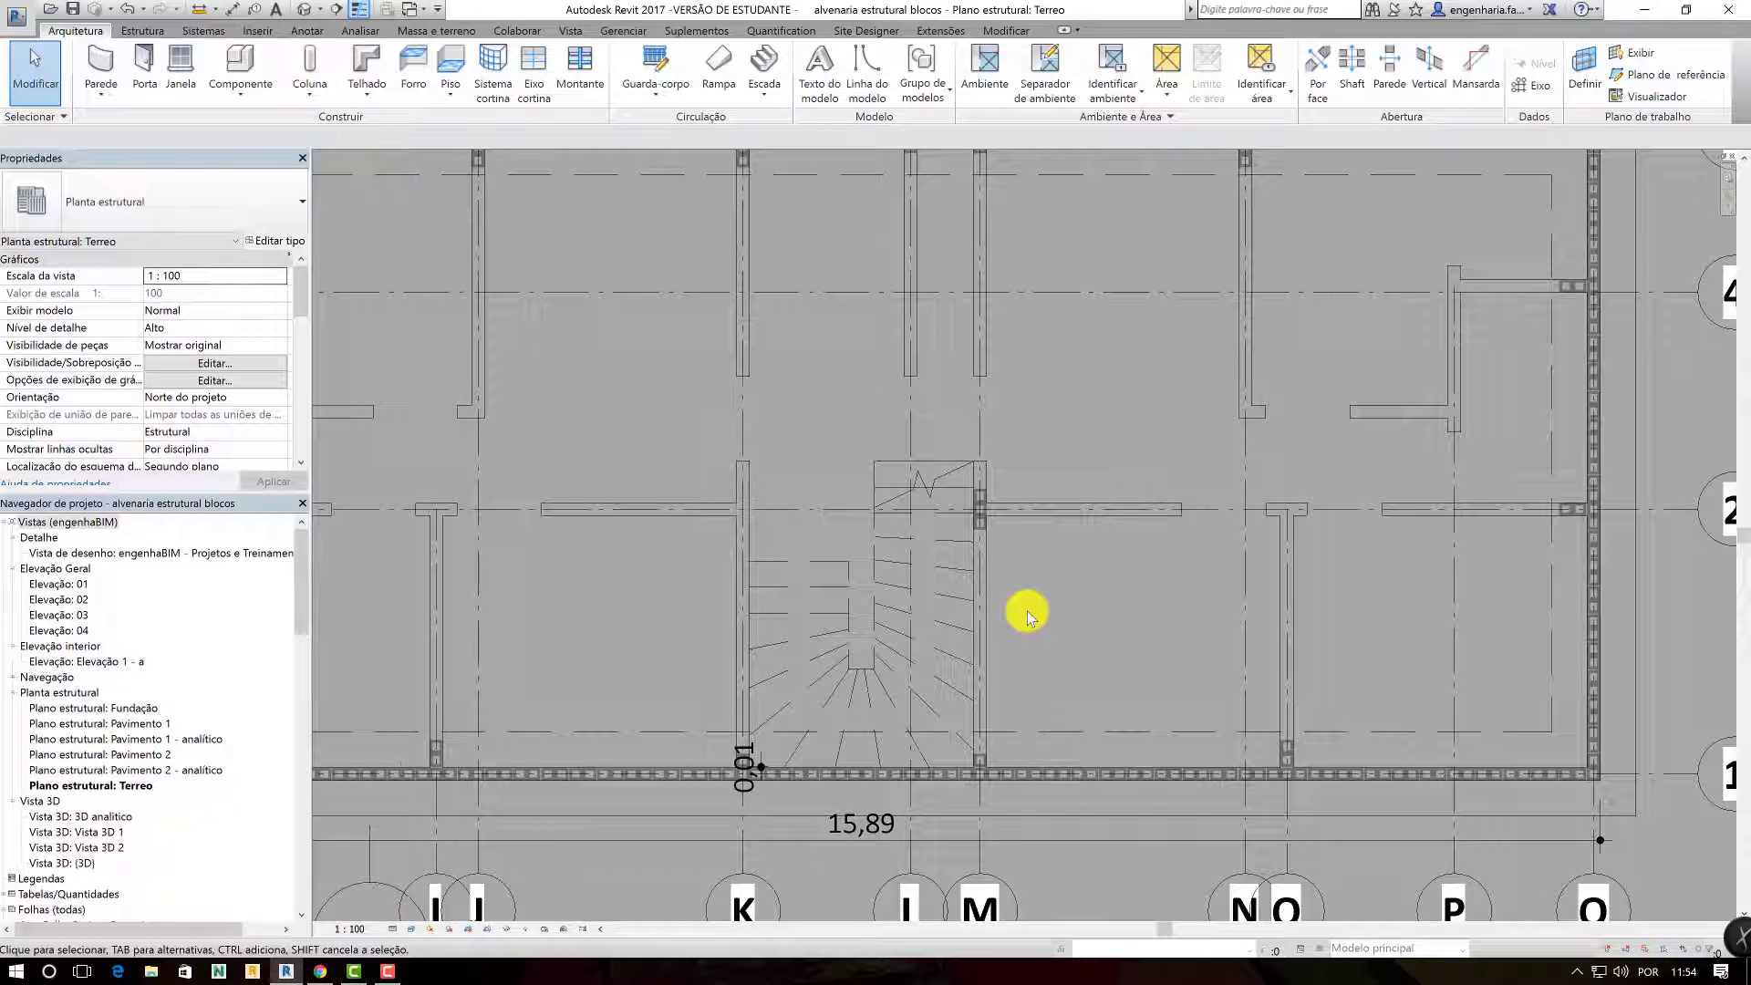
scroll(1033, 578, "down", 1)
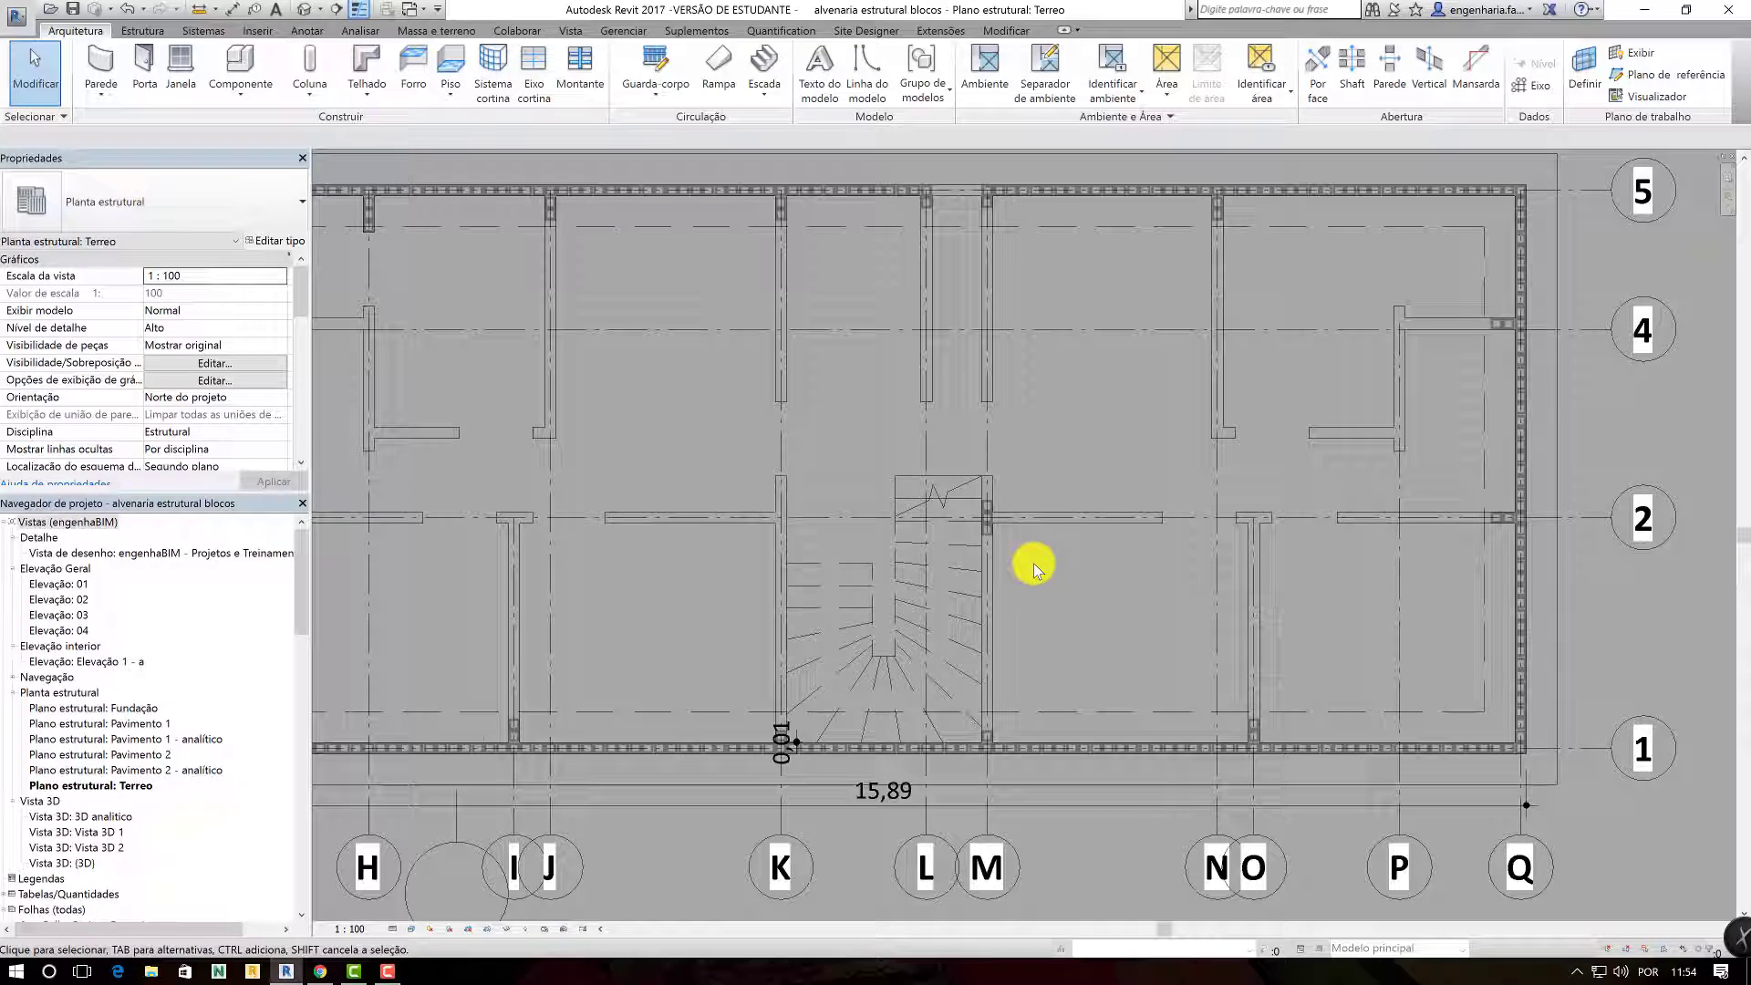
middle_click_drag(1032, 562, 1136, 611)
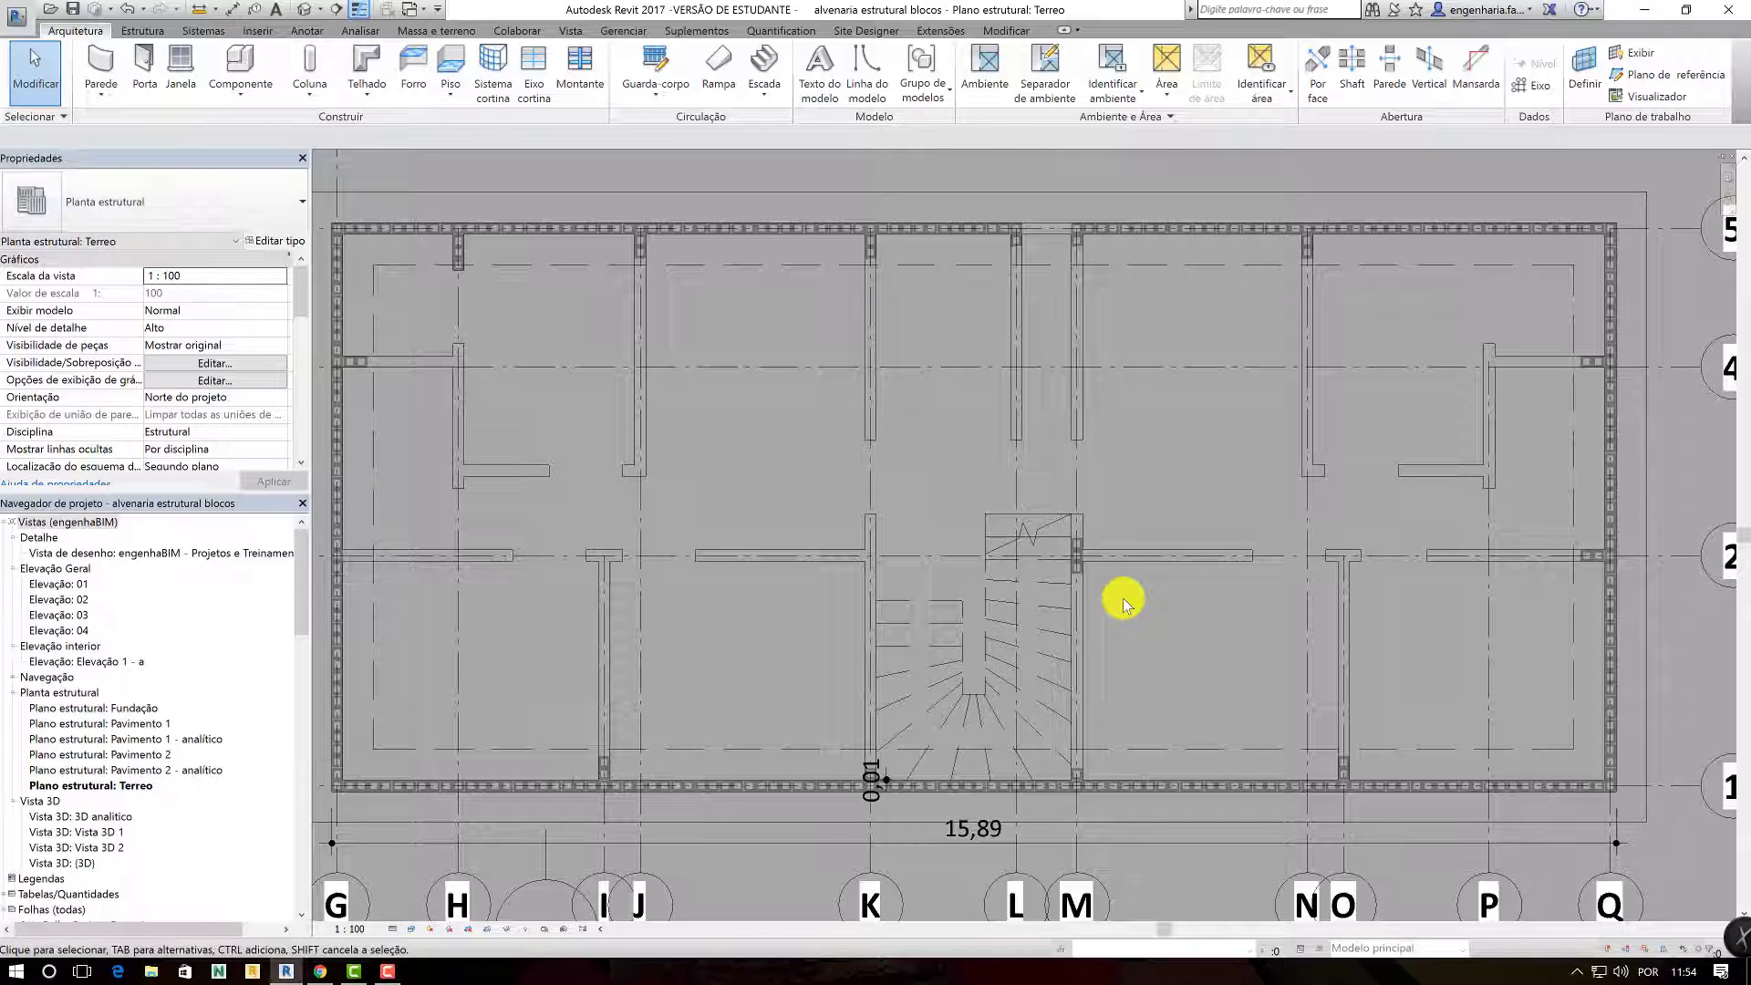
scroll(912, 196, "up", 3)
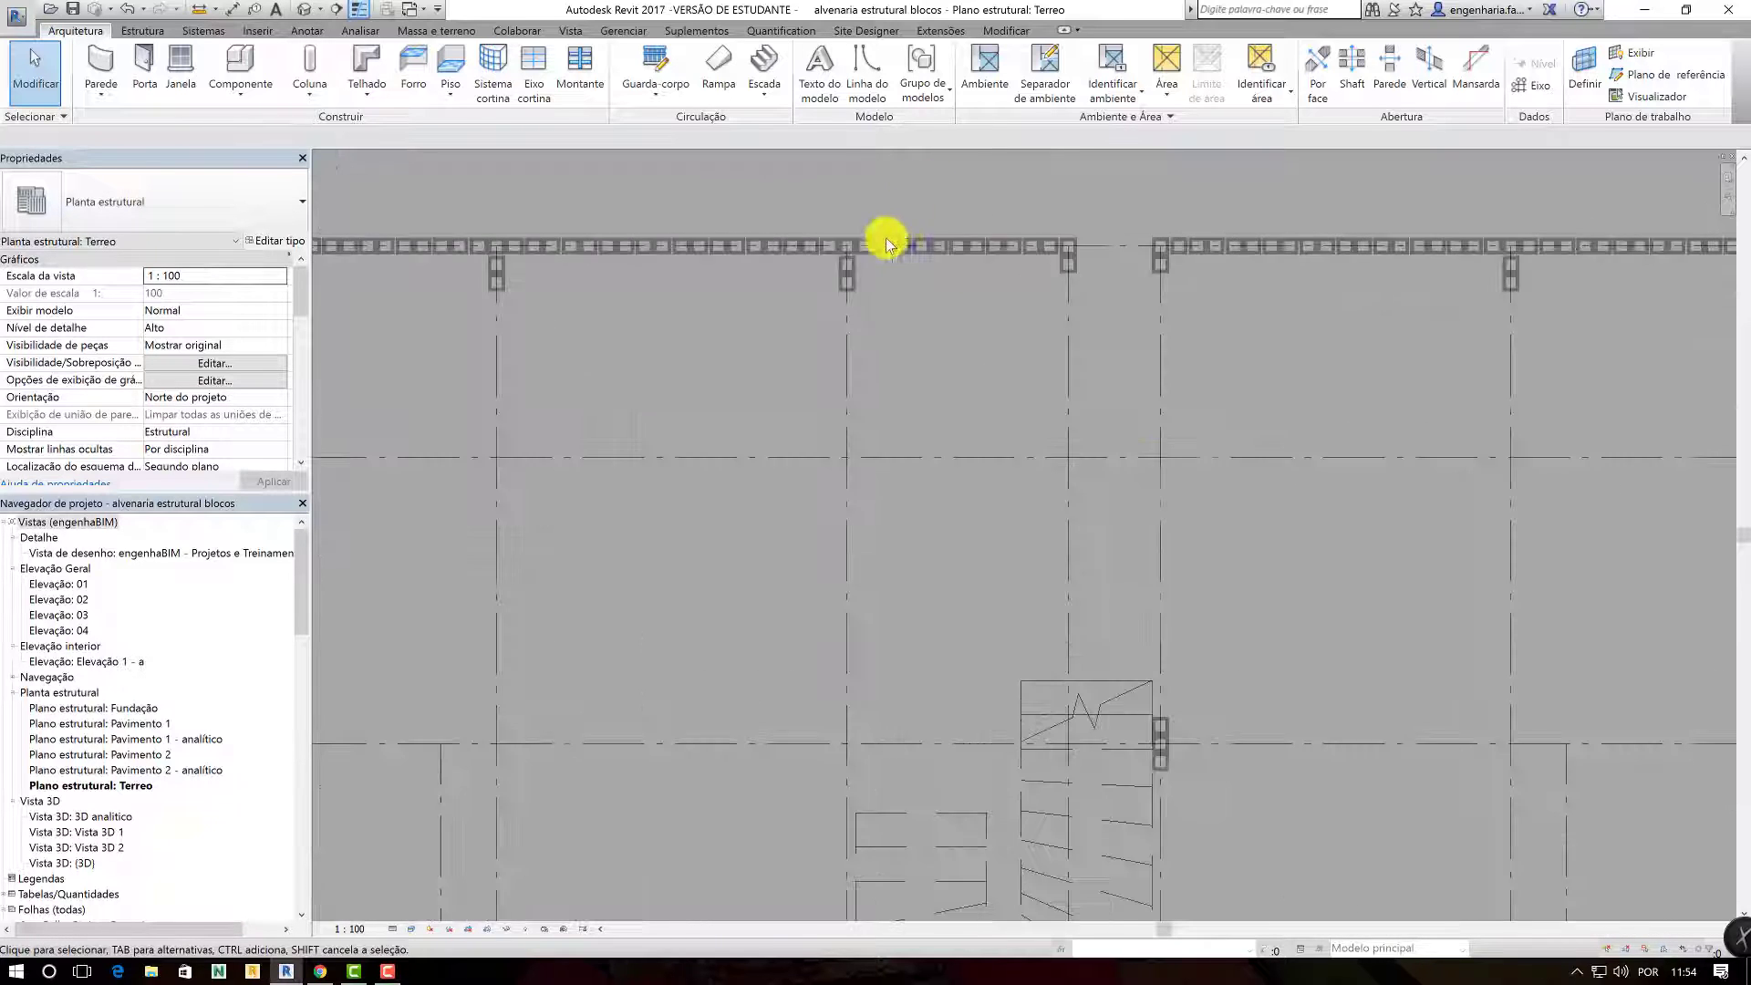
scroll(857, 255, "up", 2)
left_click(846, 277)
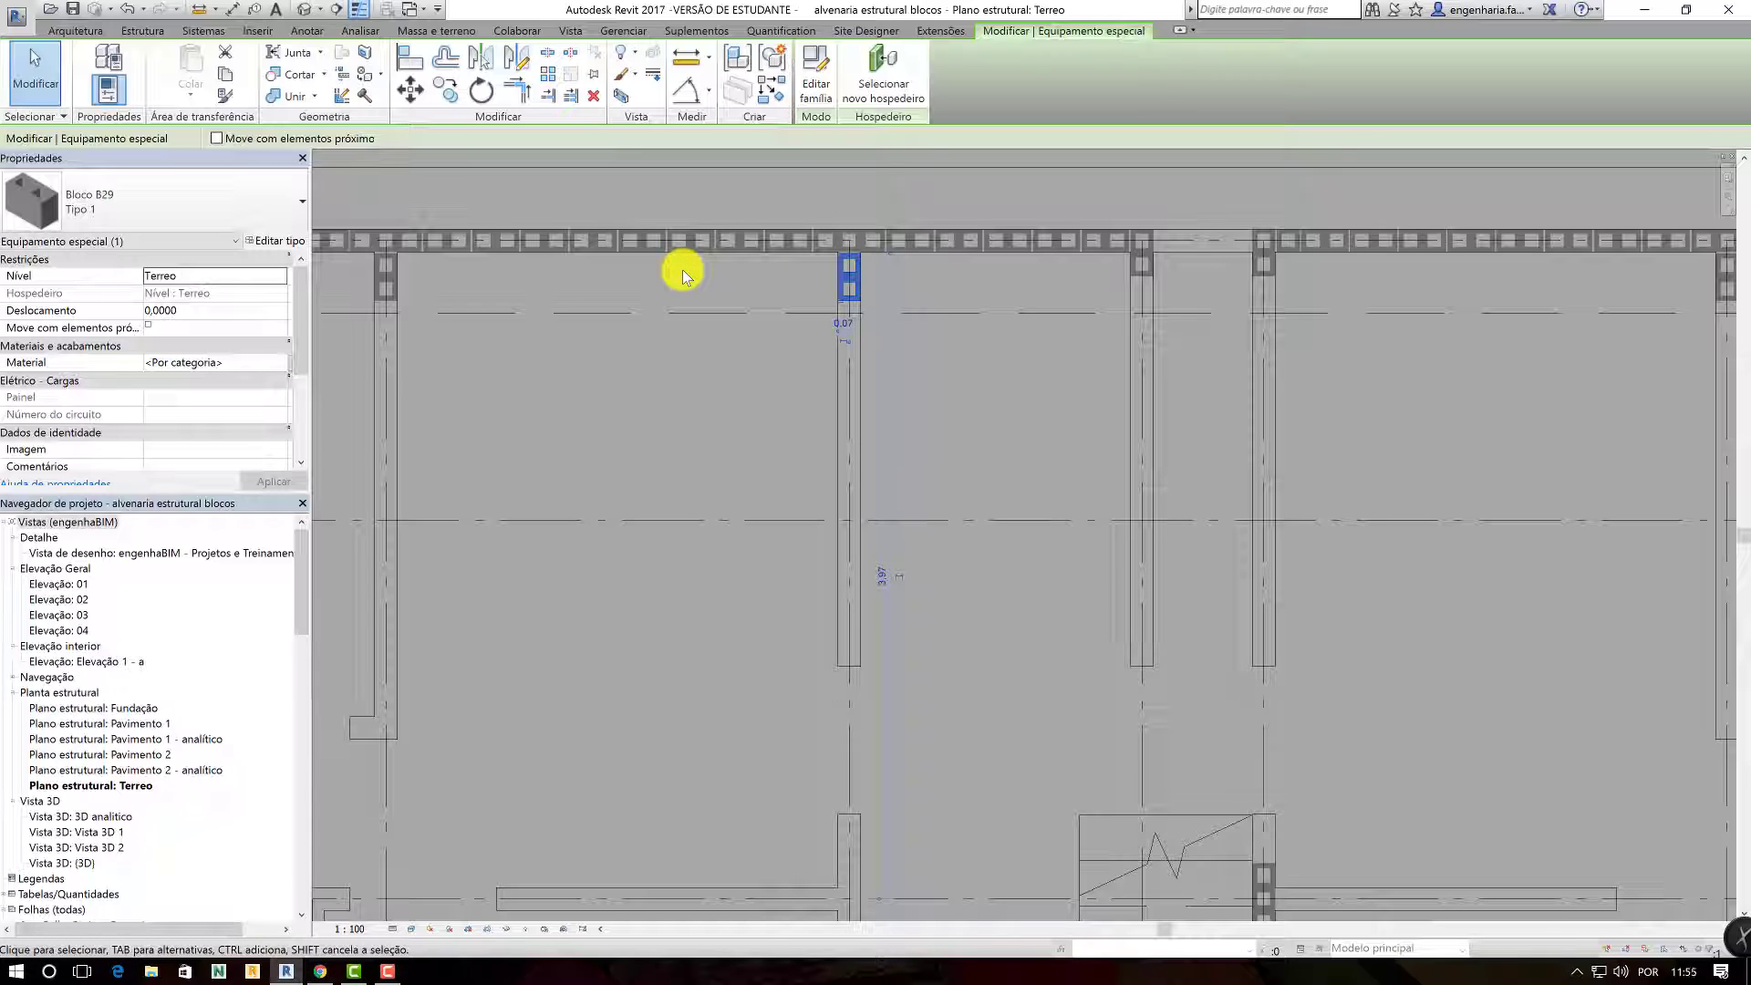
left_click(693, 281)
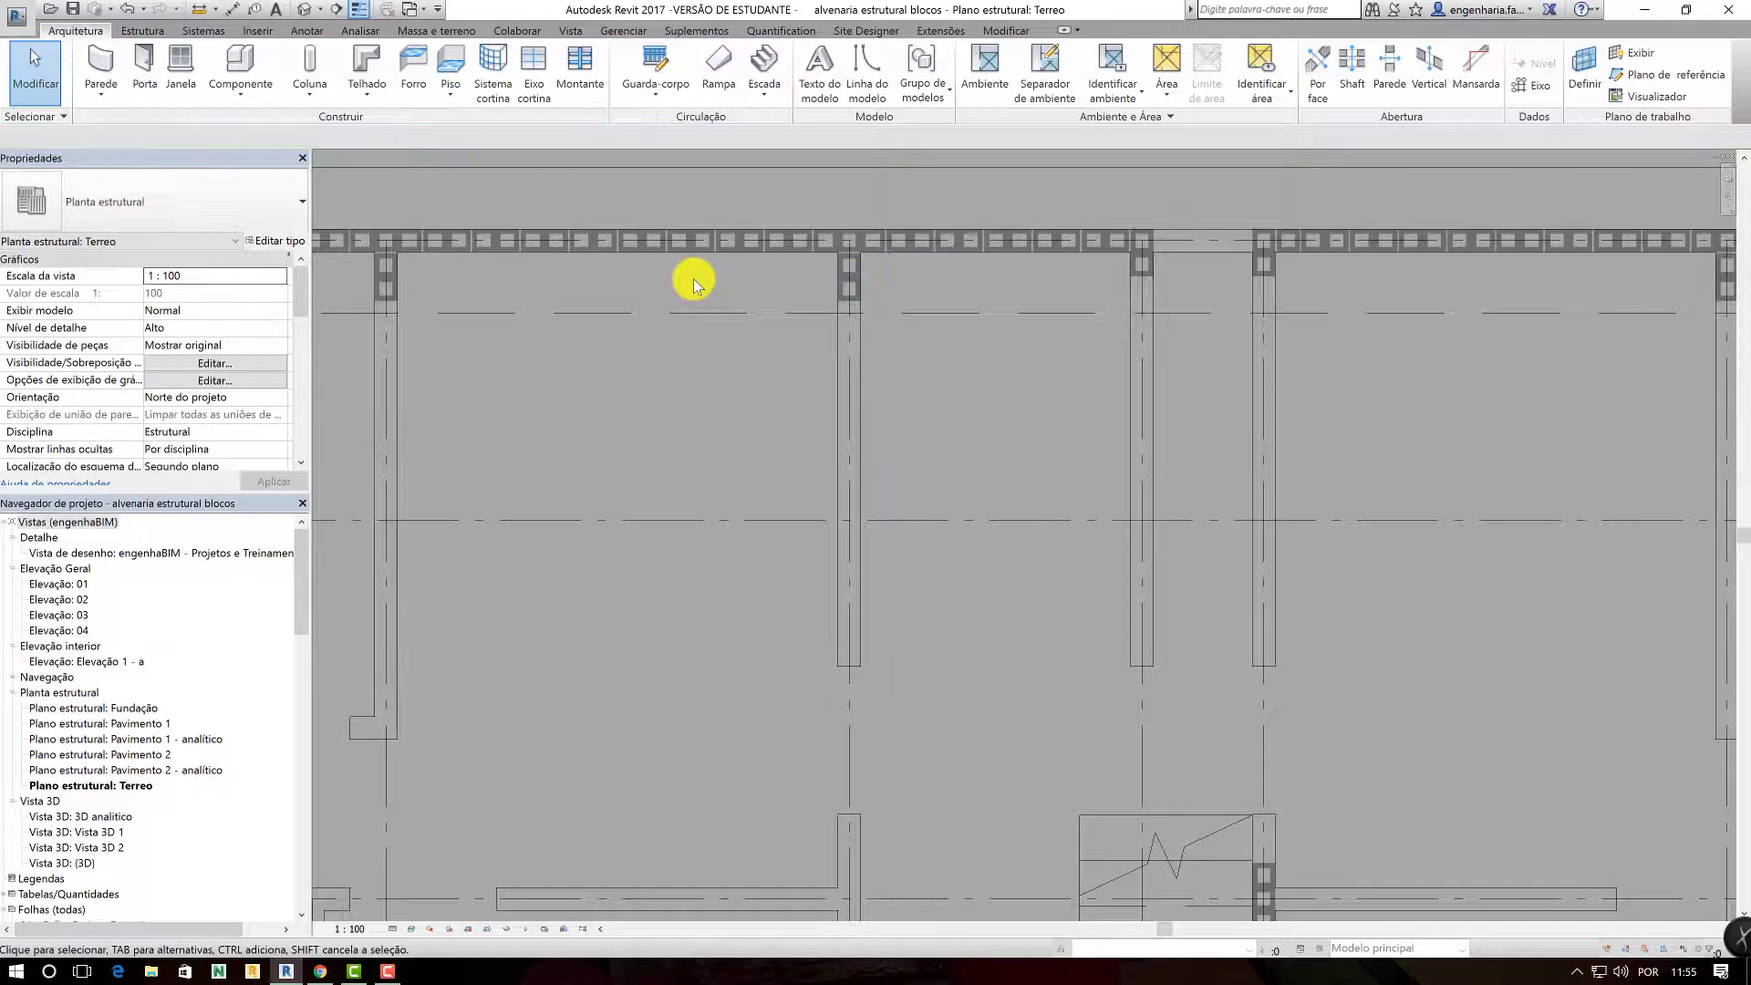
scroll(714, 292, "down", 3)
scroll(798, 401, "down", 3)
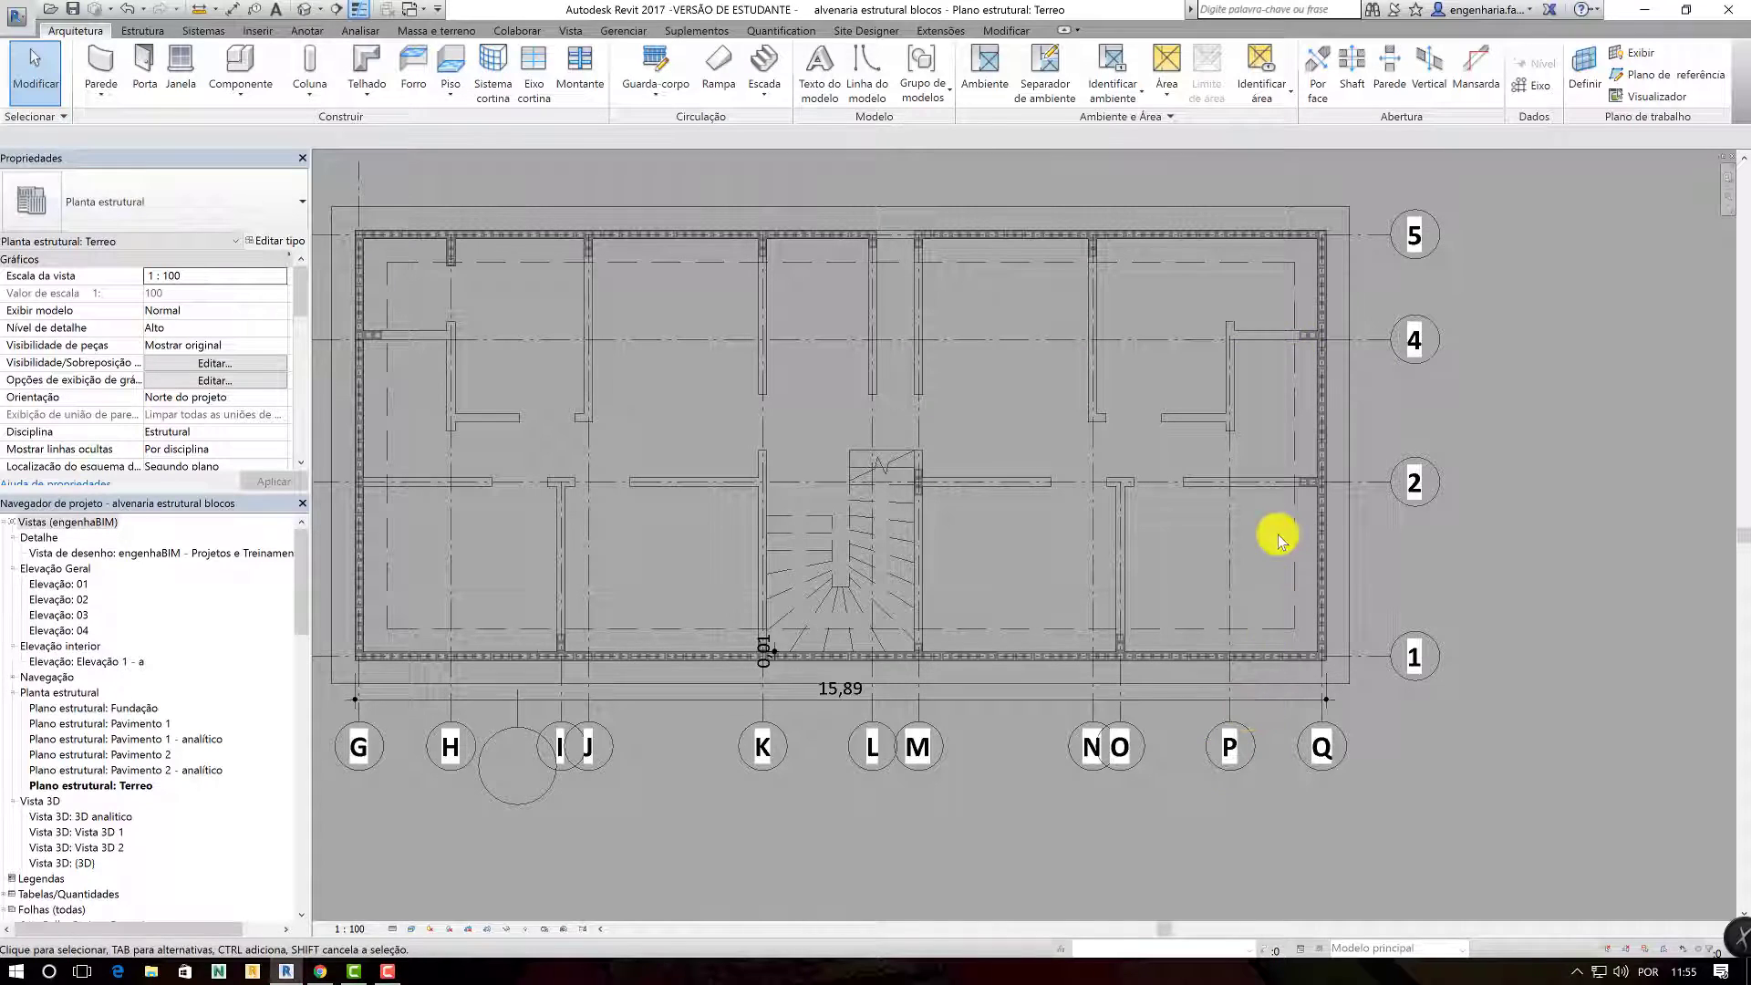
scroll(1316, 484, "up", 2)
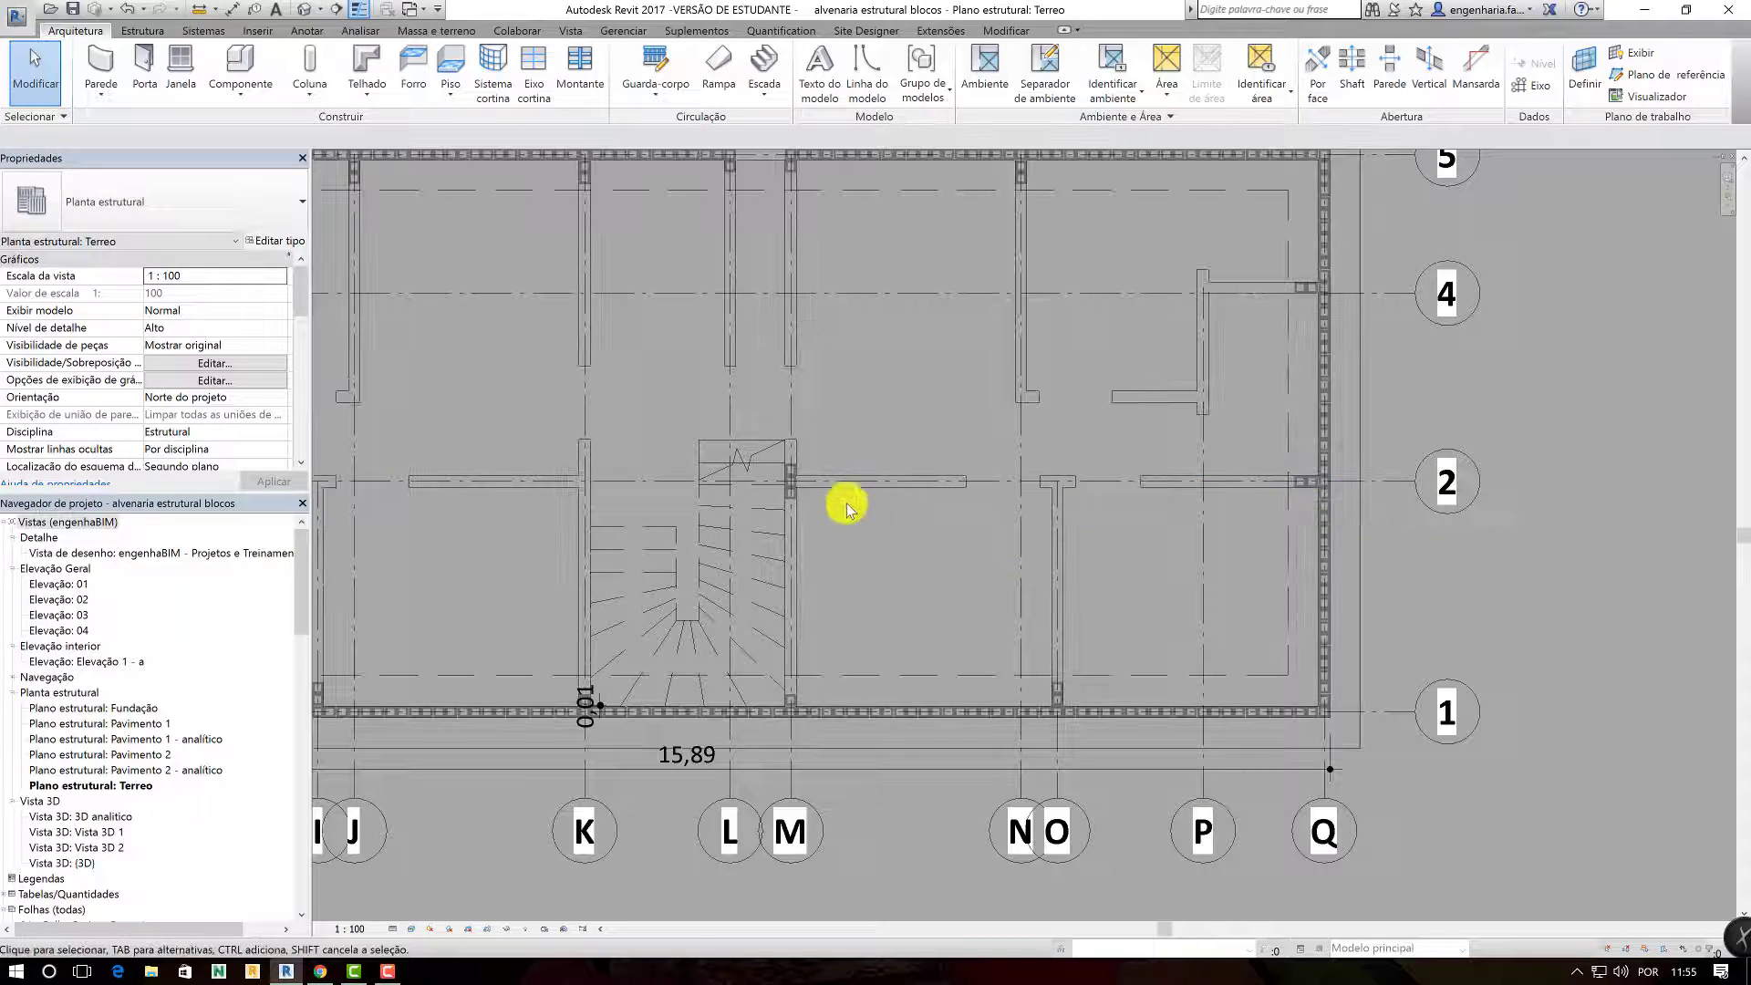
middle_click_drag(841, 484, 994, 535)
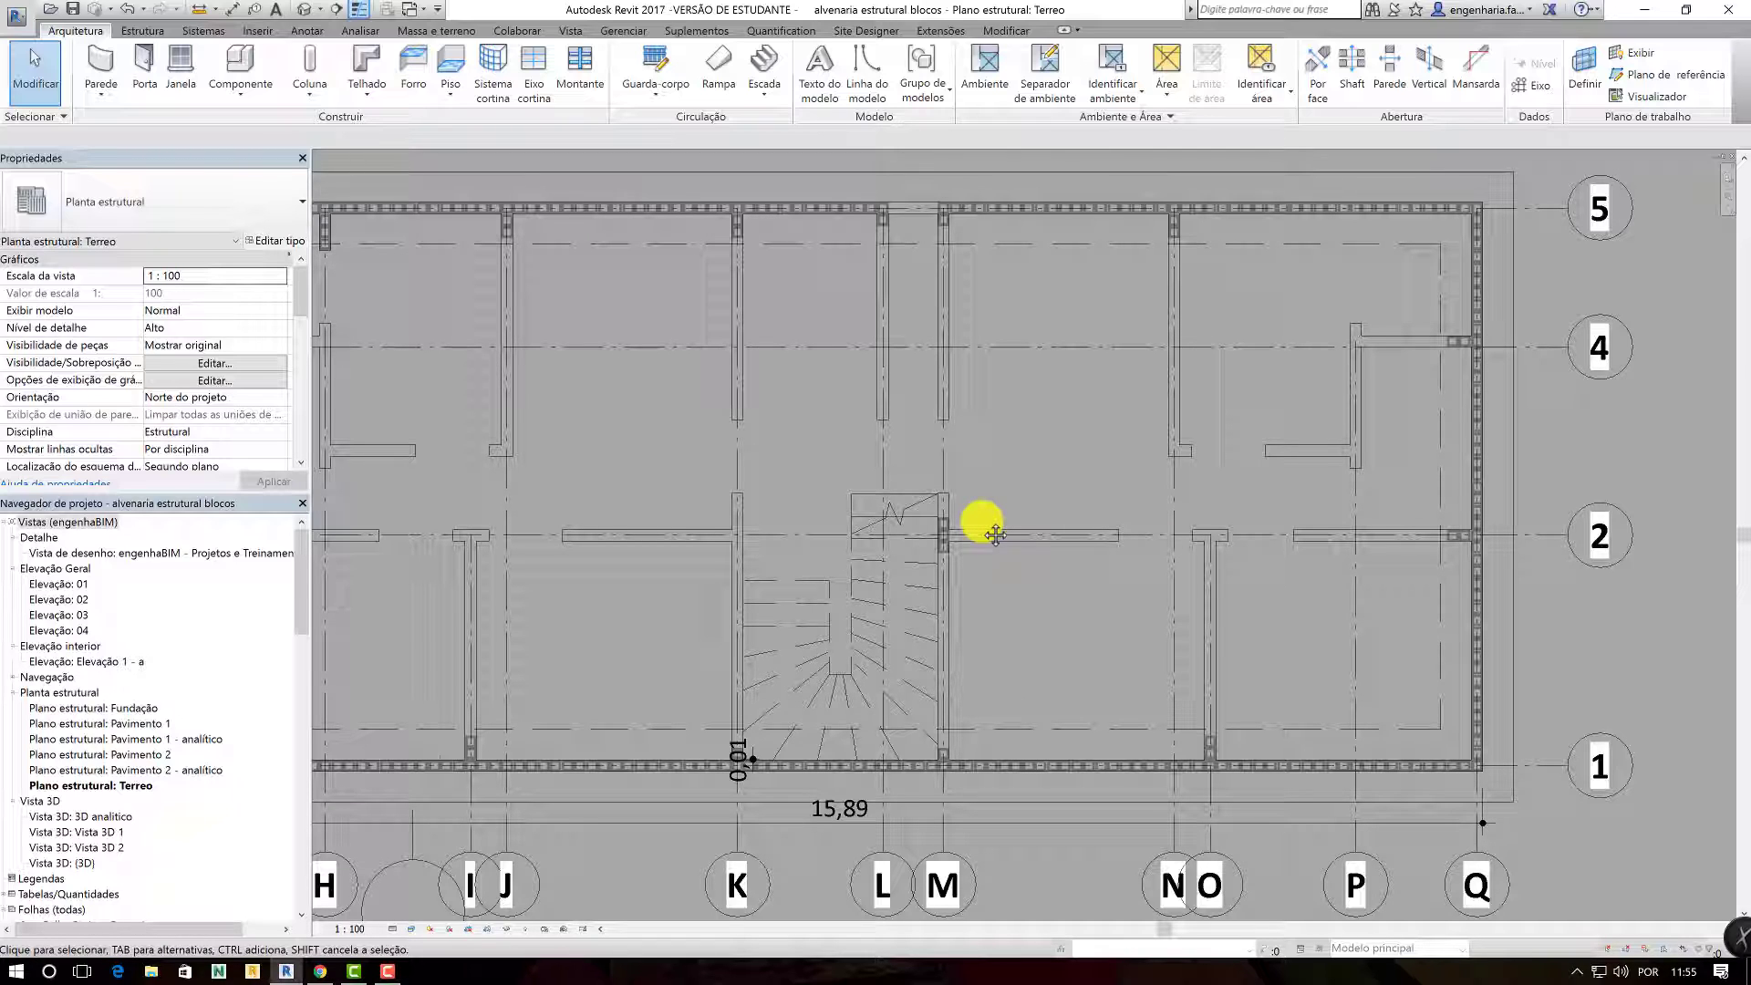
scroll(953, 520, "up", 2)
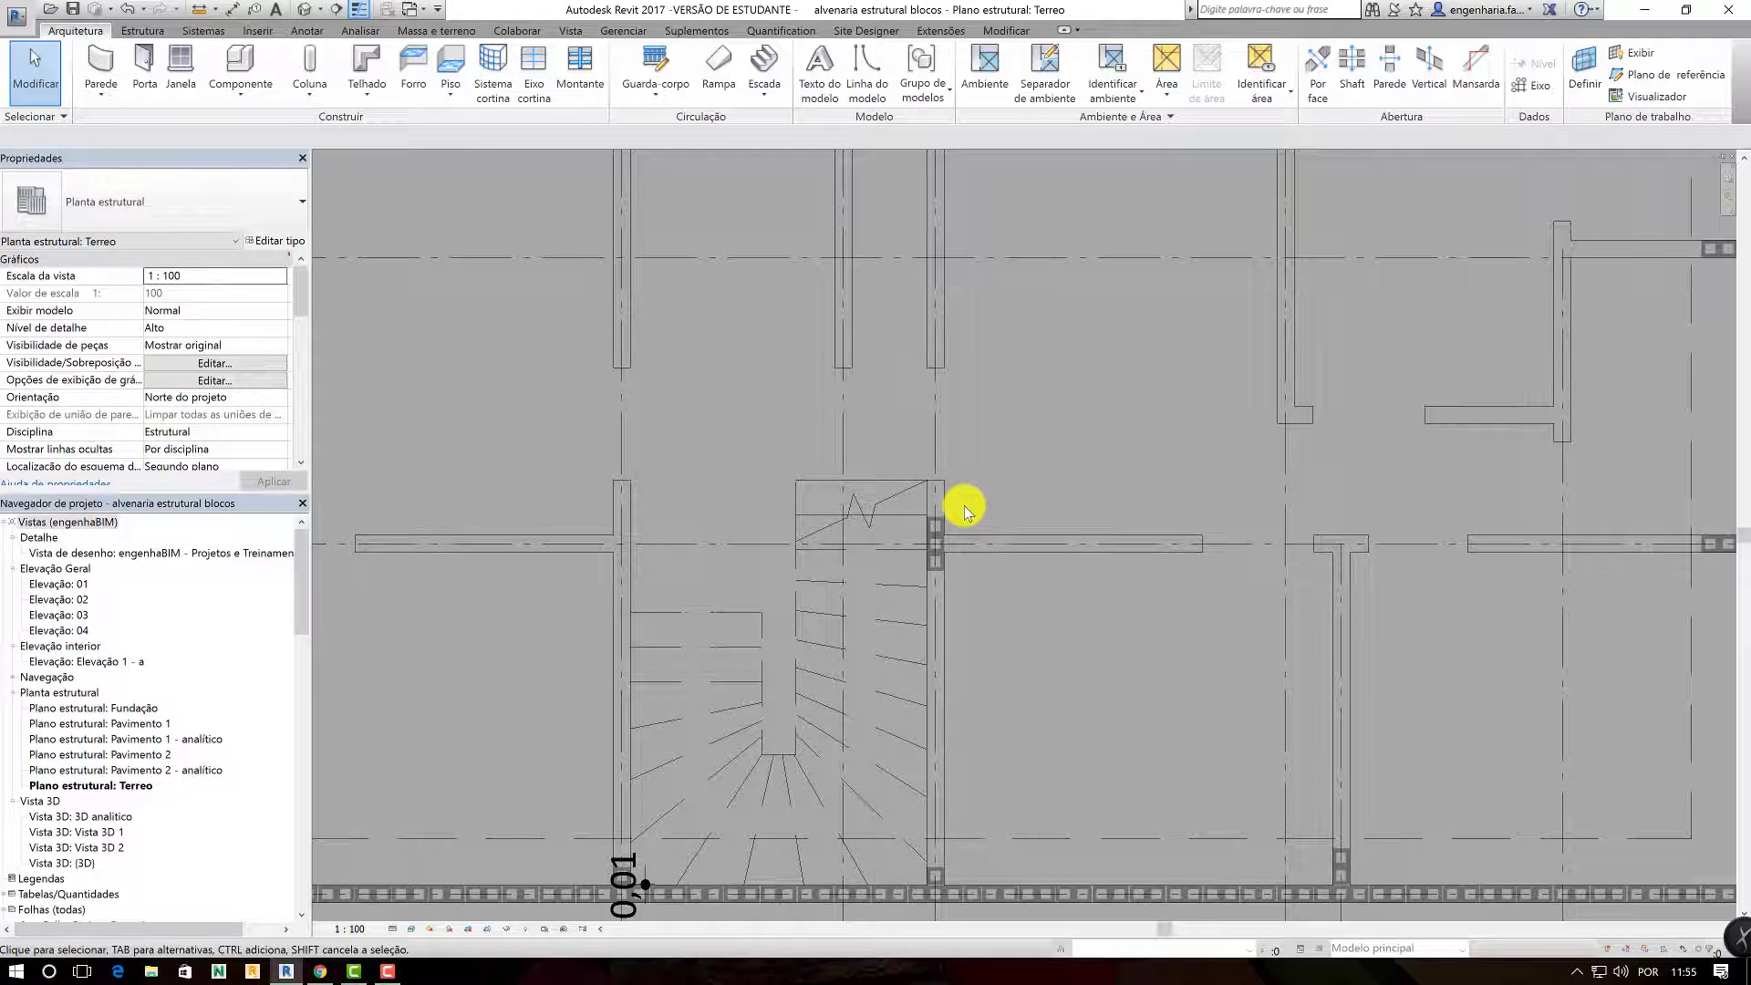
scroll(965, 511, "down", 2)
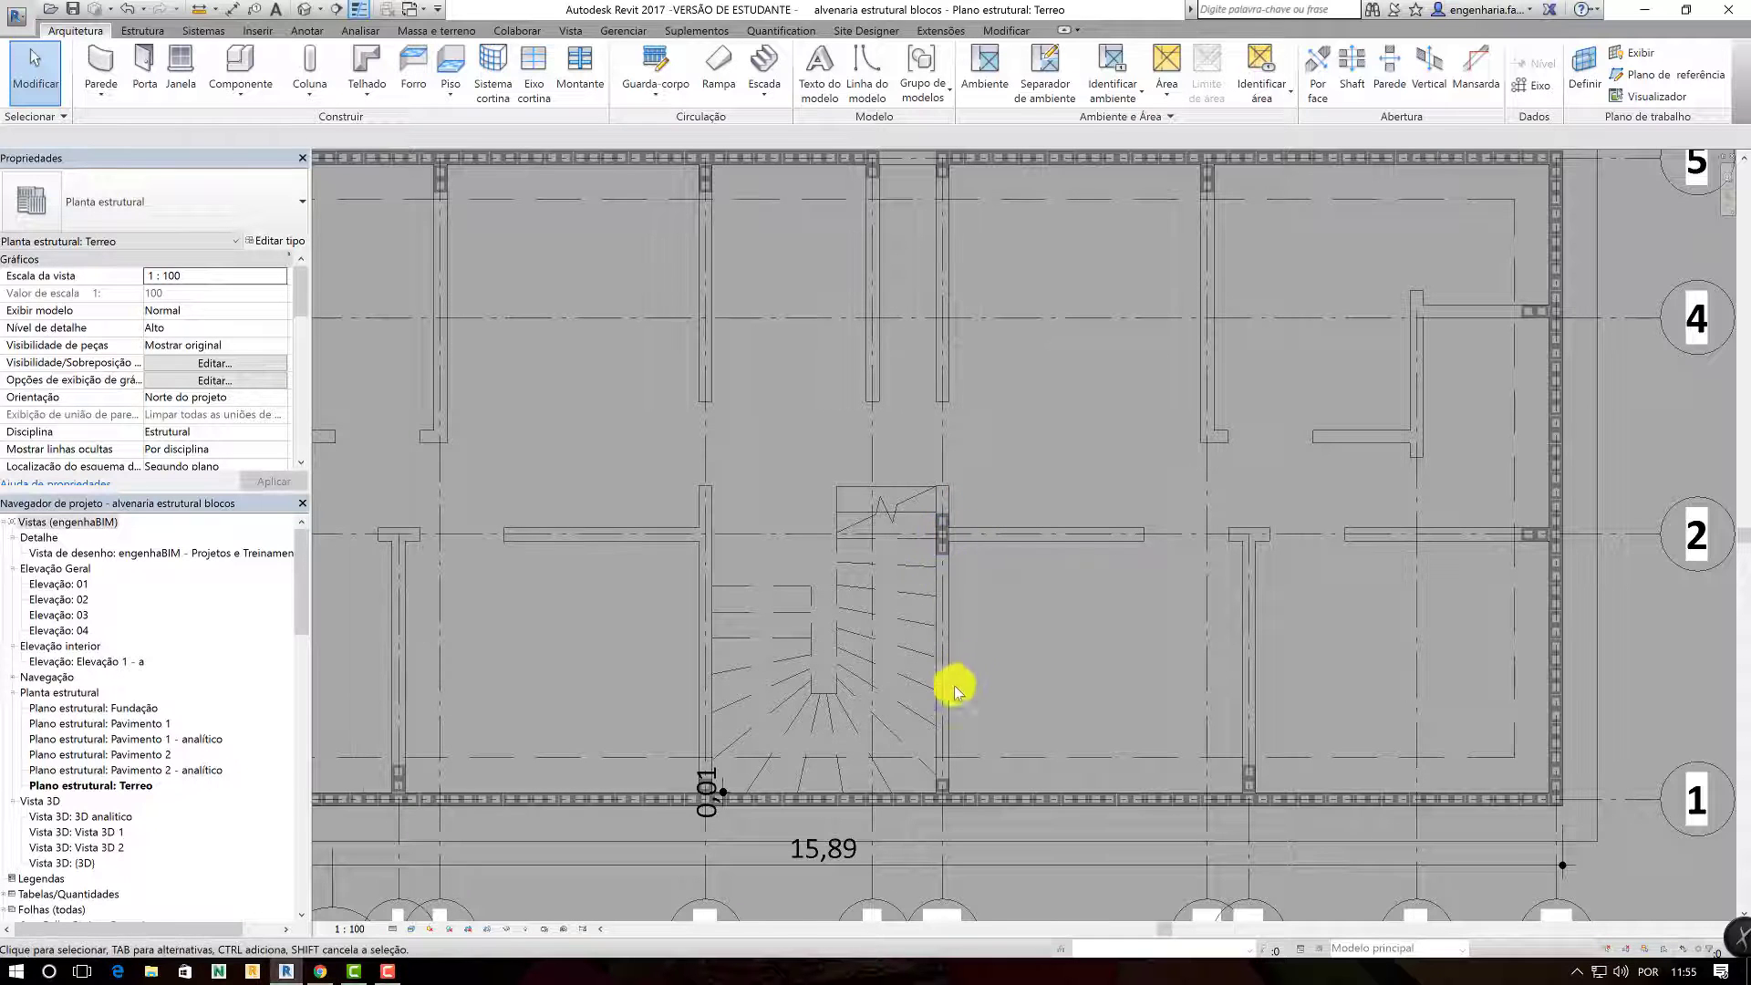
middle_click_drag(955, 692, 987, 607)
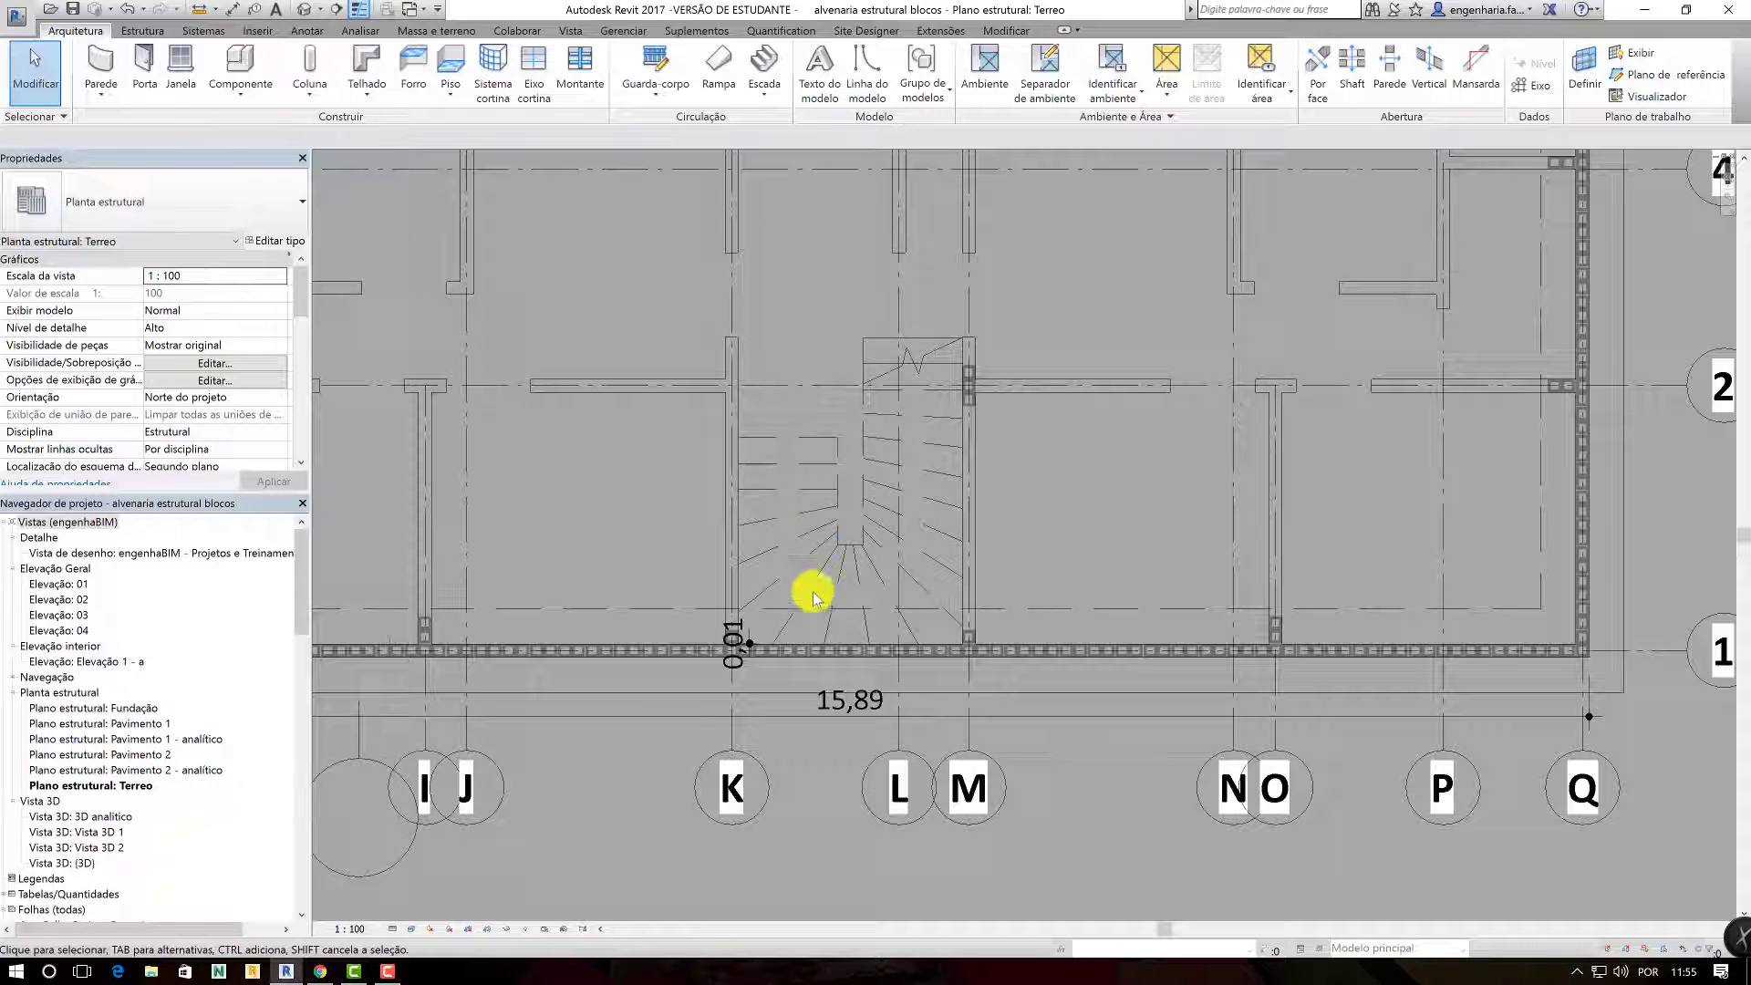
scroll(816, 649, "up", 2)
scroll(817, 647, "up", 1)
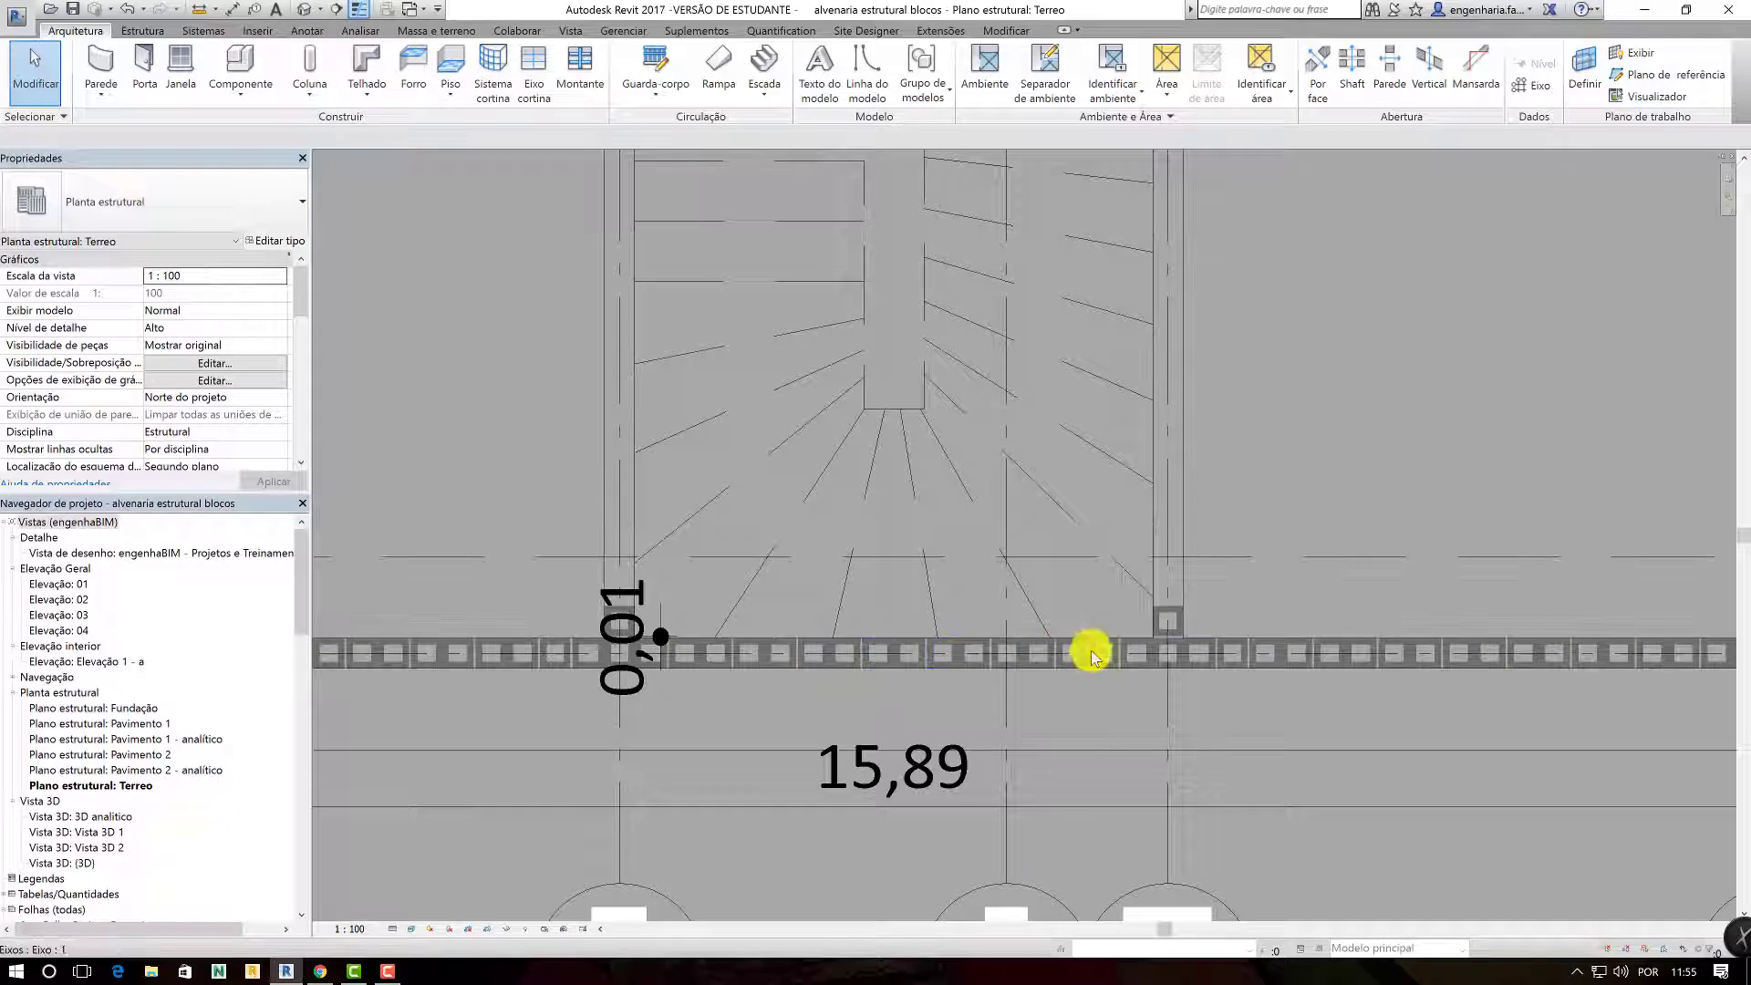
scroll(1091, 650, "down", 1)
scroll(1099, 624, "down", 1)
scroll(1099, 623, "down", 1)
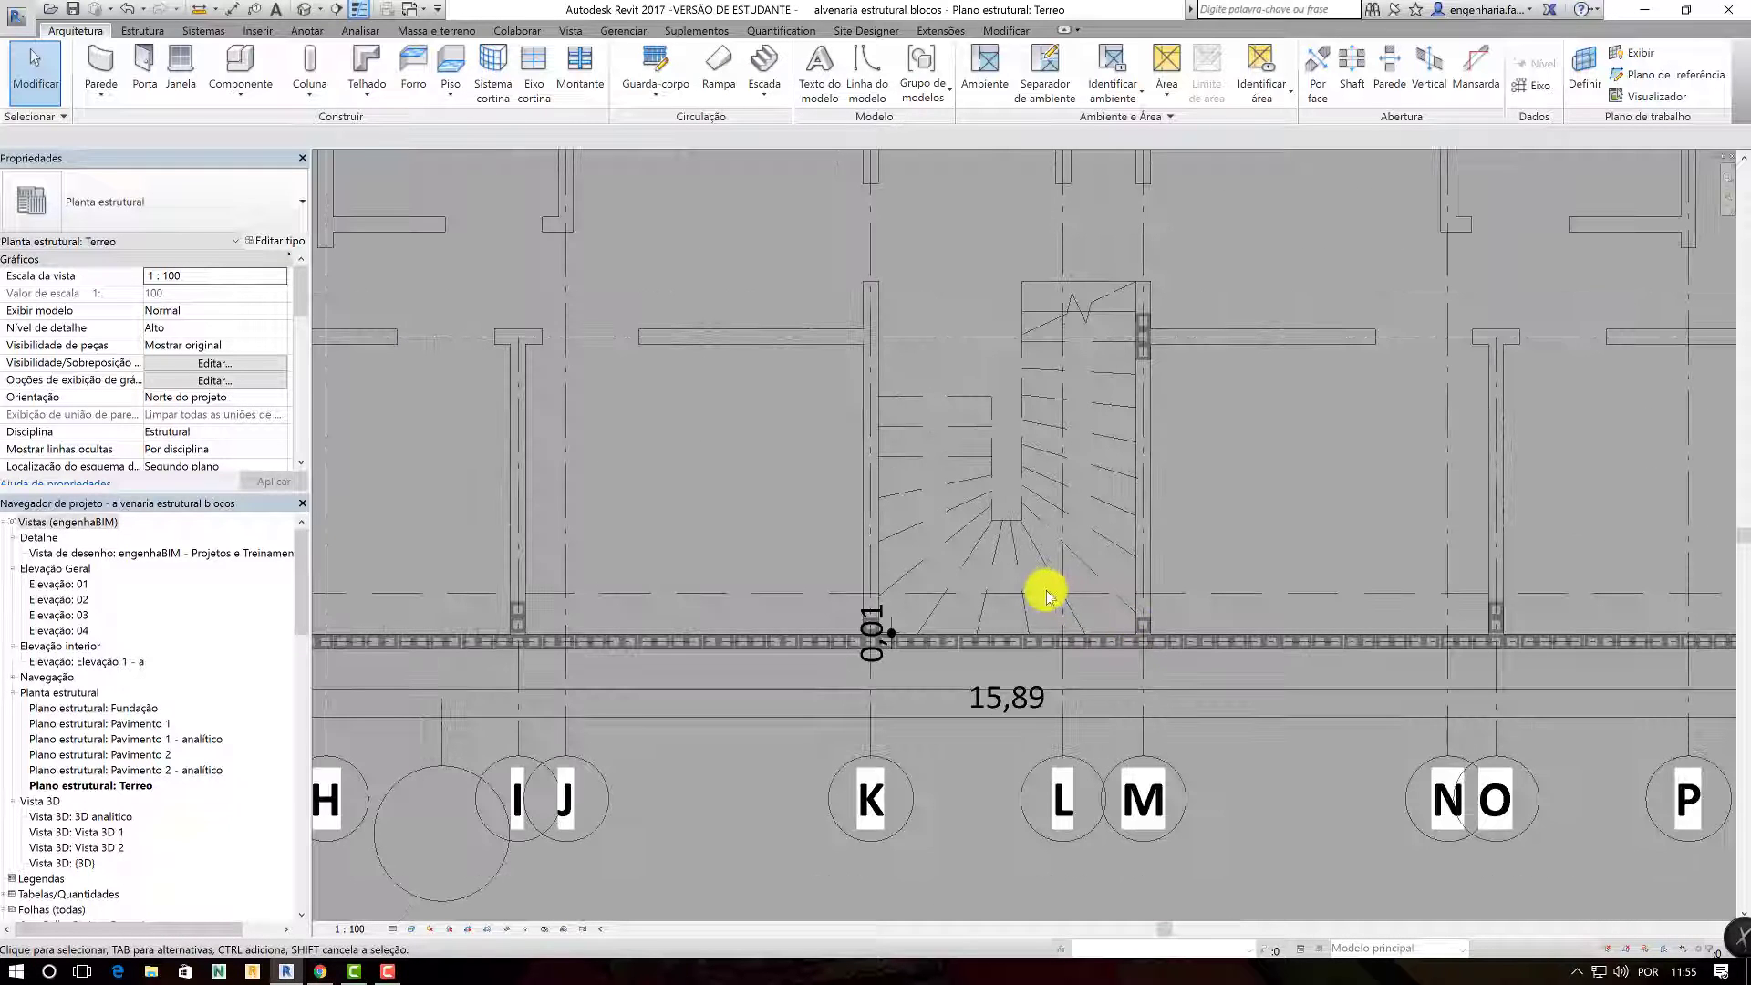
scroll(810, 497, "down", 2)
scroll(794, 496, "down", 1)
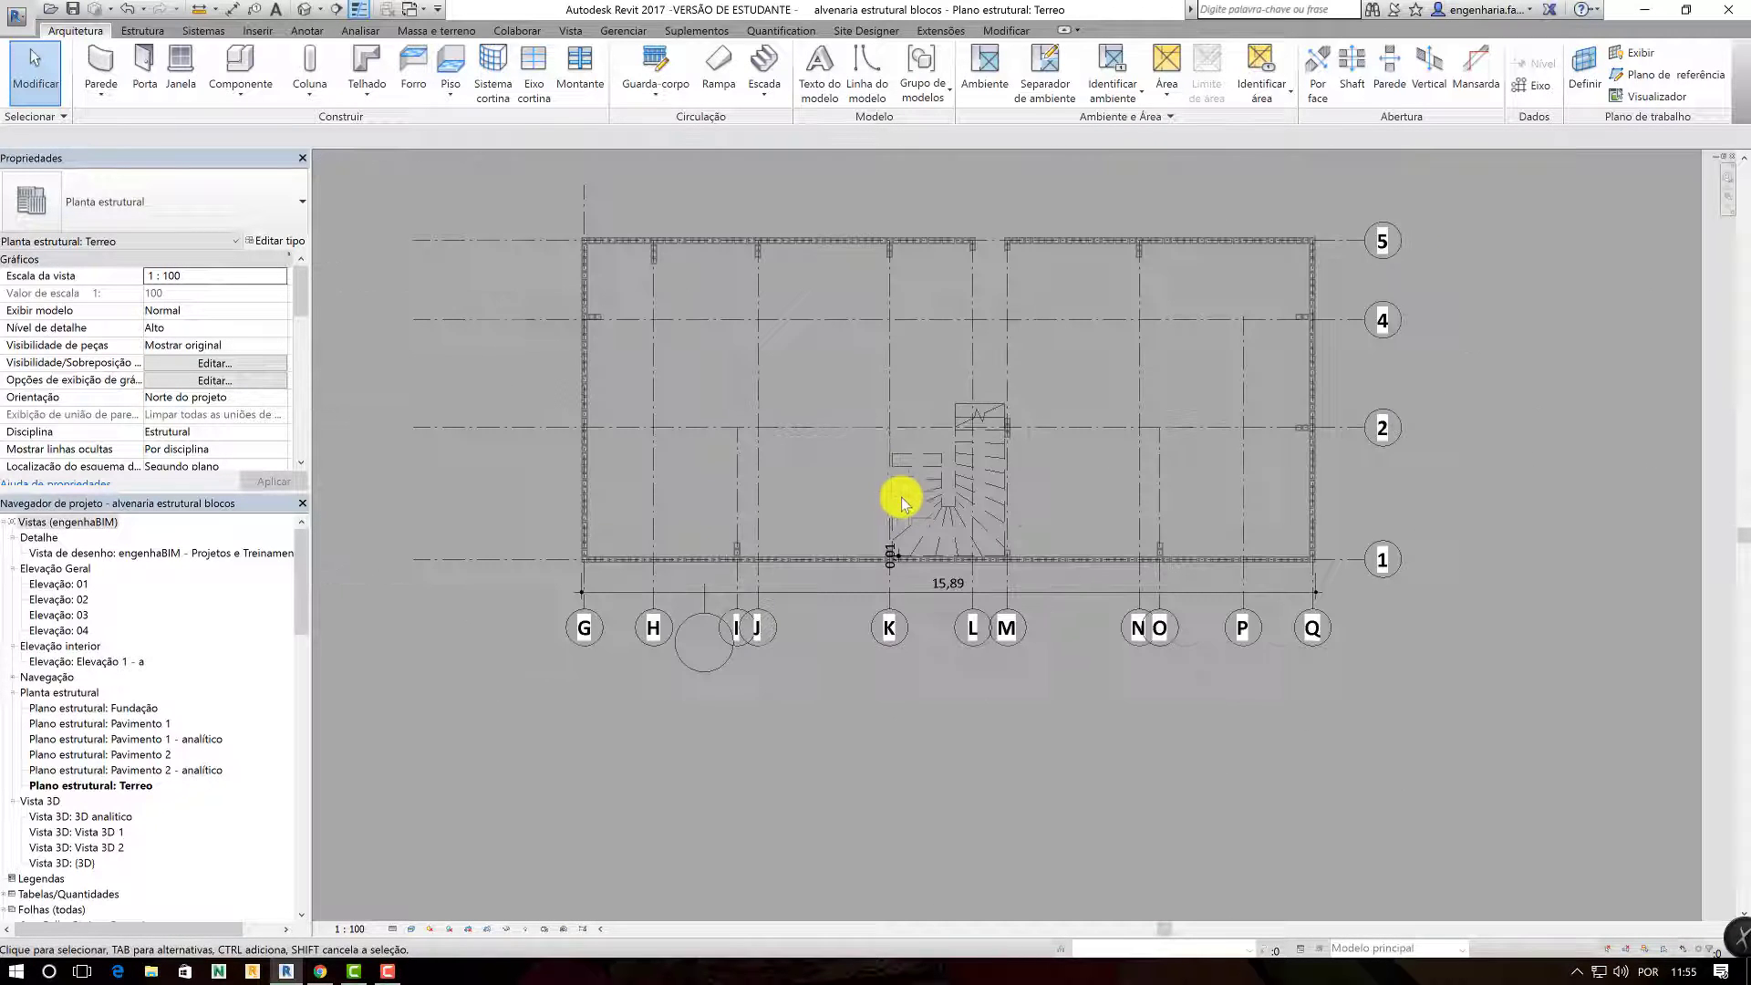
scroll(794, 496, "up", 1)
middle_click_drag(794, 496, 880, 514)
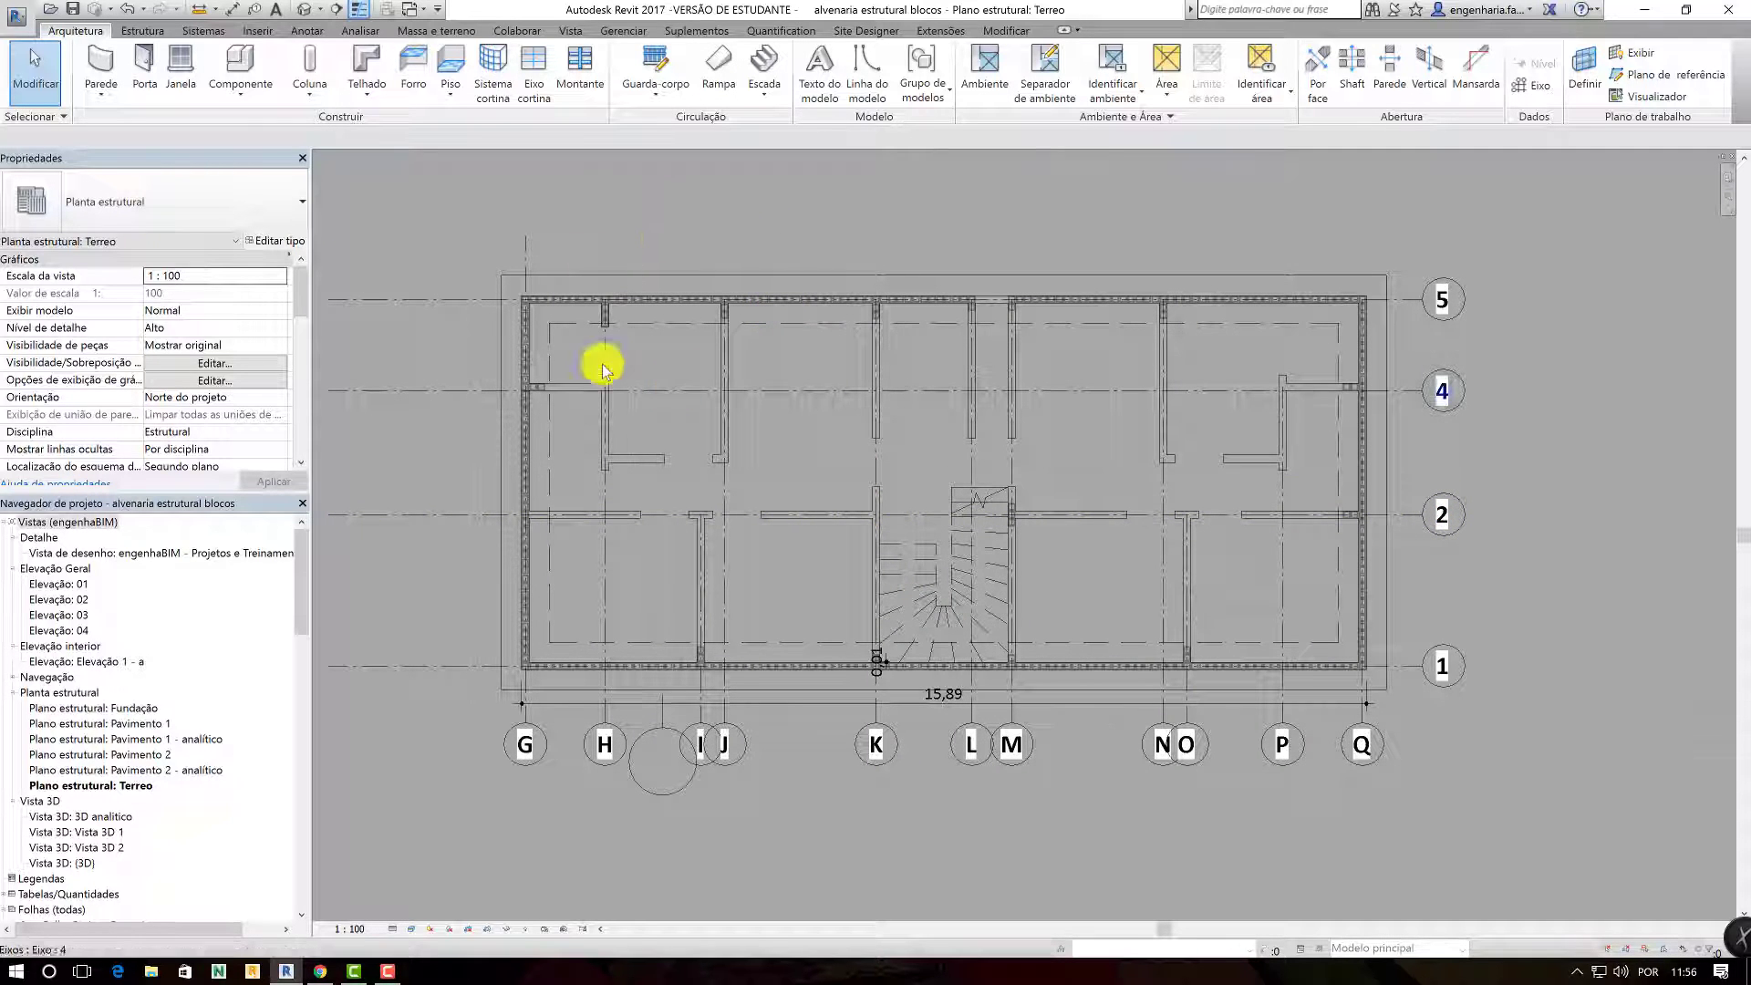
- Draw section Corte 1 right to left between grids 2 and 4, nudging it slightly down
left_click(337, 10)
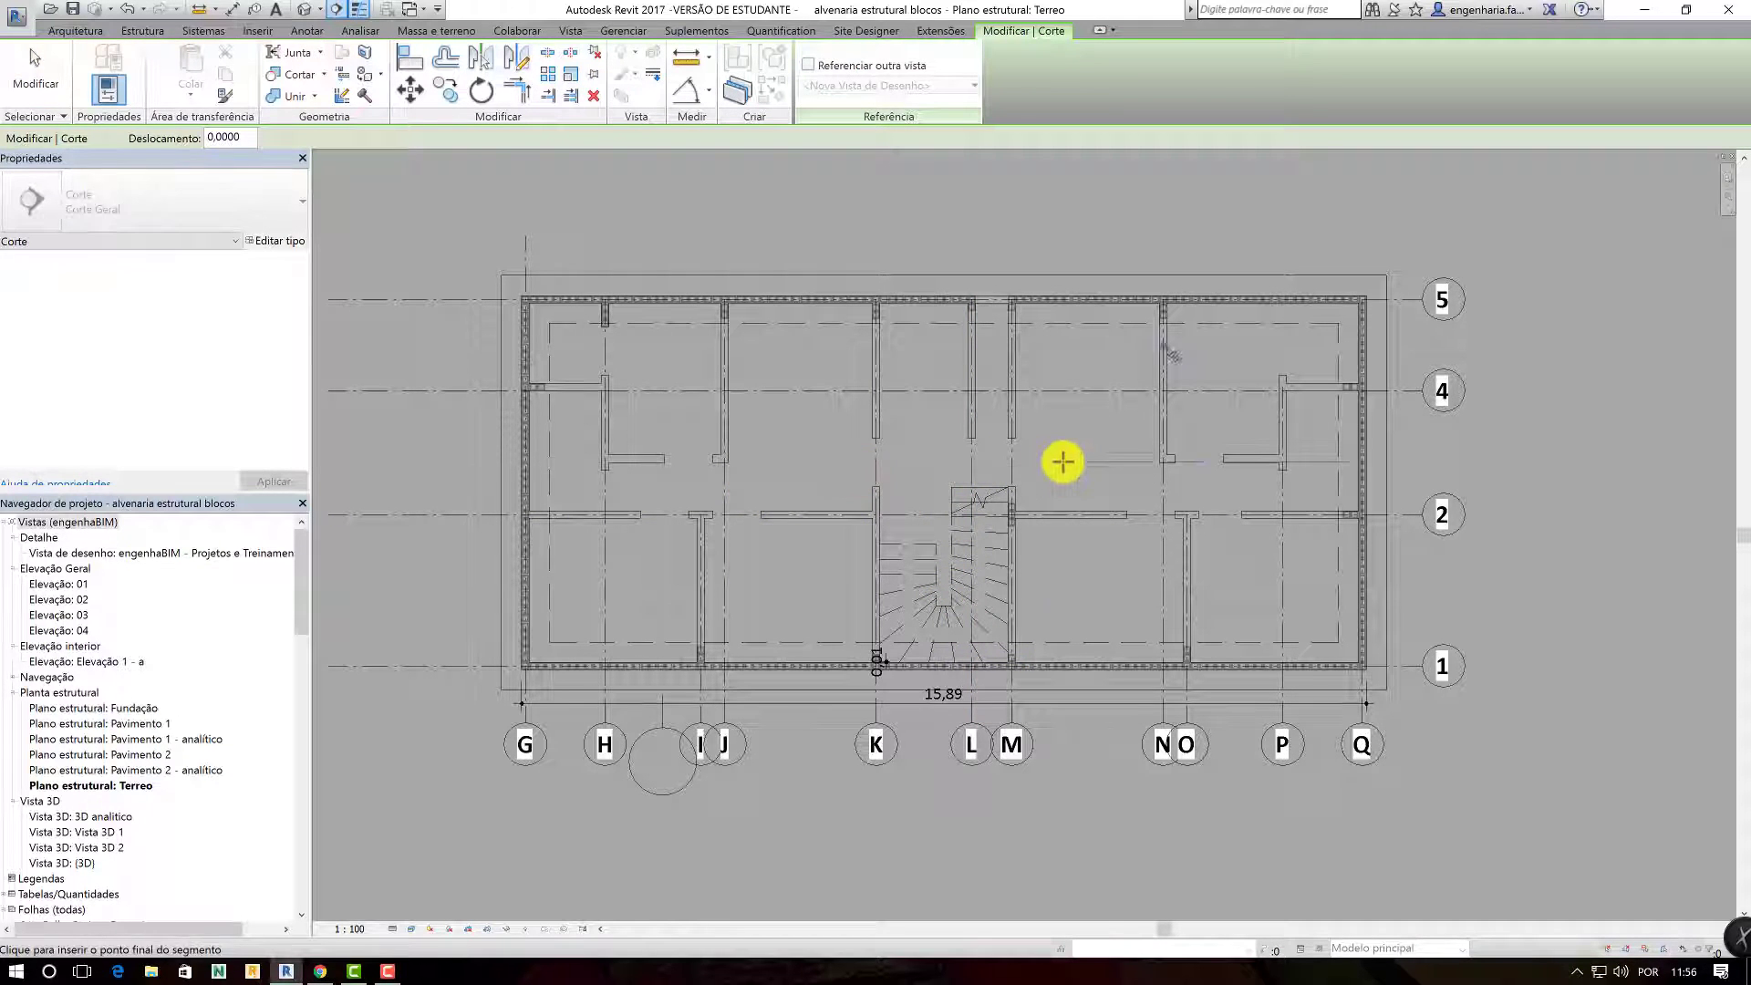
left_click(1090, 461)
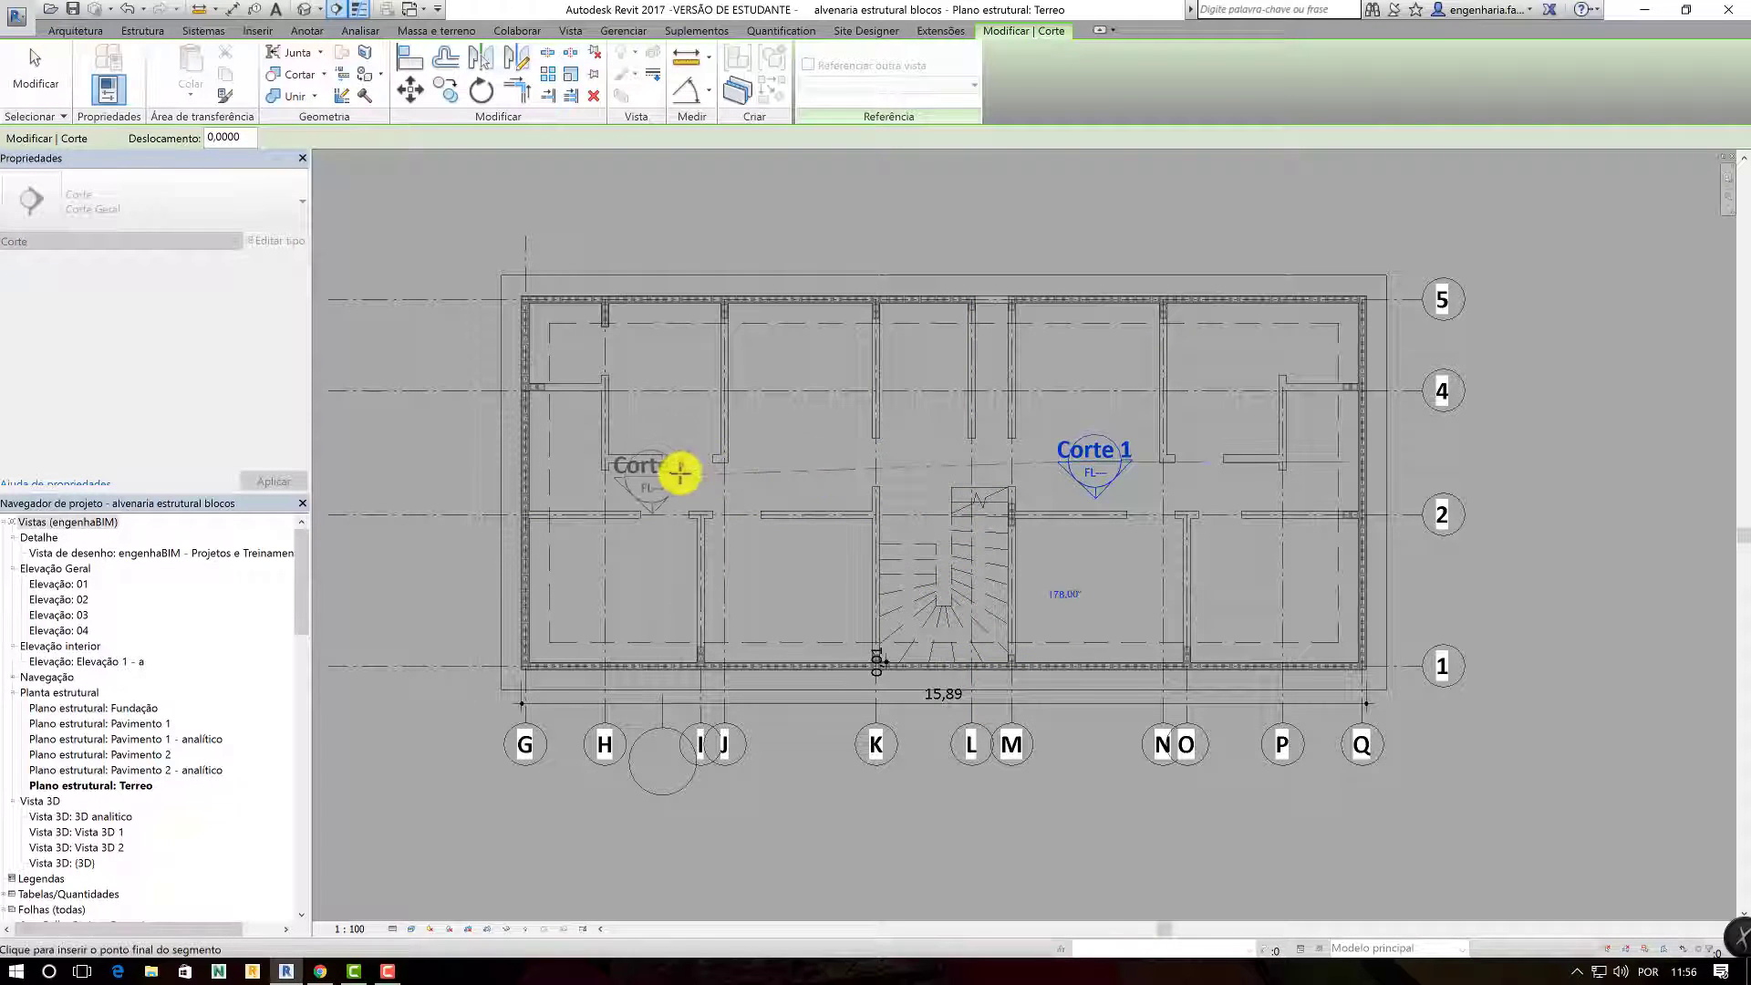
left_click(680, 465)
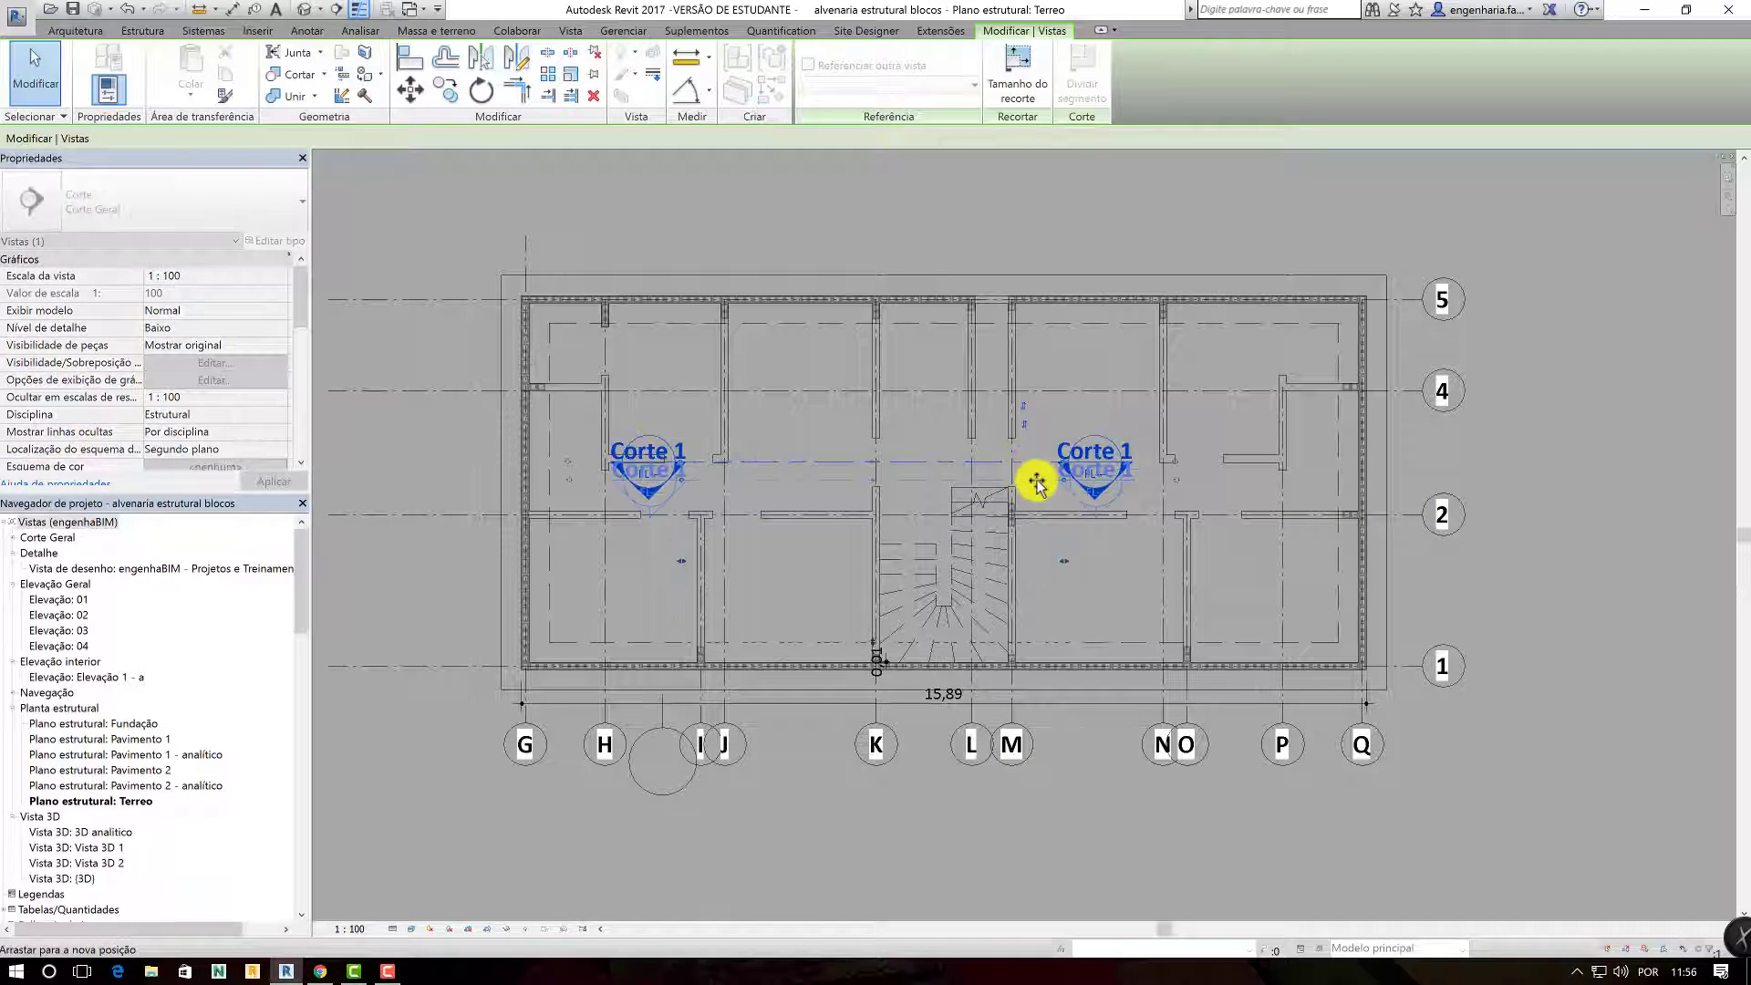
left_click_drag(1036, 471, 1011, 490)
key("Escape")
left_click(655, 477)
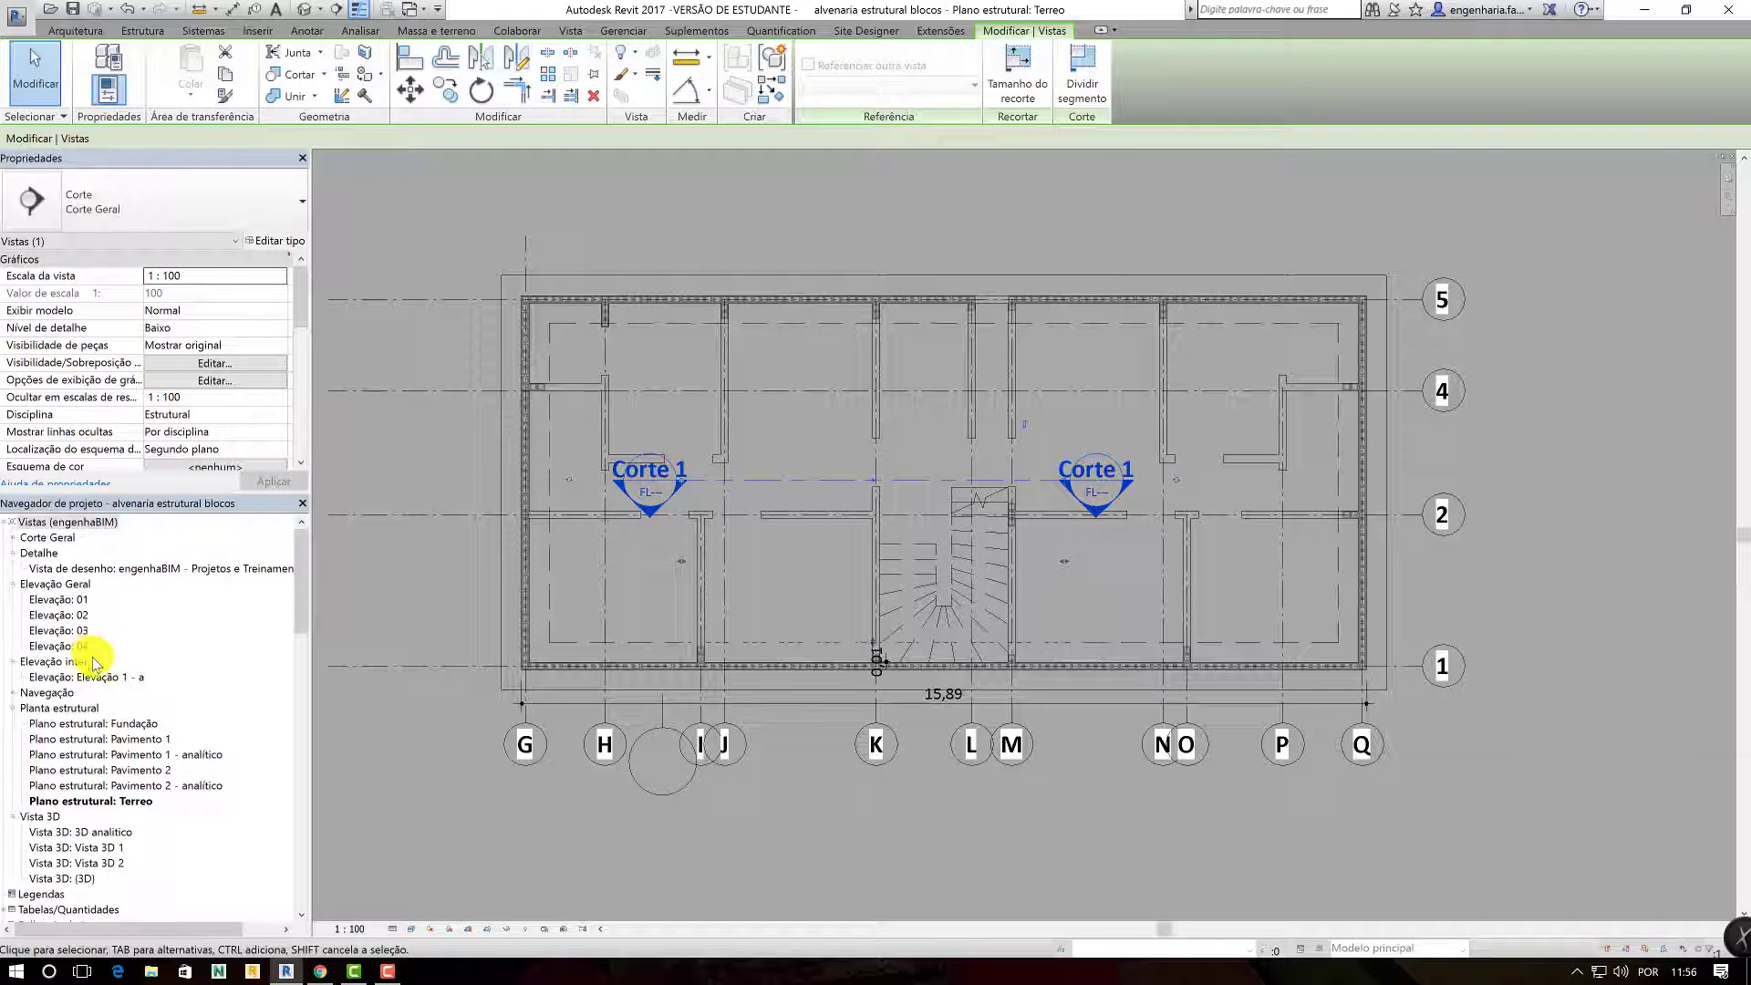
- Rename the Corte 1 section view to AA in the Project Browser
left_click(12, 537)
left_click(59, 553)
key("F2")
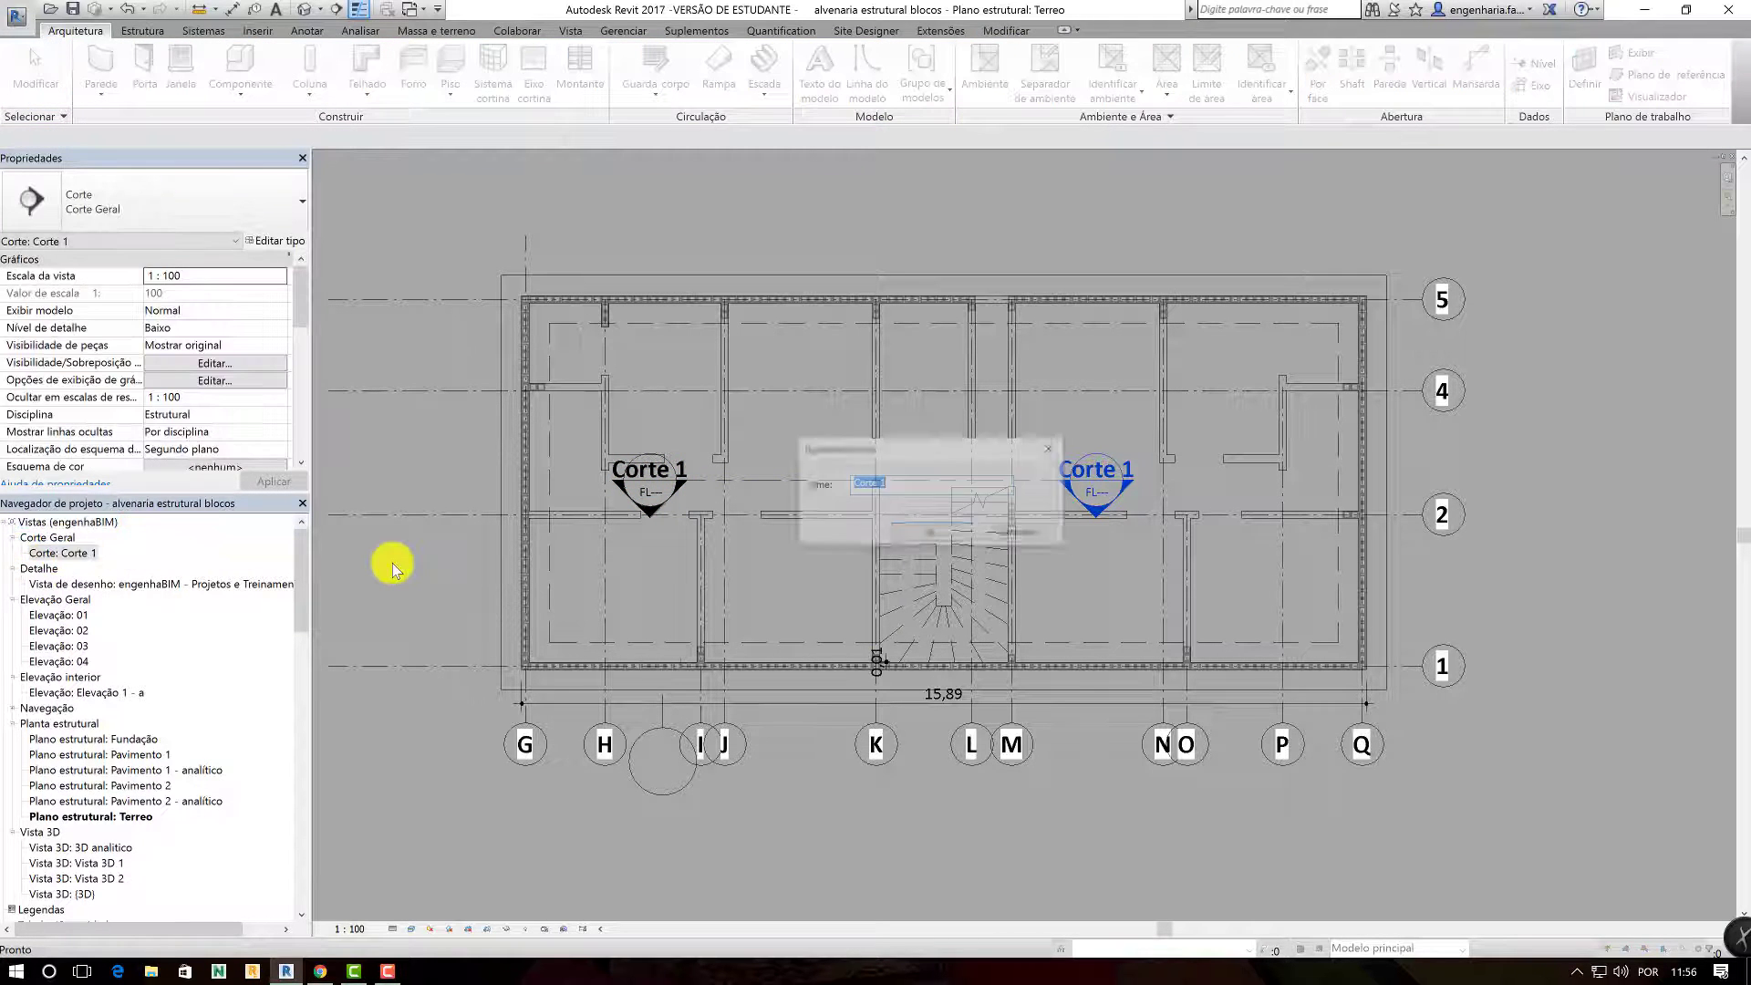
type("AA")
key("Return")
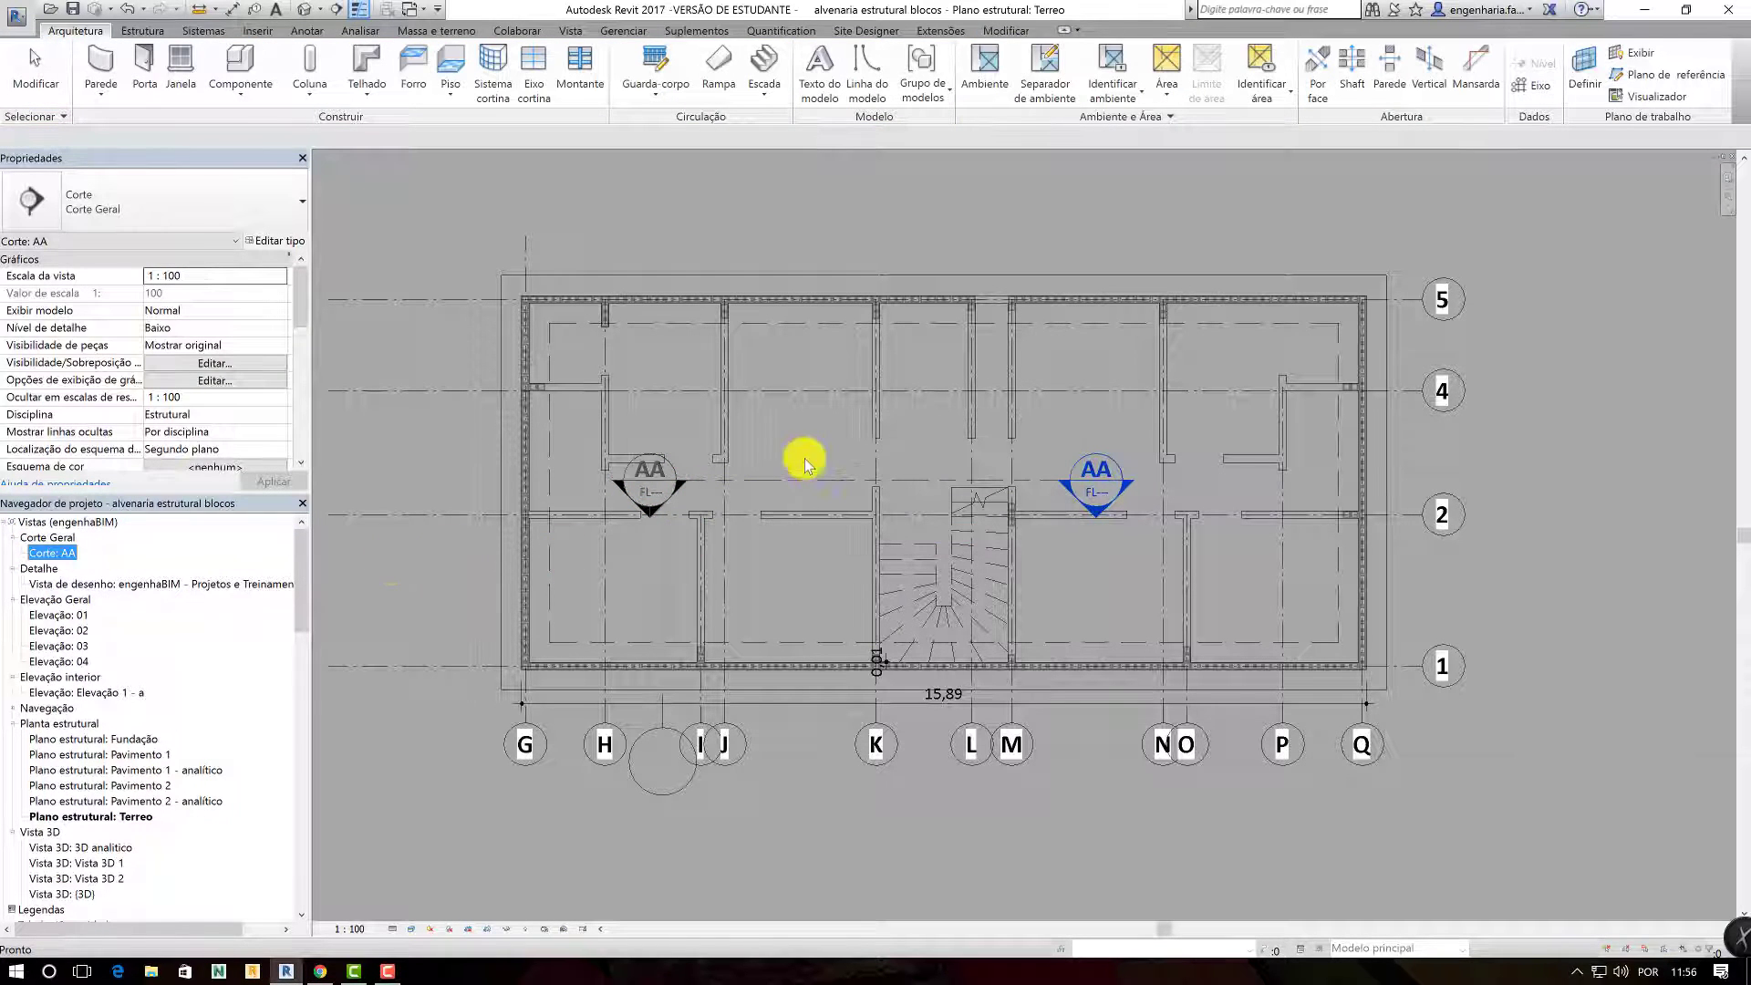
key("Escape")
- Adjust section AA's depth boundary and reposition the end of its line in plan
scroll(840, 492, "up", 1)
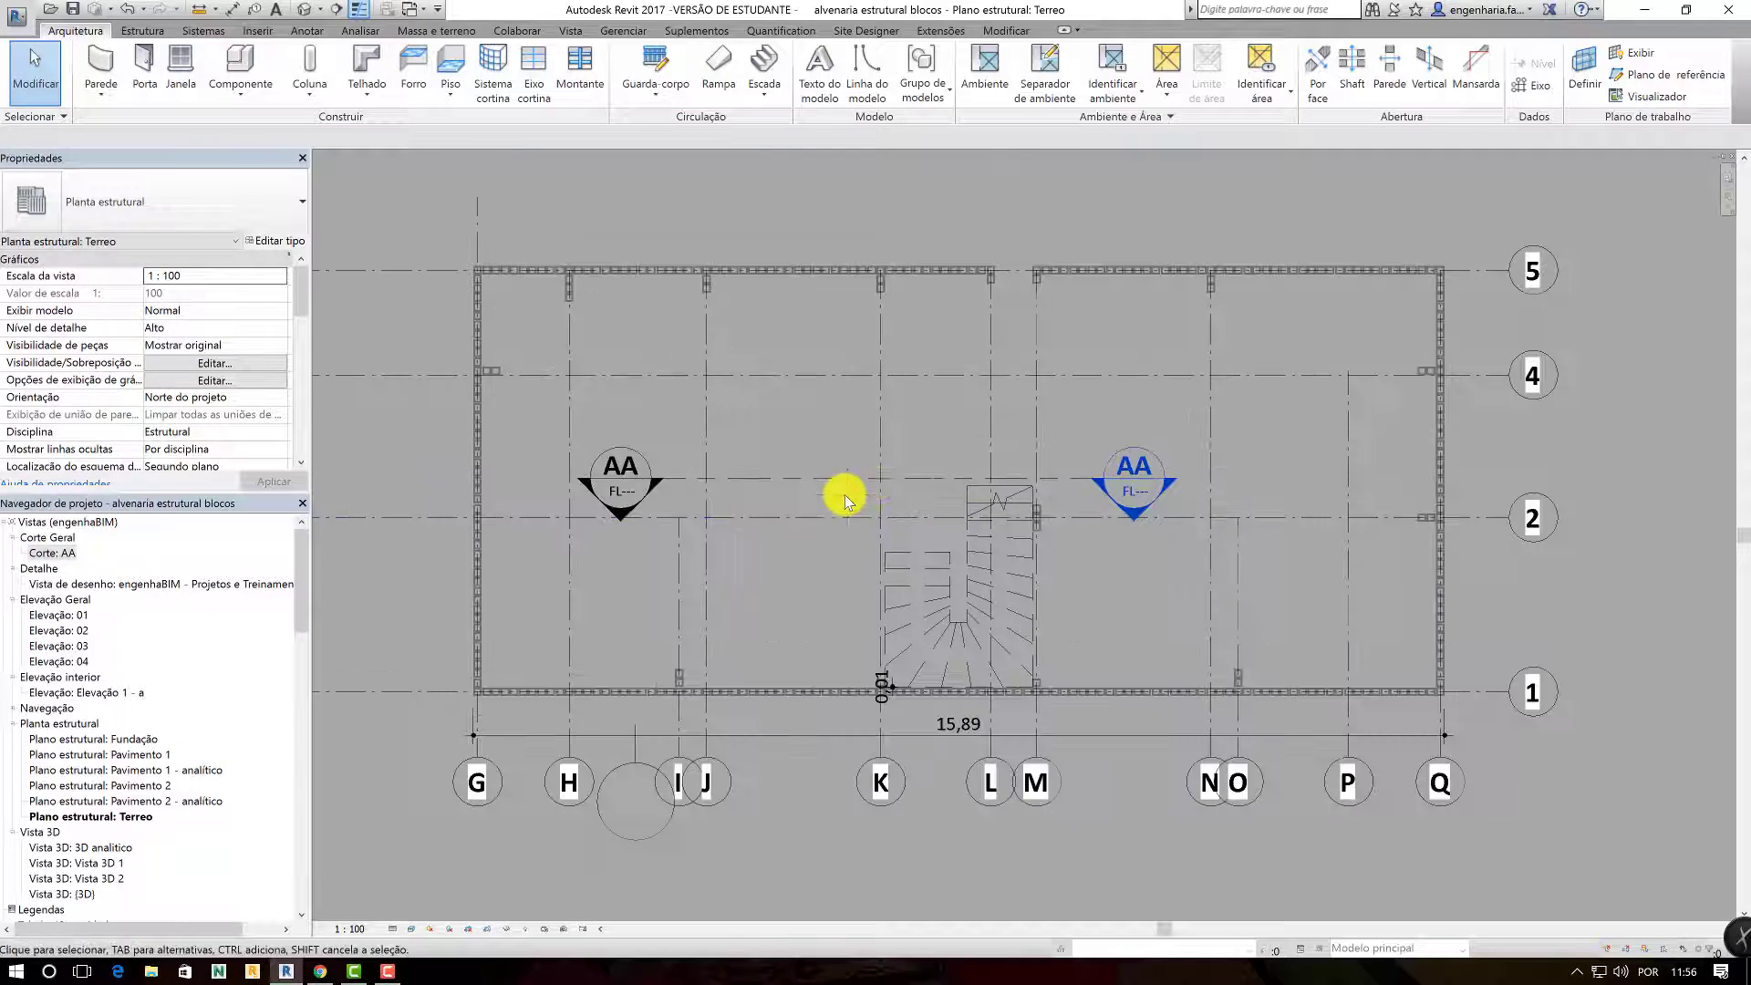
left_click(892, 473)
scroll(776, 488, "up", 2)
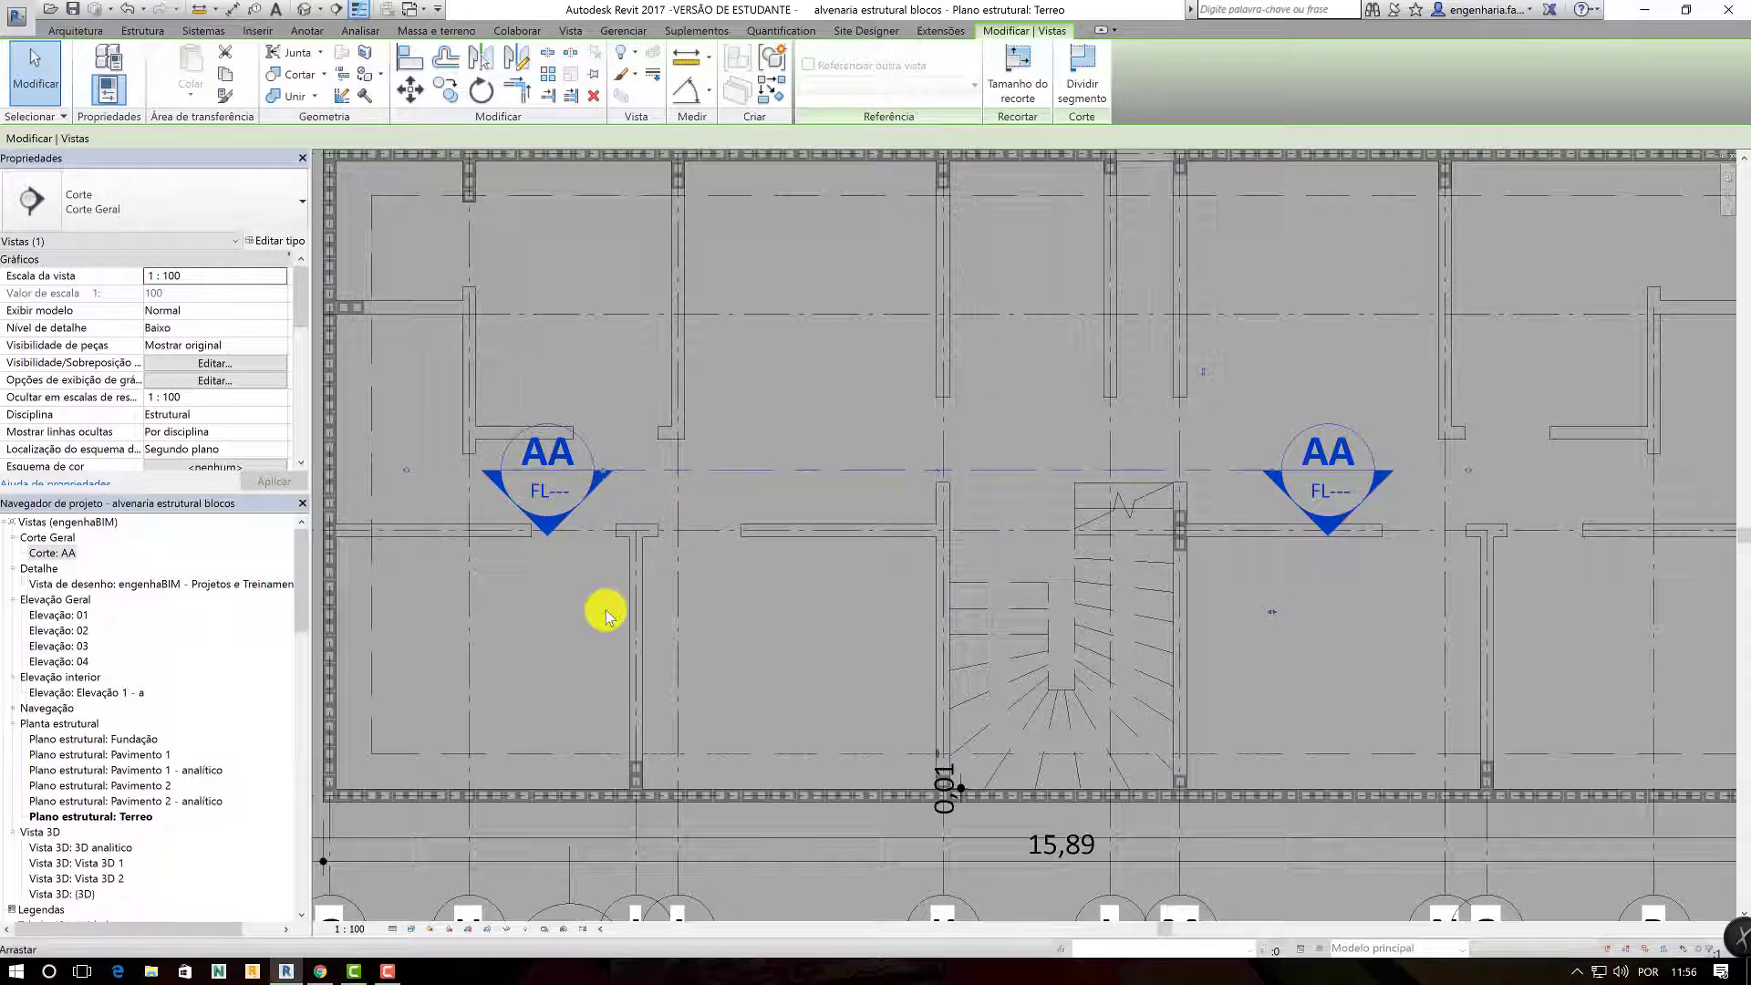
mouse_move(603, 611)
left_mouse_down()
mouse_move(555, 611)
mouse_move(581, 611)
left_mouse_up()
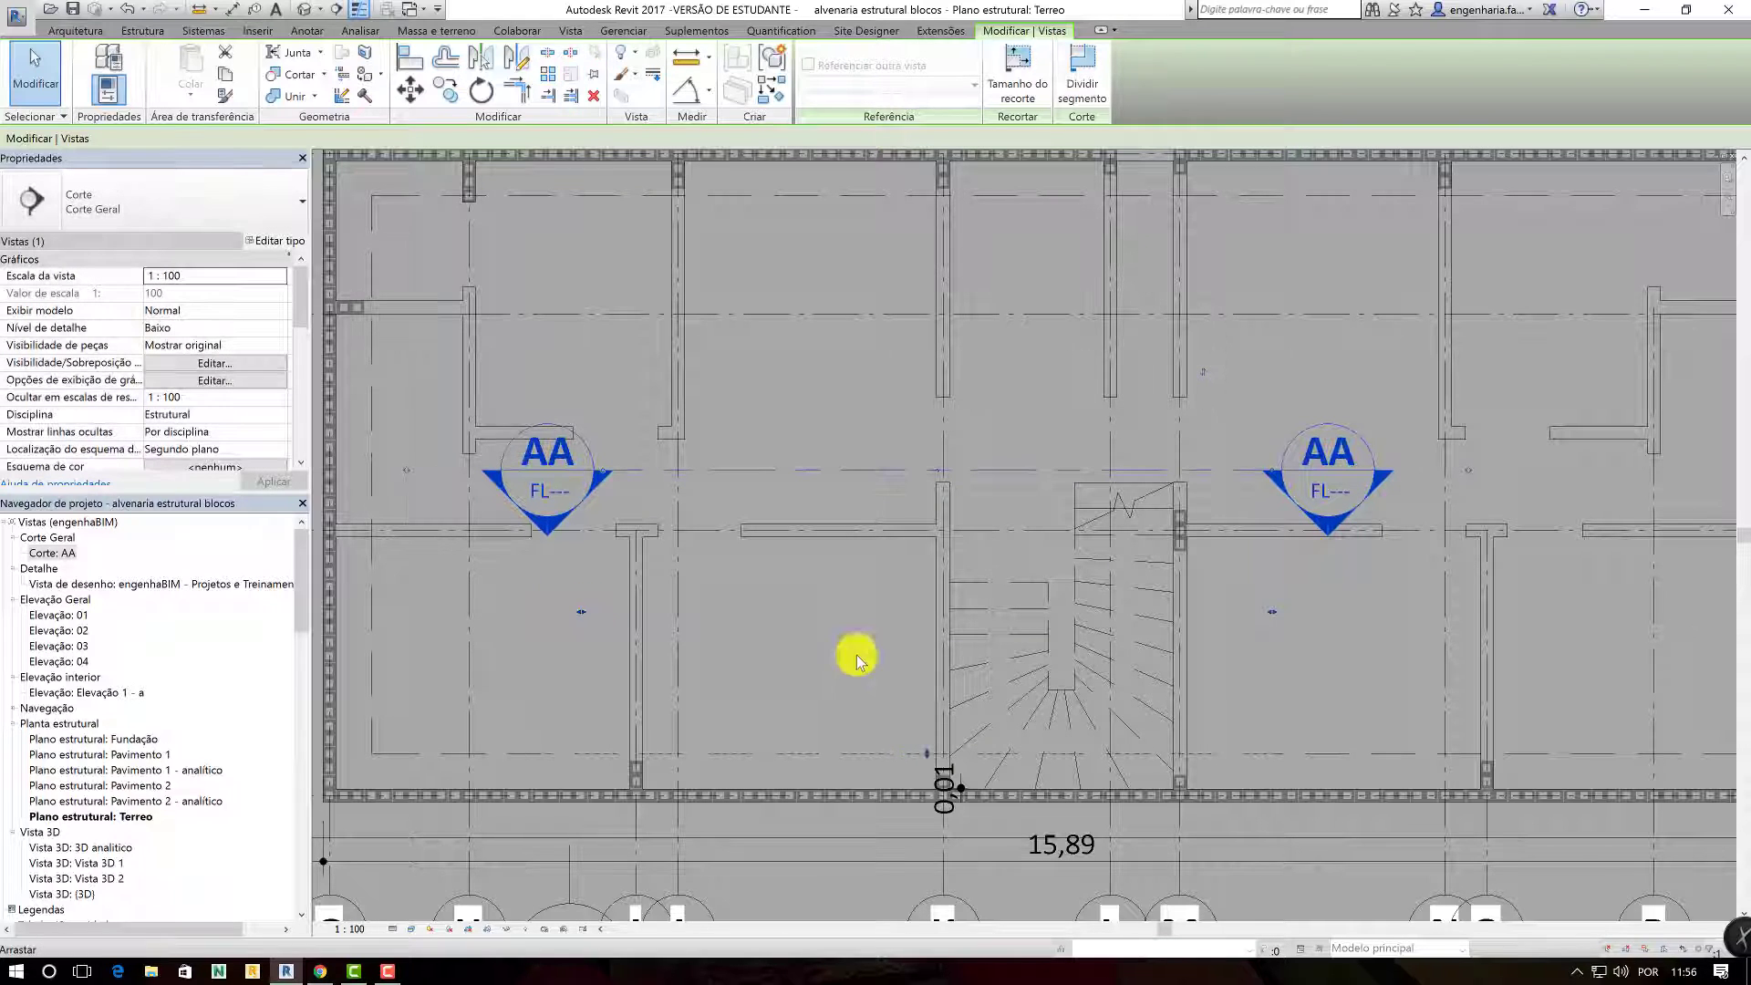
scroll(1021, 691, "up", 2)
scroll(890, 782, "down", 1)
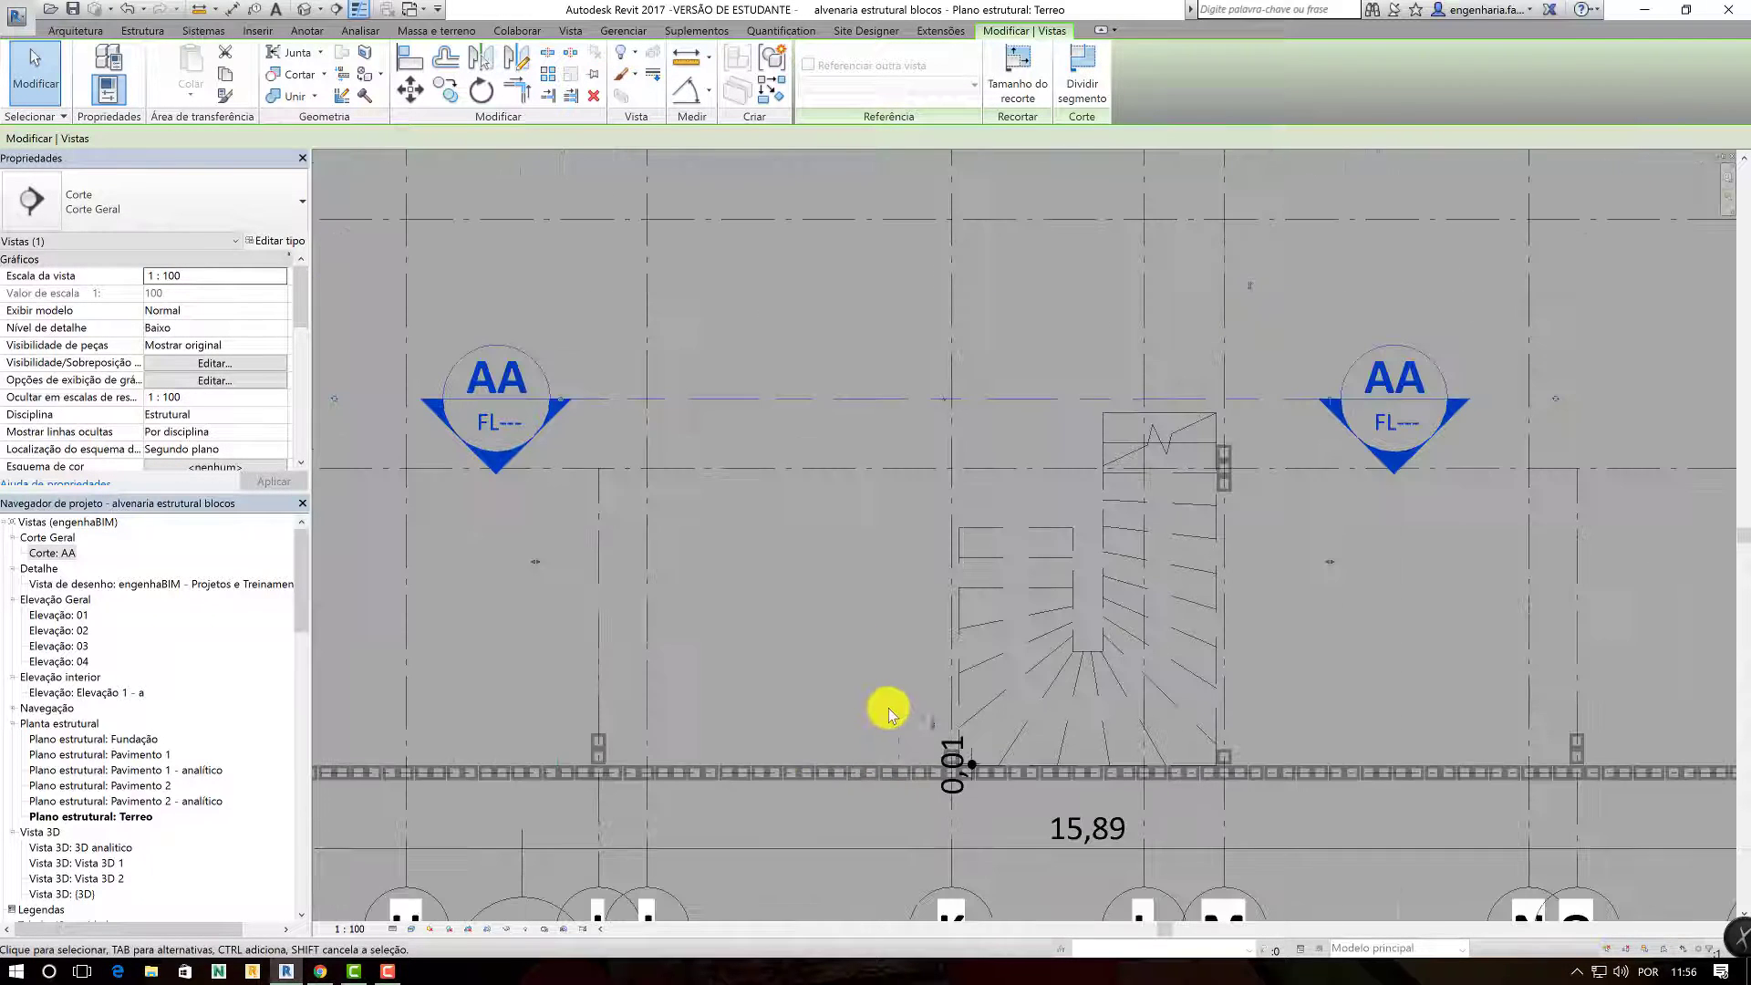
left_click_drag(932, 727, 933, 799)
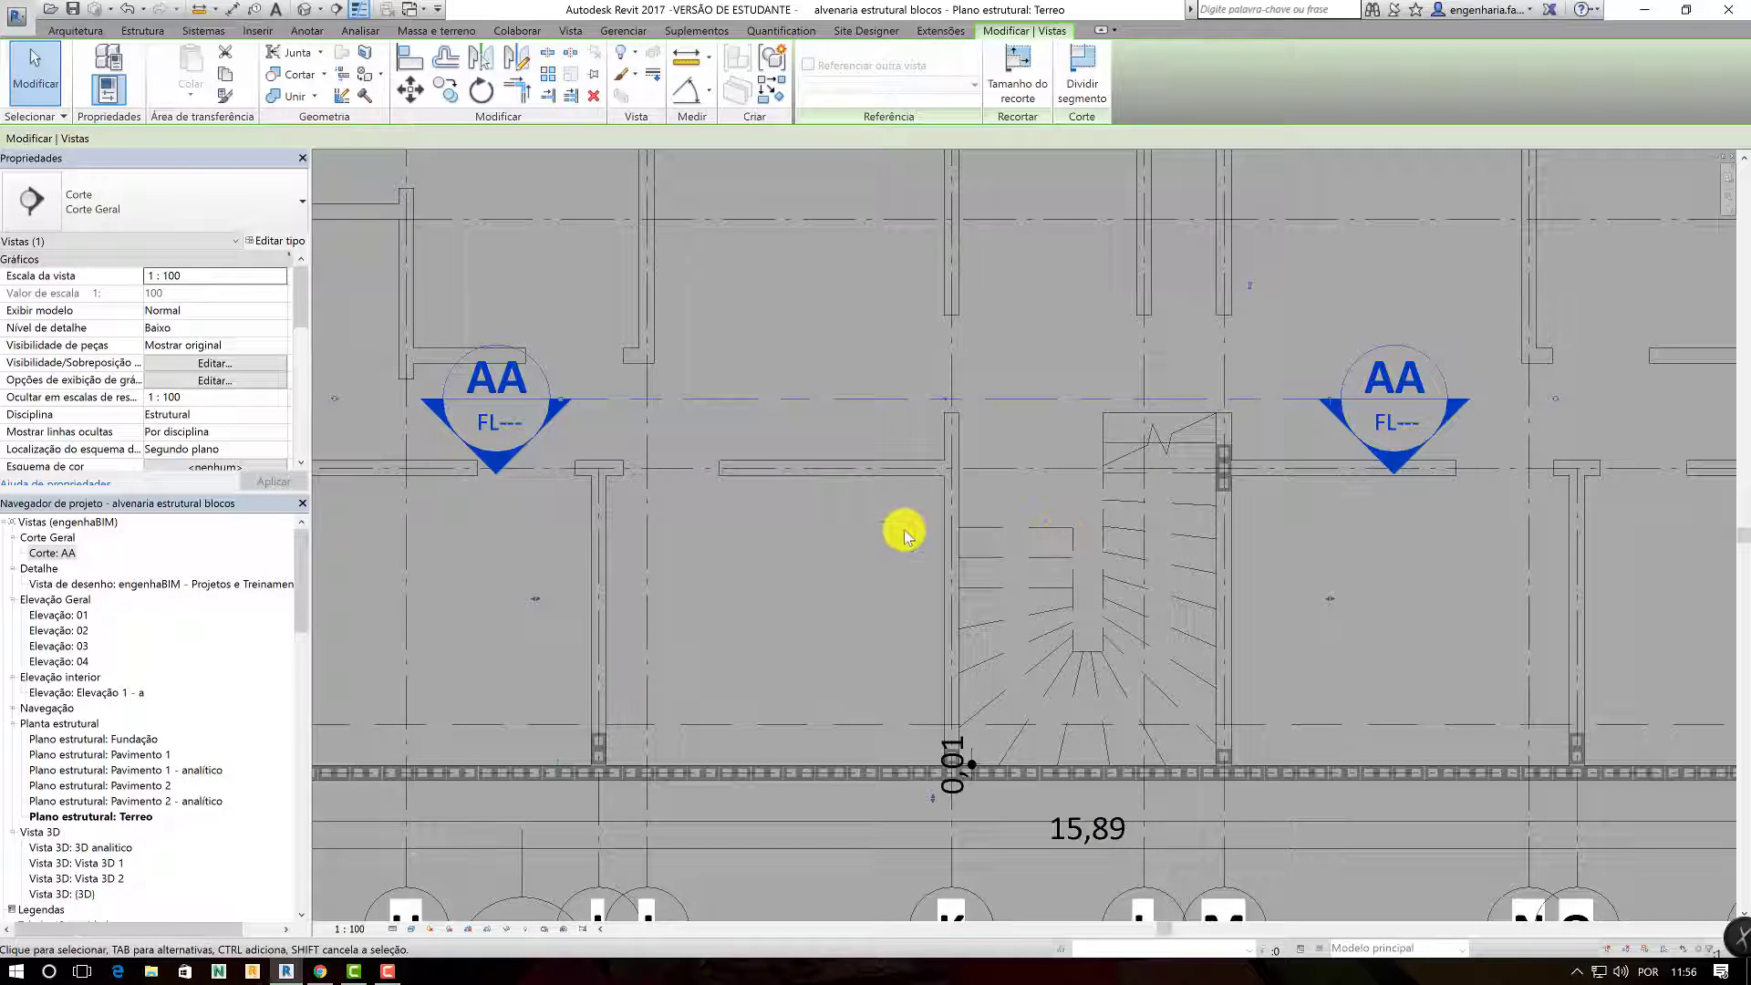
scroll(908, 539, "down", 3)
scroll(903, 502, "up", 2)
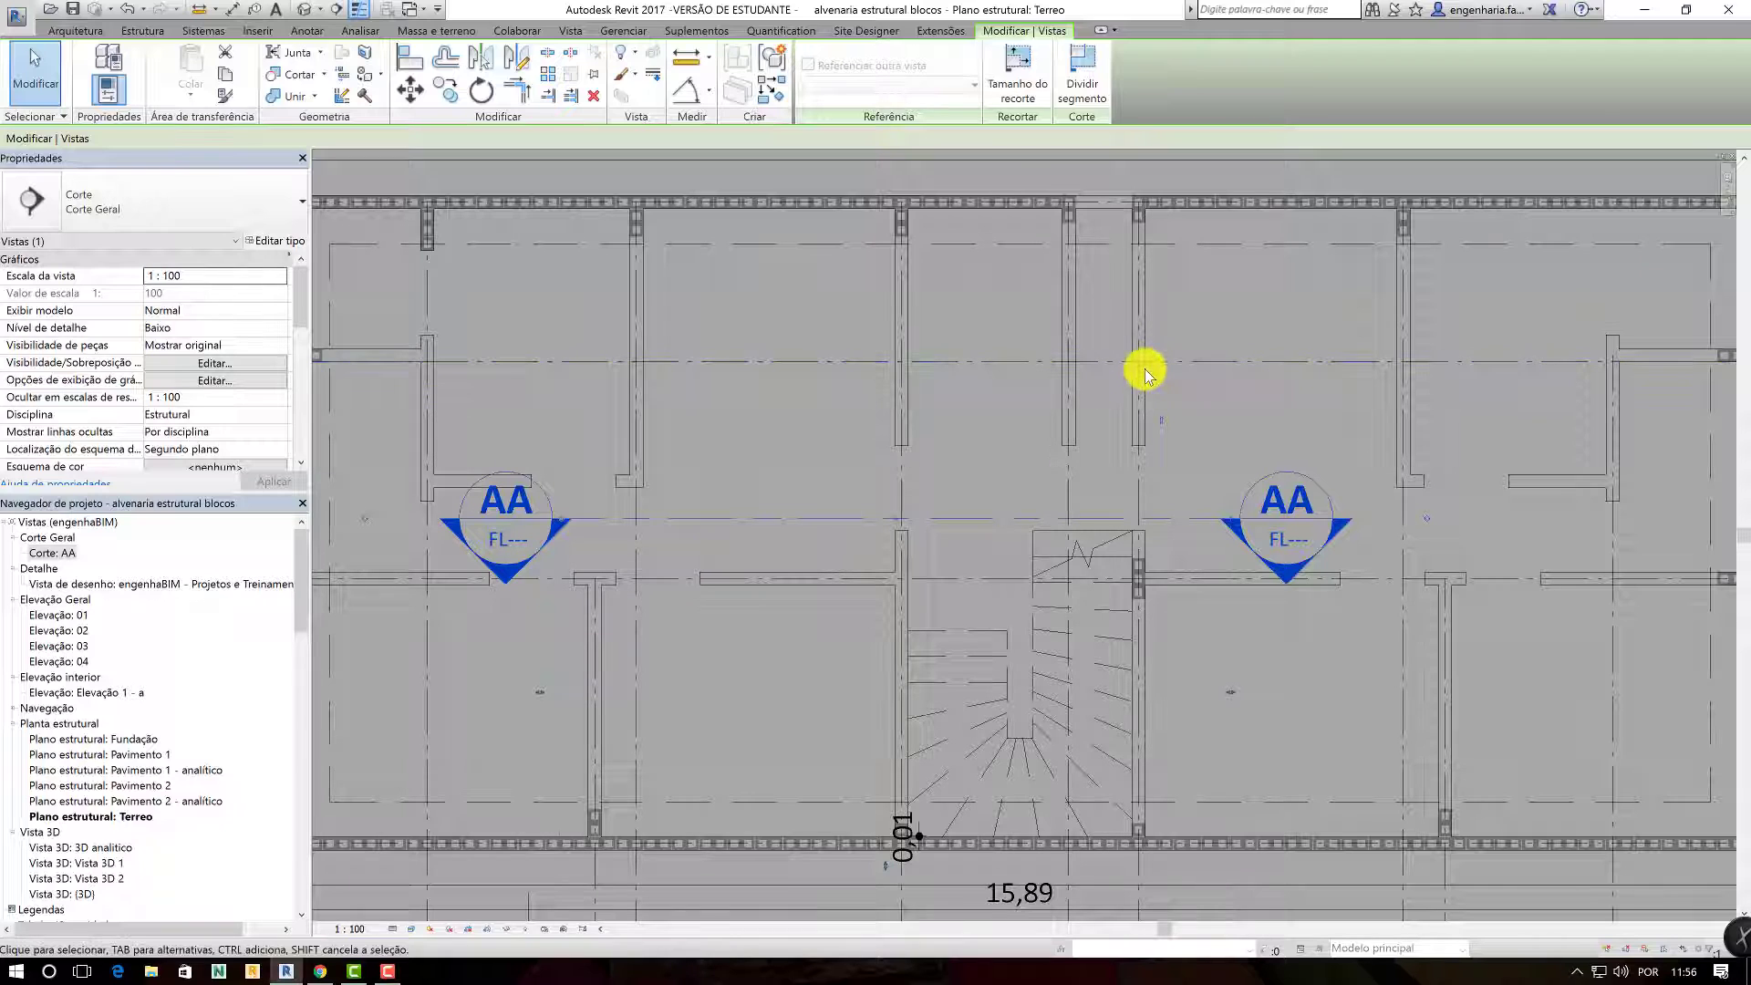
key("Escape")
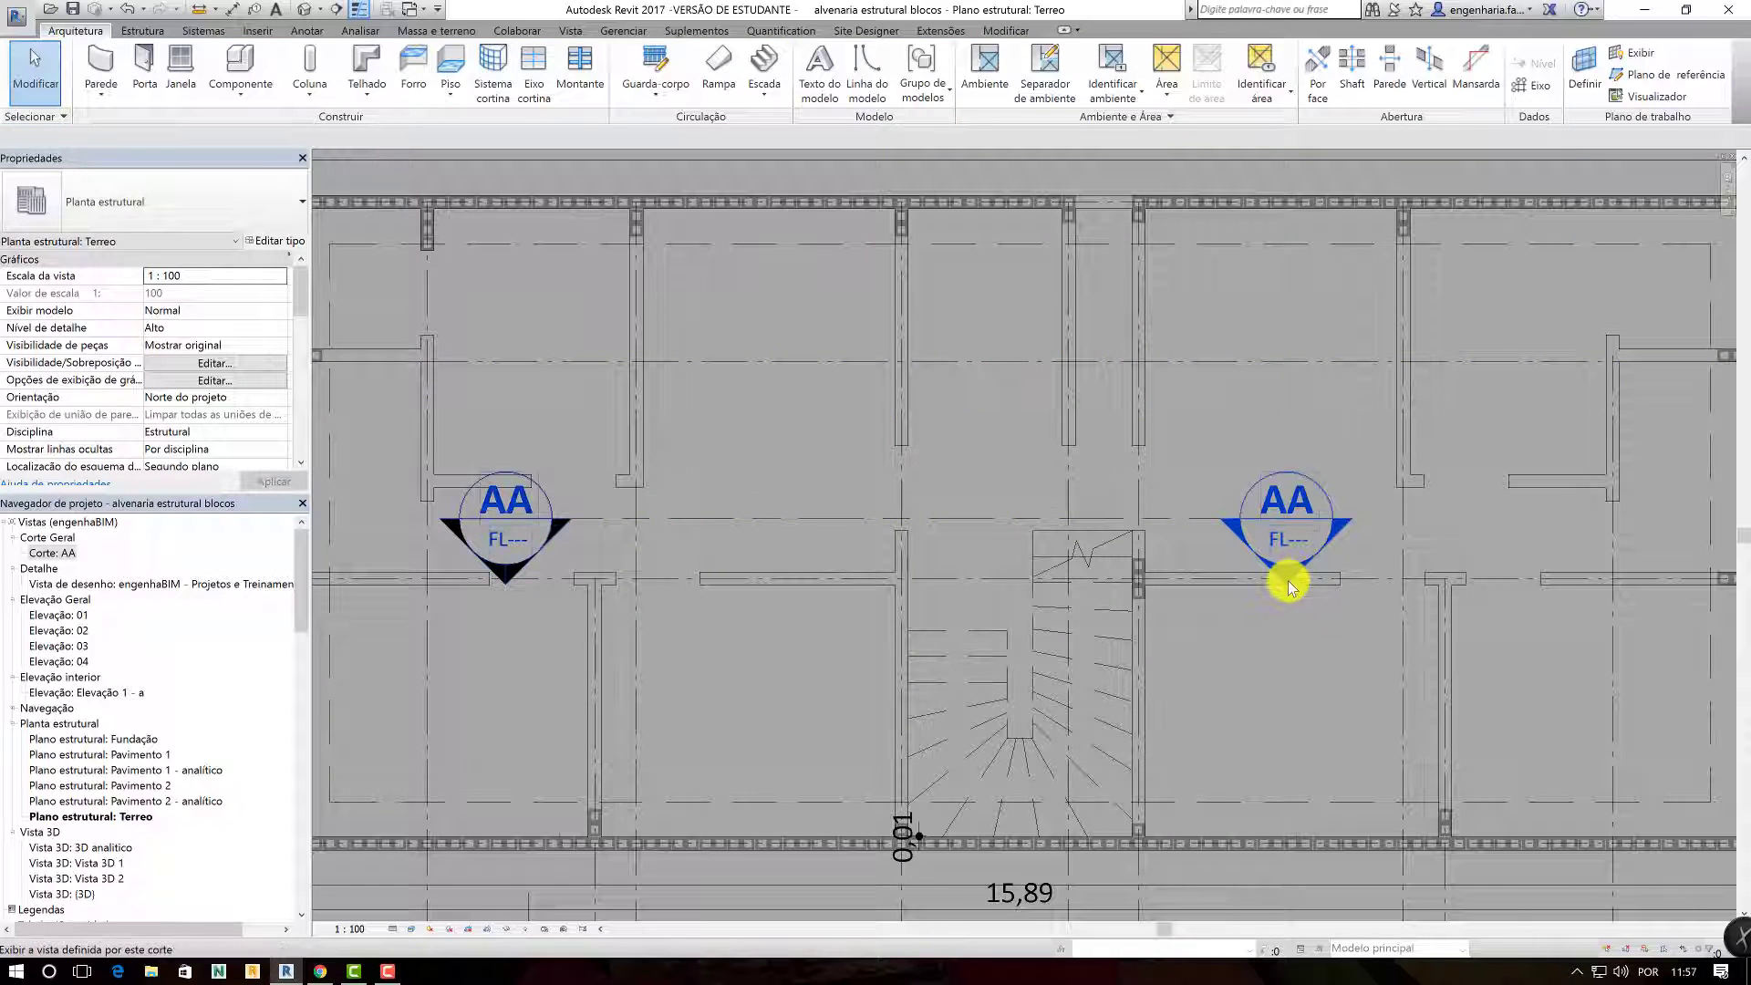
- Open section AA with detail level Alto and Cores consistentes, then Sombreado visual style
double_click(1288, 580)
scroll(1055, 594, "up", 1)
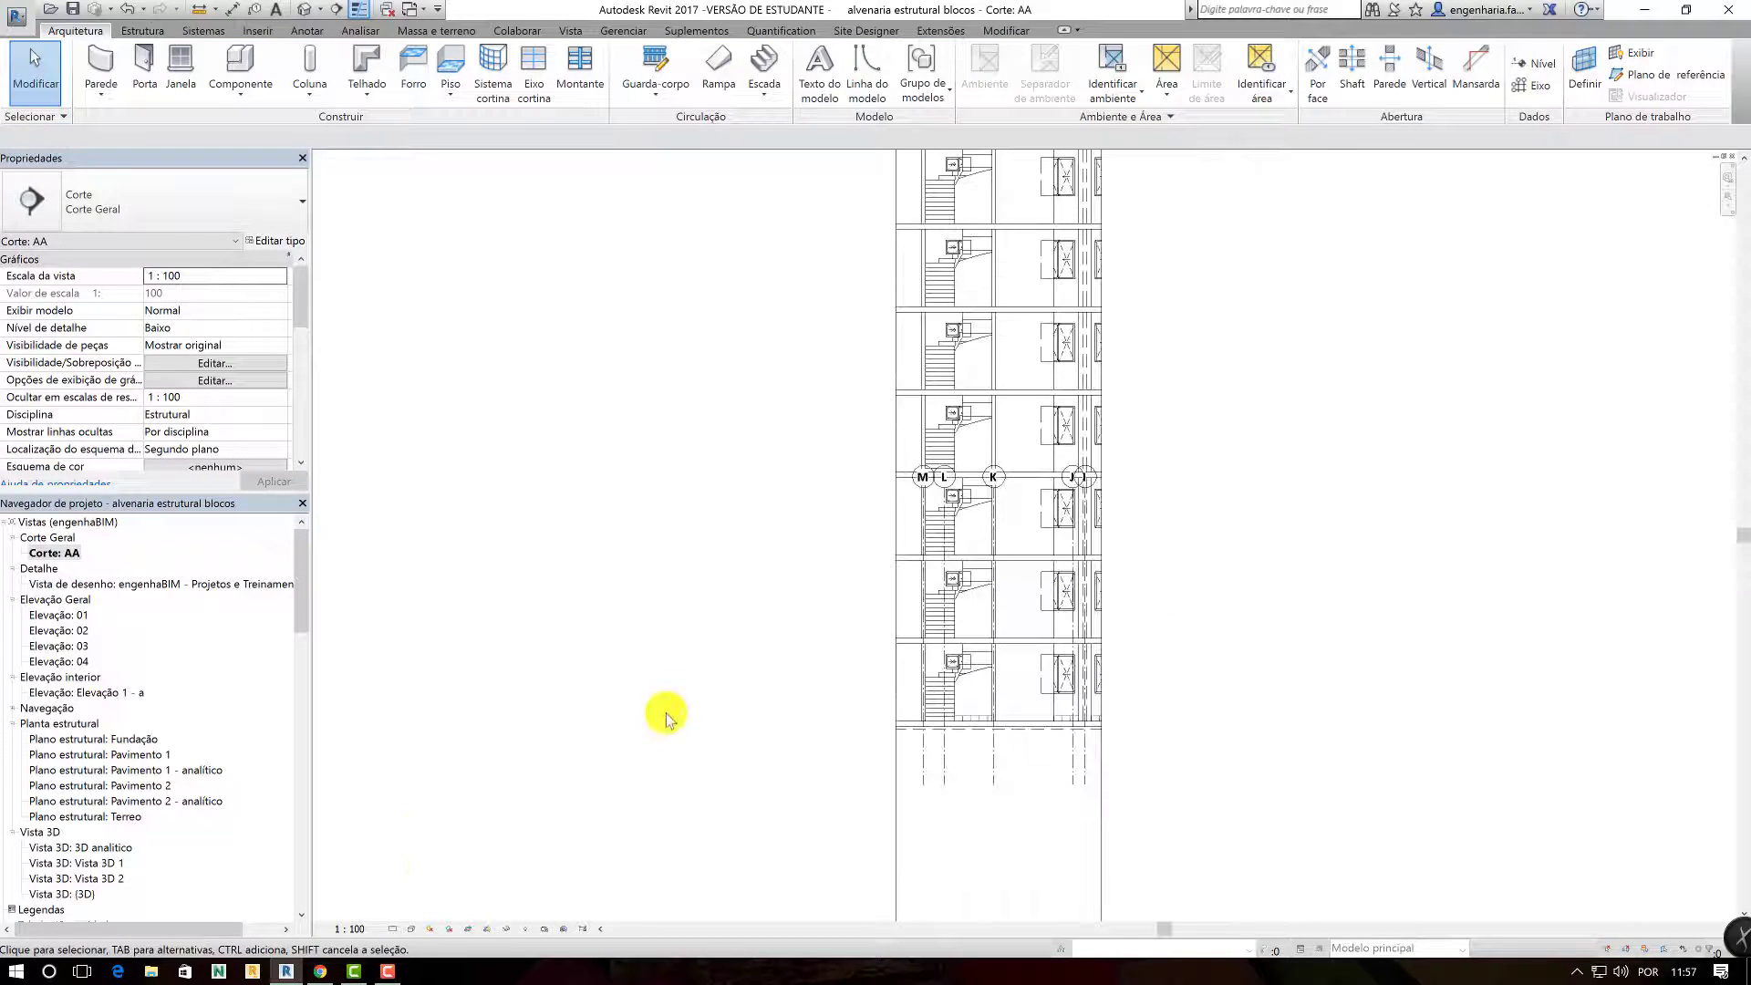
left_click(392, 929)
left_click(411, 929)
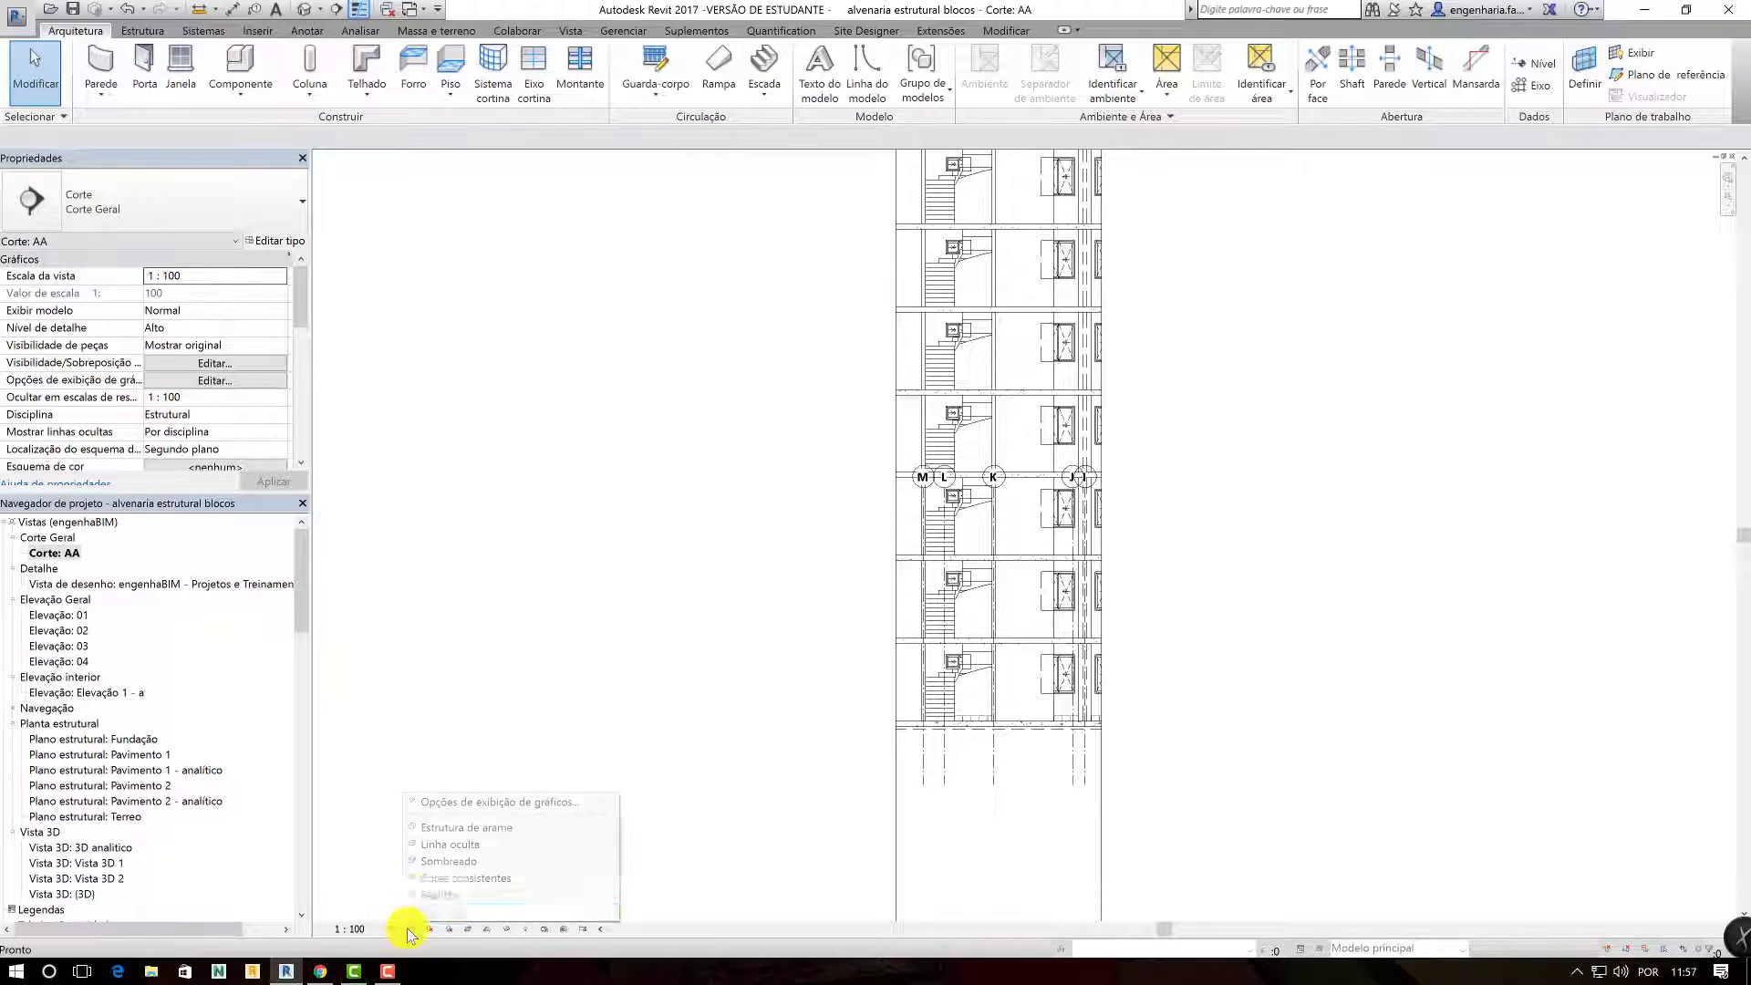
left_click(433, 879)
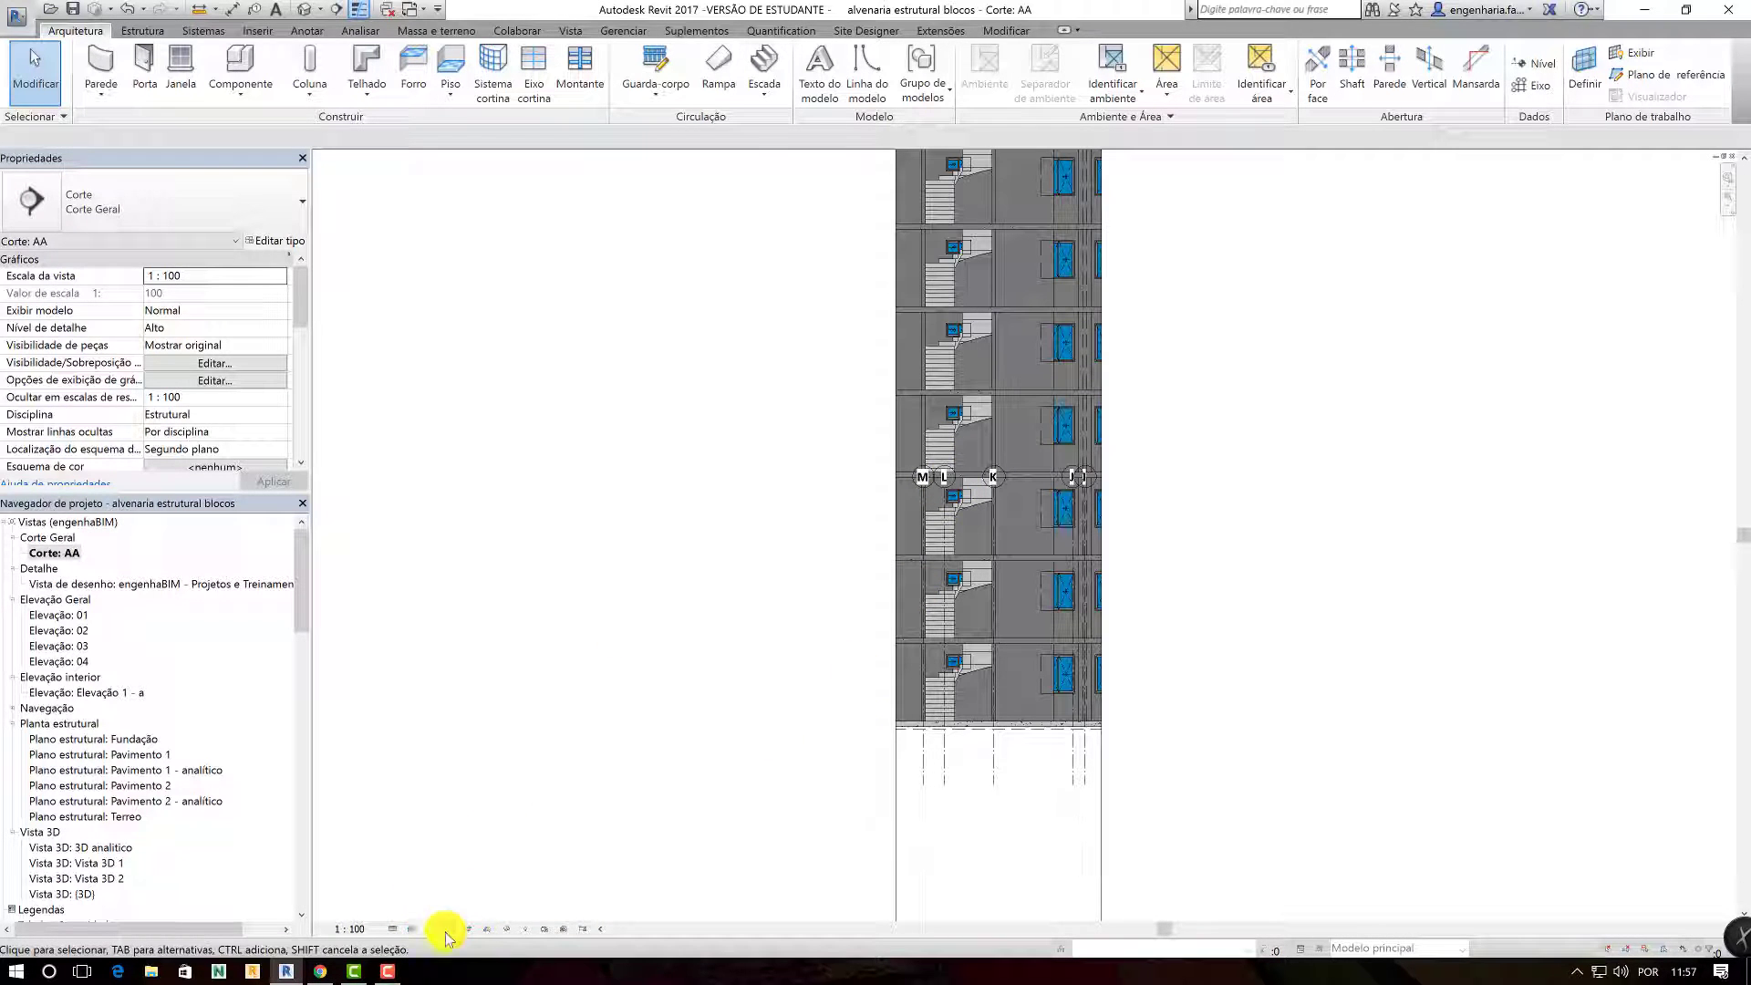
left_click(411, 929)
left_click(457, 865)
- Select the section's crop region and reposition it to frame the stairs and windows
scroll(1000, 478, "up", 2)
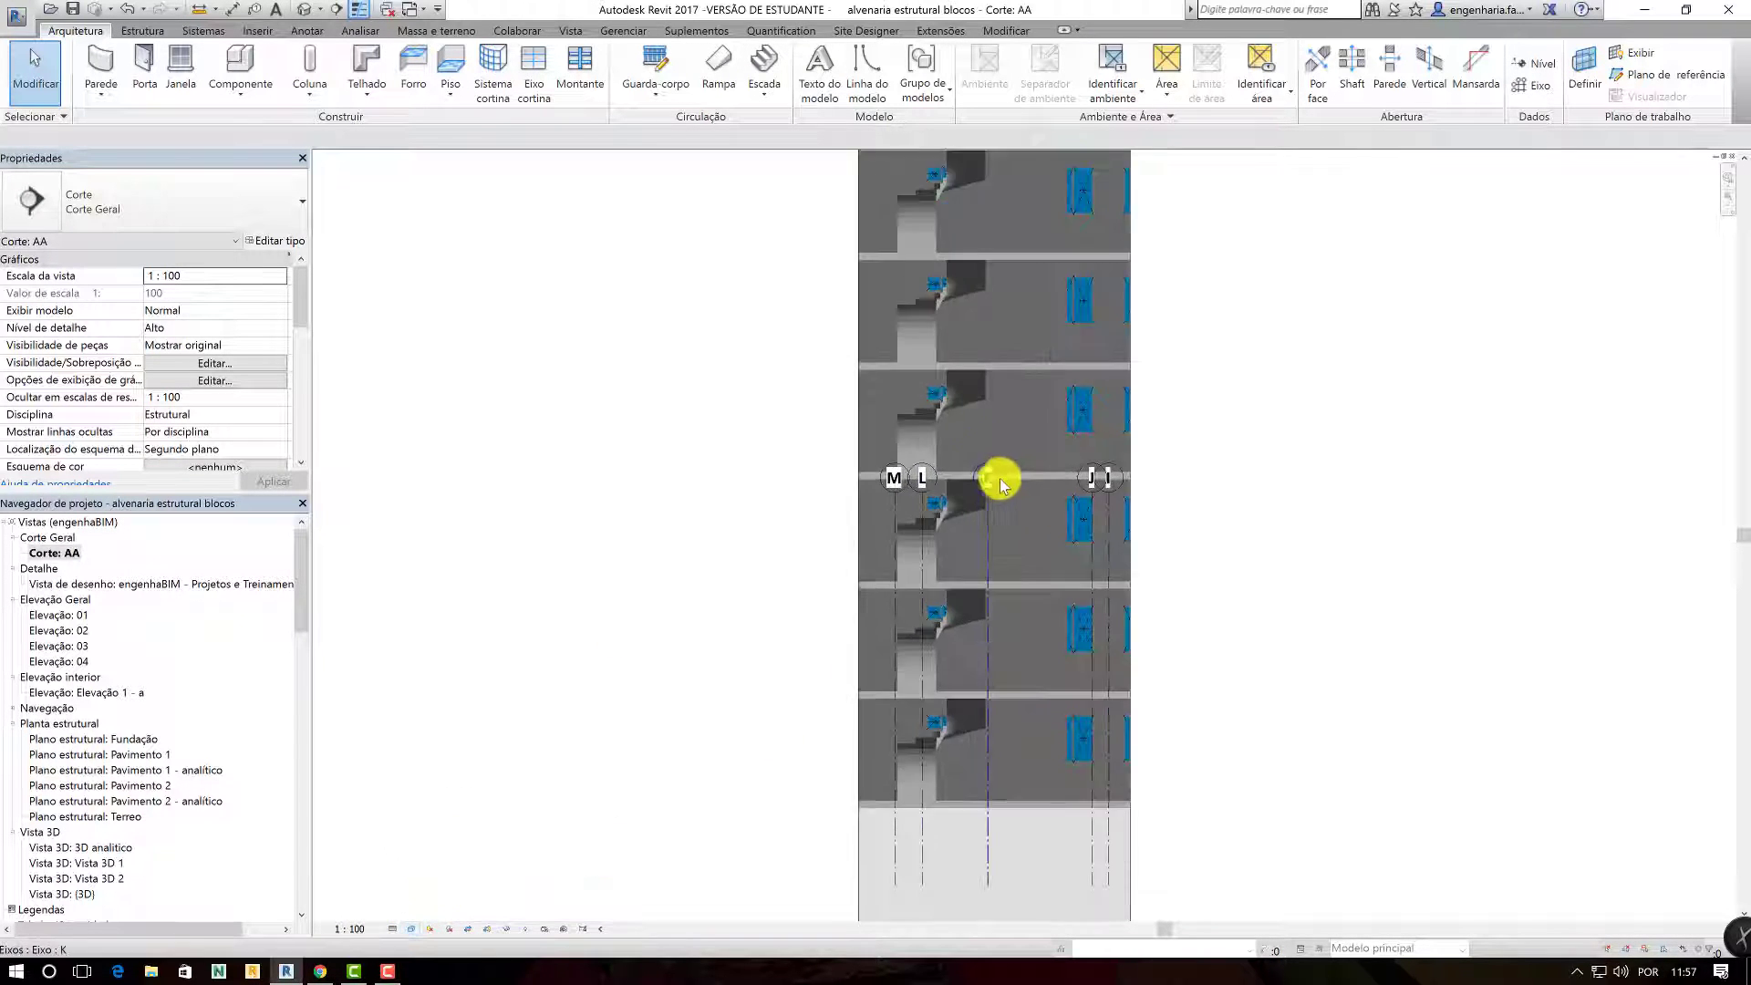
scroll(982, 538, "up", 2)
middle_click_drag(1020, 567, 958, 325)
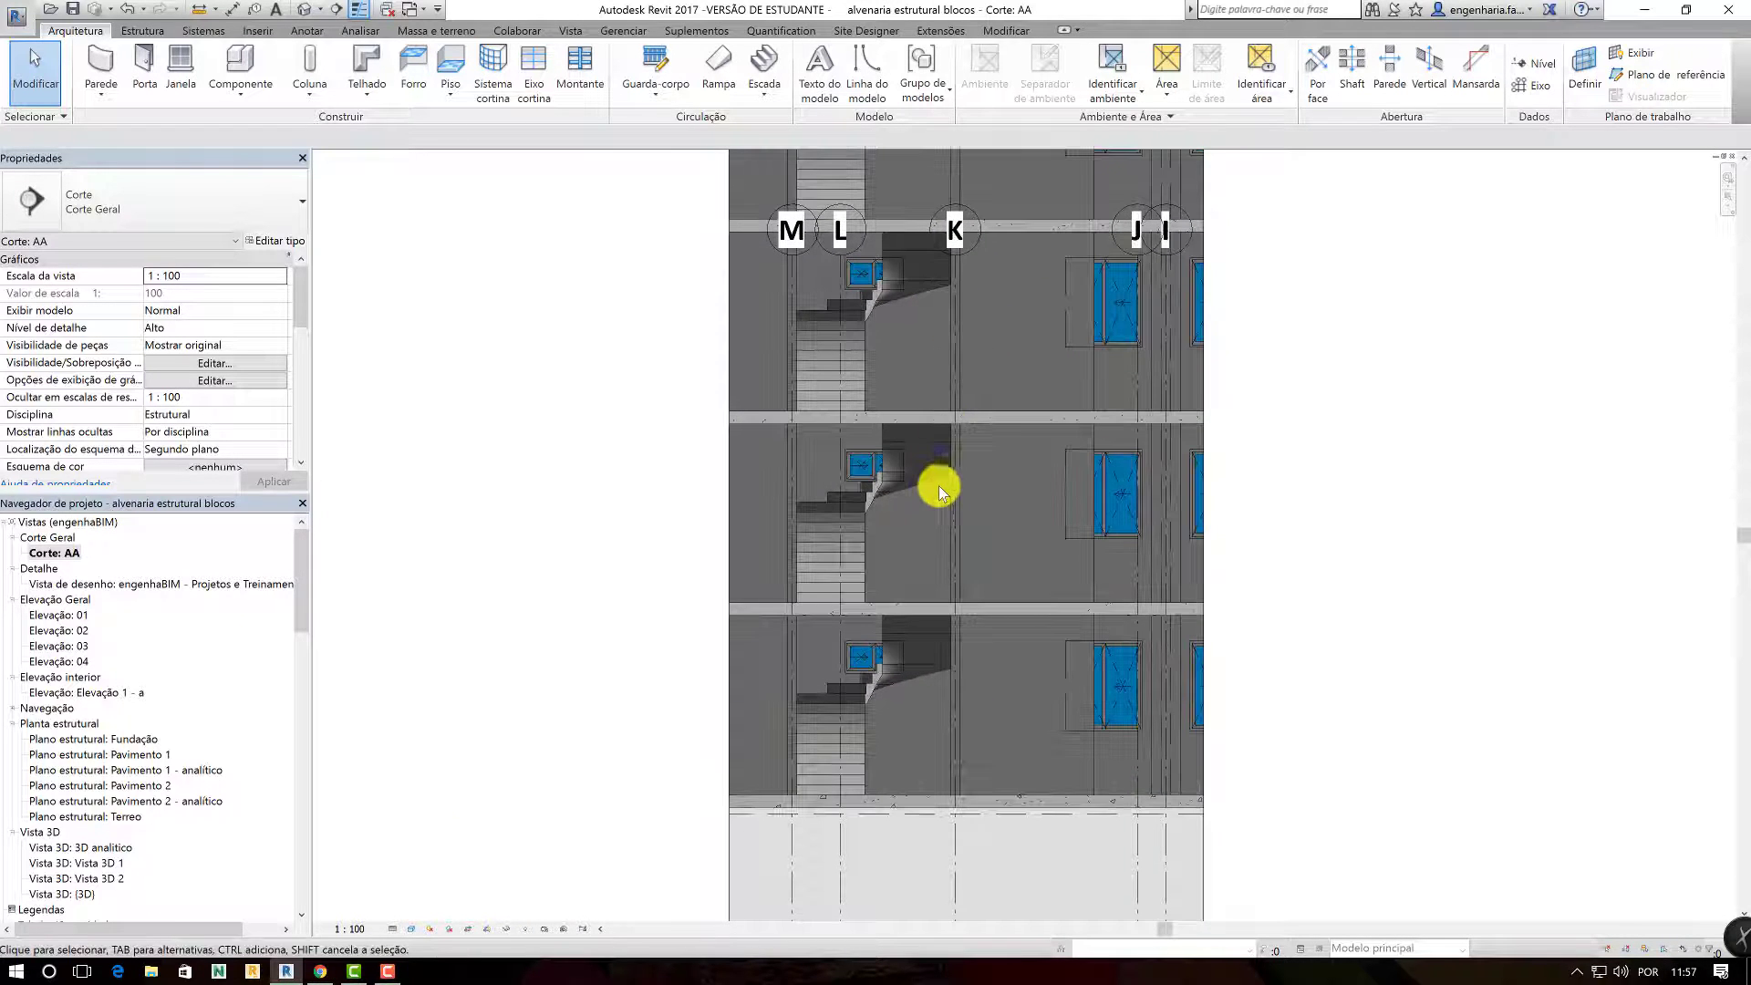
scroll(938, 485, "down", 2)
scroll(967, 511, "down", 2)
scroll(939, 639, "down", 2)
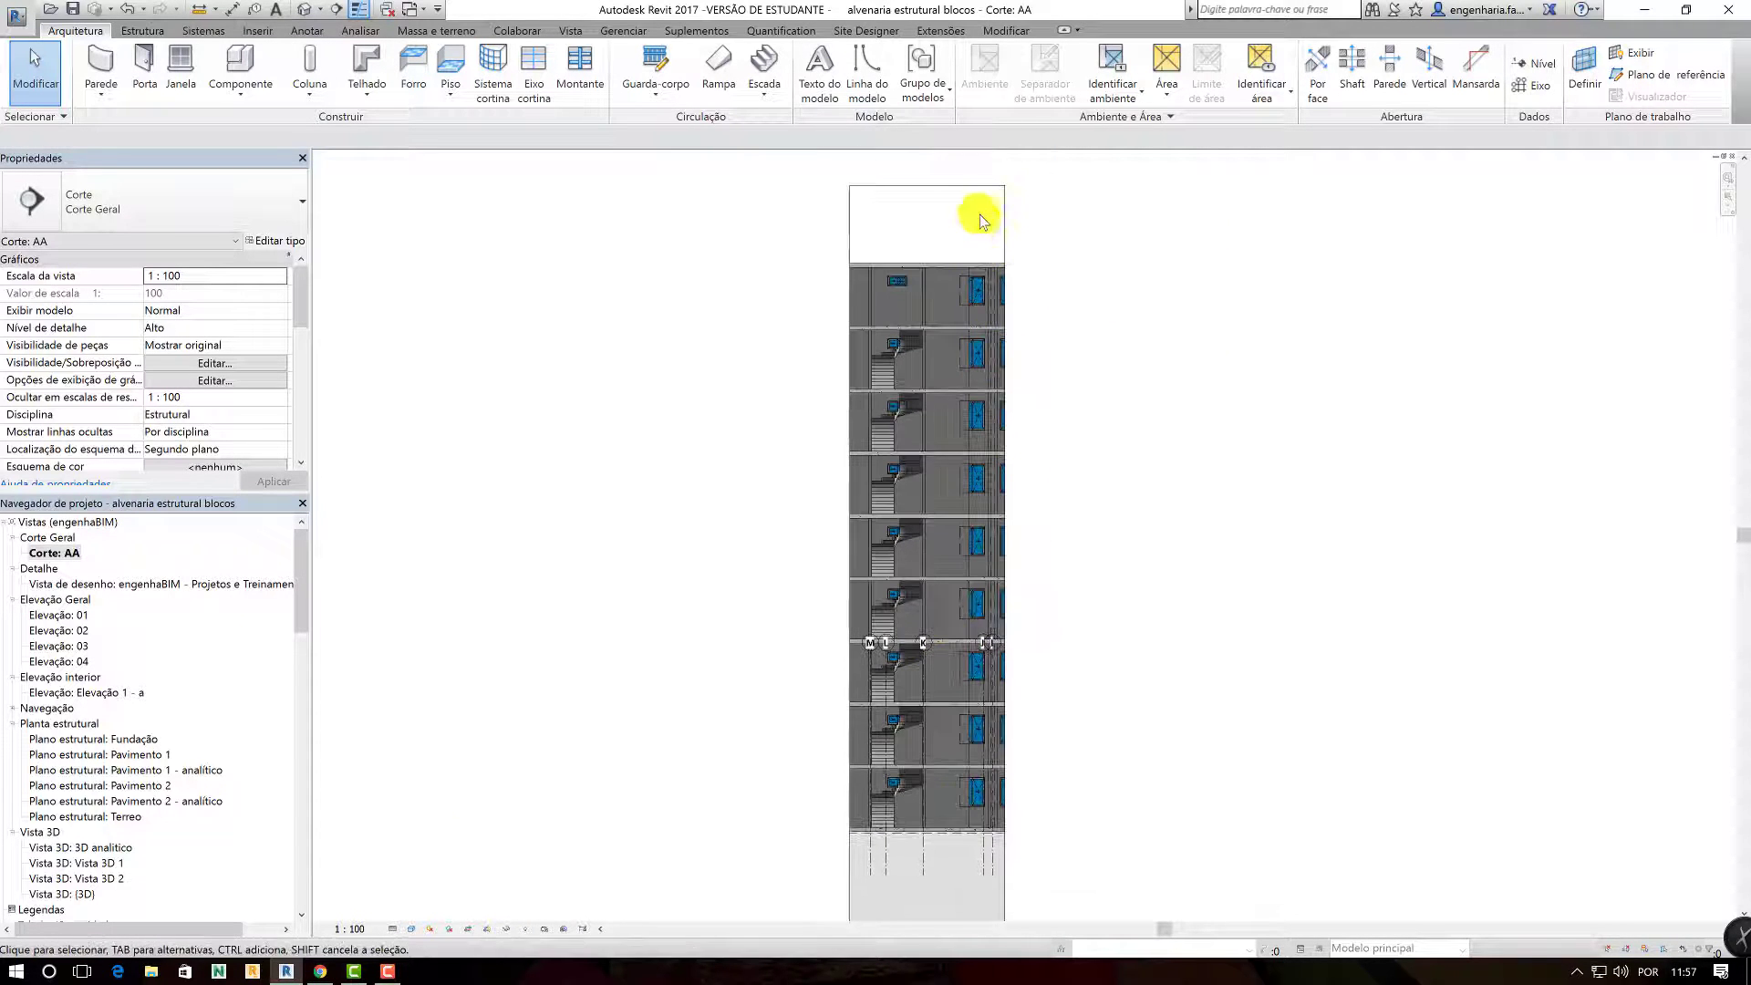
left_click(958, 196)
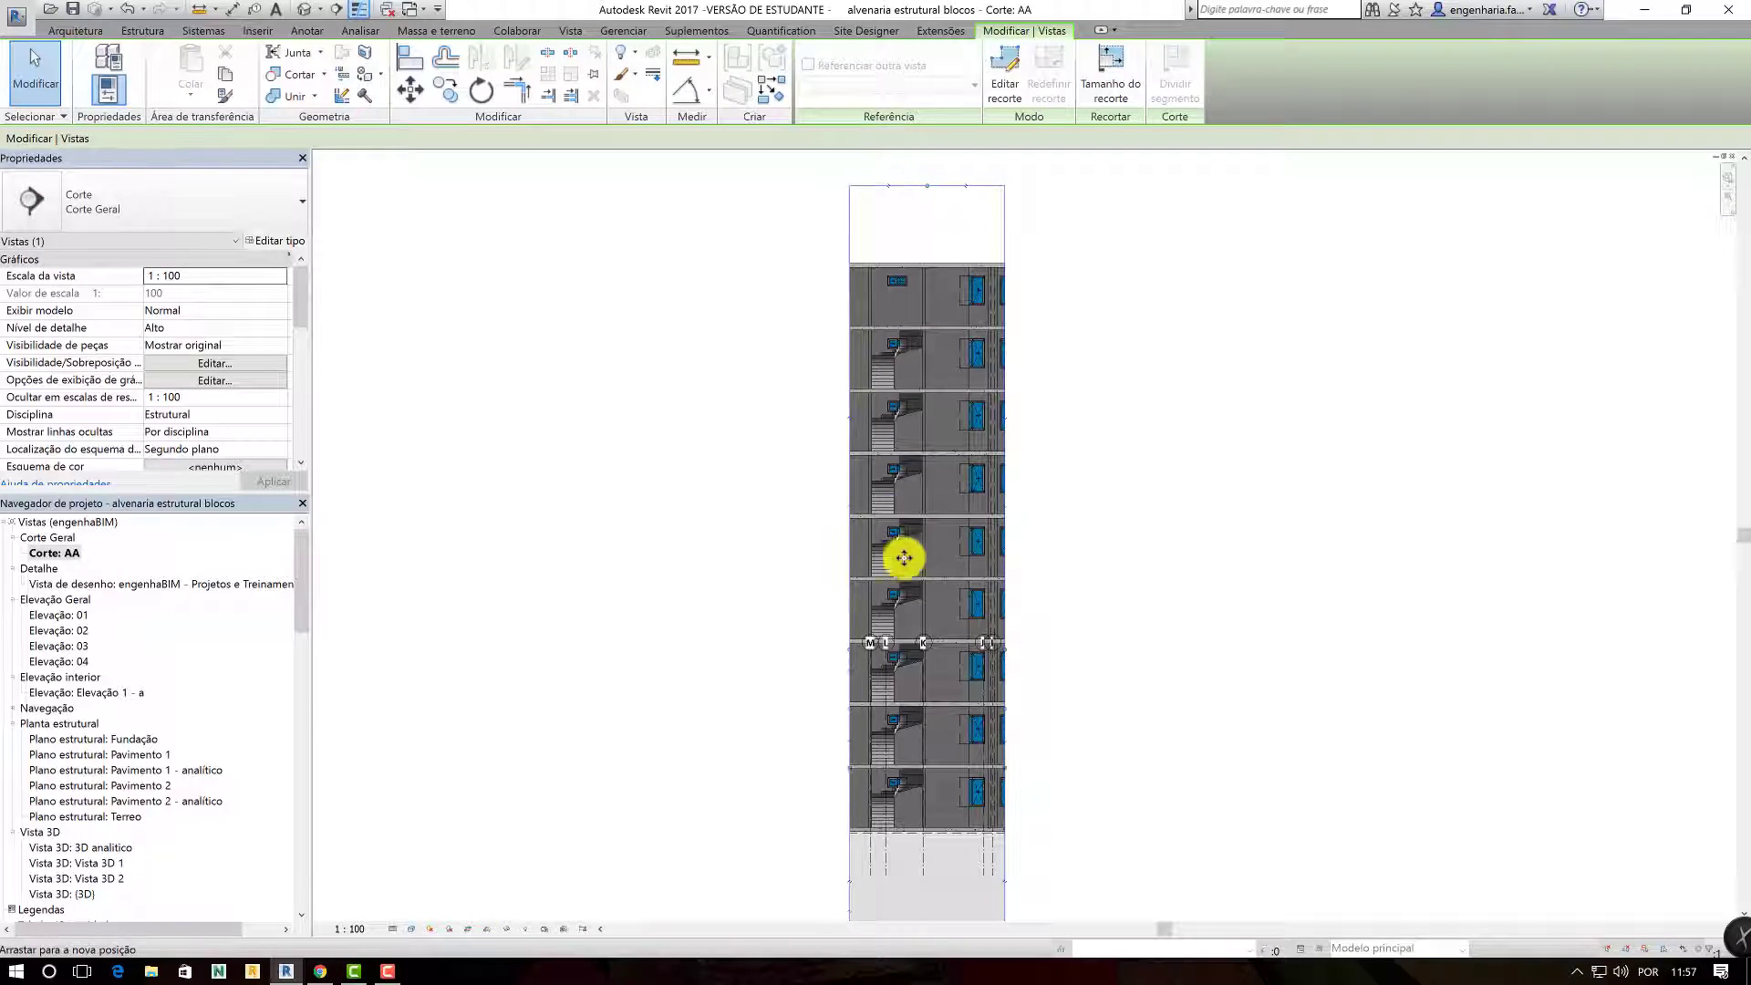
mouse_move(919, 629)
left_mouse_down()
mouse_move(918, 684)
mouse_move(1193, 586)
mouse_move(707, 613)
mouse_move(763, 547)
left_mouse_up()
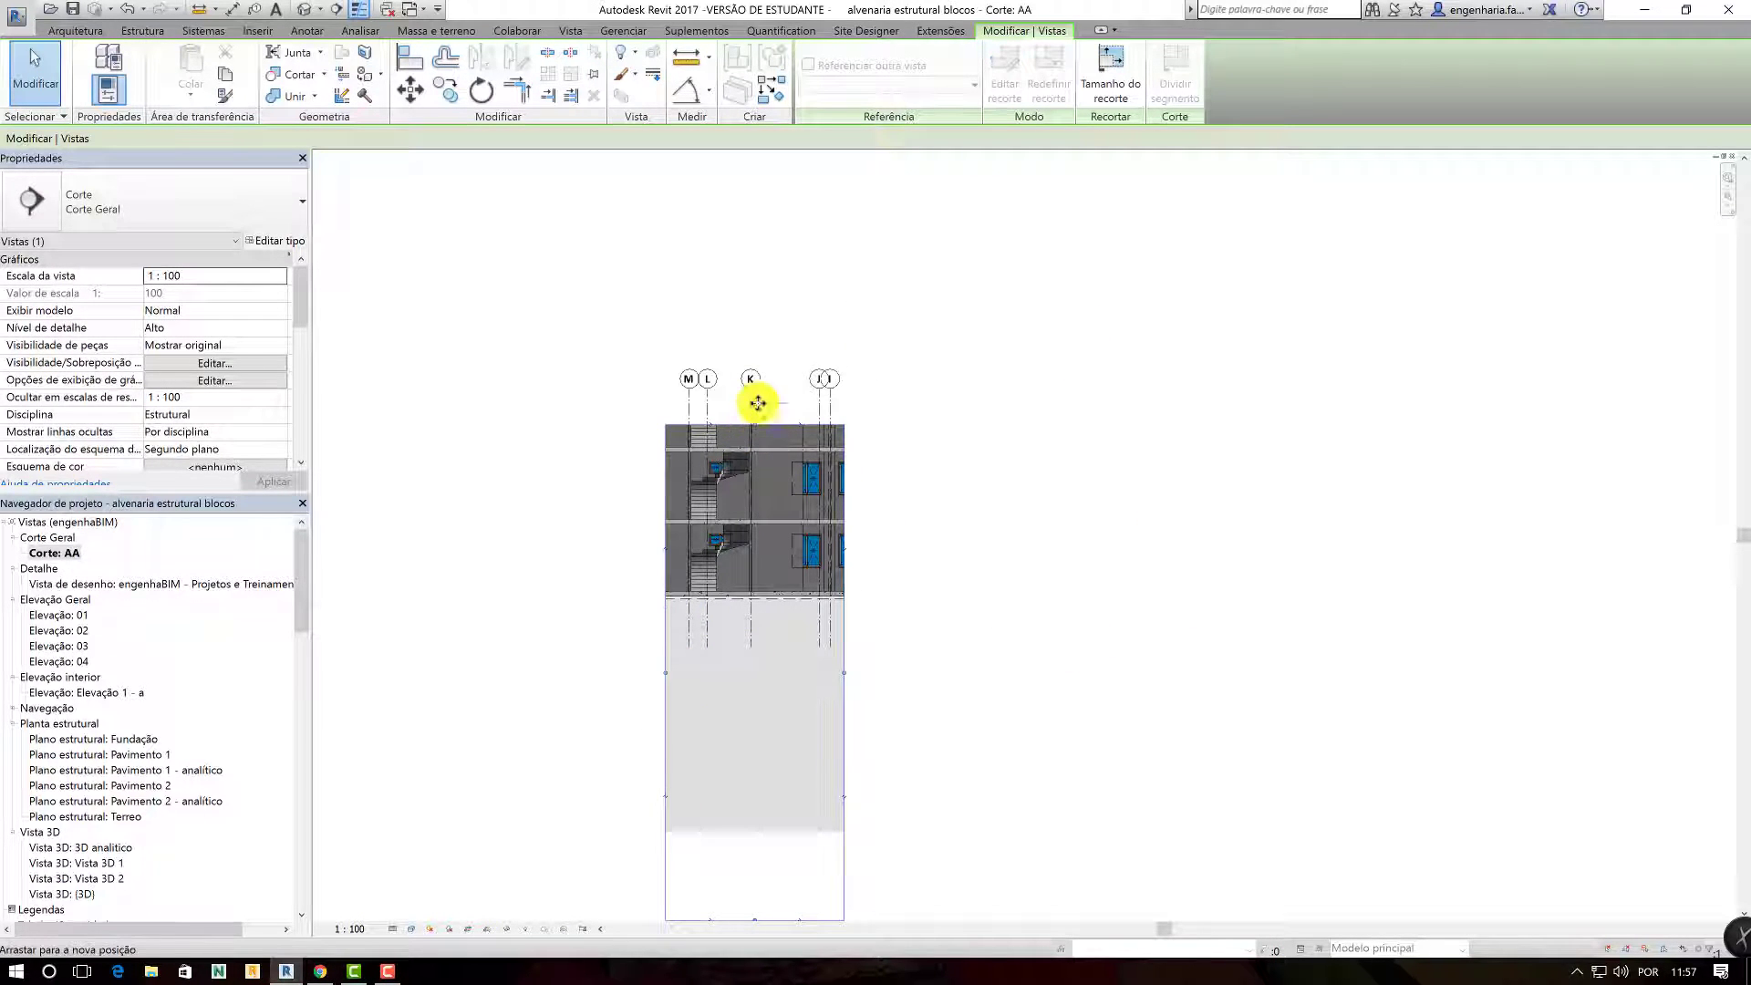
scroll(757, 401, "up", 2)
scroll(762, 547, "up", 2)
scroll(685, 365, "up", 2)
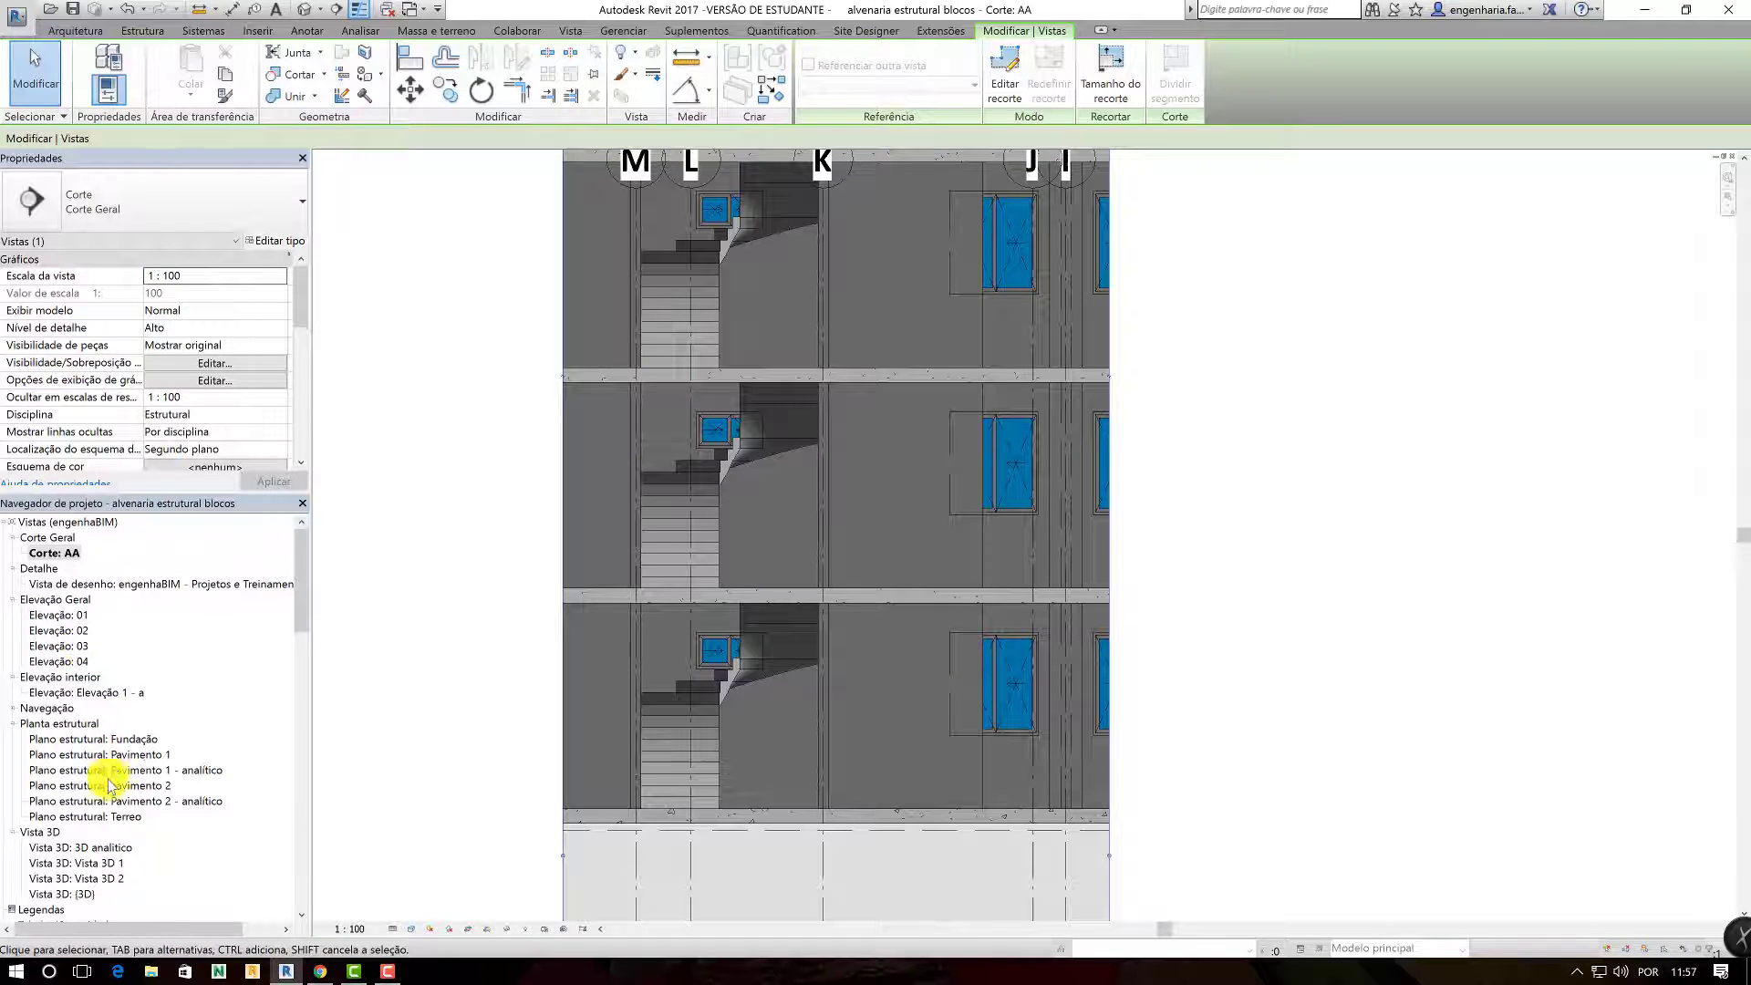
- Back on the Terreo plan, split section AA's line near the middle wall
double_click(87, 816)
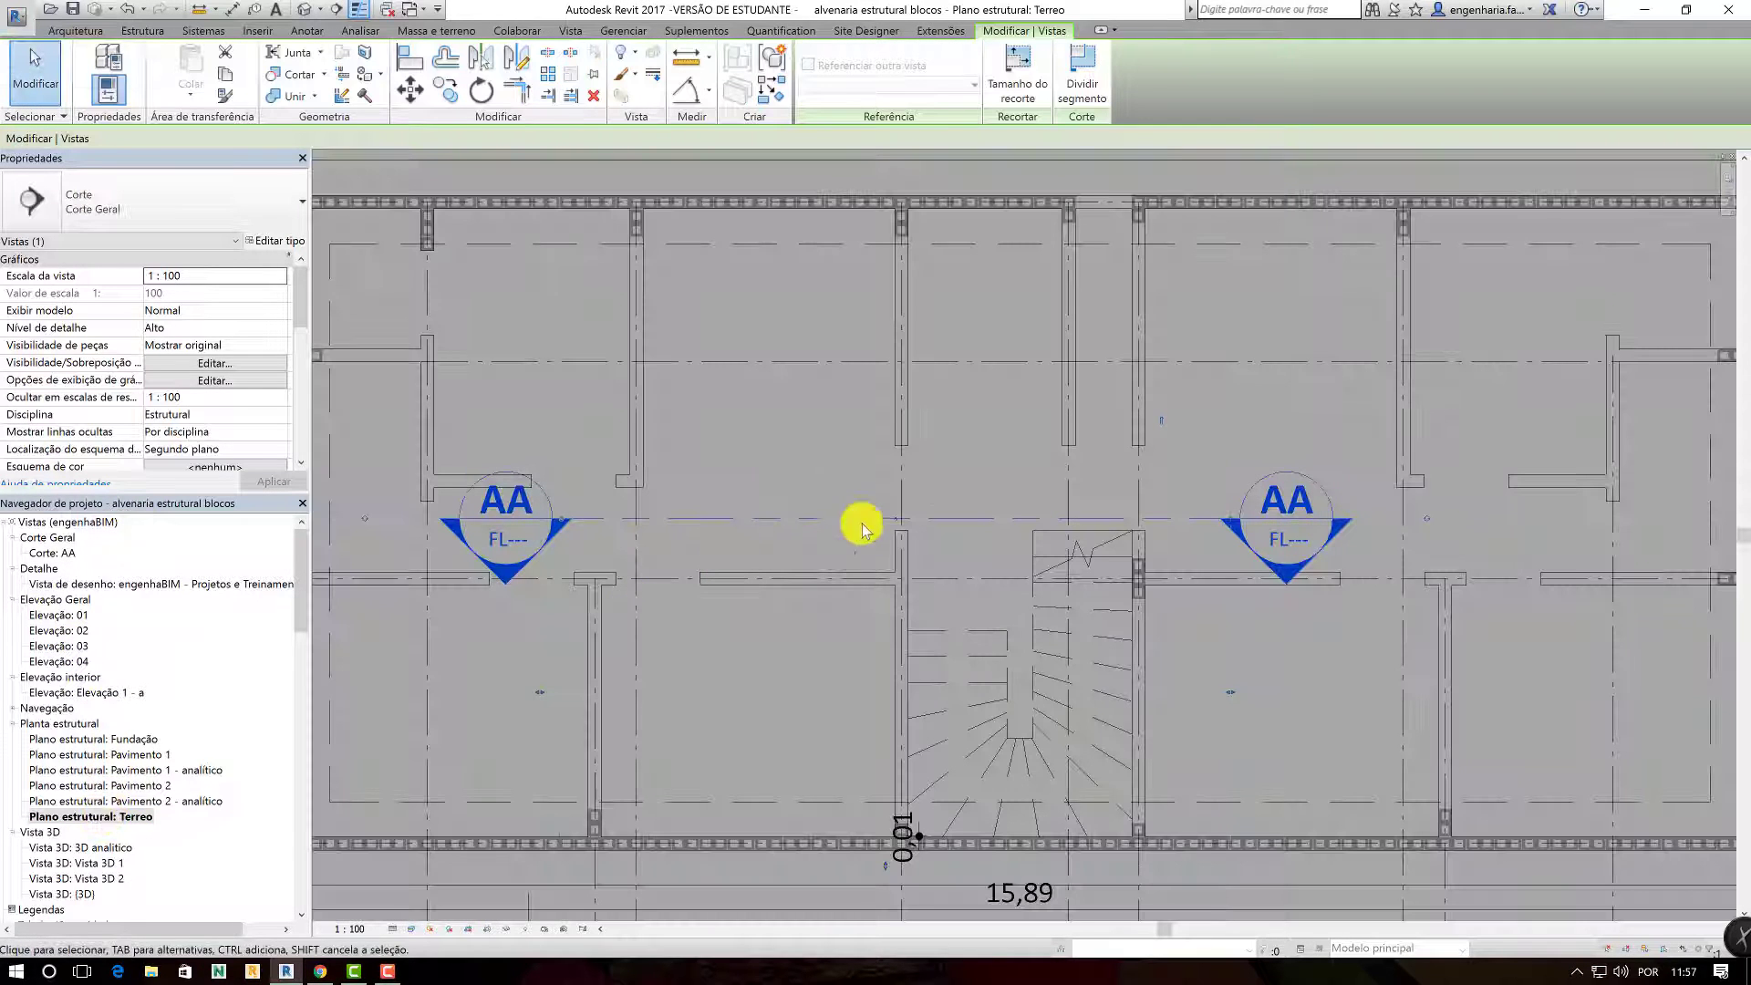
left_click(1082, 78)
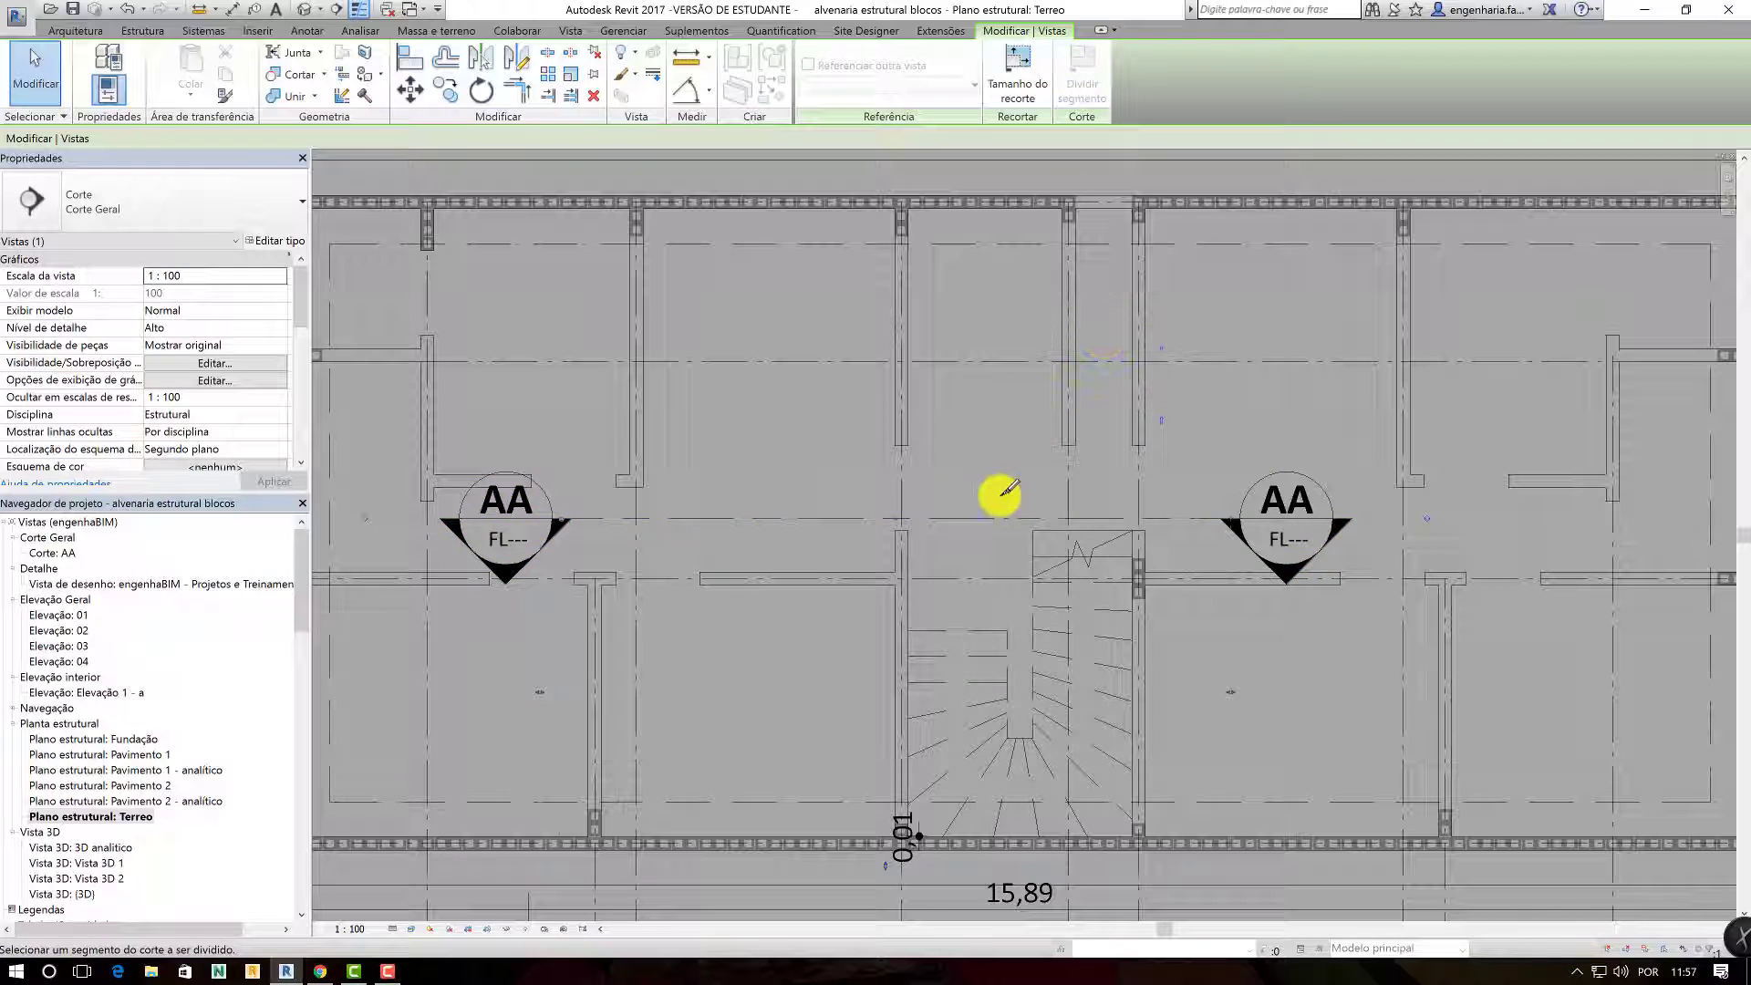
left_click(1048, 517)
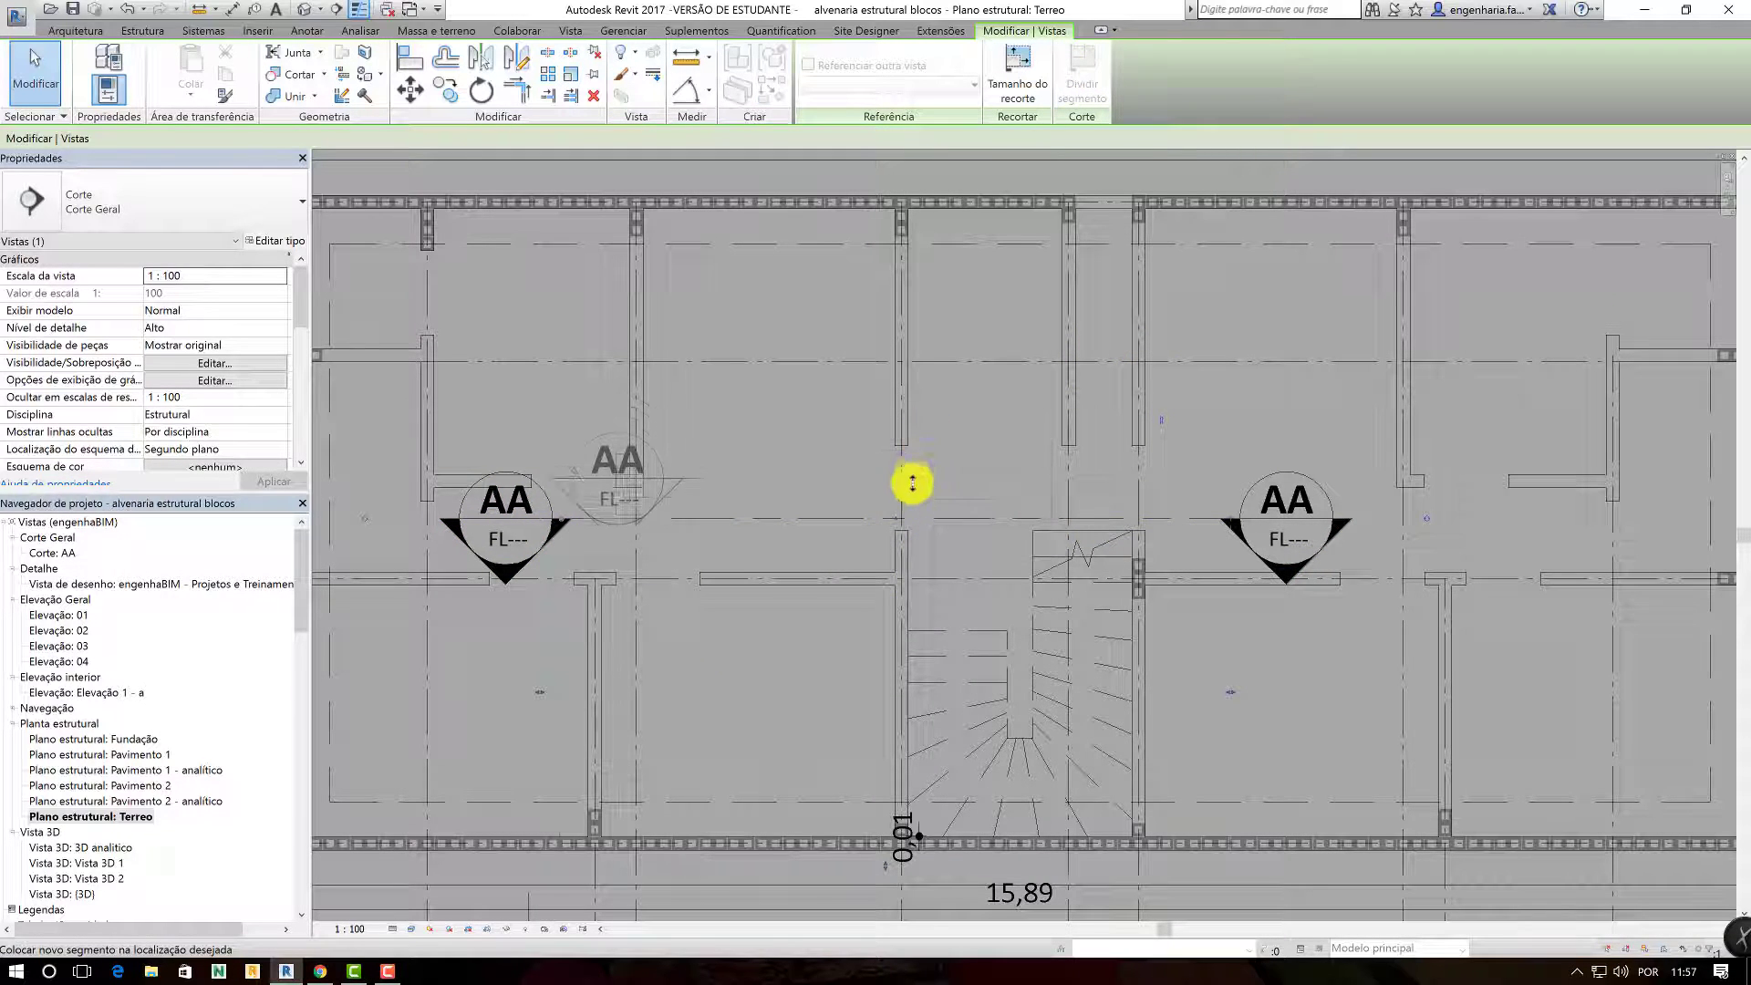
left_click(967, 498)
- Raise the right part of section AA and place its jog just left of the stair wall
left_click(1165, 519)
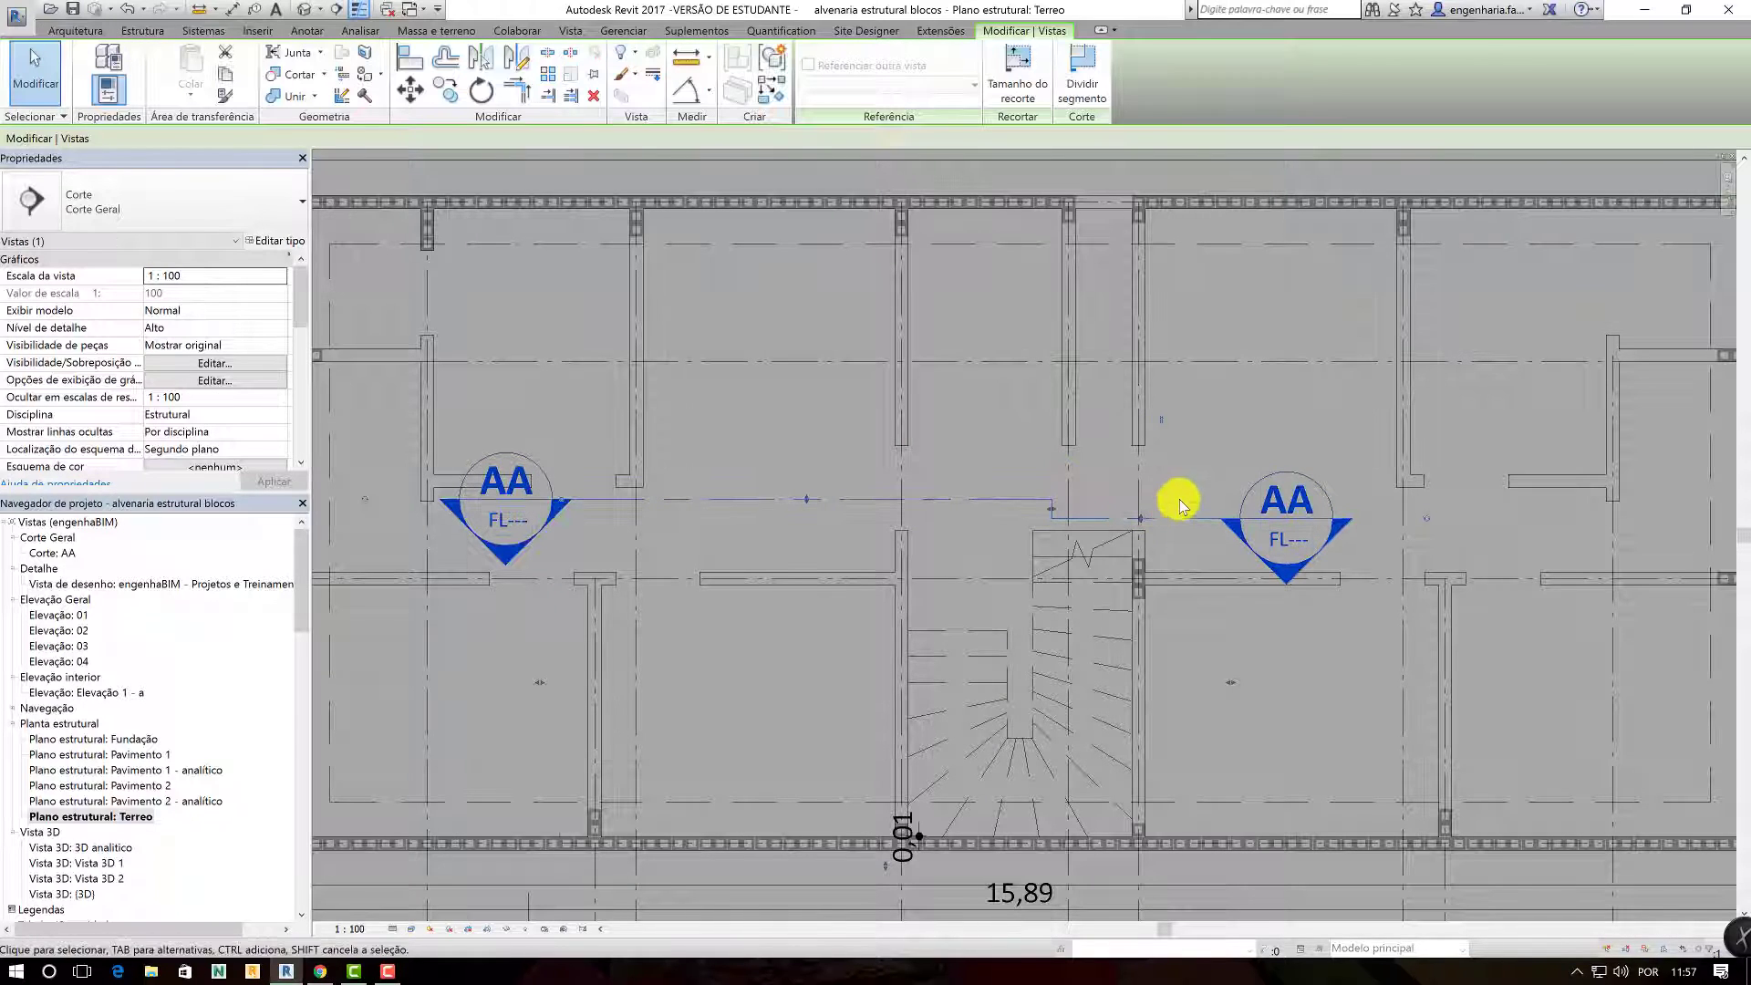
left_click_drag(1140, 518, 1141, 331)
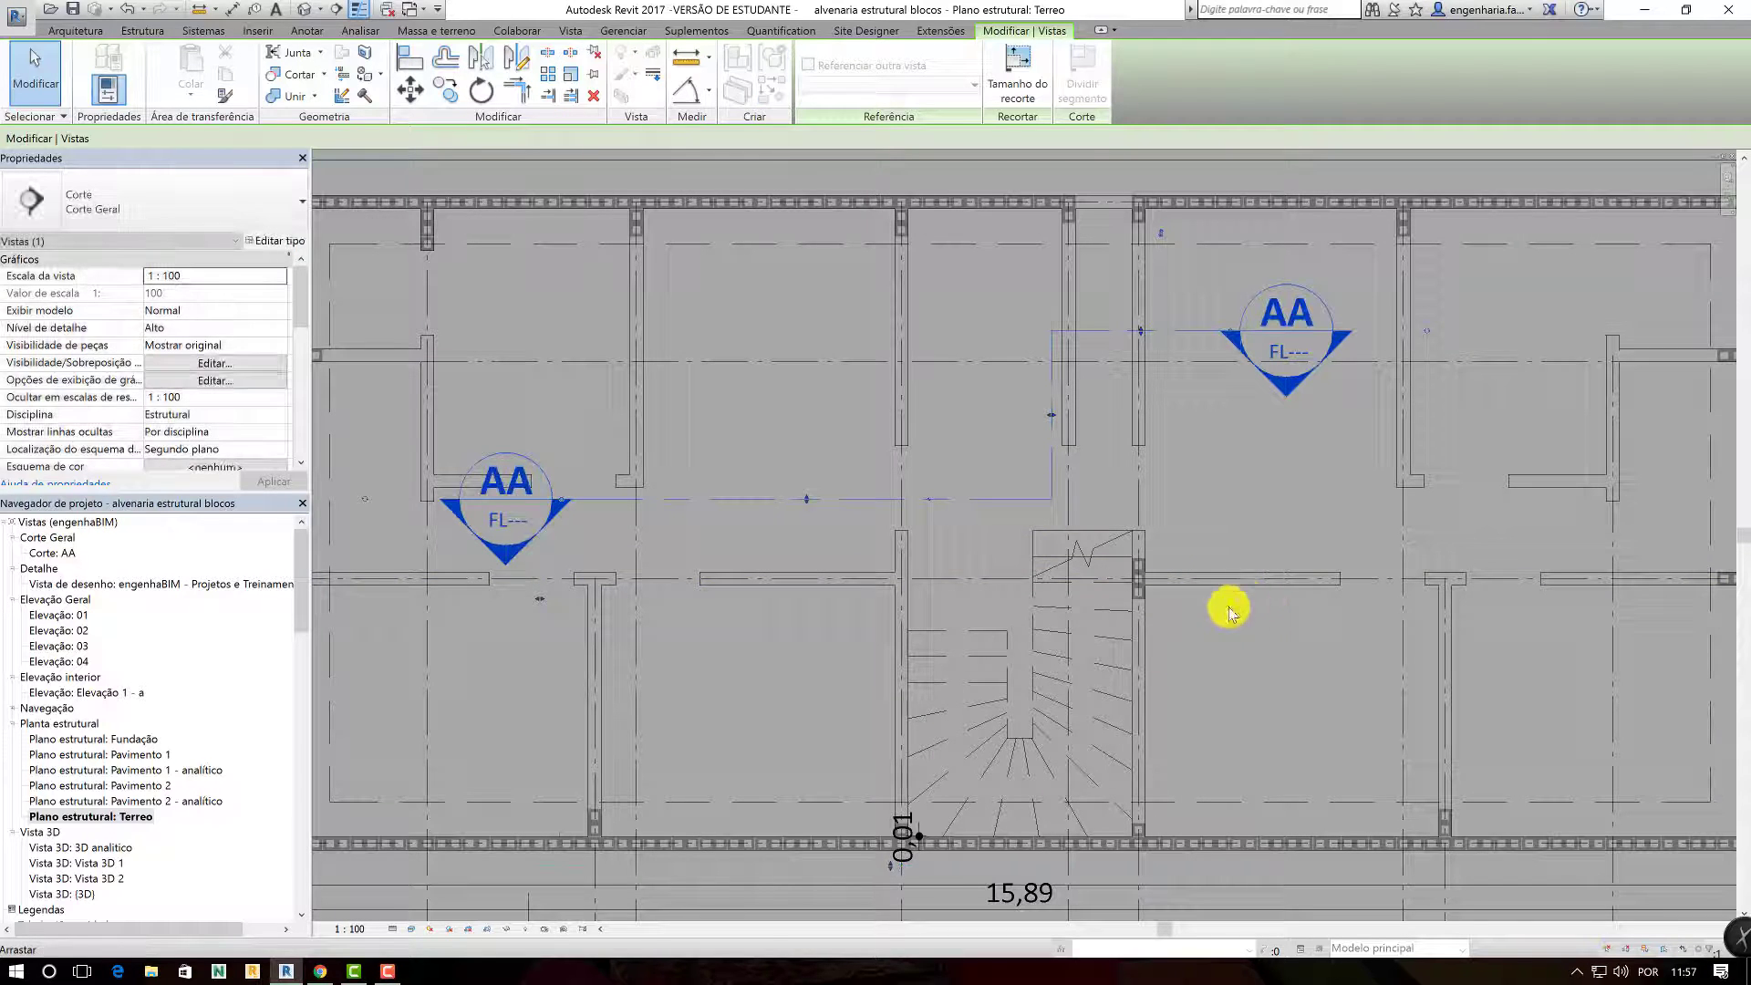
mouse_move(898, 871)
left_mouse_down()
mouse_move(880, 588)
mouse_move(881, 880)
left_mouse_up()
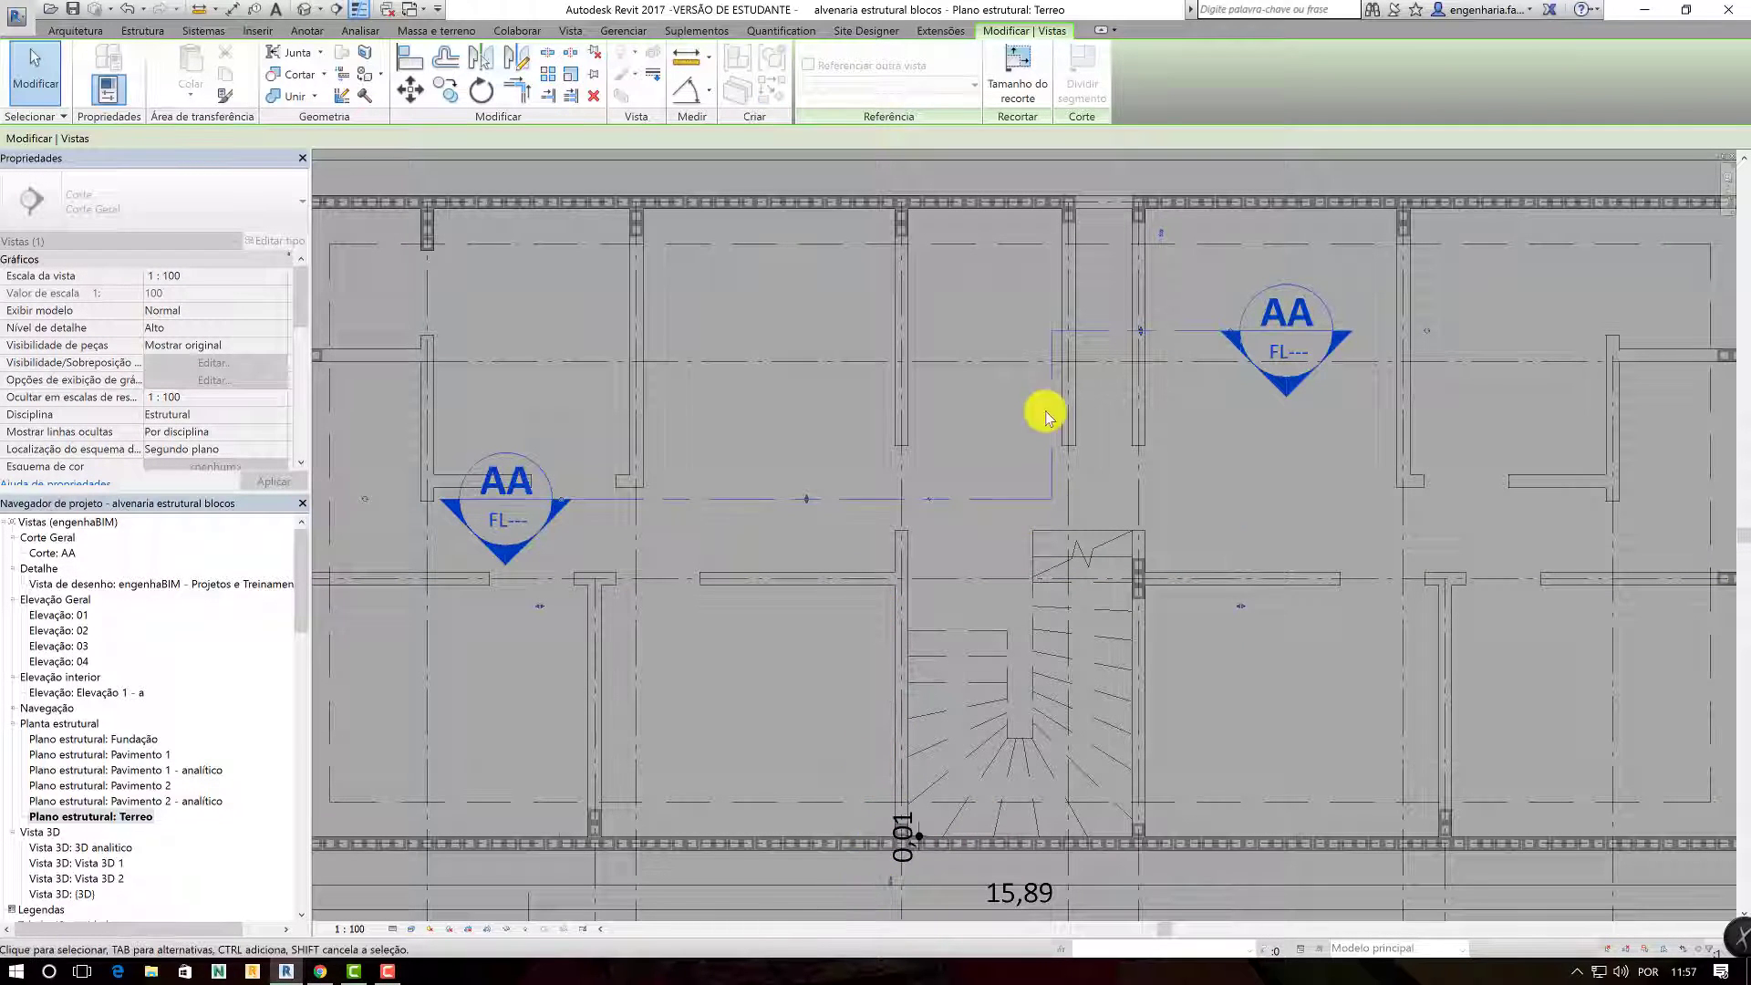
left_click_drag(1049, 419, 1026, 415)
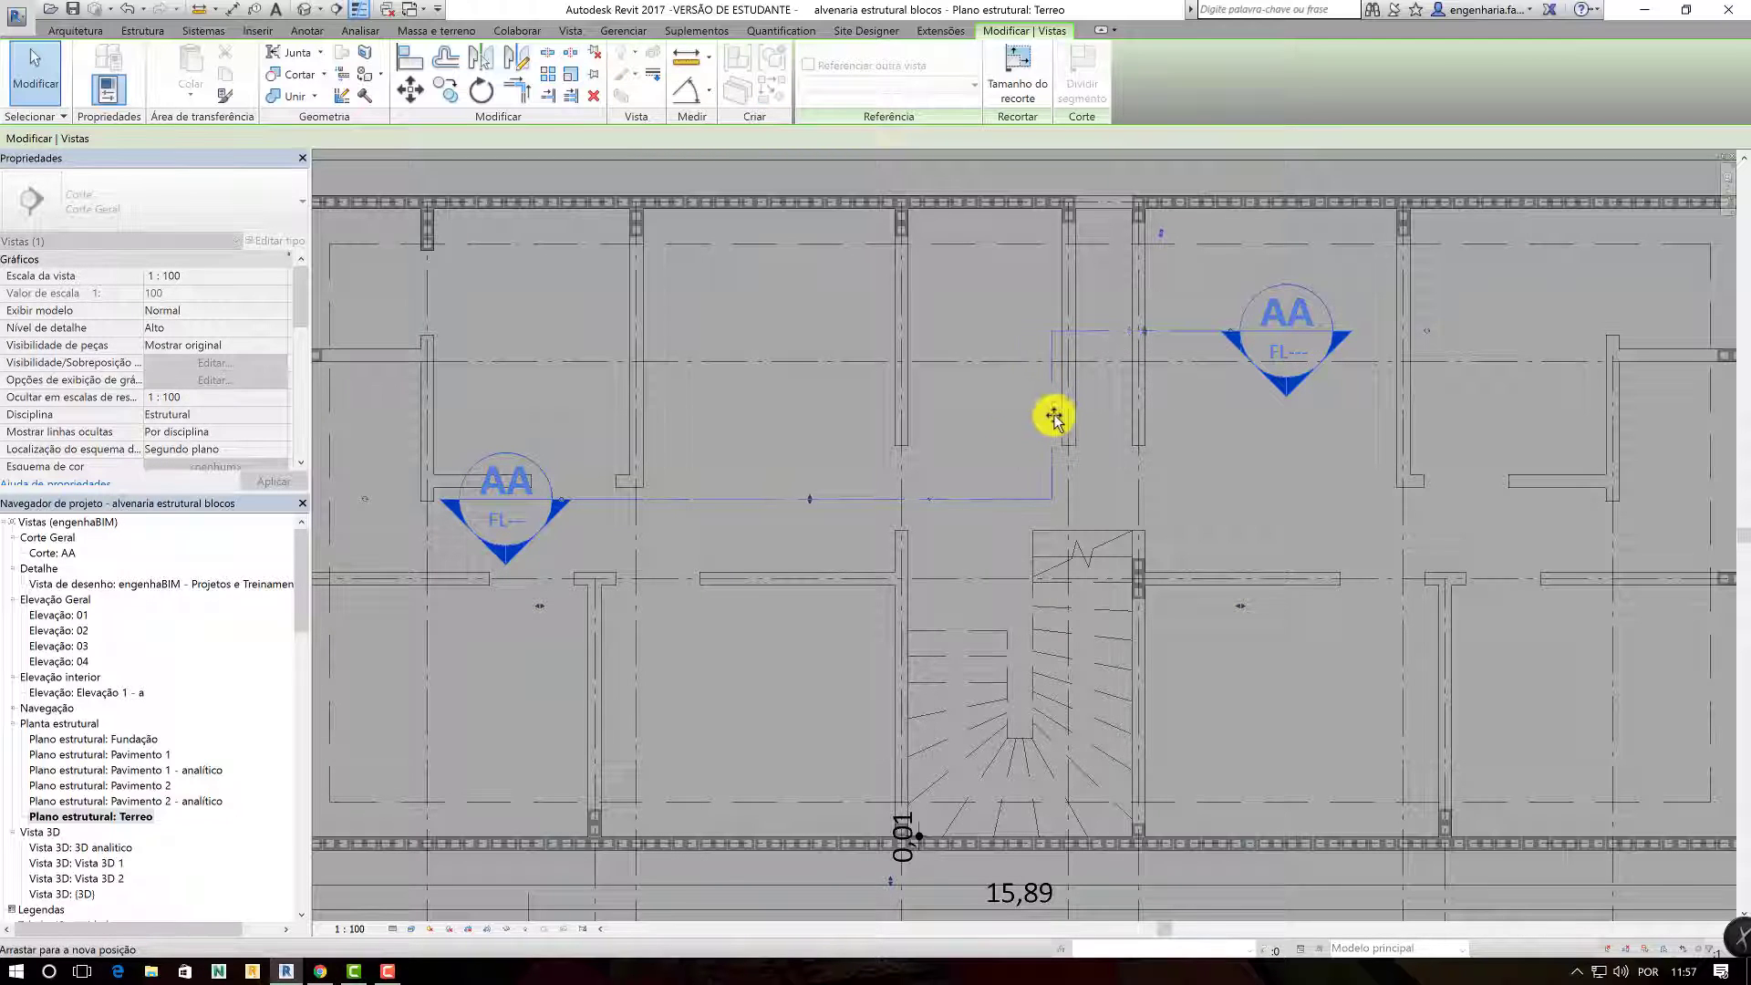
left_click_drag(1024, 415, 1022, 410)
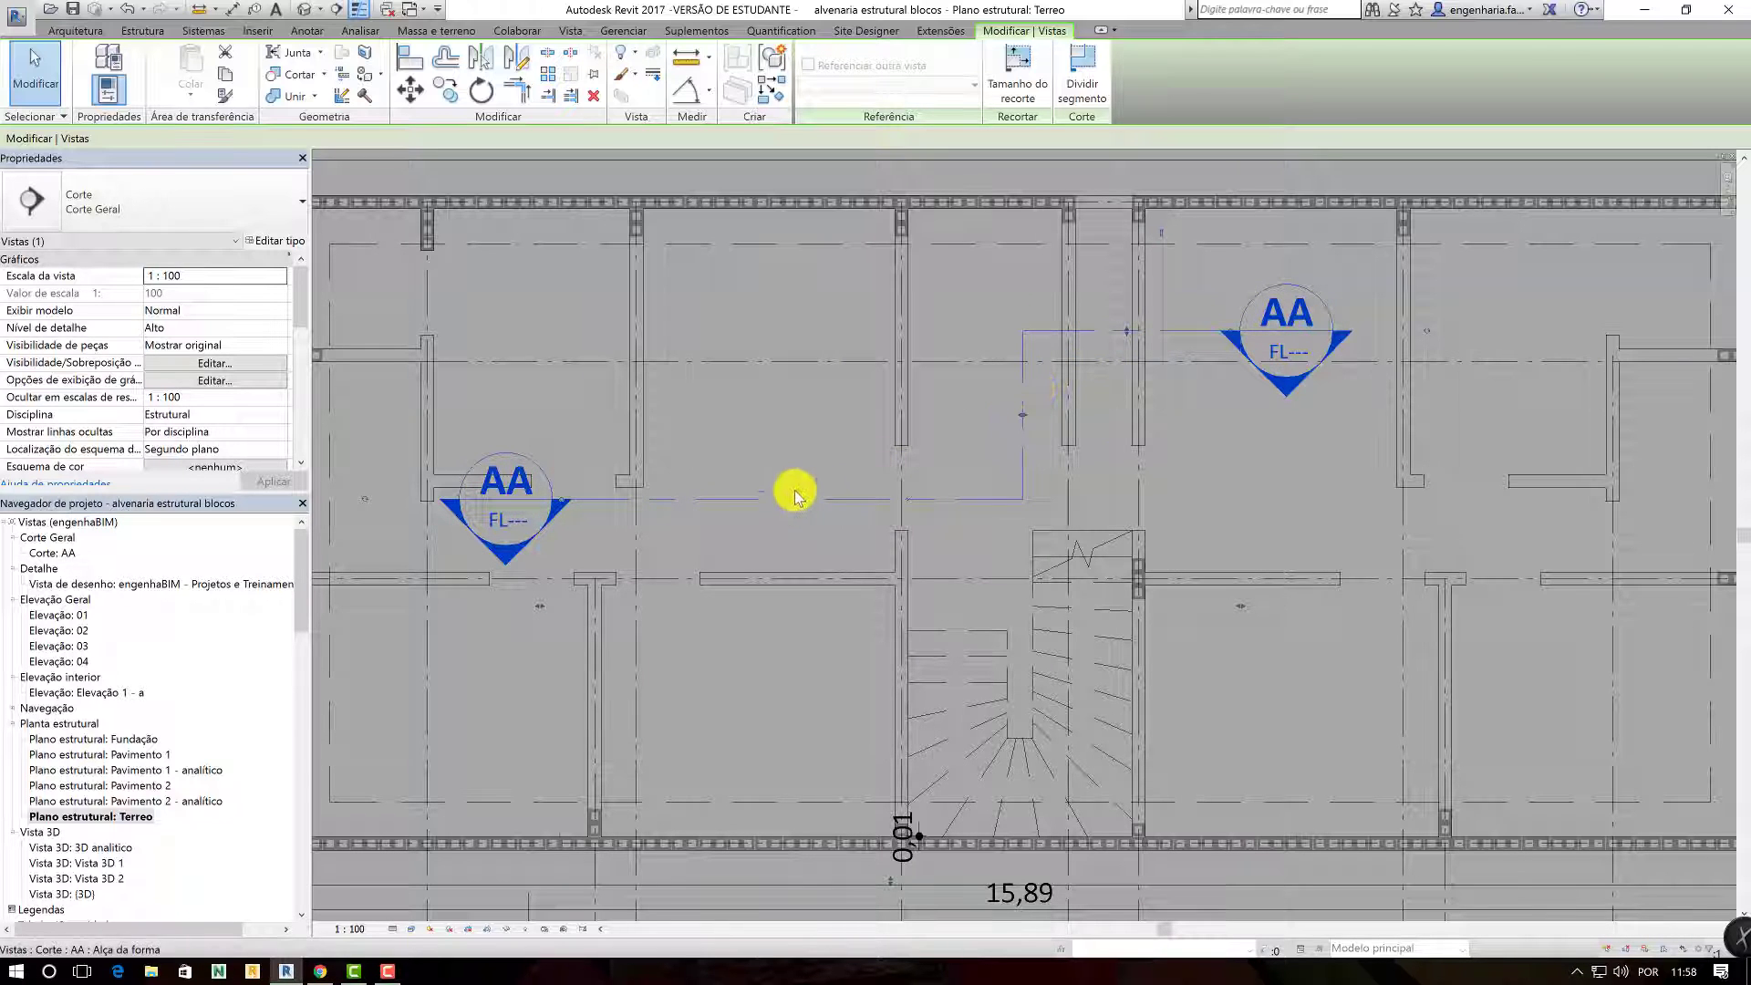
left_click(1429, 470)
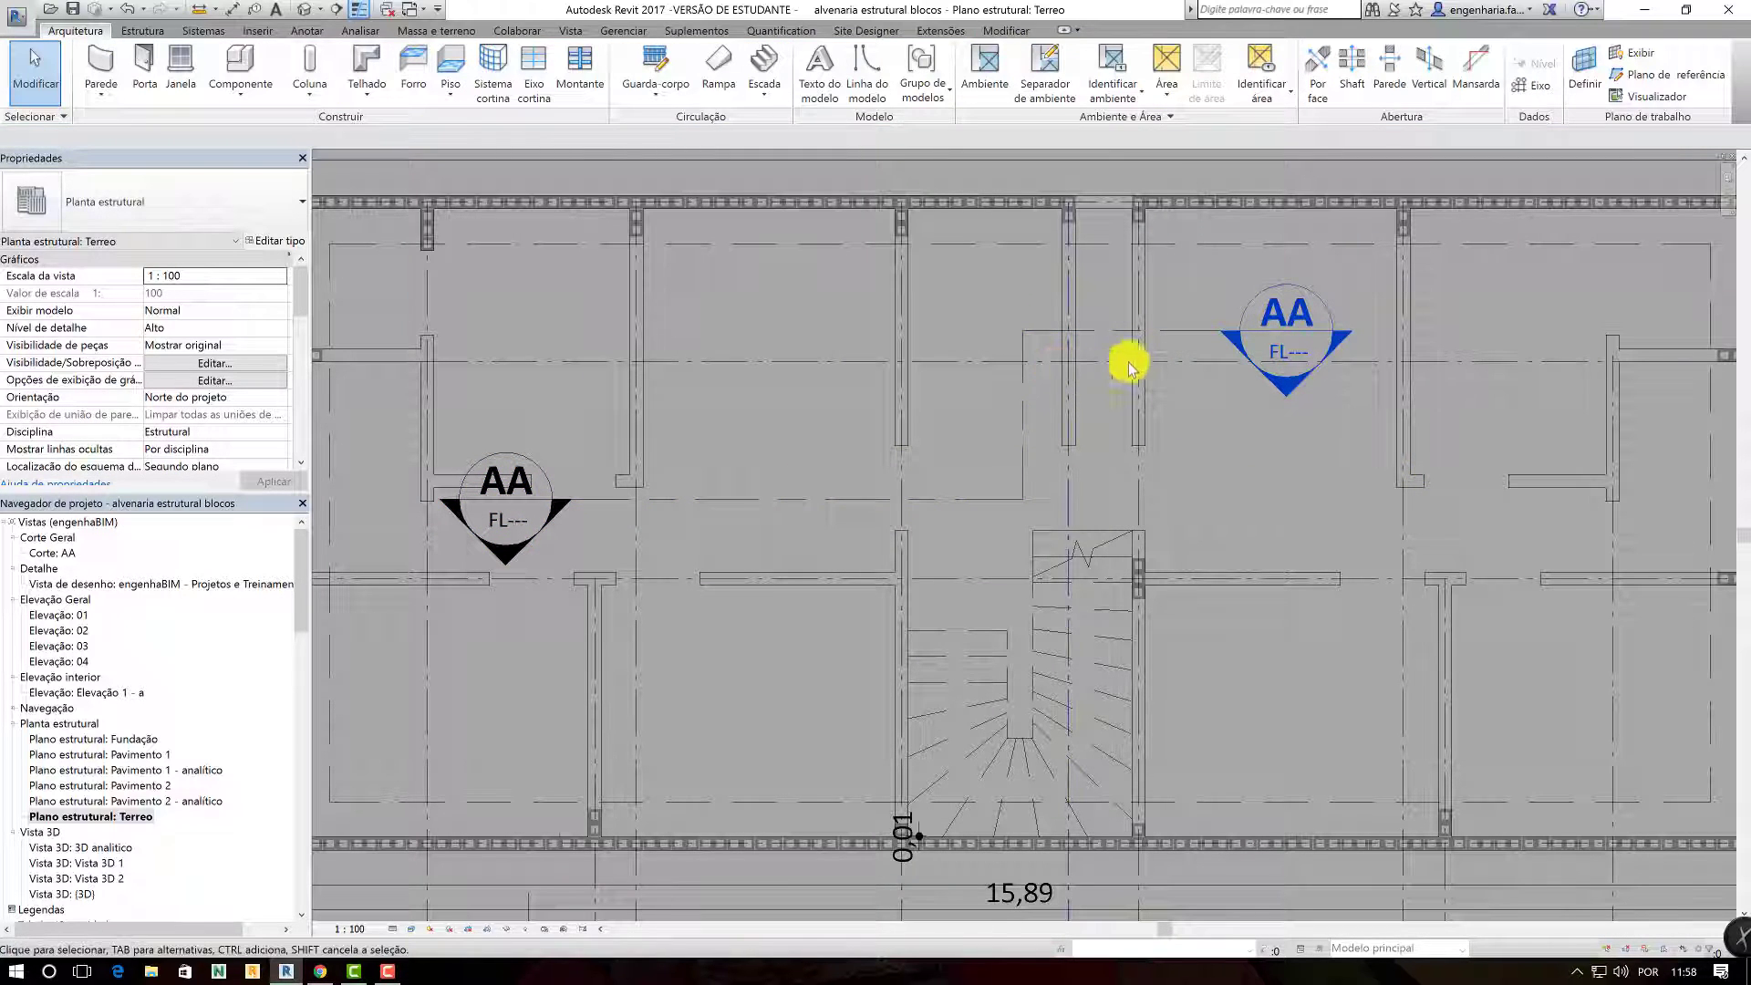
- Reopen the Corte: AA view and zoom in on the regenerated stair and window cut
double_click(1290, 390)
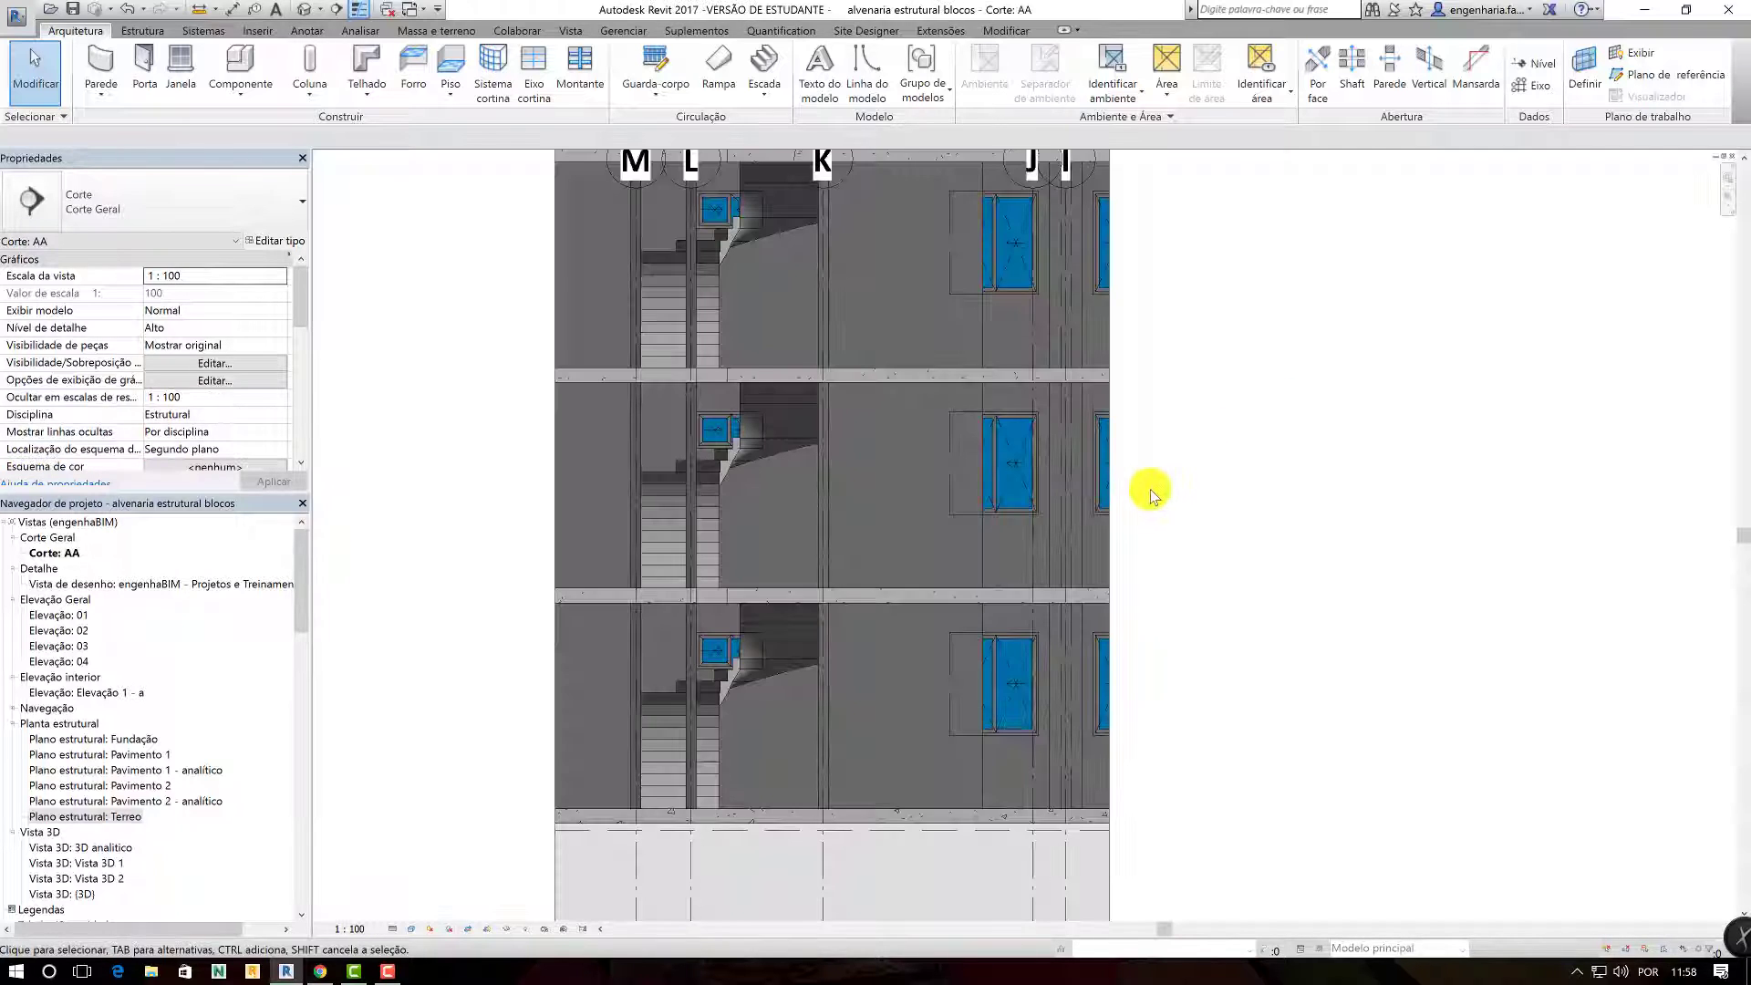
scroll(617, 527, "up", 1)
scroll(616, 527, "up", 2)
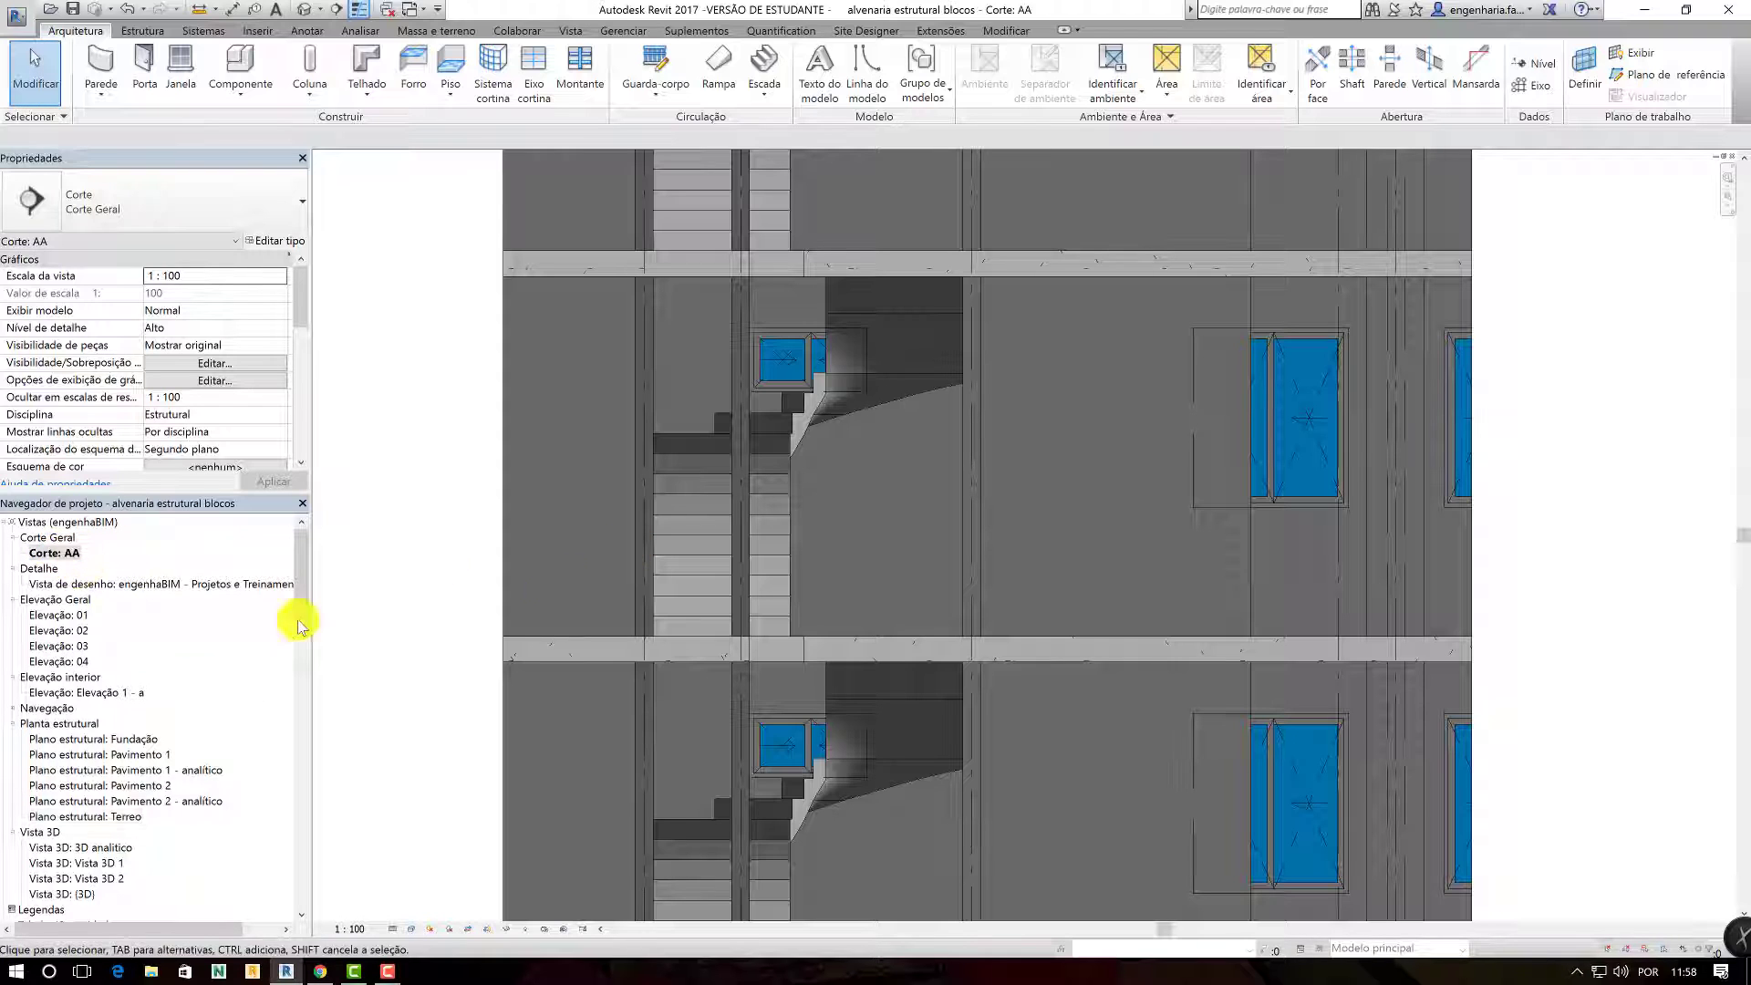
- In the Terreo plan, split section AA's line and shift the split pieces to new positions
double_click(101, 816)
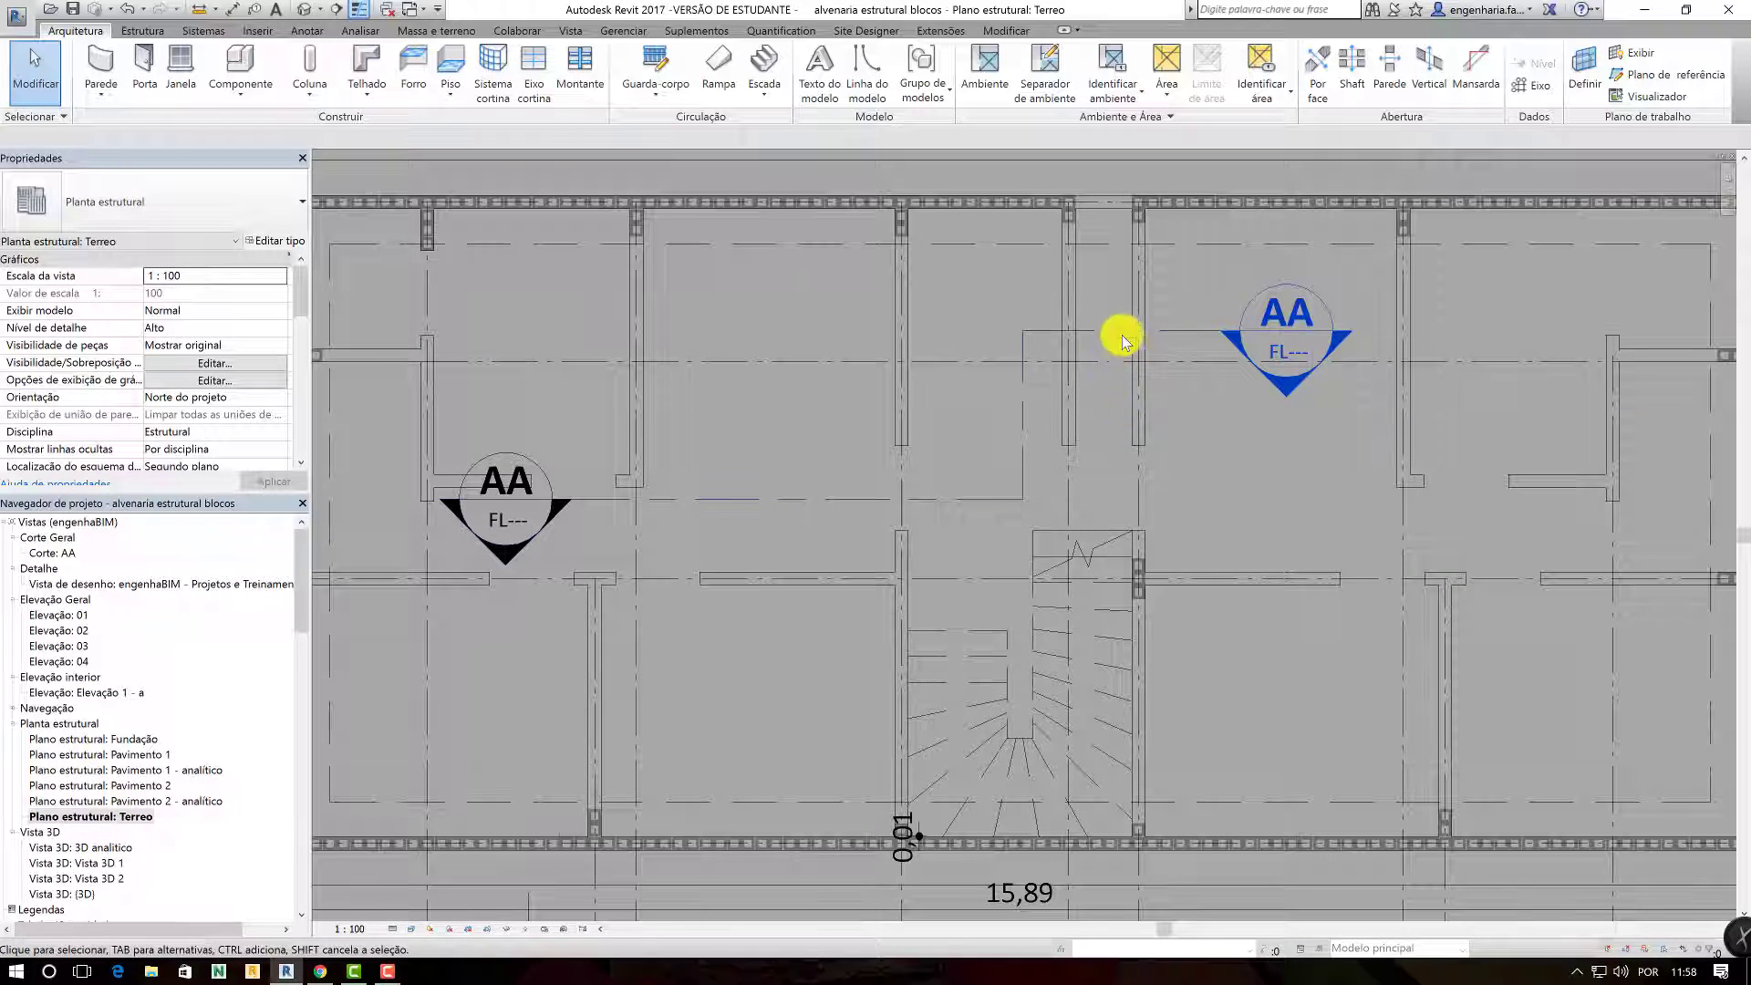
left_click(1122, 332)
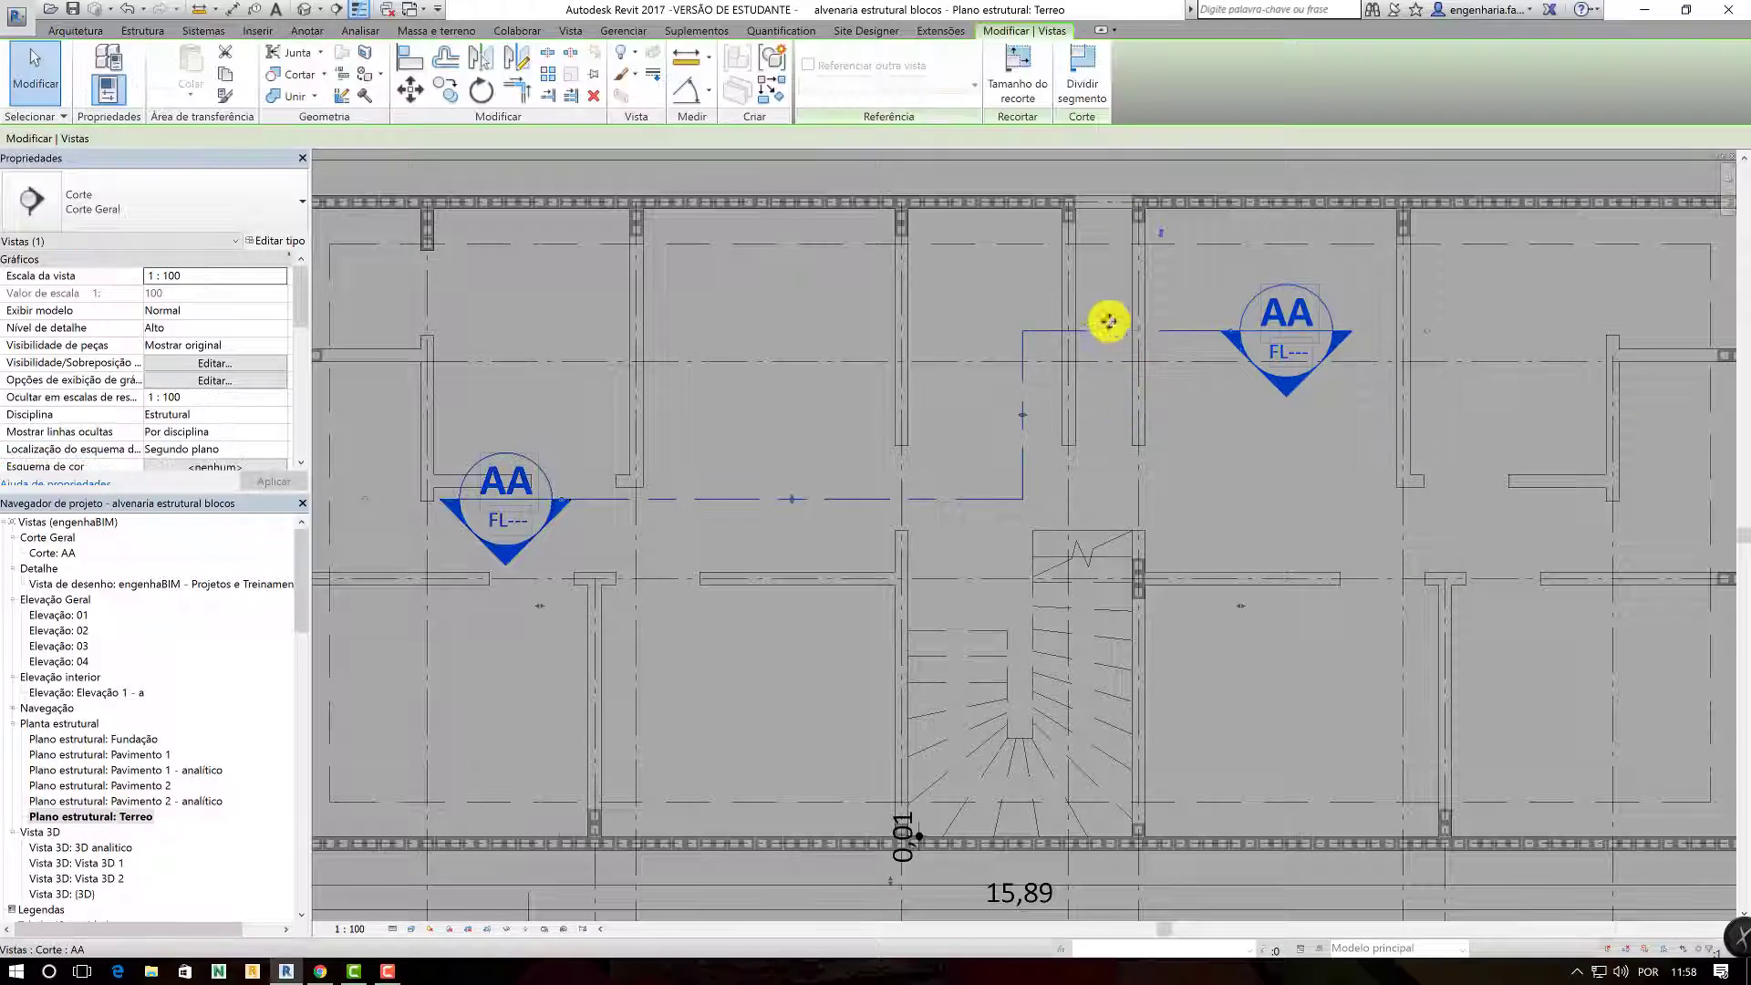
left_click(1066, 87)
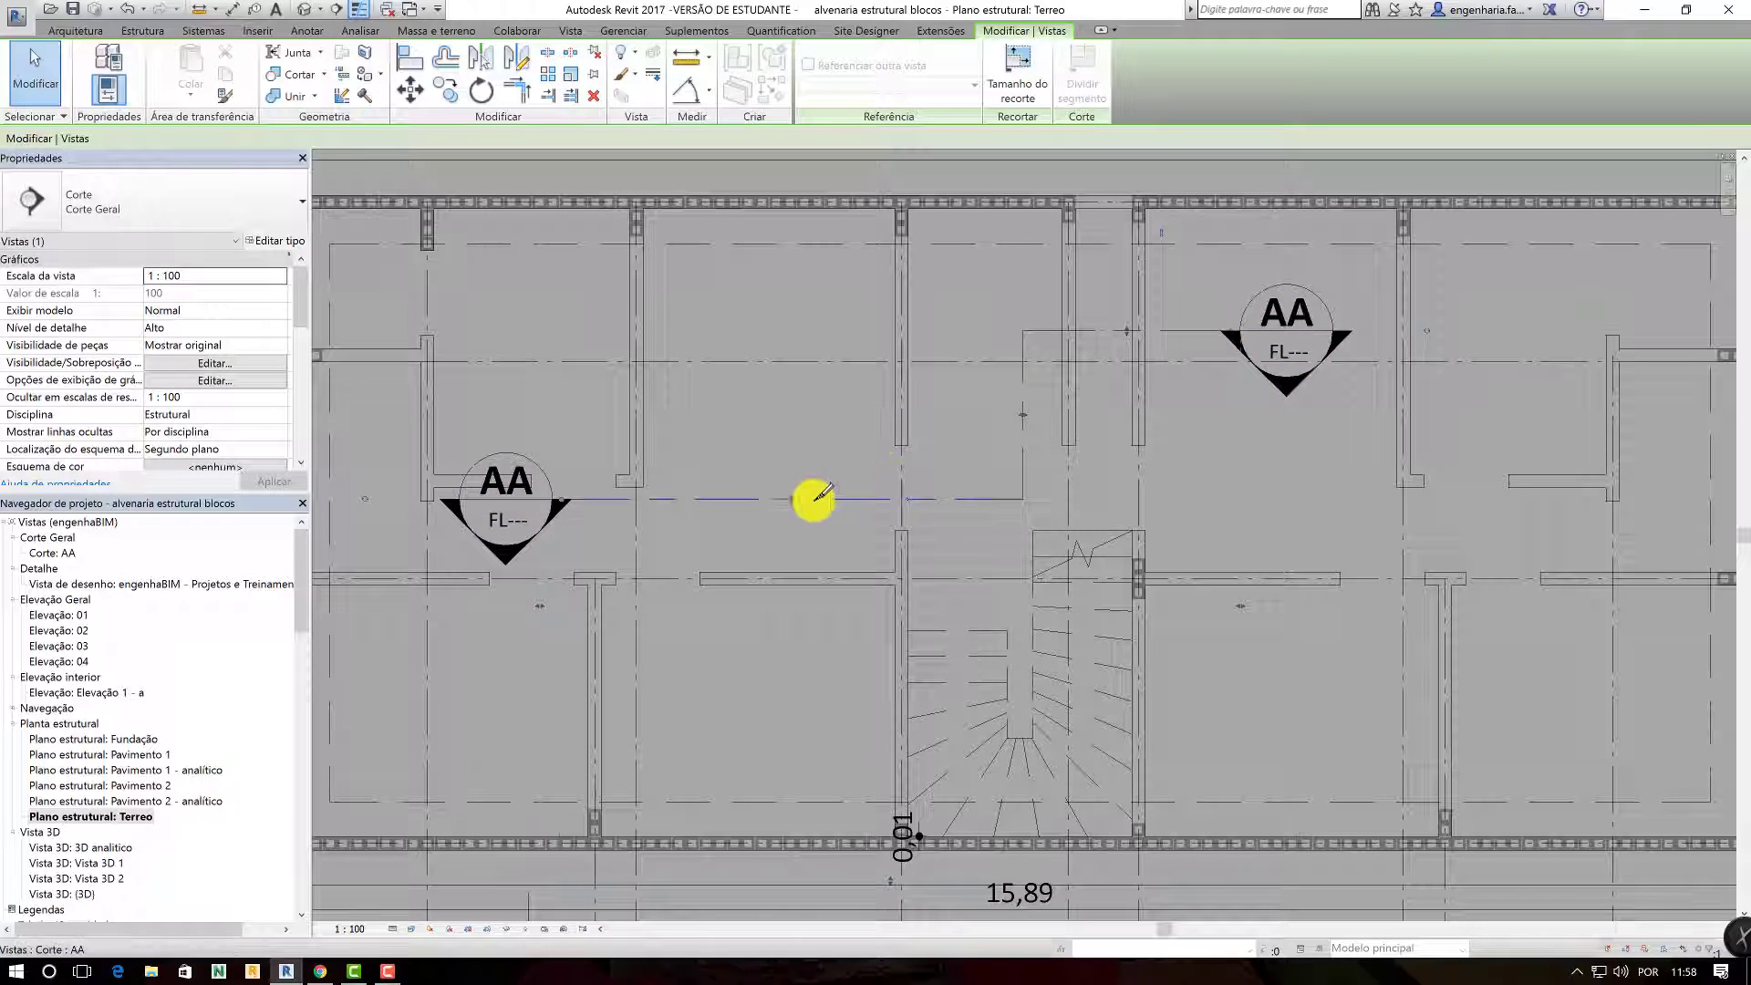
left_click(803, 499)
left_click(789, 356)
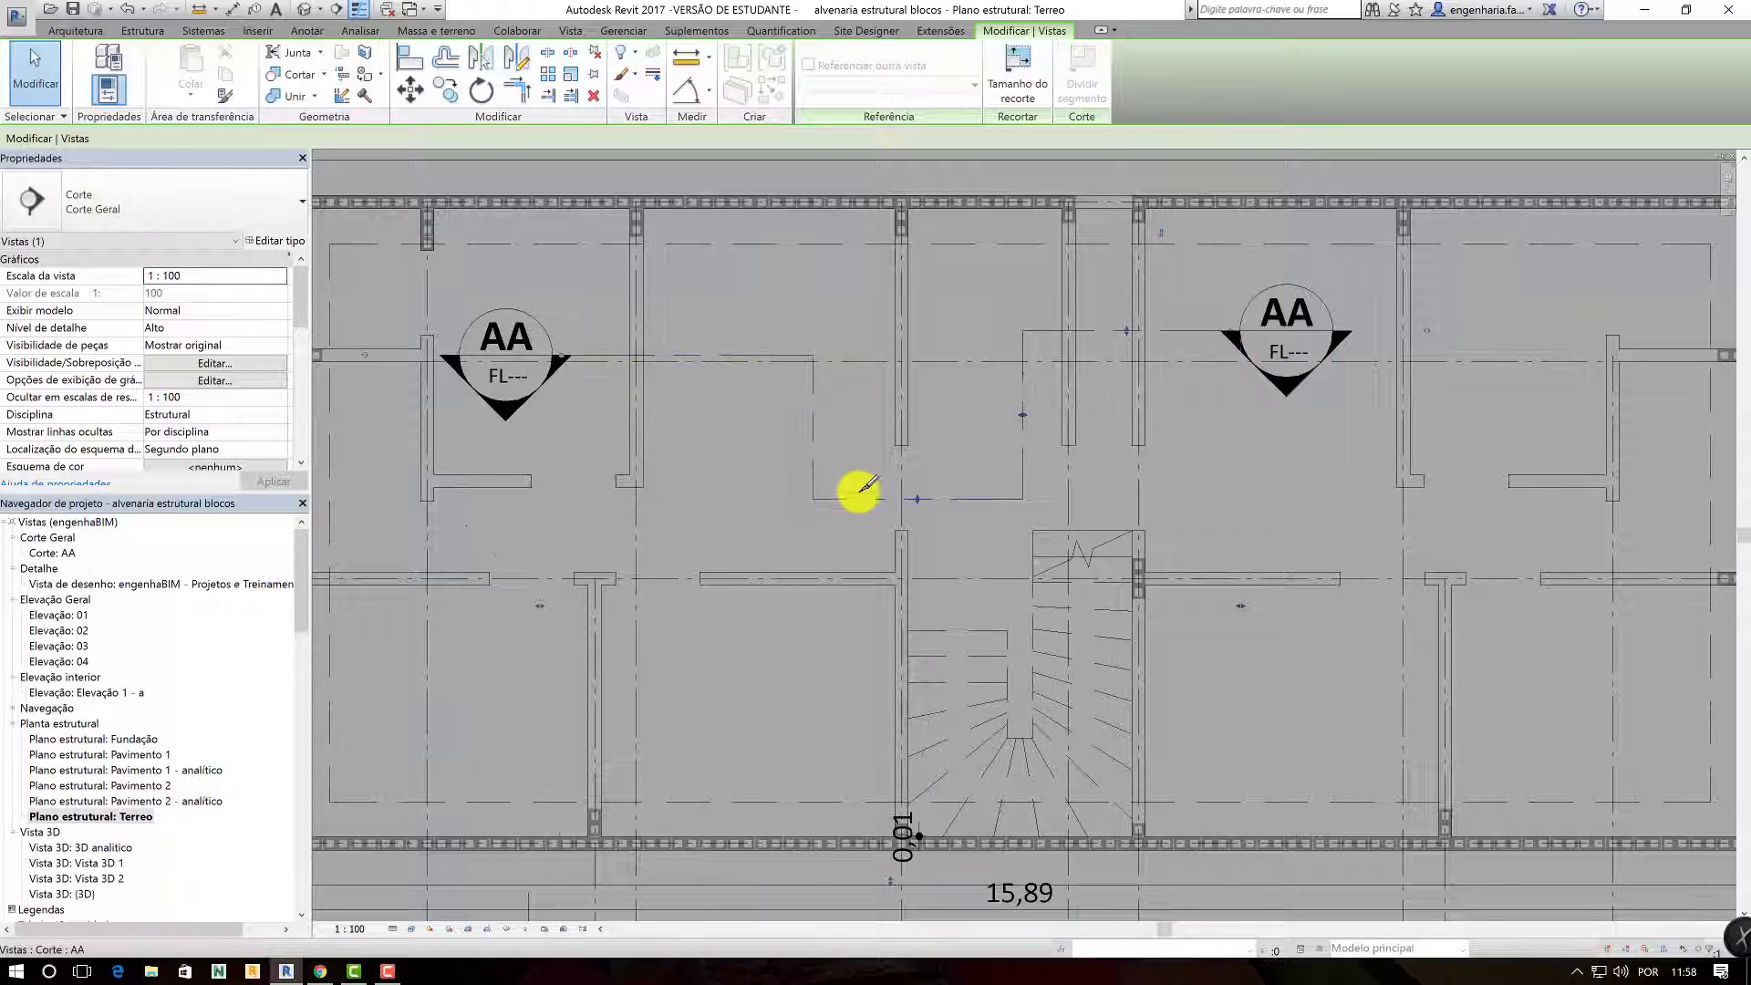
left_click(702, 462)
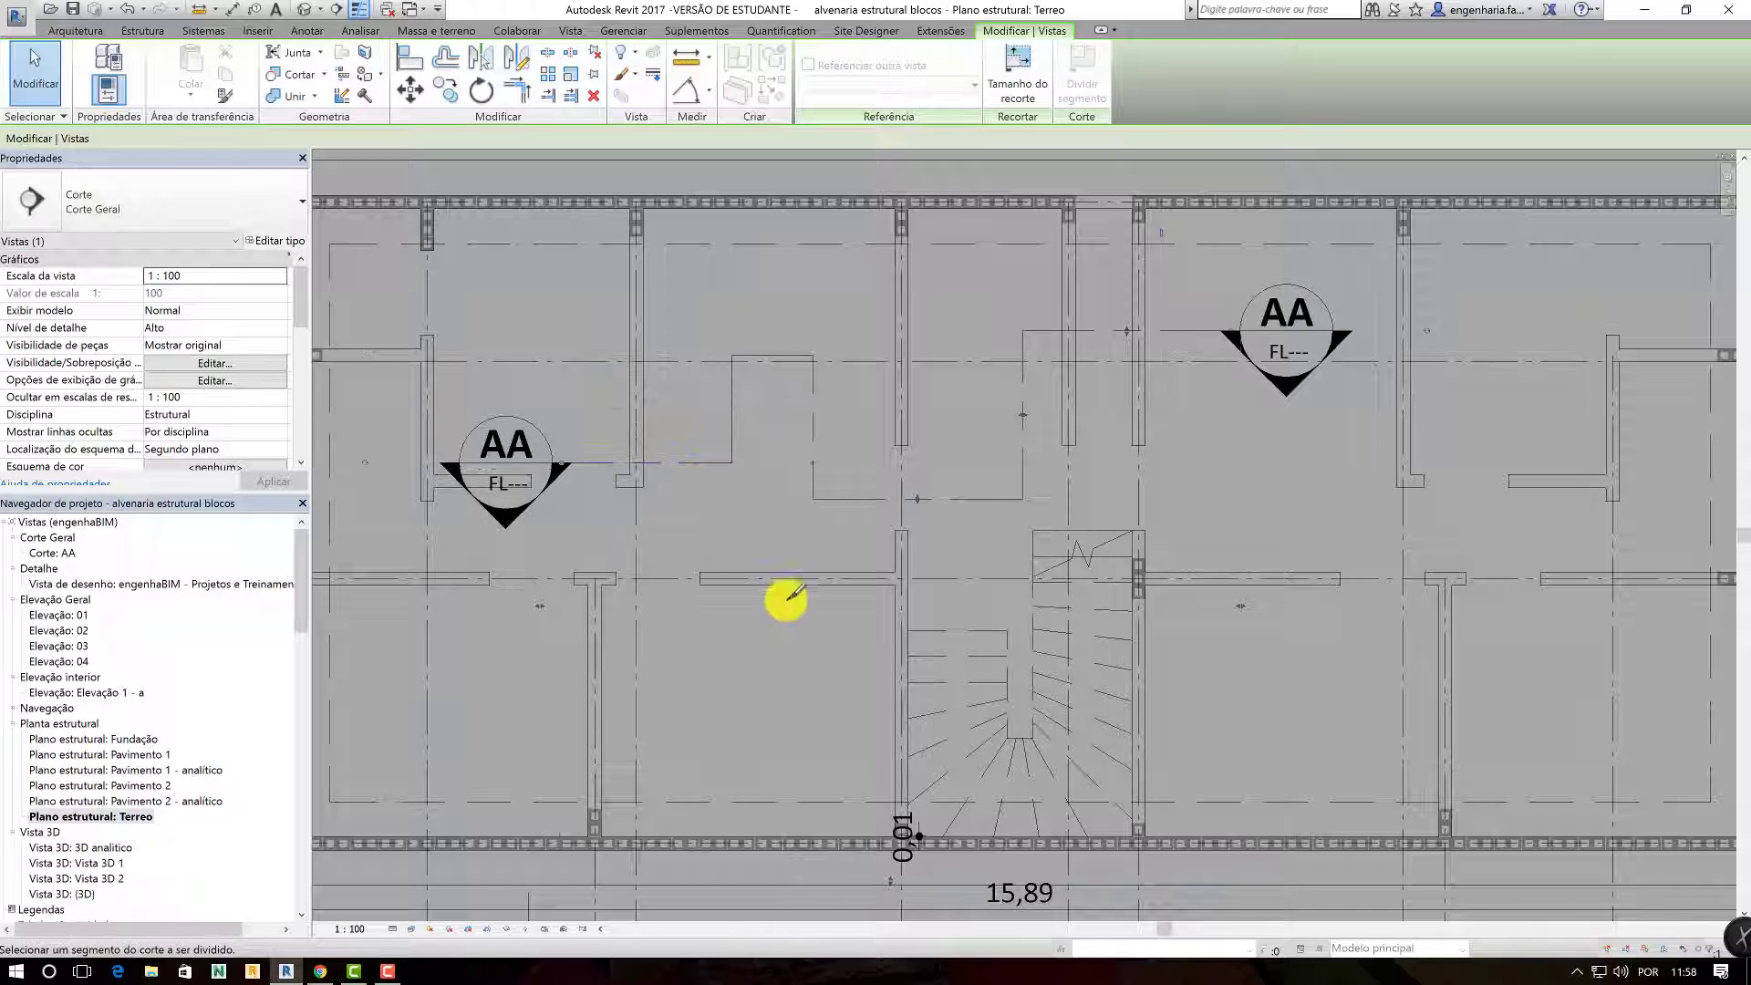
left_click(1022, 418)
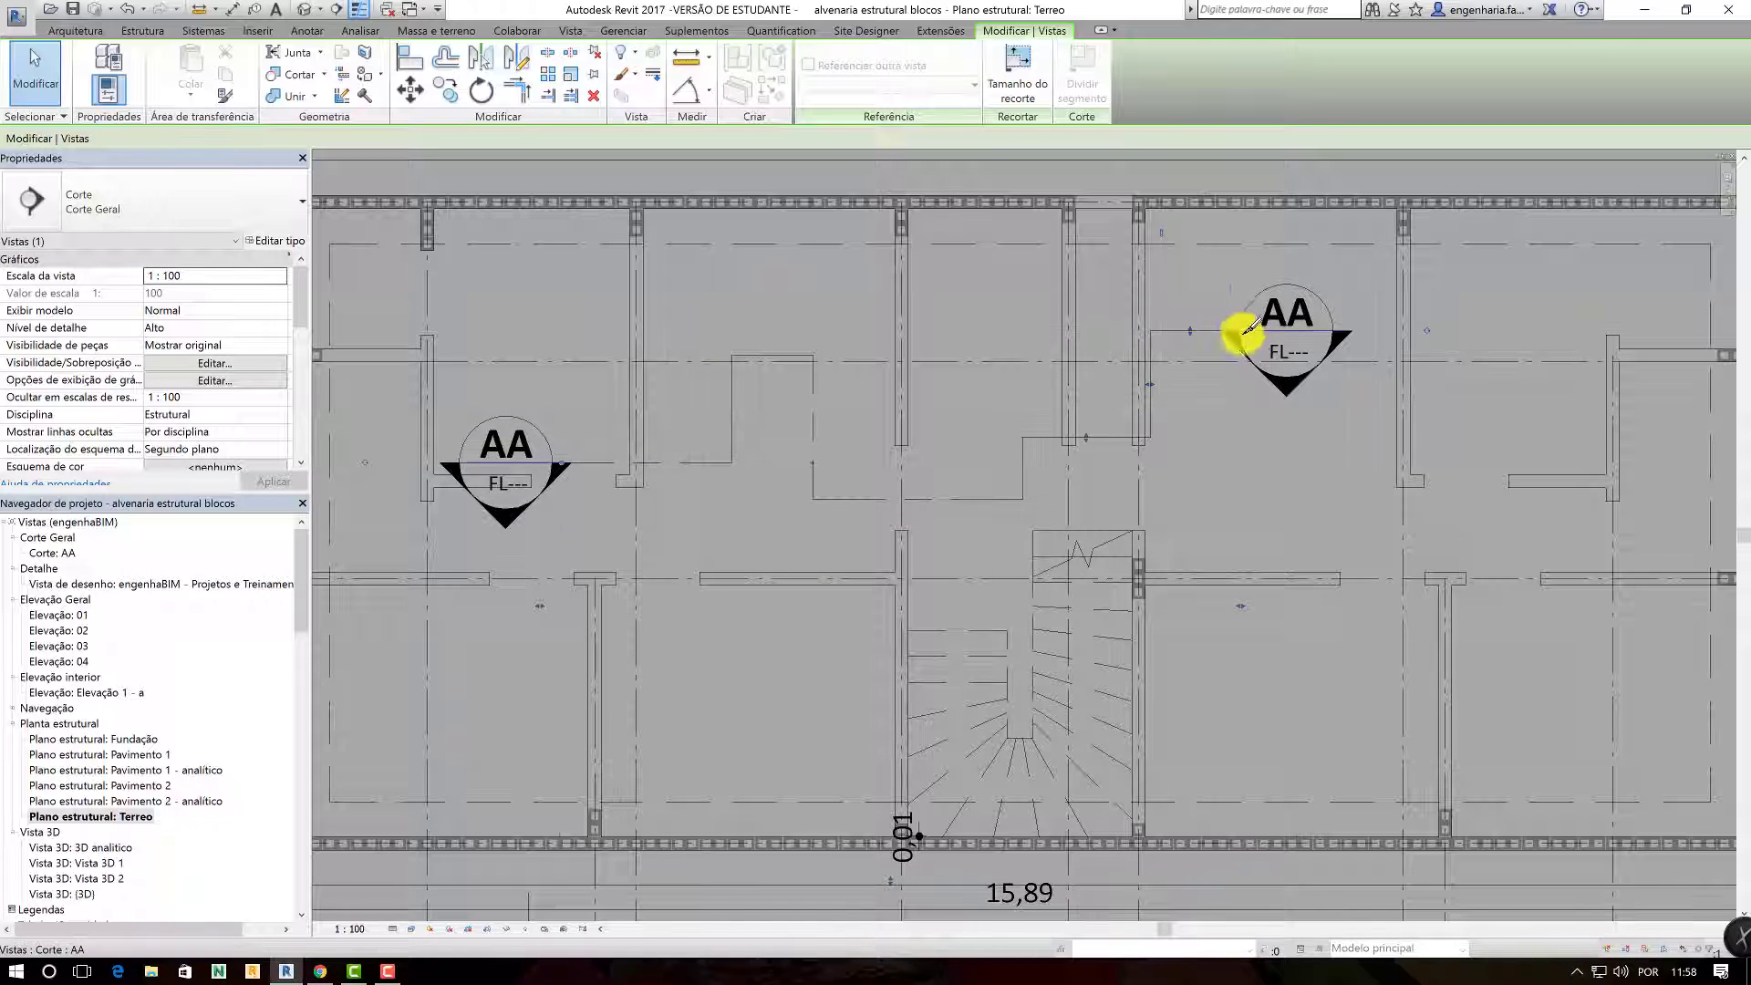
left_click(1146, 413)
- Drag section AA's jogged segments back into one straight line and move it lower in plan
left_click(1037, 438)
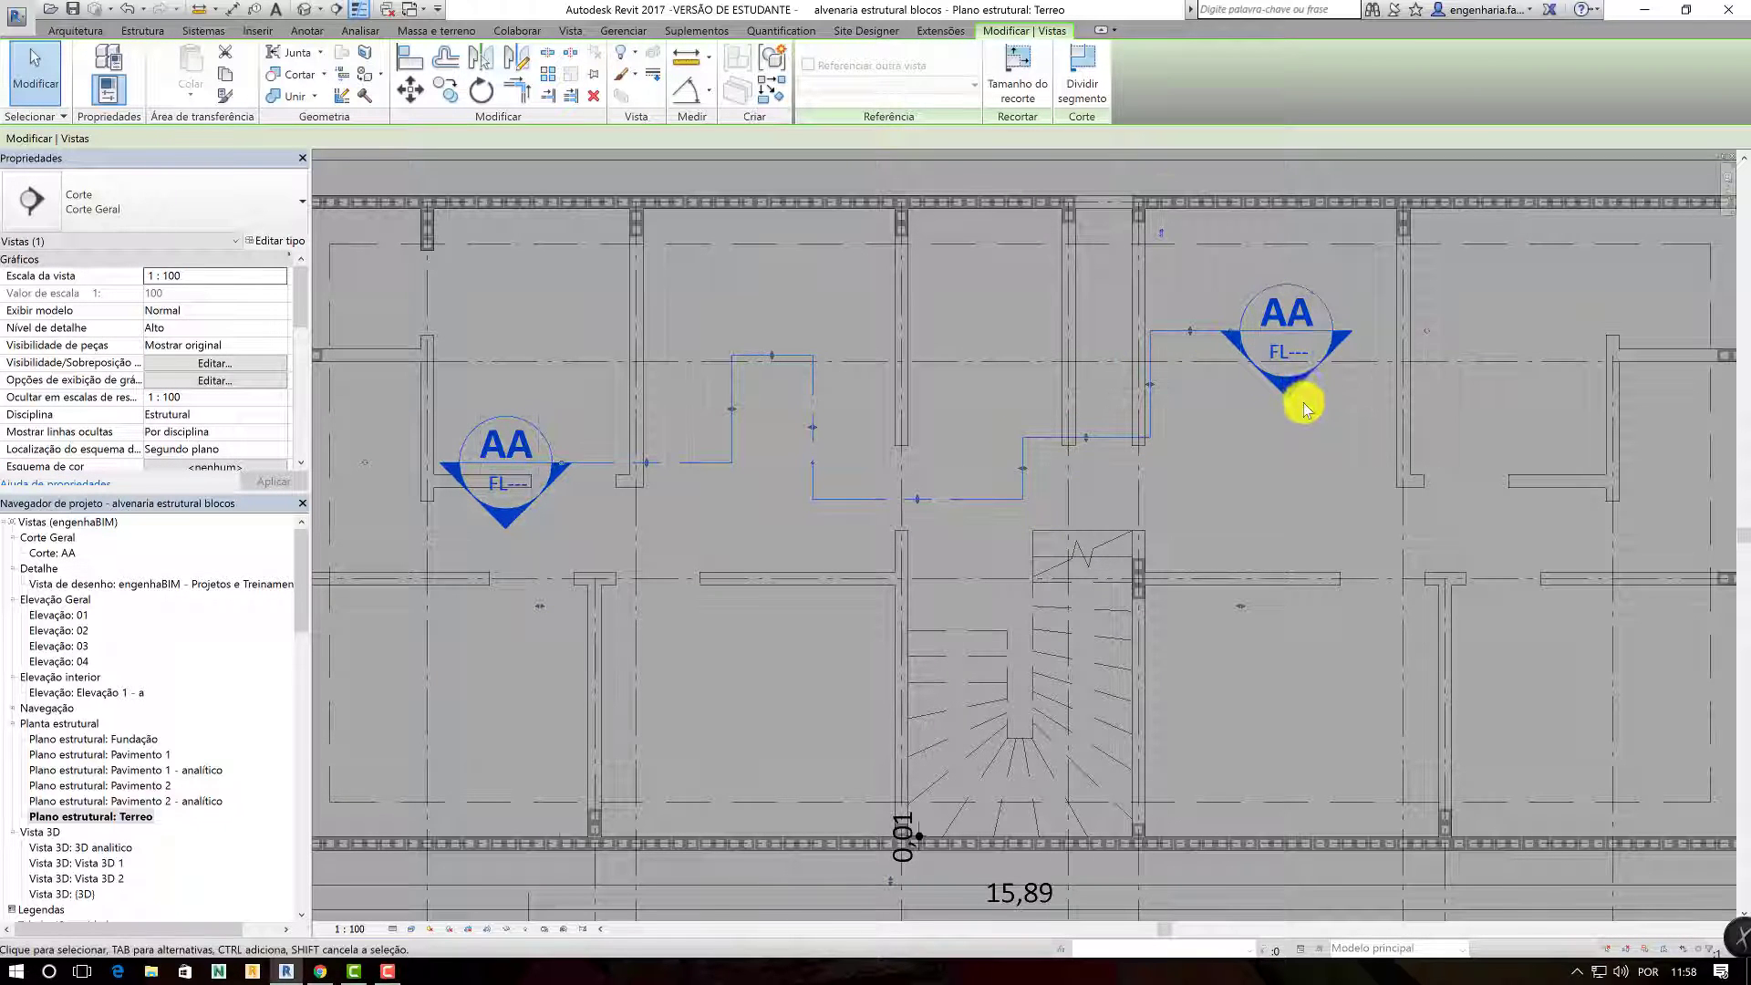
left_click(1081, 80)
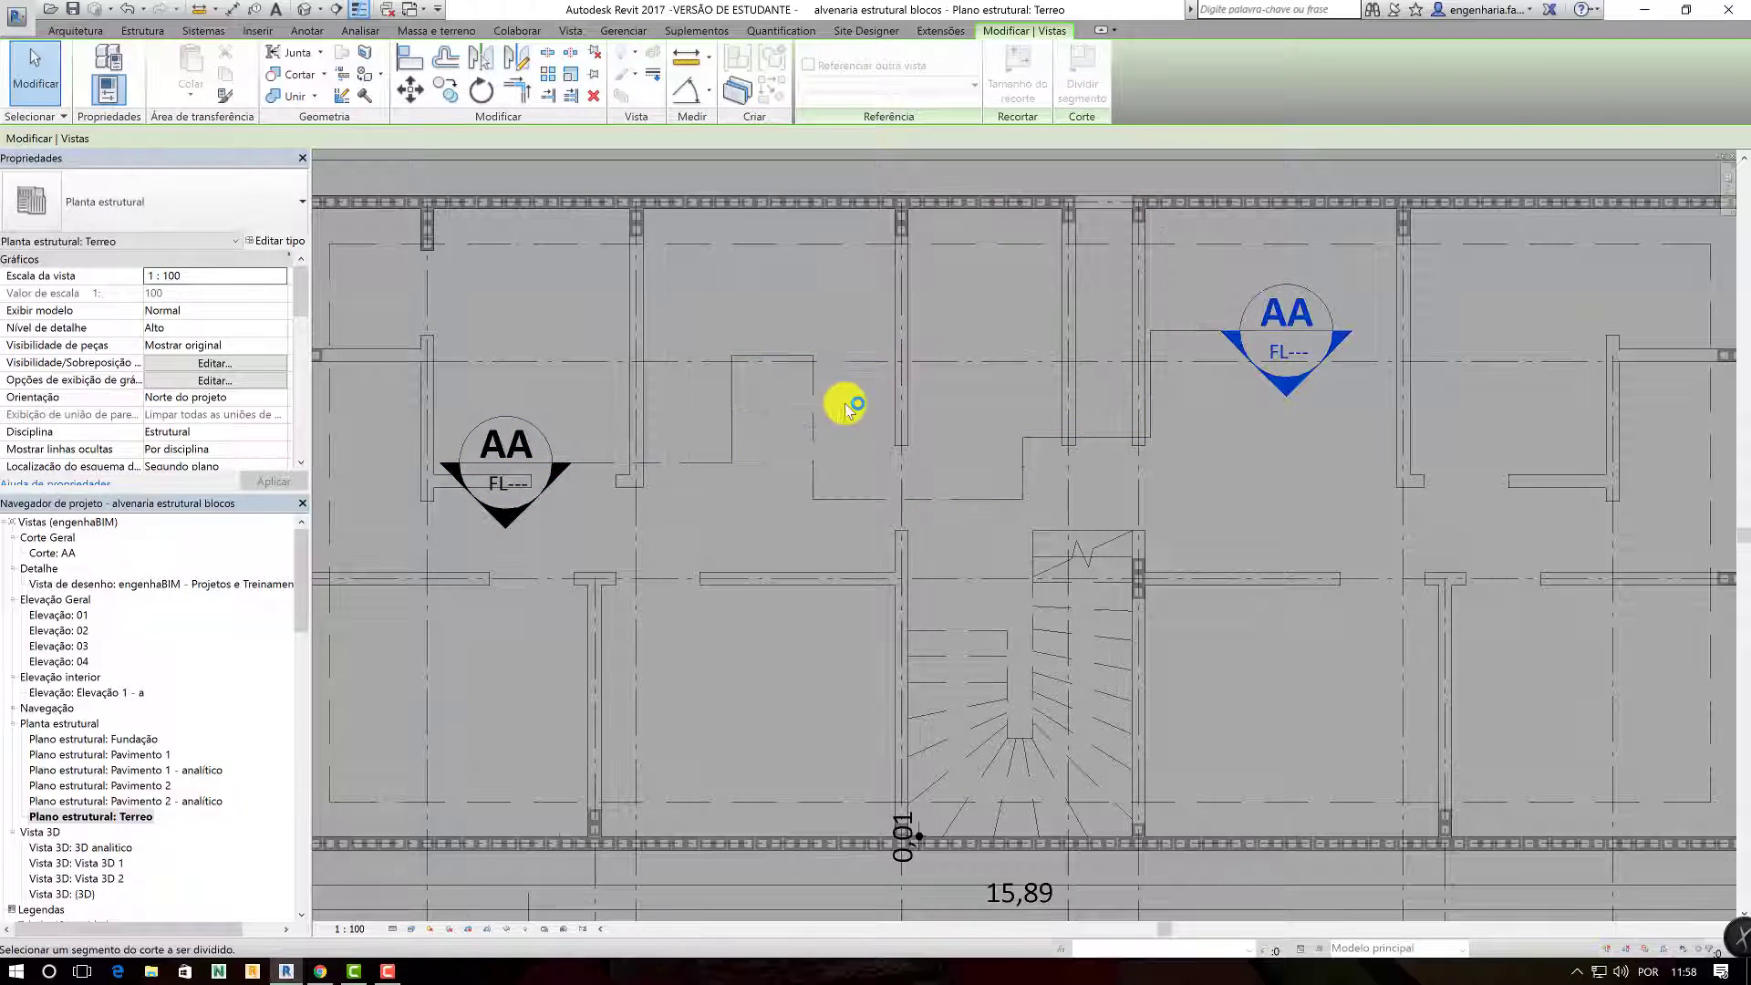
left_click(866, 498)
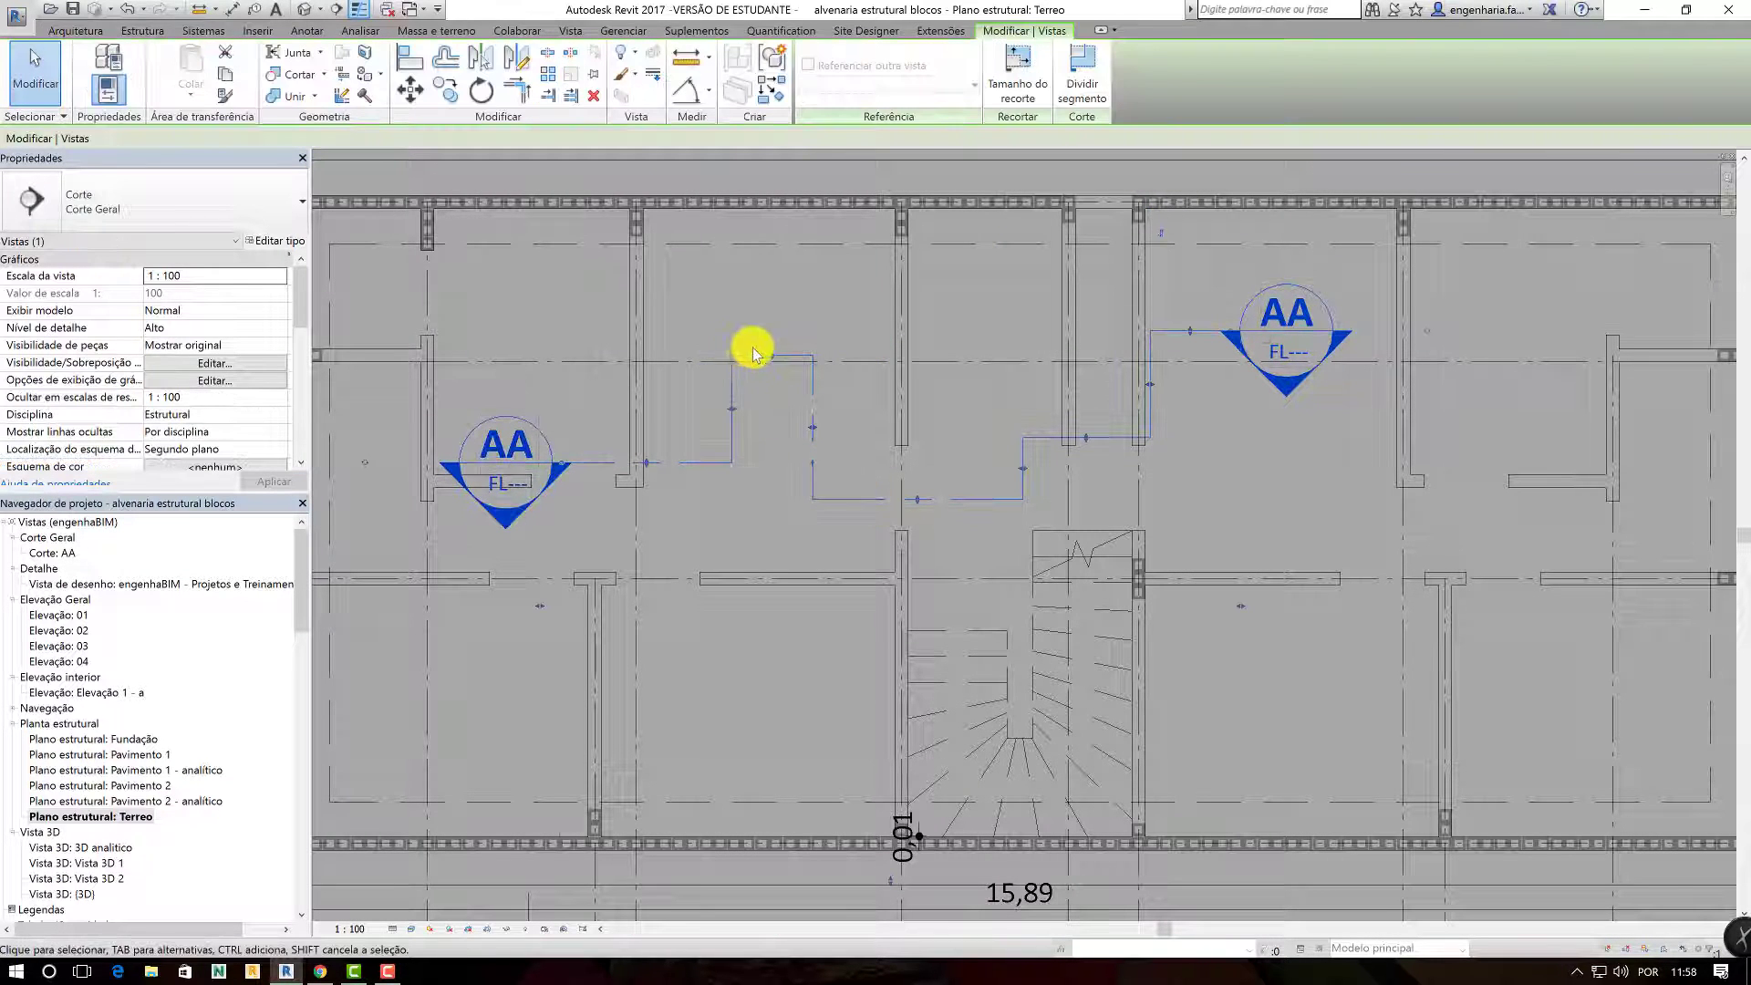
left_click_drag(753, 354, 882, 489)
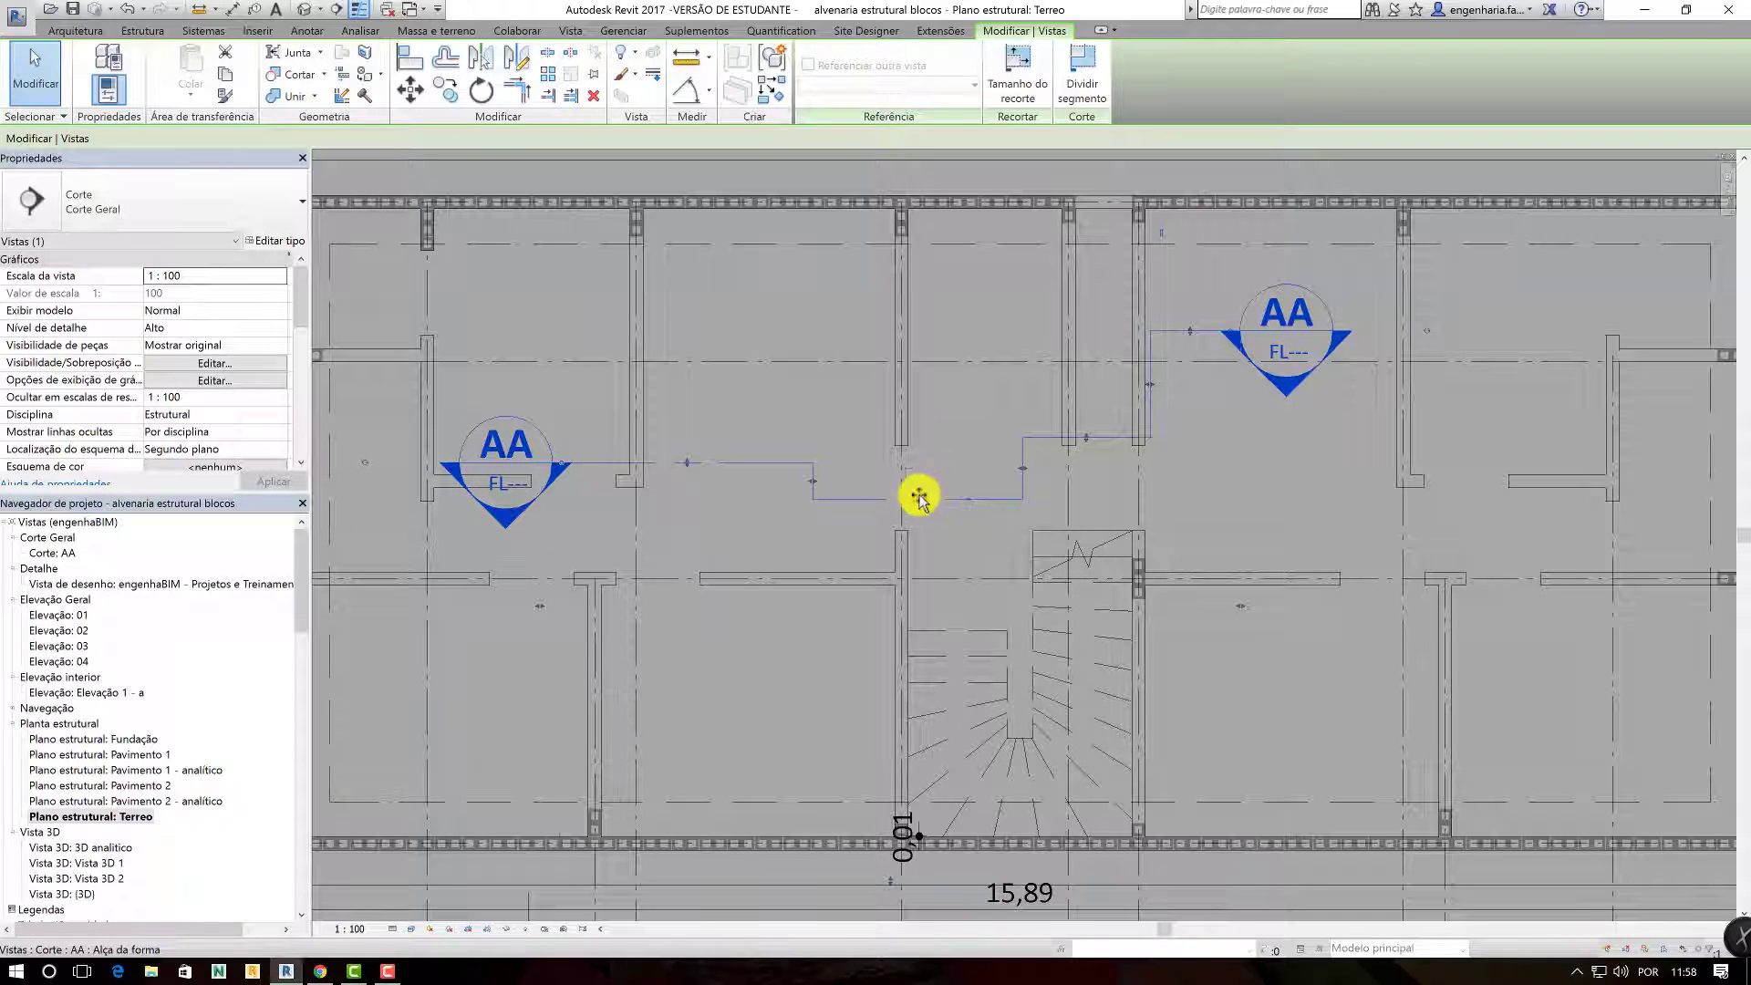
left_click_drag(919, 498, 912, 463)
mouse_move(1083, 442)
left_mouse_down()
mouse_move(1092, 462)
mouse_move(1198, 446)
mouse_move(1192, 463)
left_mouse_up()
left_click(801, 451)
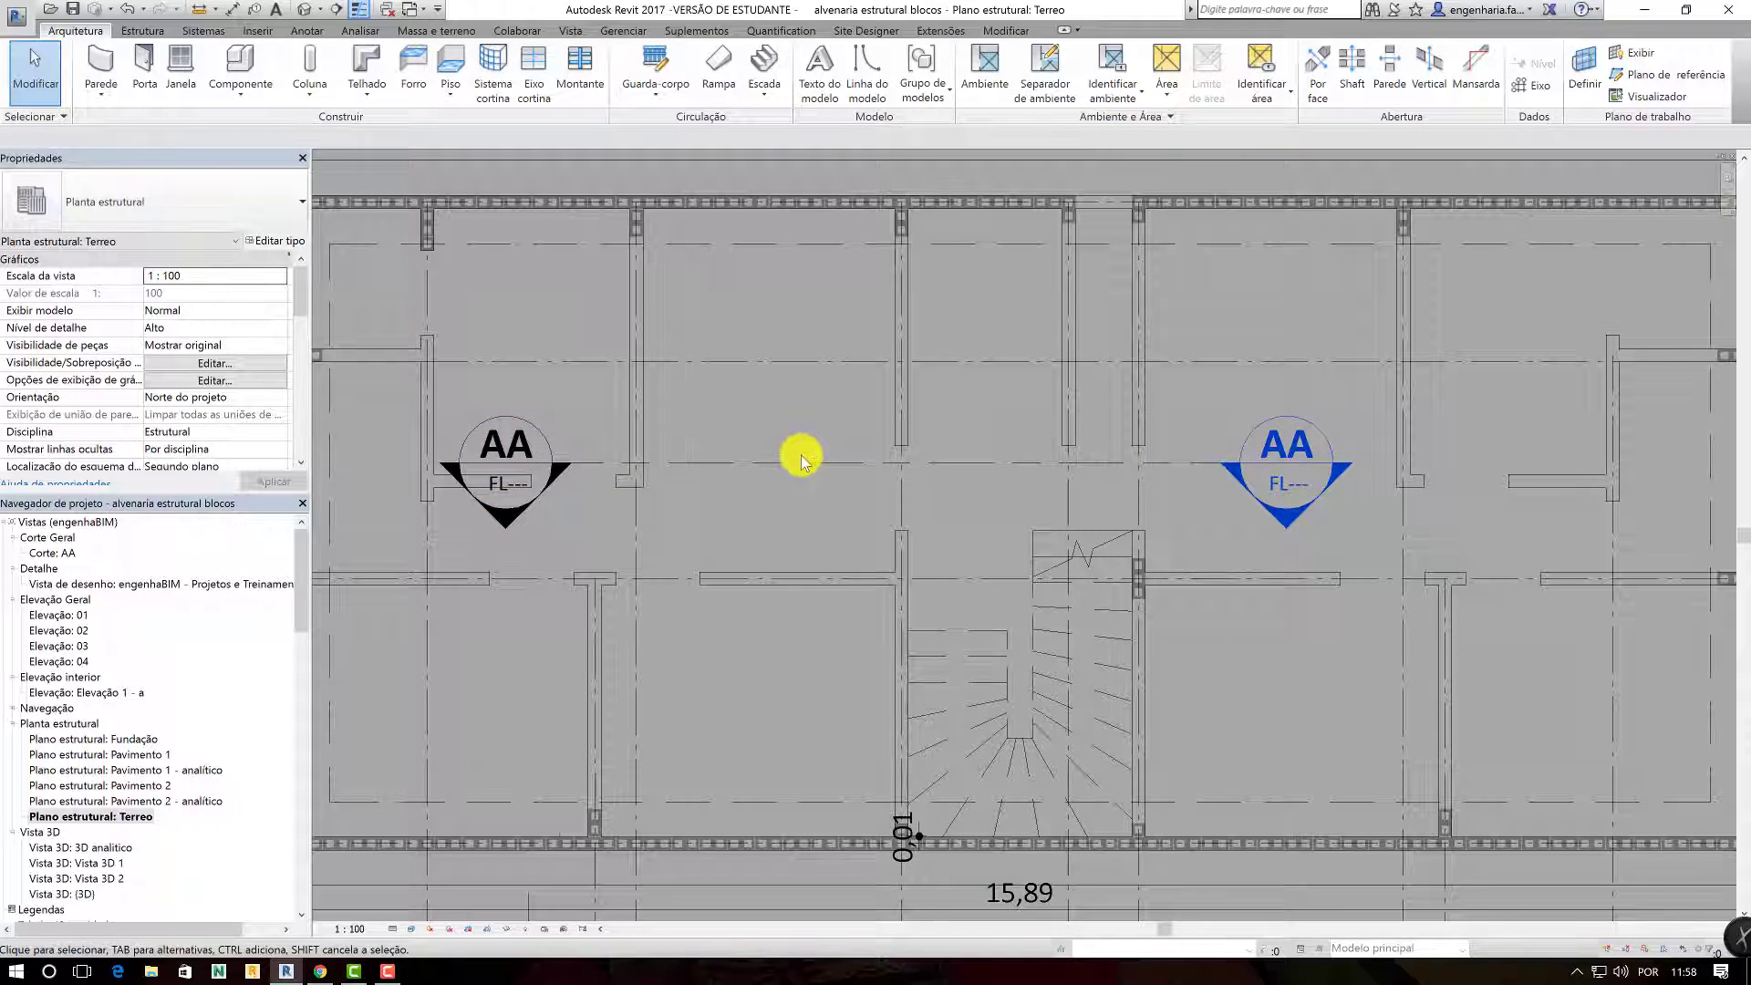
left_click(801, 458)
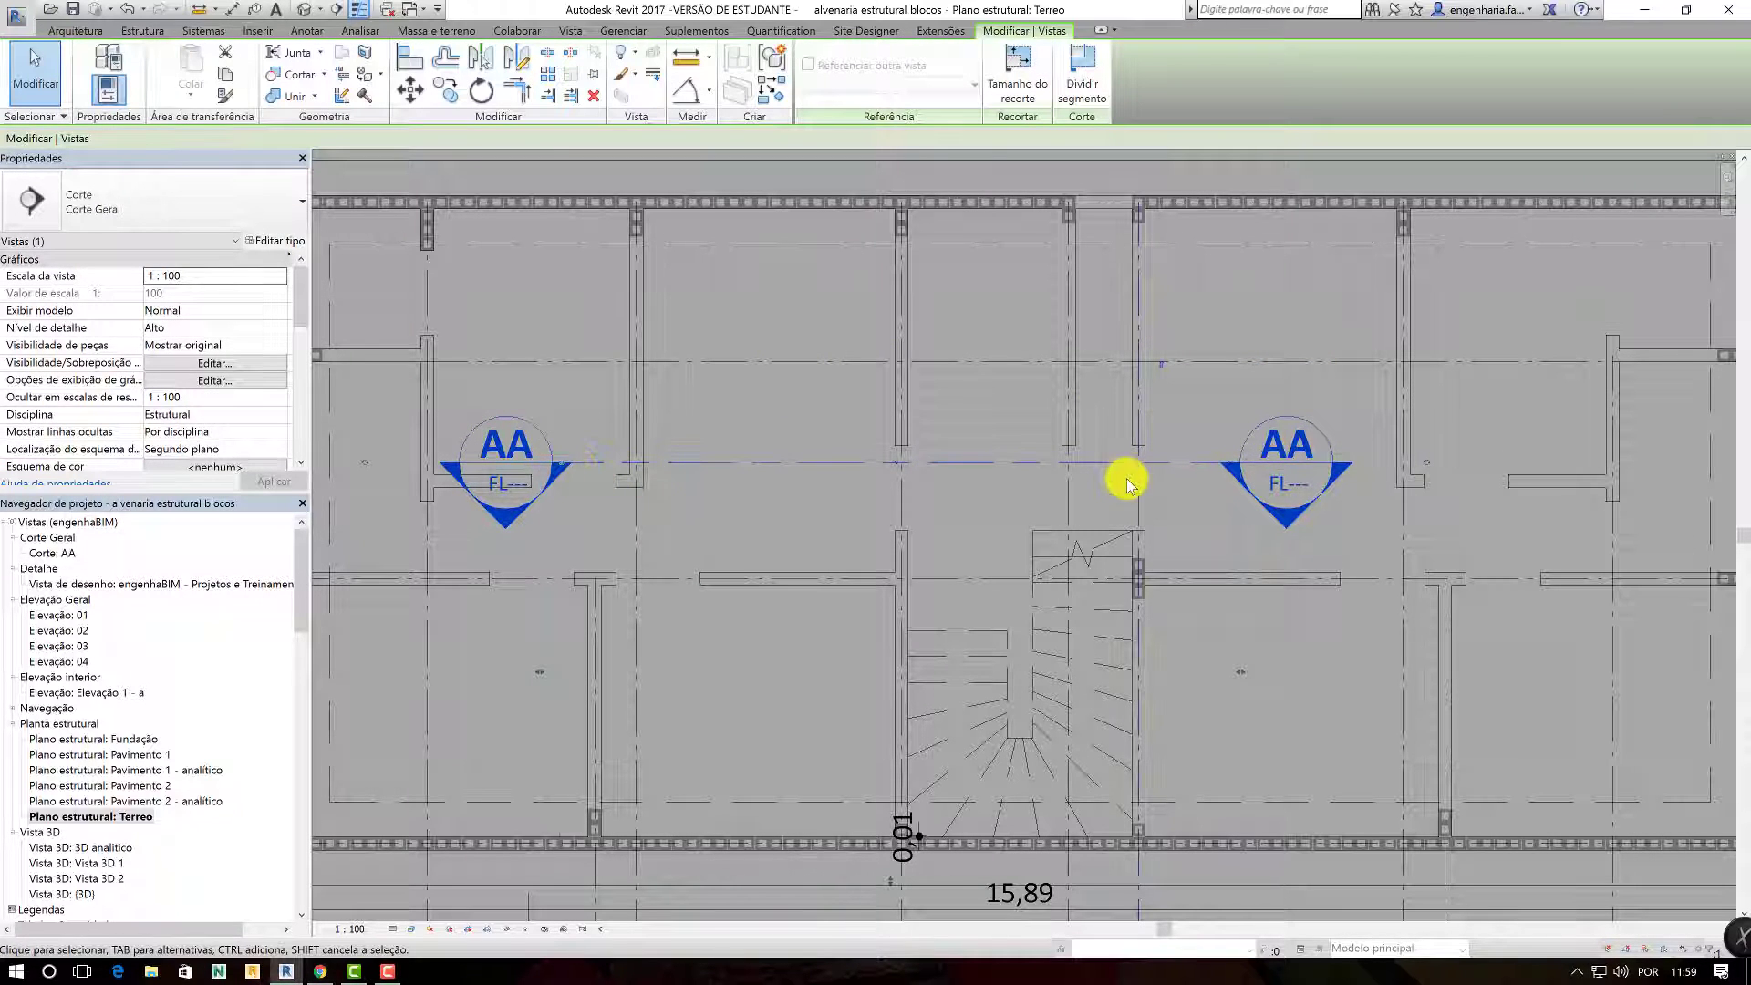
left_click_drag(1049, 462, 1106, 508)
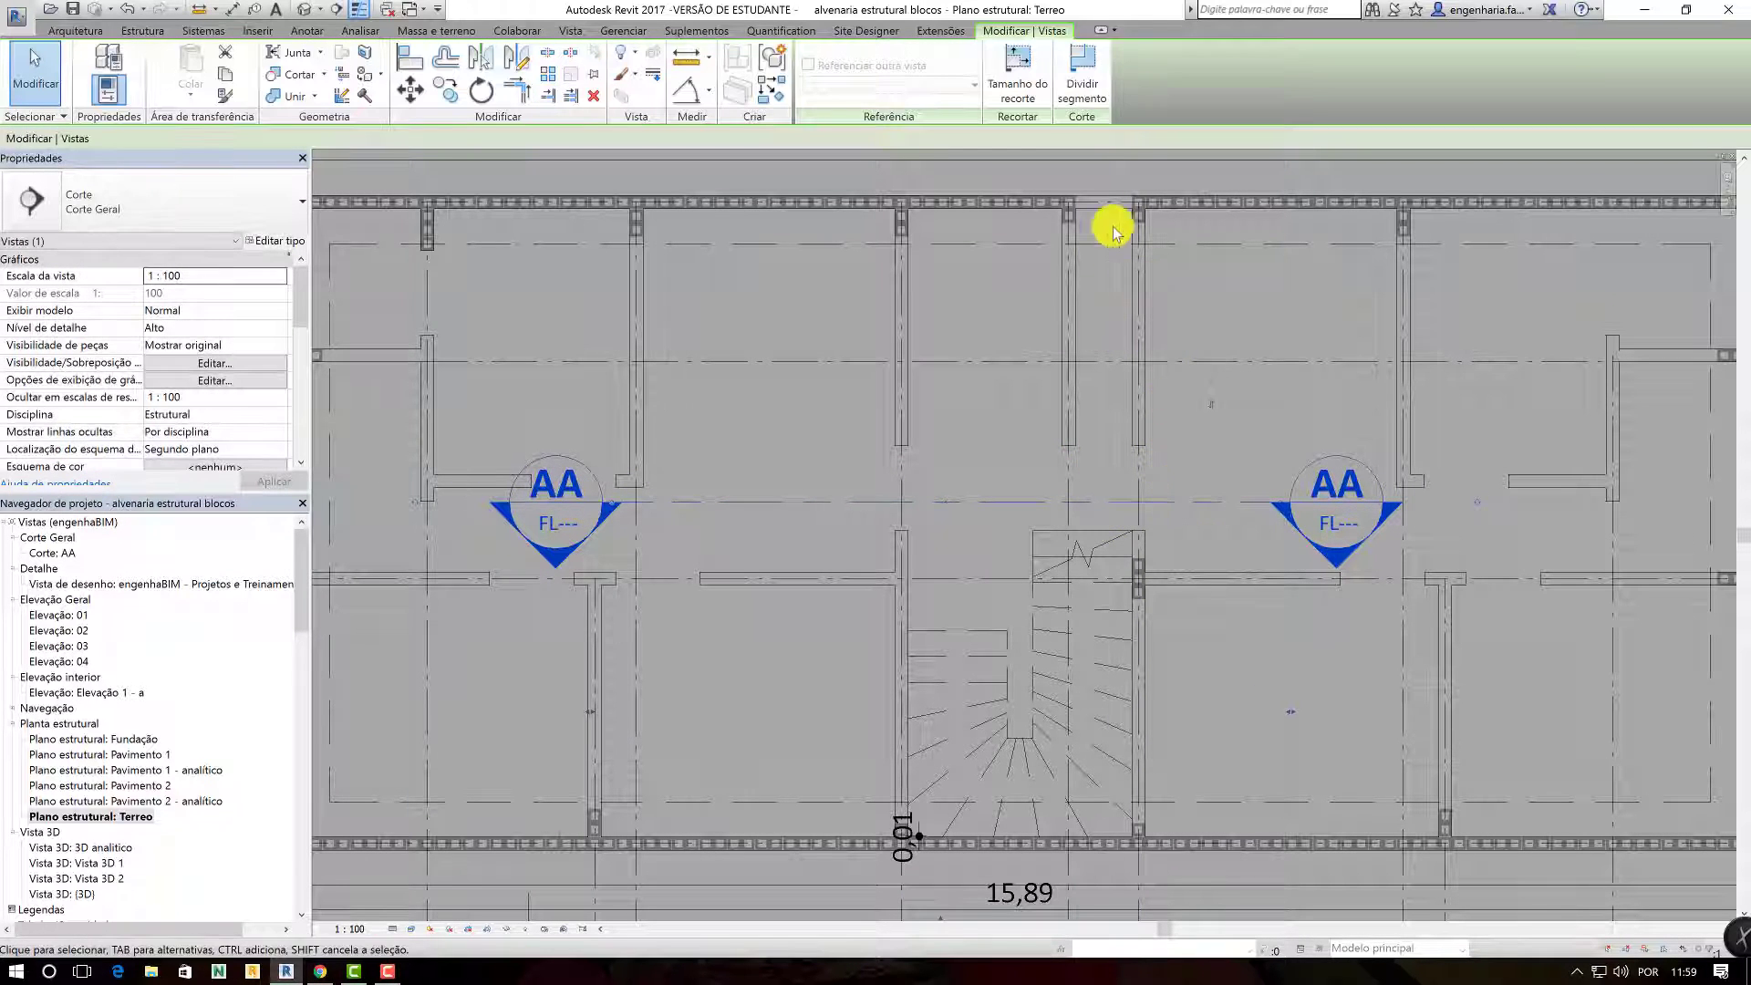
- Split section AA left of the stair, raising its left part into the upper rooms
left_click(1082, 68)
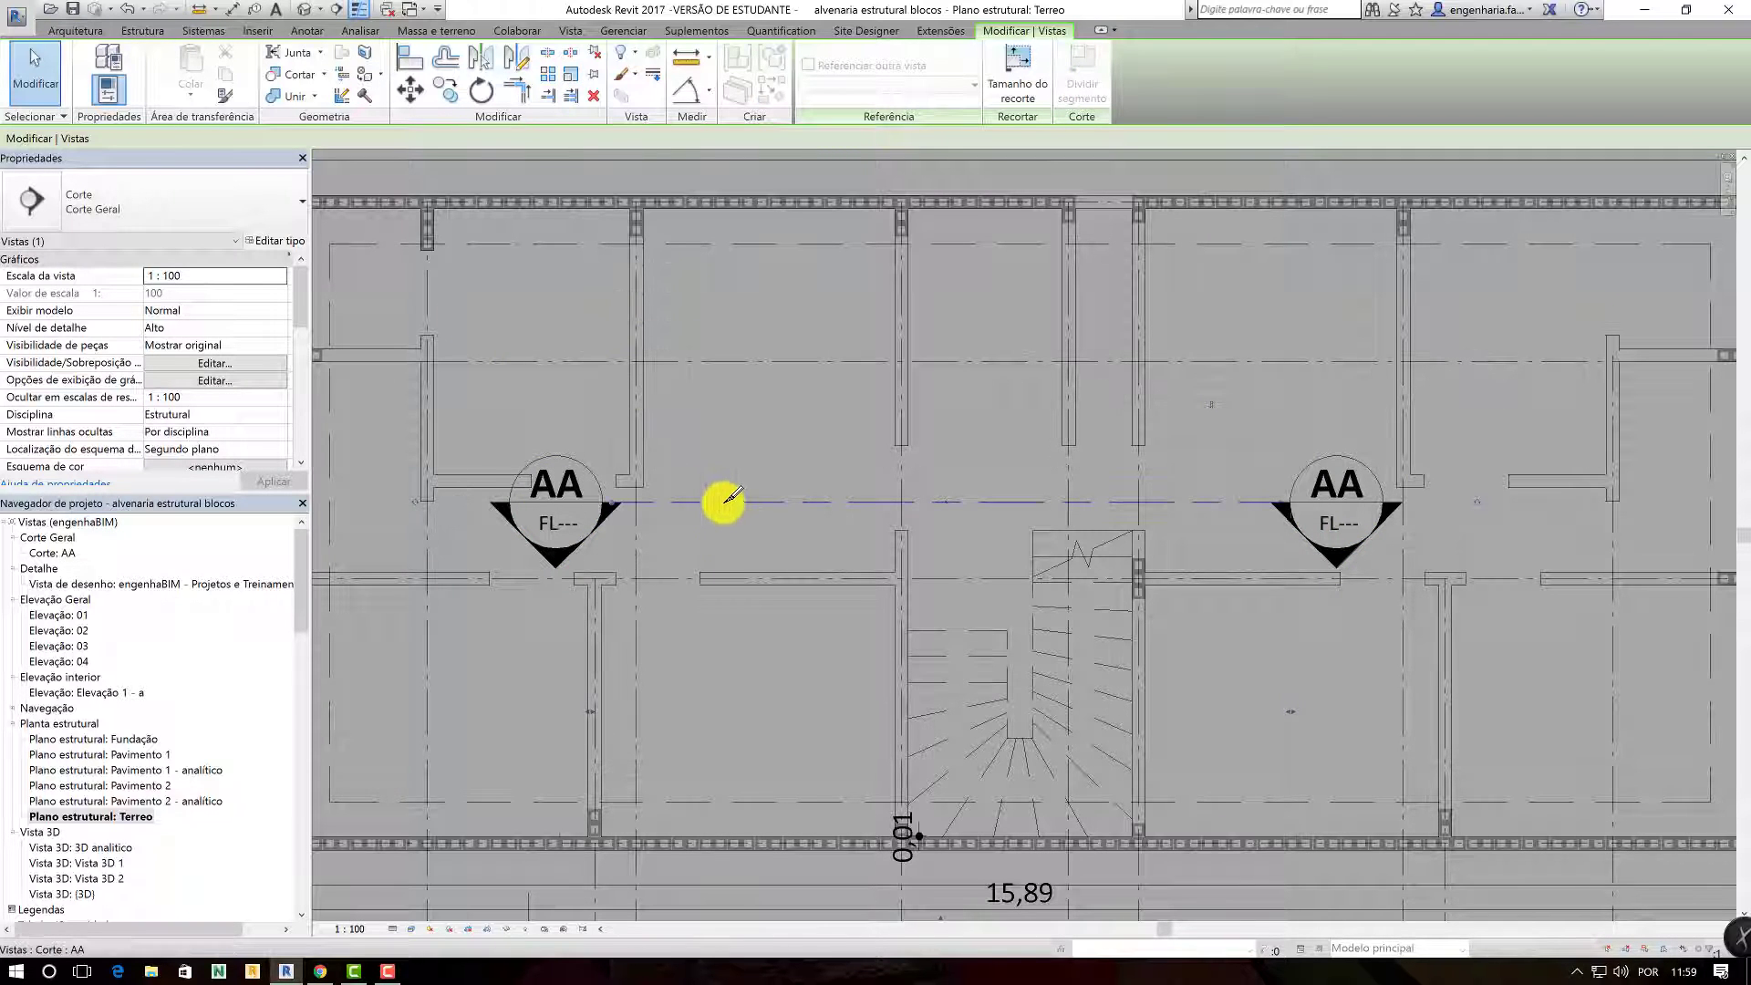
left_click(723, 501)
left_click(706, 352)
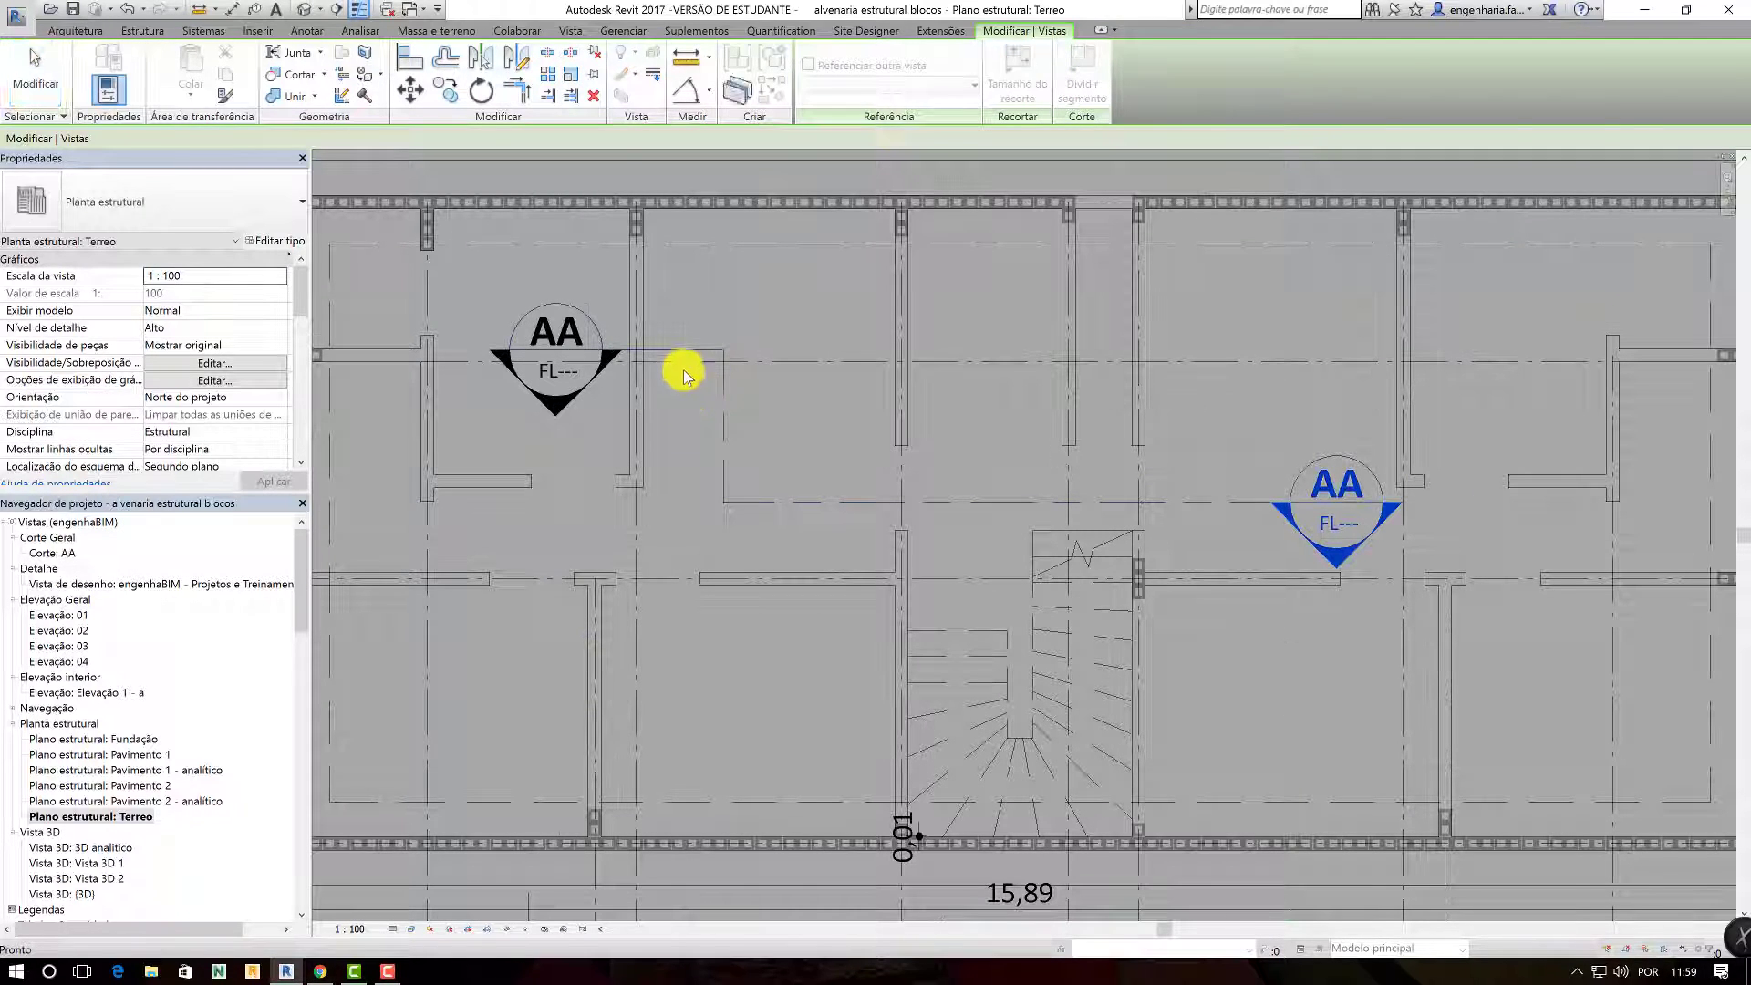
key("Escape")
left_click(680, 351)
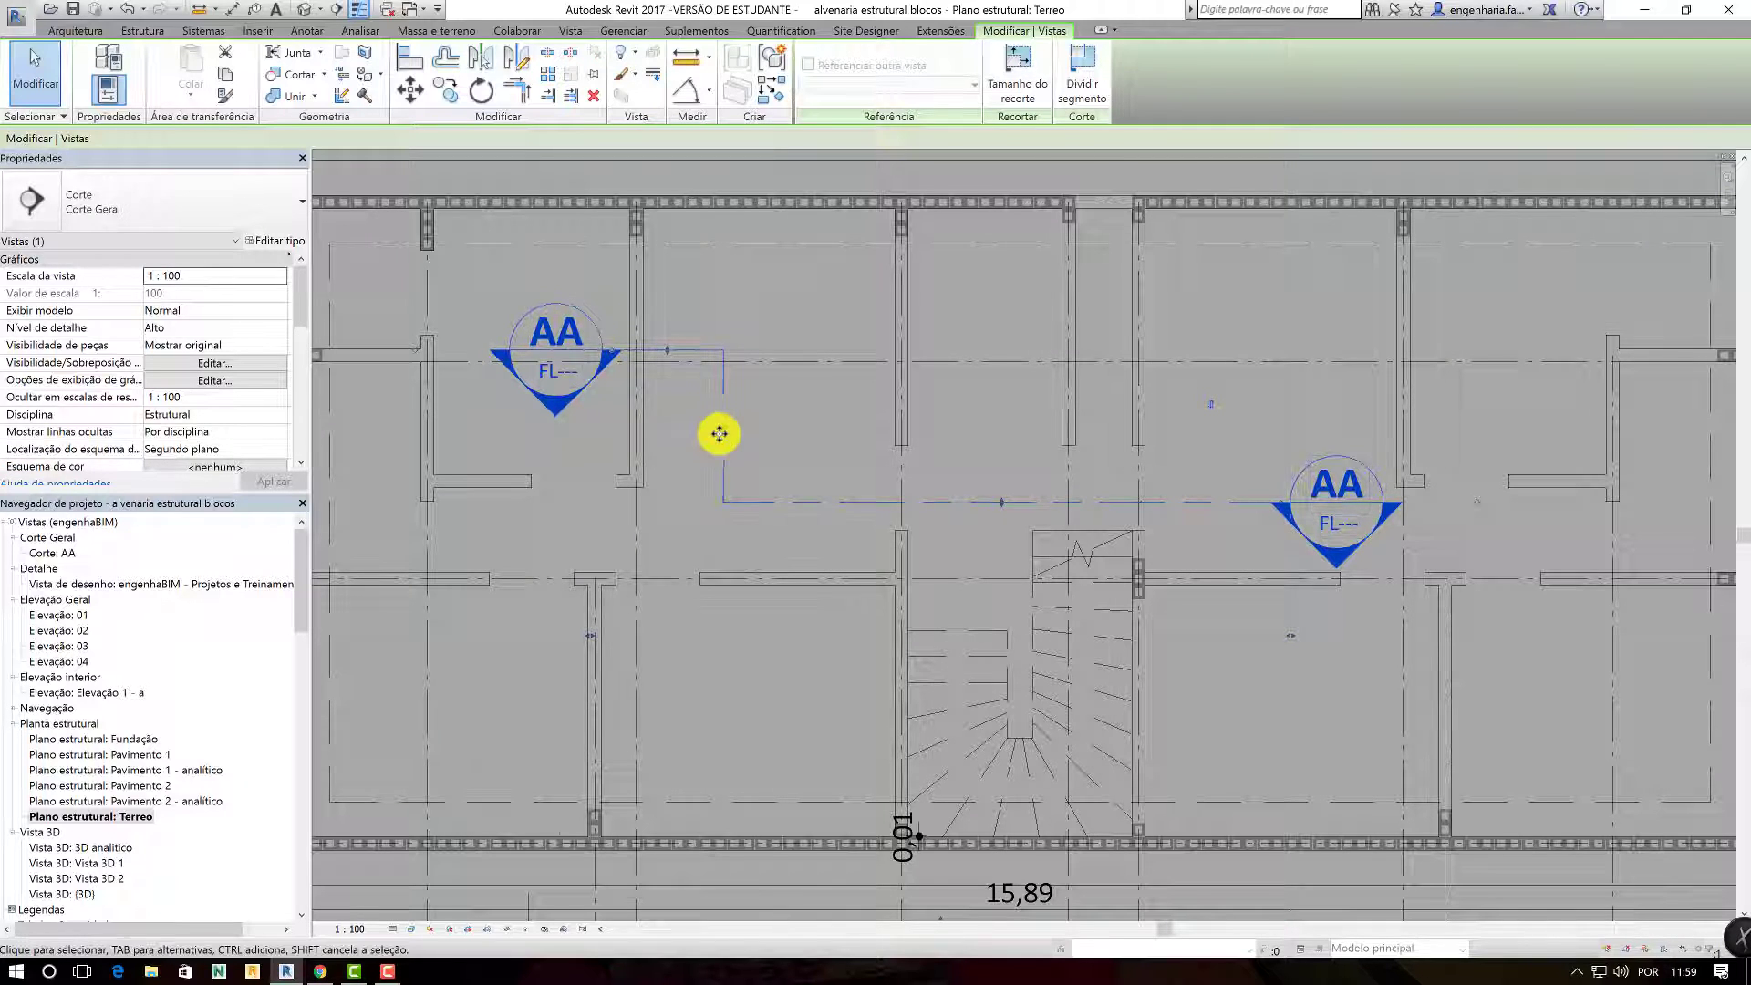
key("Escape")
- Open Corte: AA and zoom out and pan to inspect stair flights, windows and grids M–I
double_click(1350, 555)
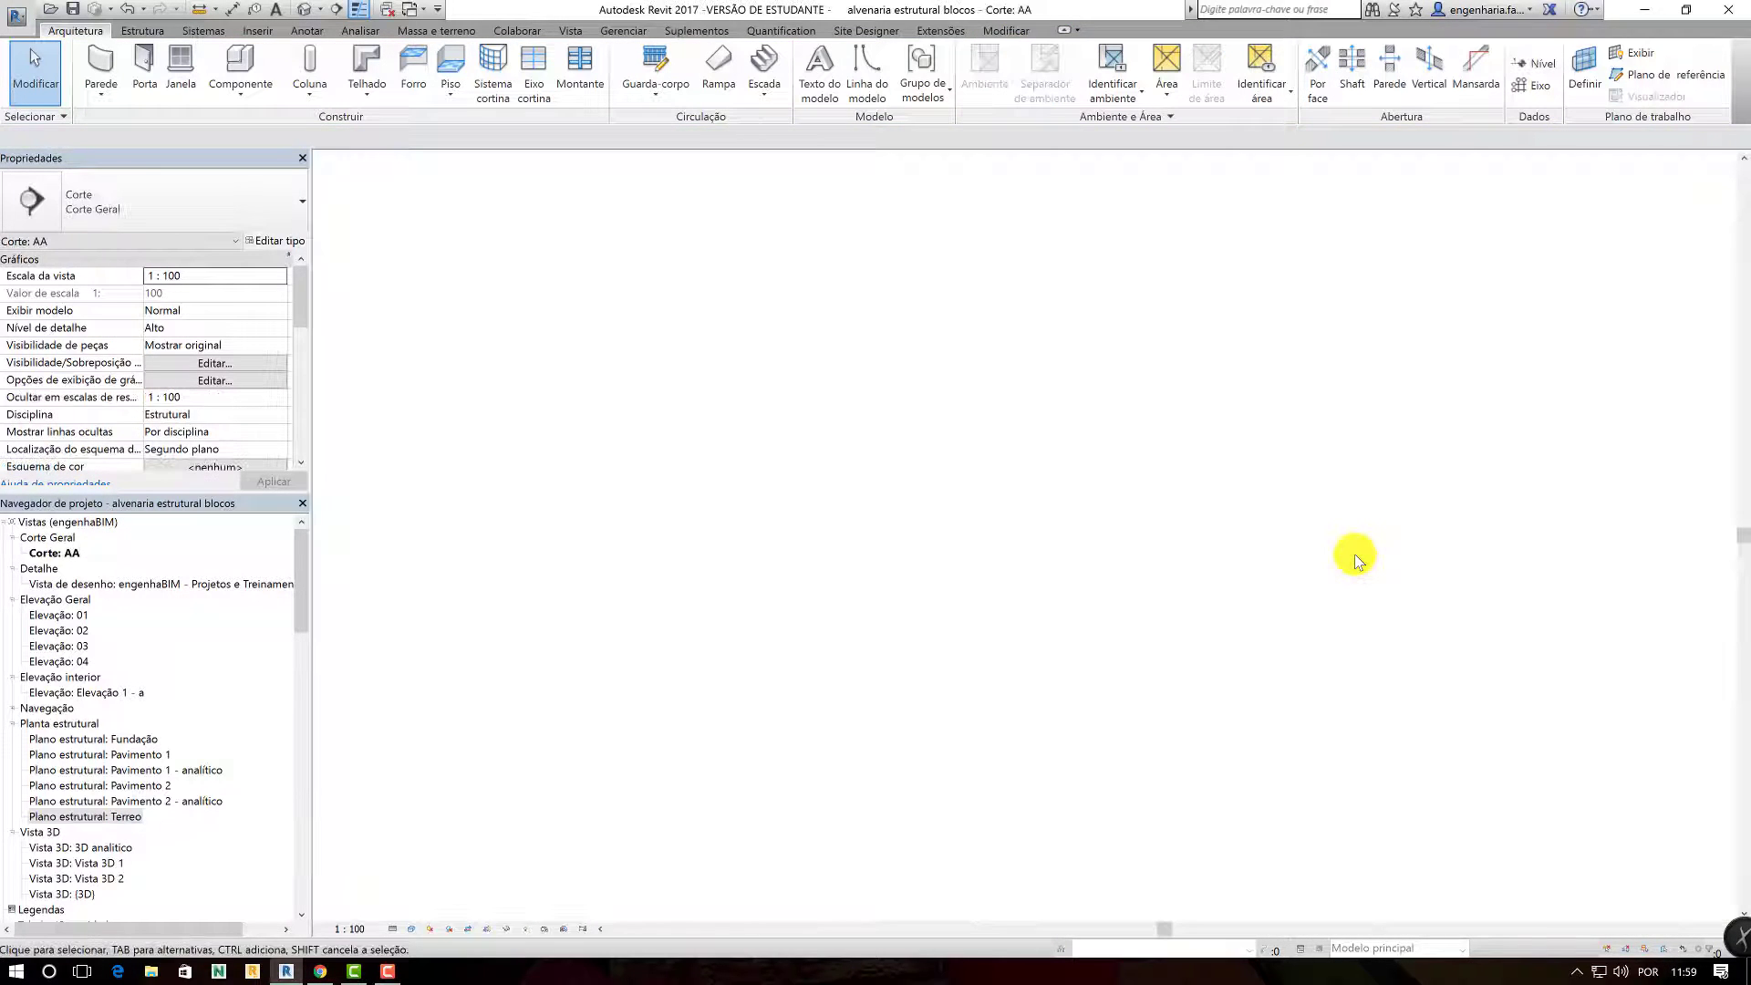
scroll(1354, 553, "down", 3)
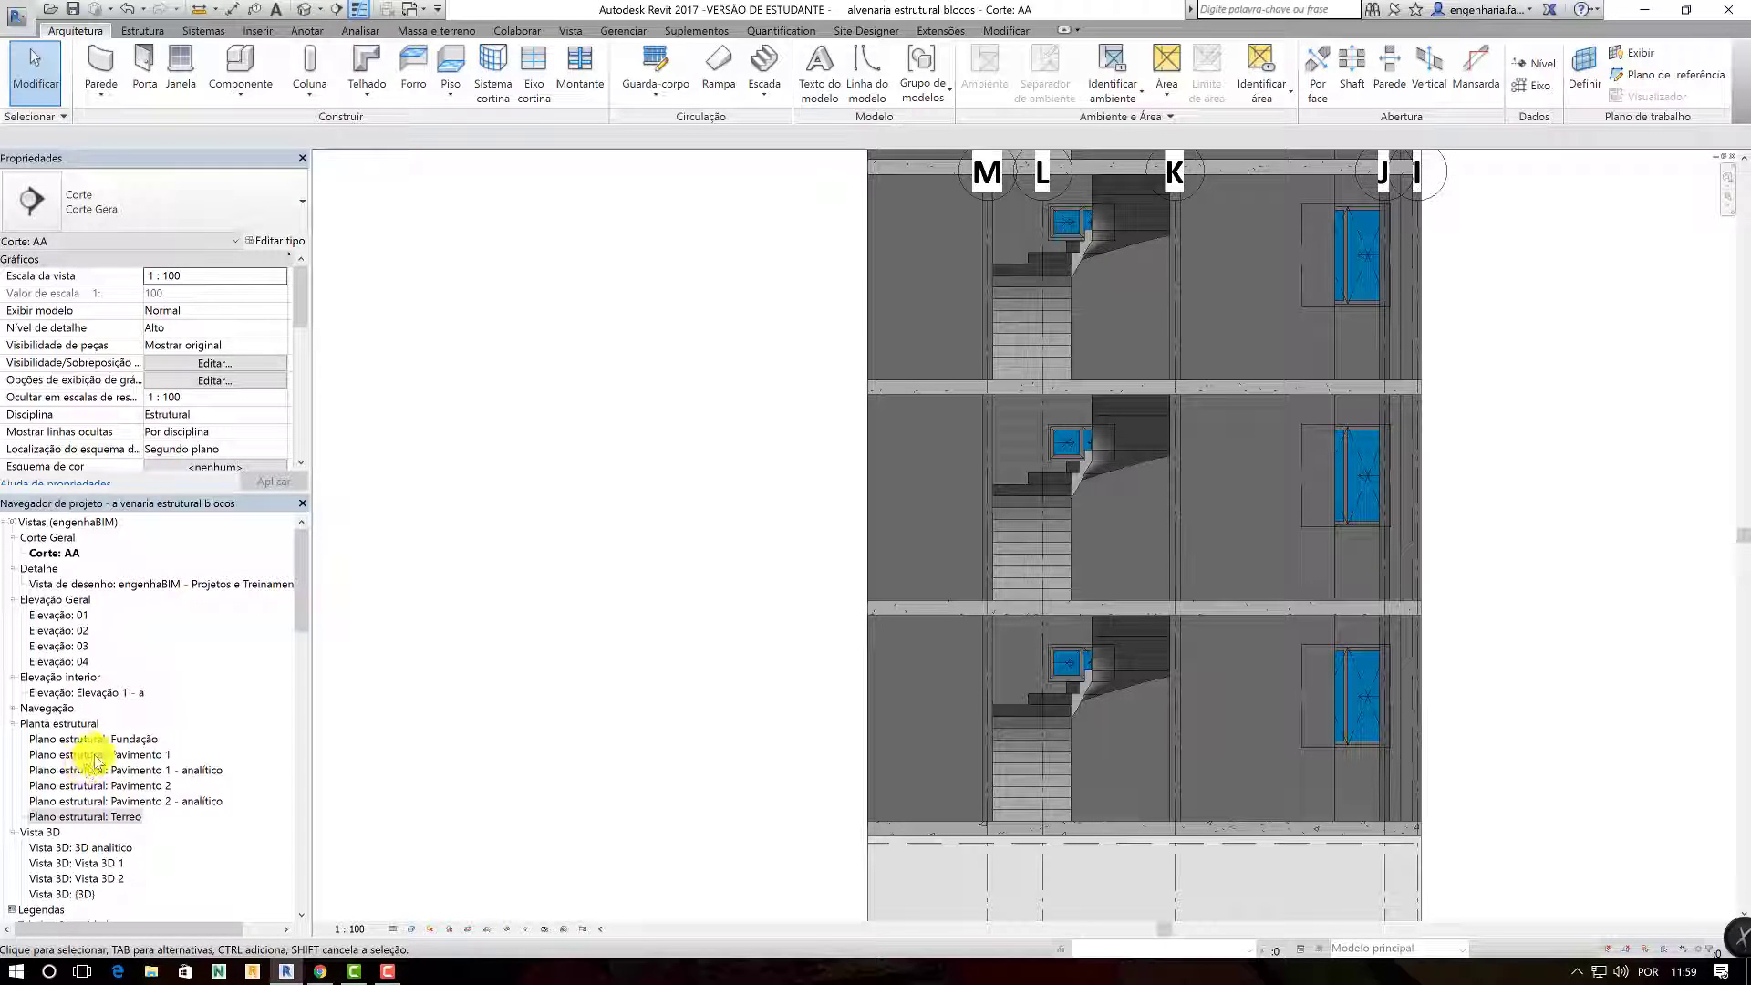
middle_click_drag(1047, 449, 991, 520)
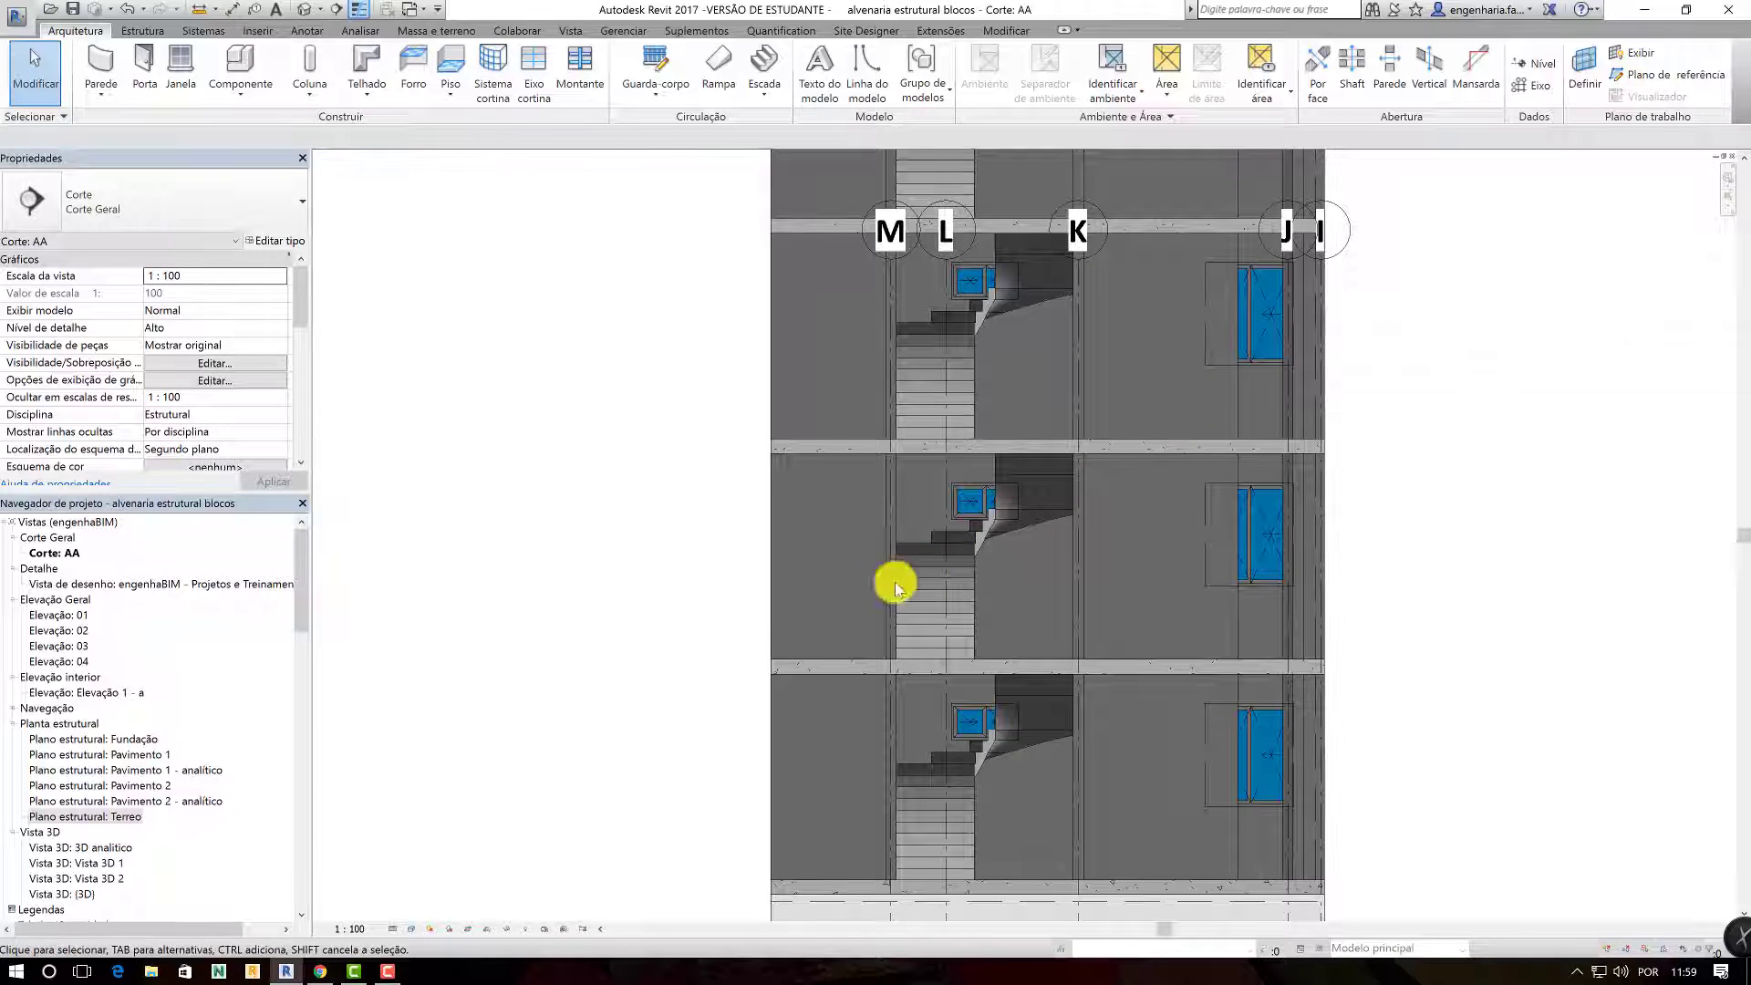
scroll(1360, 331, "down", 3)
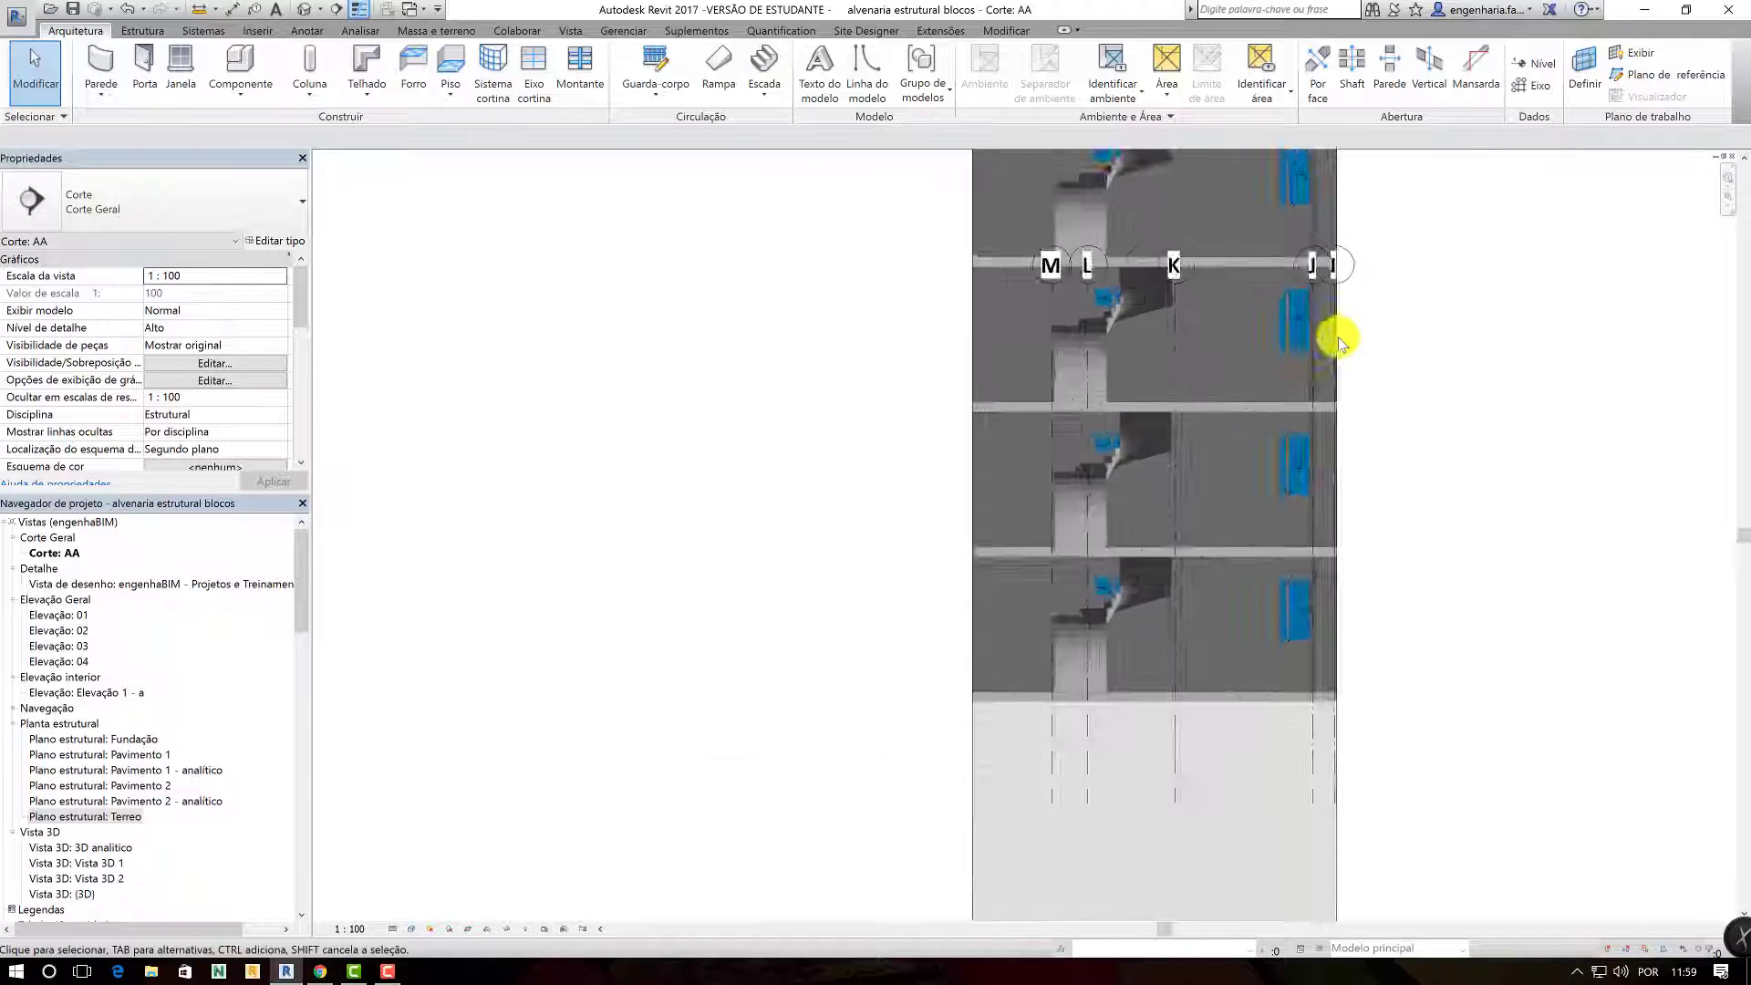